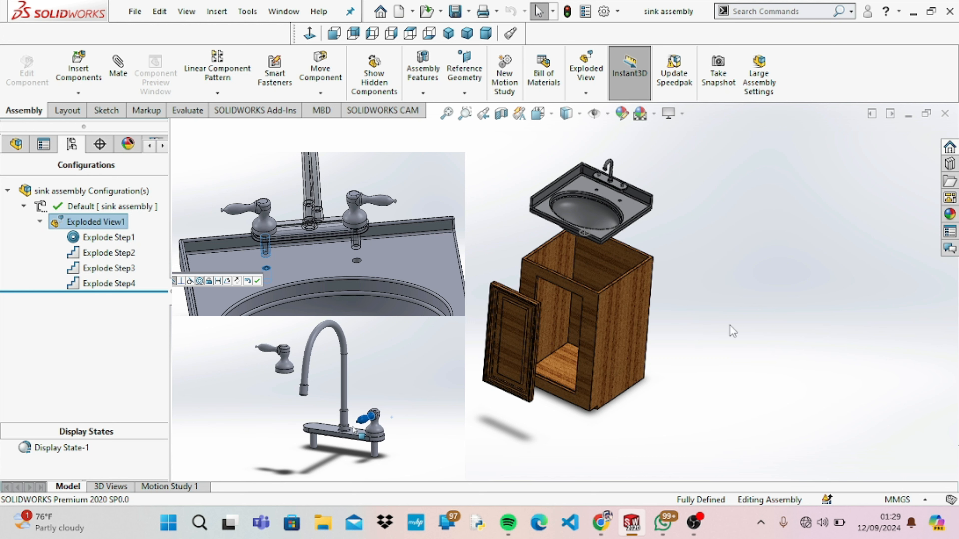
Collapse the sink assembly's exploded view and look at the faucet and faucet handle parts
double_click(123, 223)
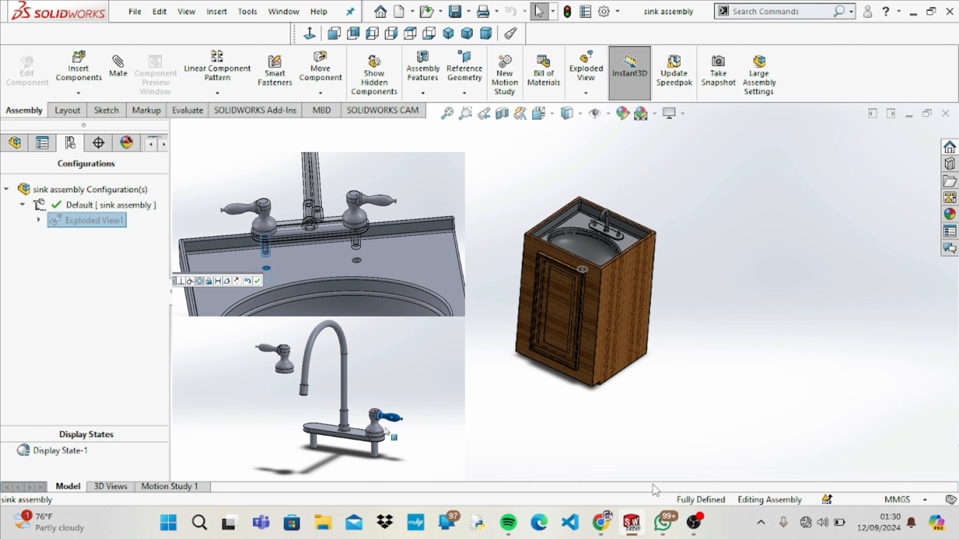
mouse_move(631, 523)
mouse_move(77, 461)
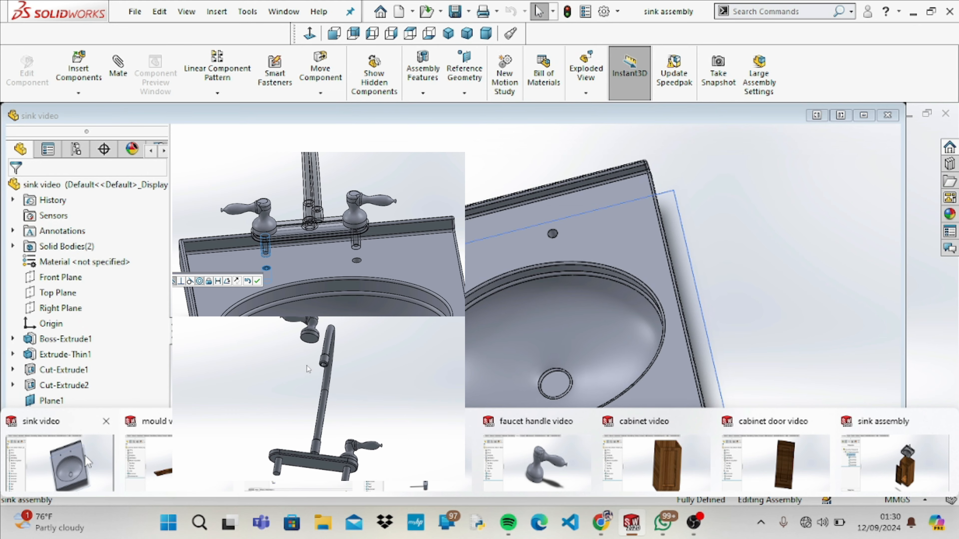
mouse_move(196, 463)
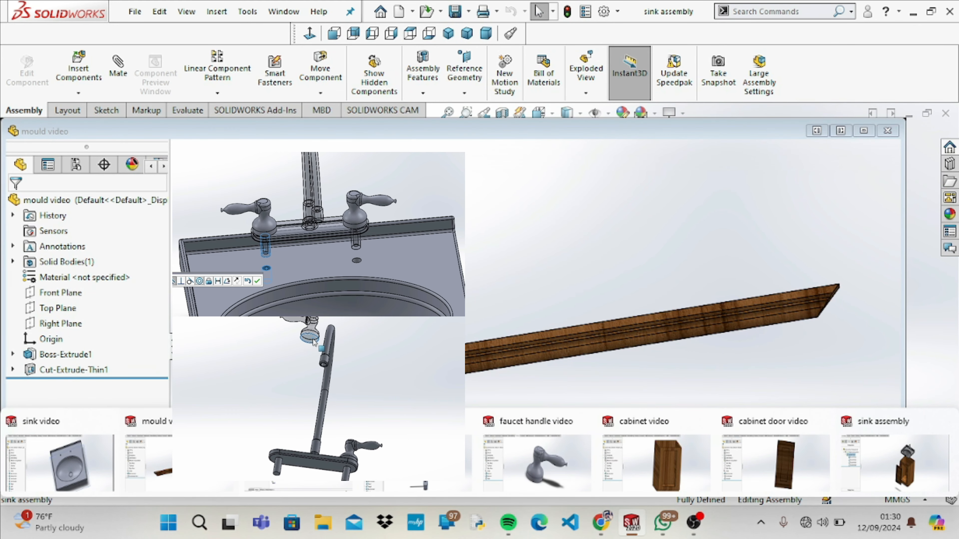
mouse_move(302, 463)
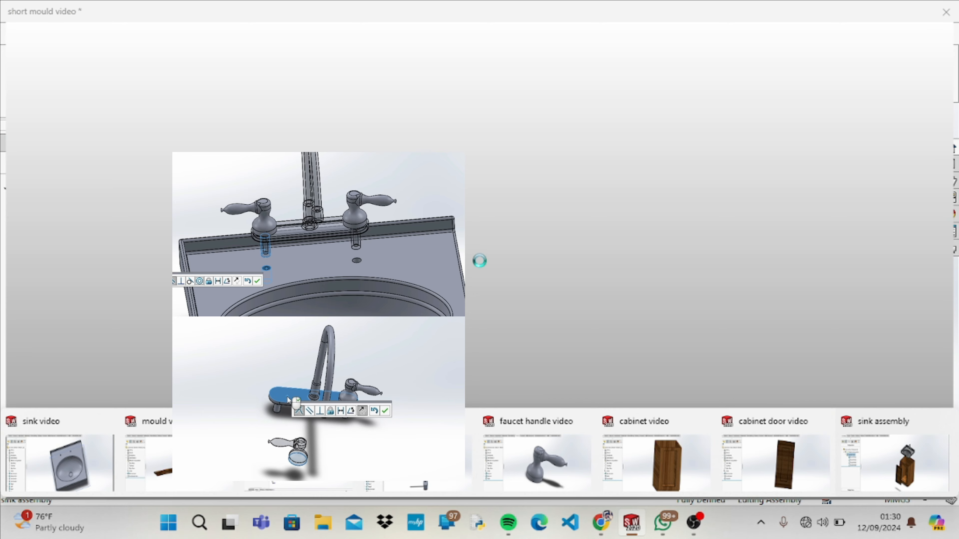
mouse_move(418, 463)
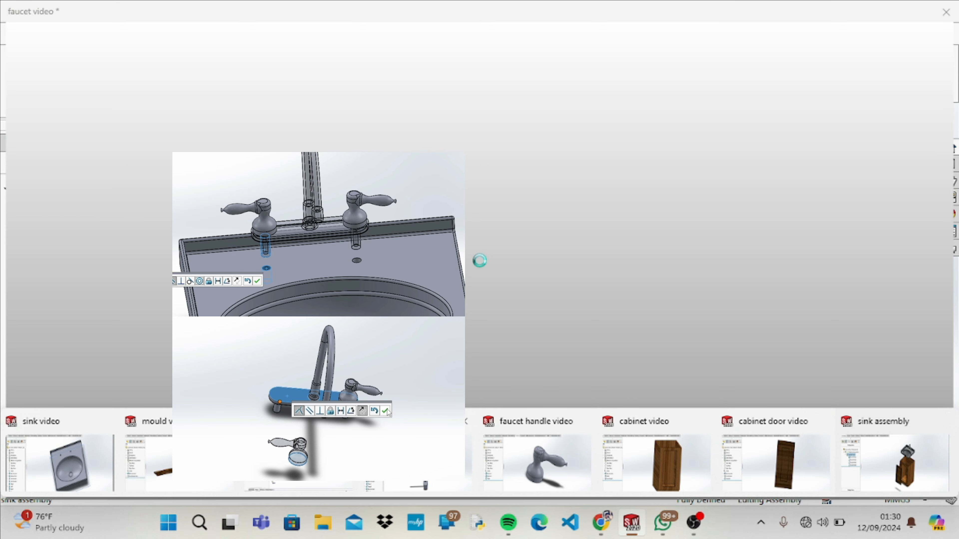
left_click(419, 463)
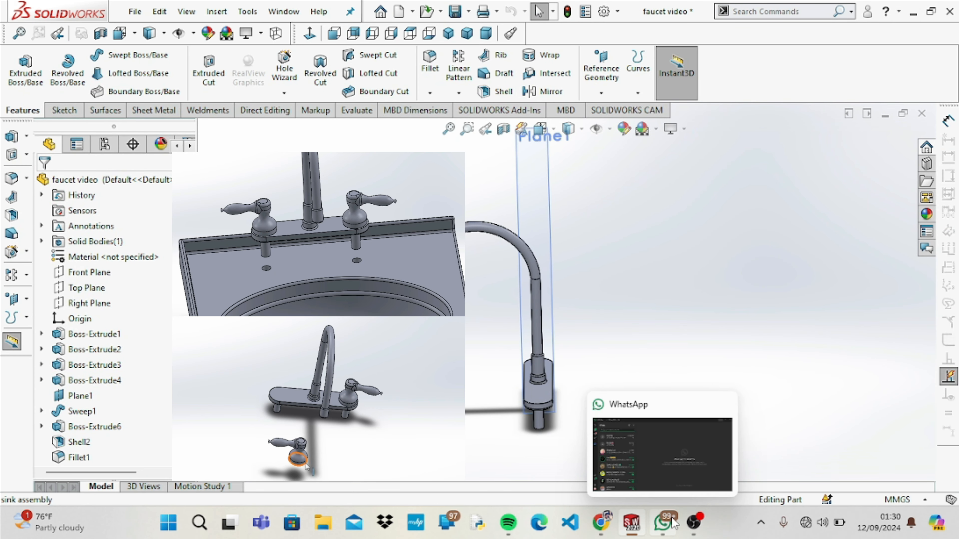
left_click(537, 468)
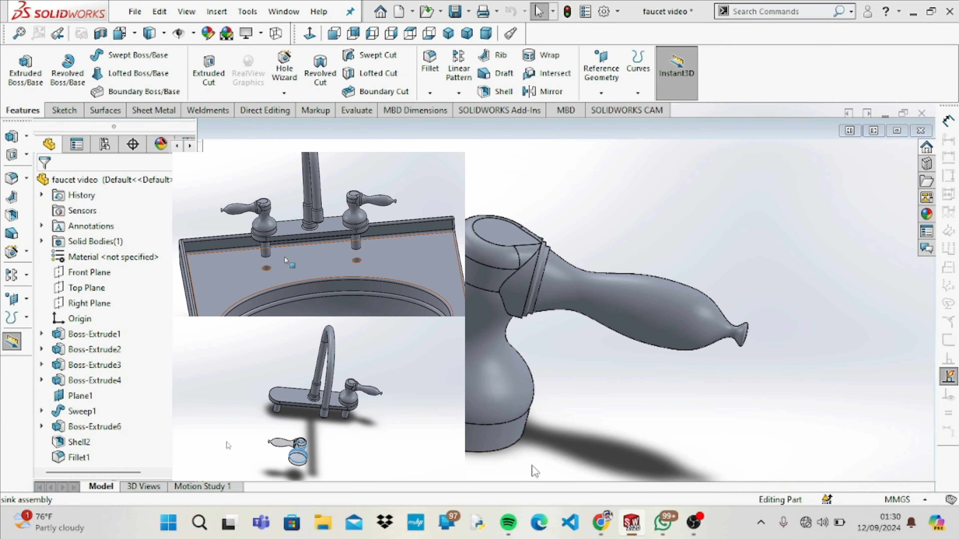
Look at the cabinet and cabinet door parts, and return to the sink assembly
mouse_move(631, 525)
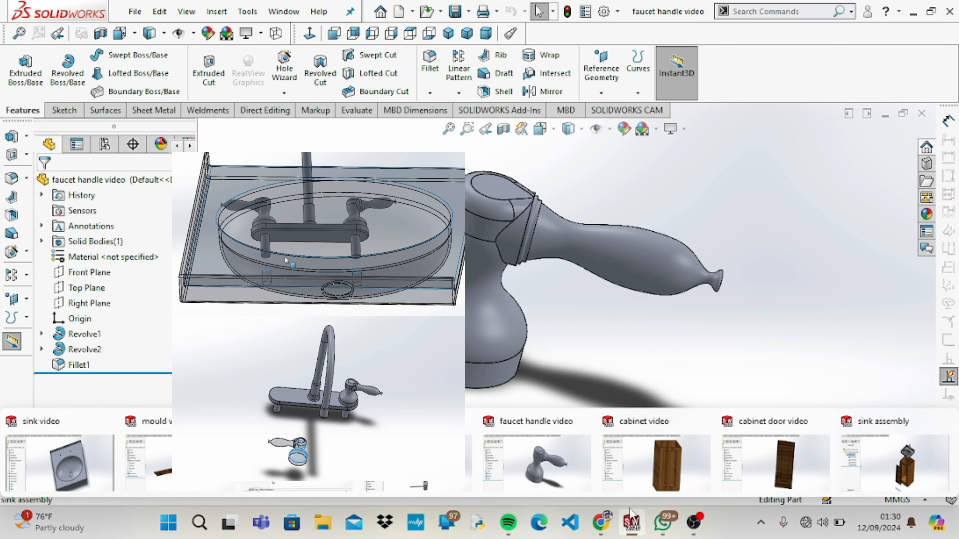
left_click(644, 470)
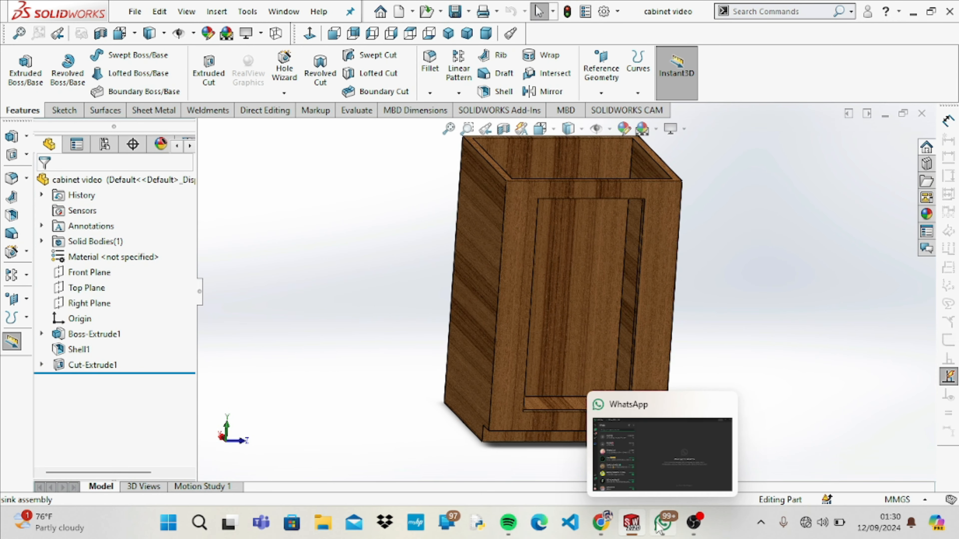
mouse_move(633, 525)
left_click(792, 451)
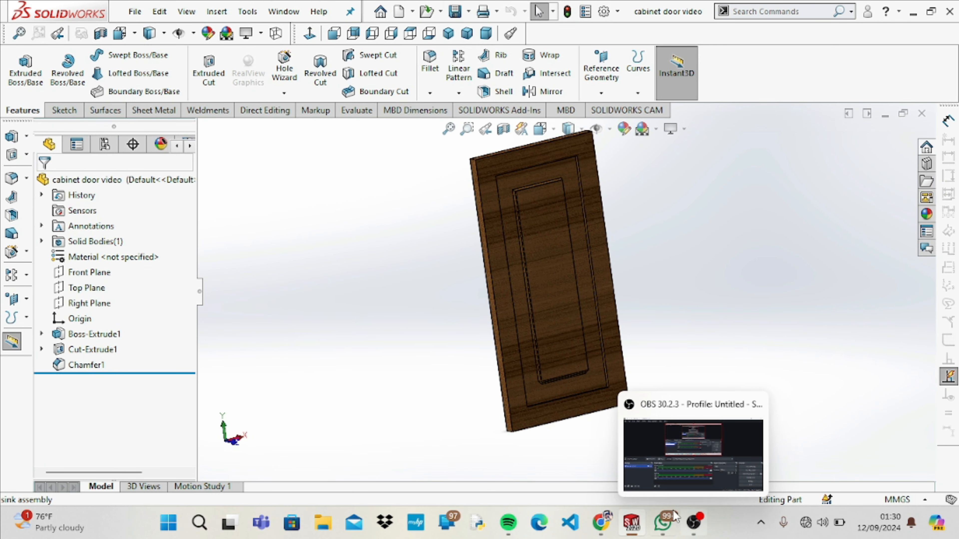
mouse_move(634, 523)
left_click(883, 438)
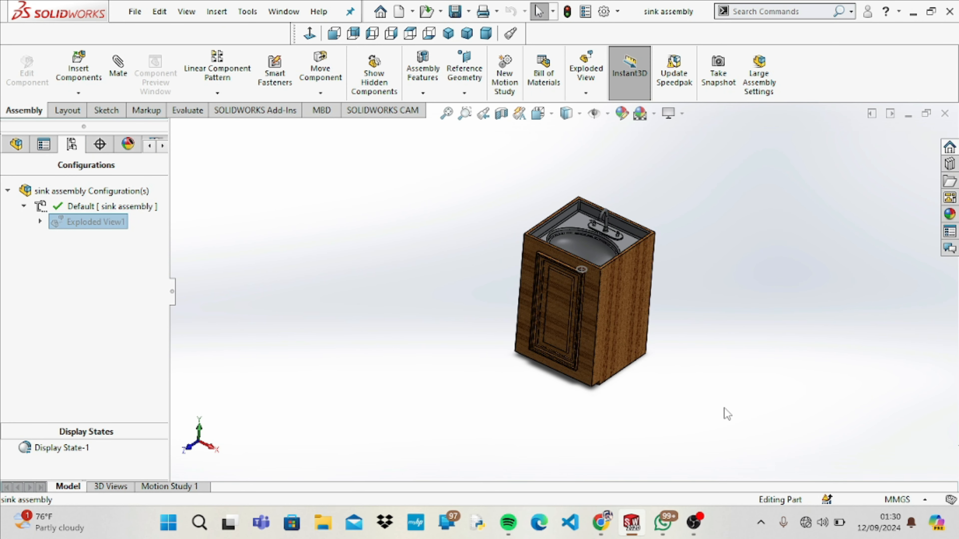
Preview the open part documents again and return to the sink assembly window
mouse_move(637, 526)
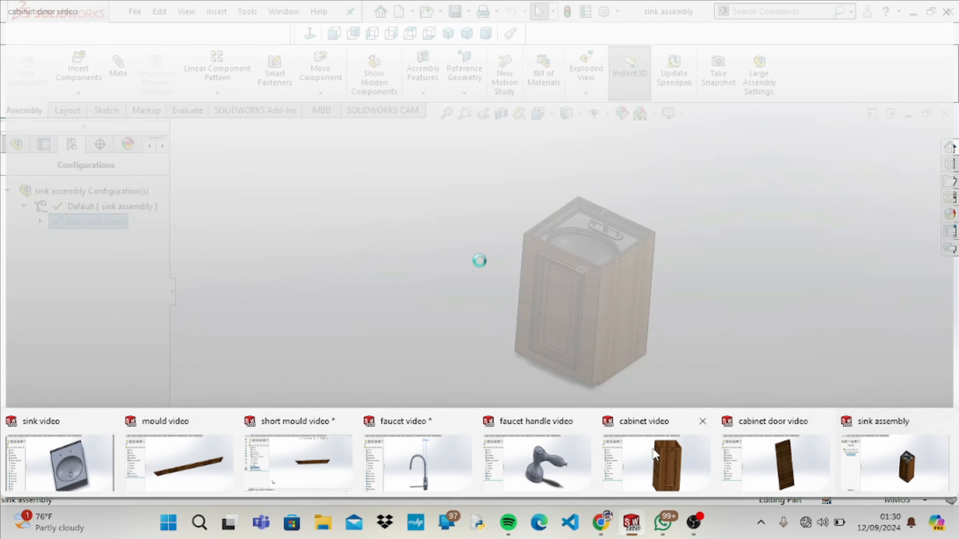
mouse_move(652, 455)
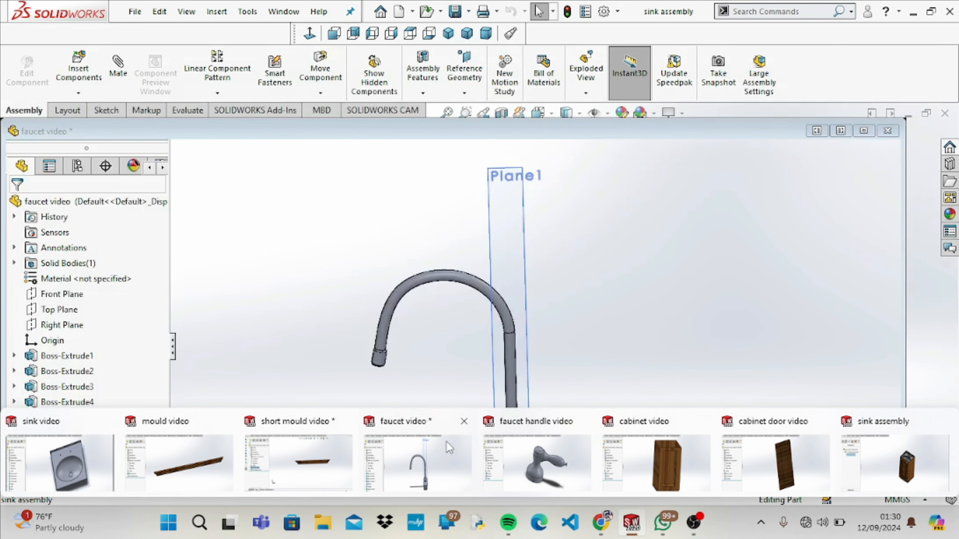
left_click(72, 460)
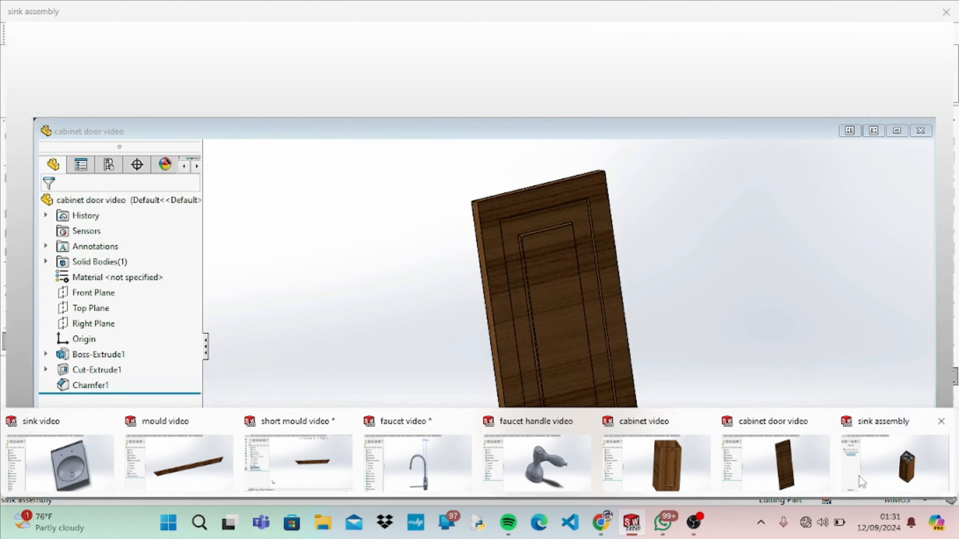
left_click(859, 476)
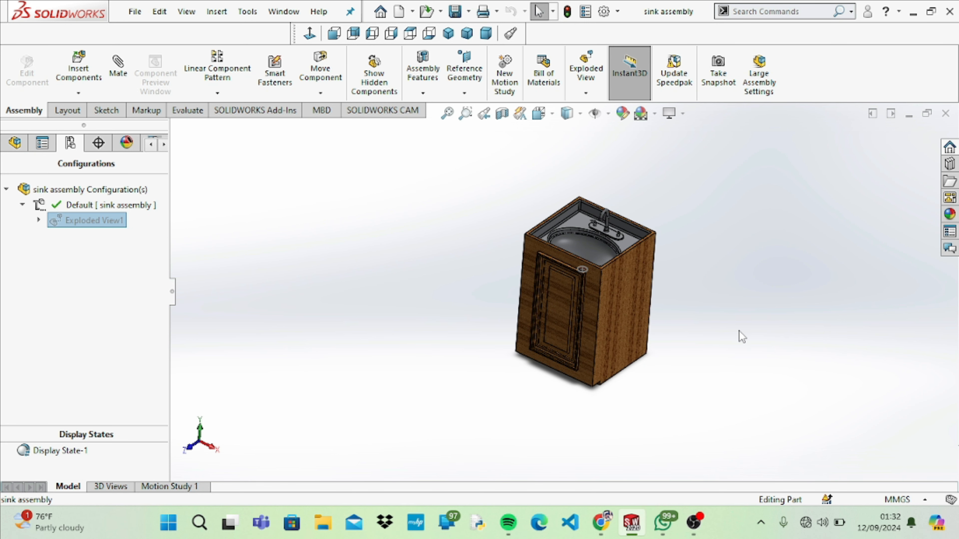
Switch to the sink video part and make a new assembly from it using the Assembly template
mouse_move(643, 523)
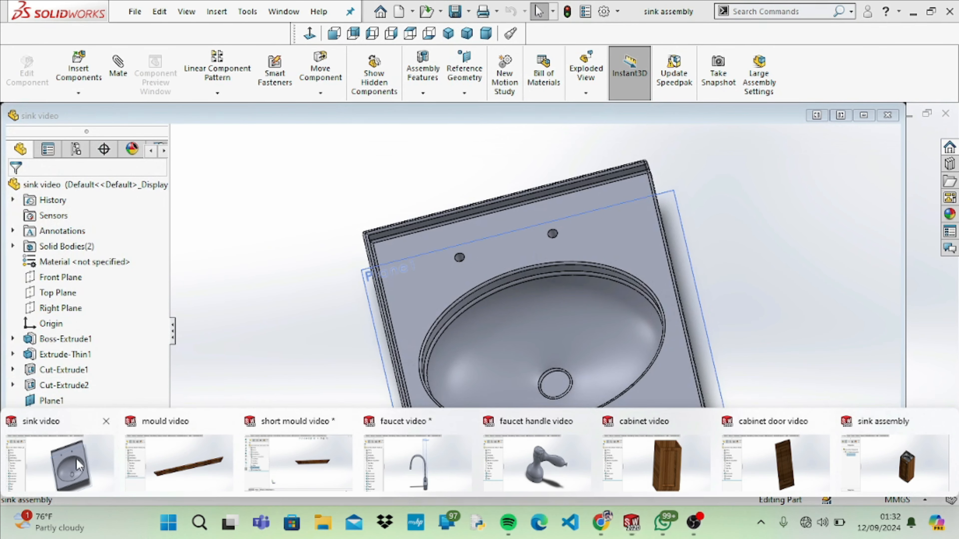
left_click(60, 462)
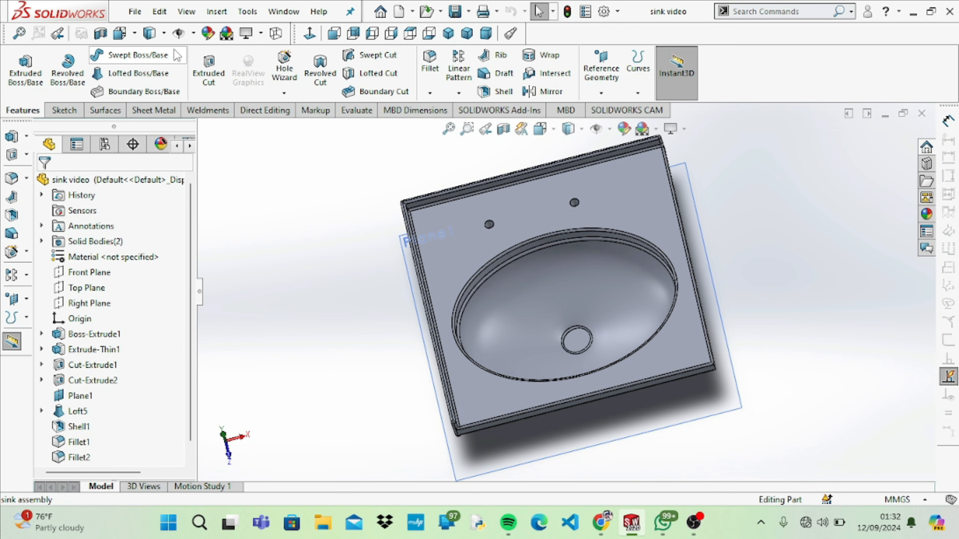
left_click(135, 12)
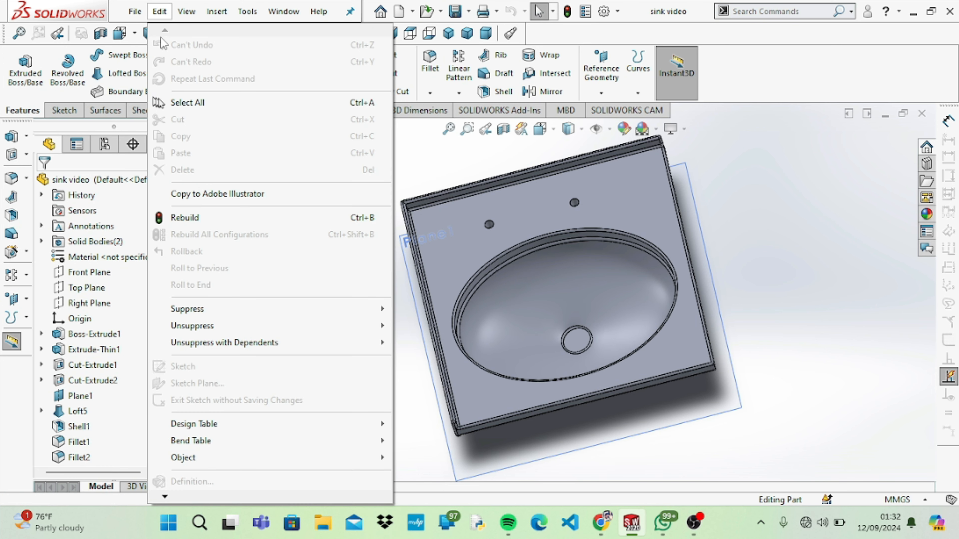
left_click(160, 11)
left_click(135, 11)
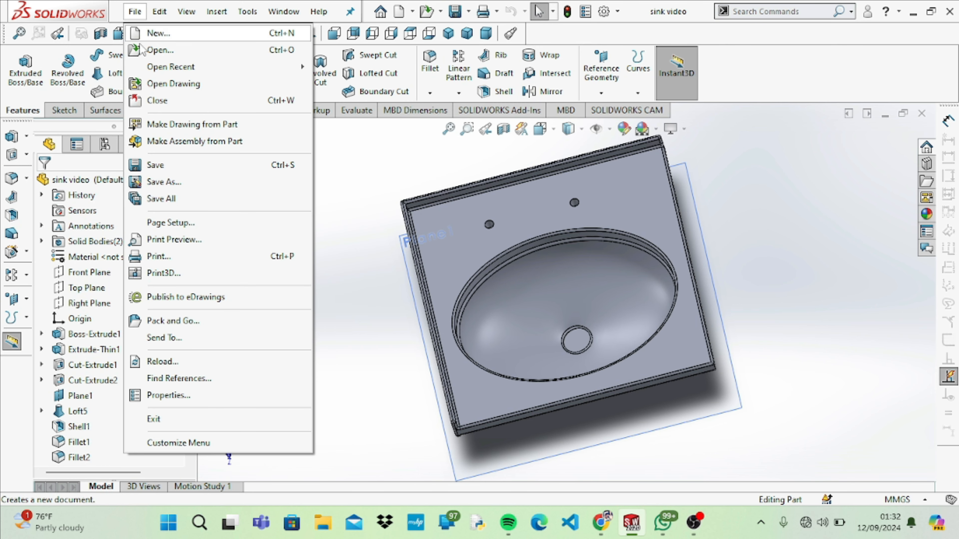
left_click(183, 143)
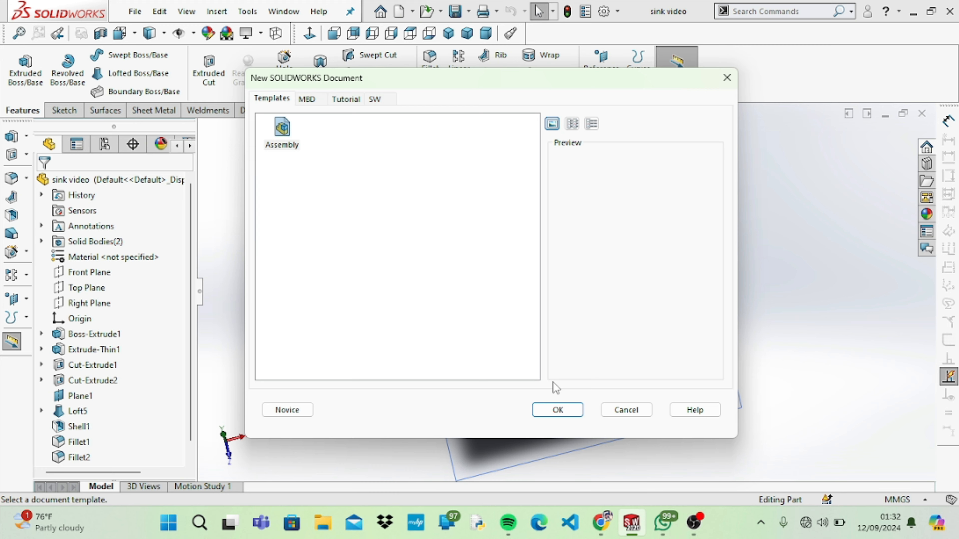
left_click(554, 408)
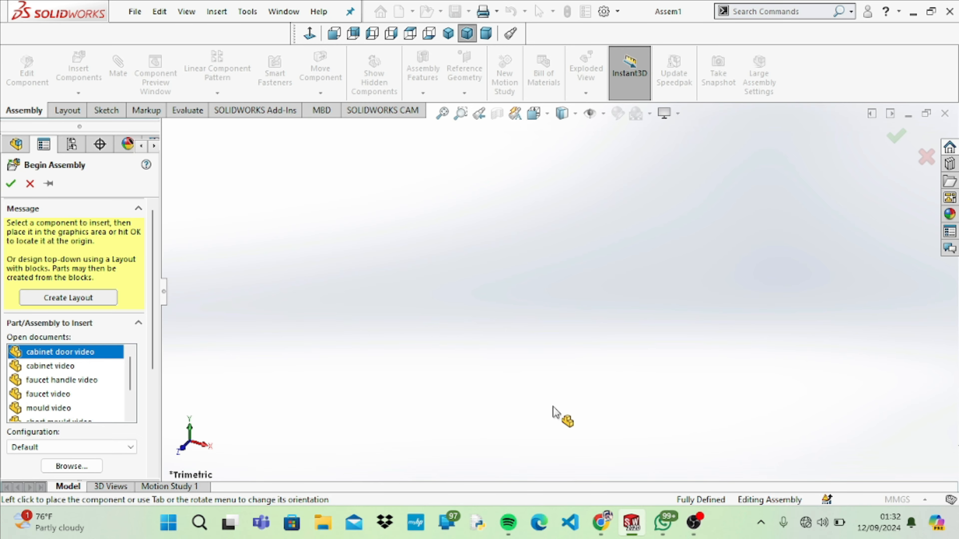
Insert the faucet video part as the first component of the new assembly
mouse_move(628, 512)
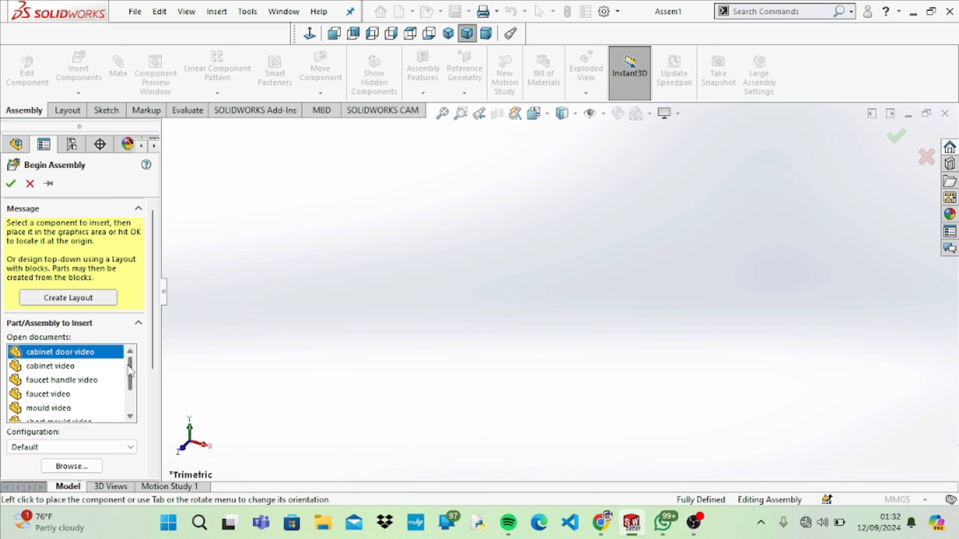
mouse_move(130, 371)
left_mouse_down()
mouse_move(129, 390)
mouse_move(131, 363)
left_mouse_up()
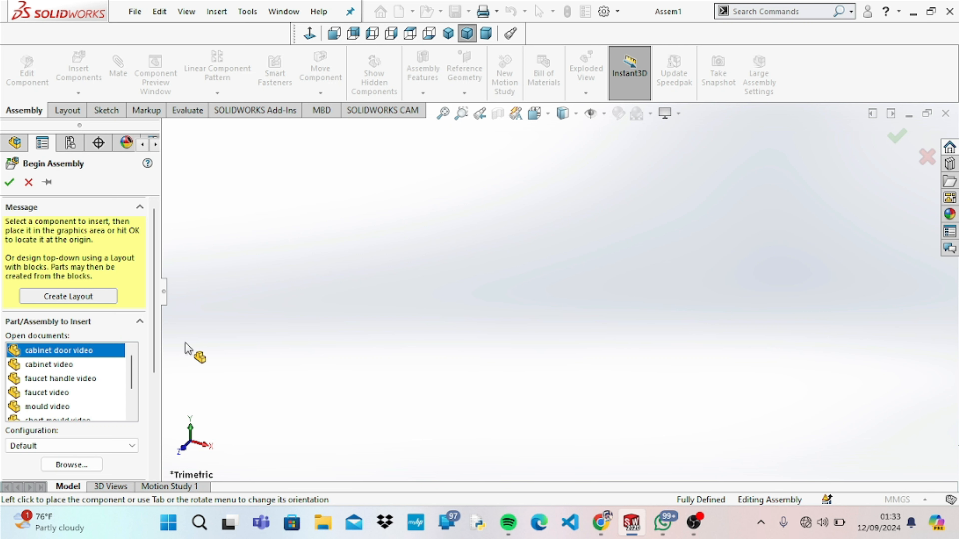
mouse_move(133, 365)
left_mouse_down()
mouse_move(137, 391)
mouse_move(134, 361)
left_mouse_up()
left_click(71, 392)
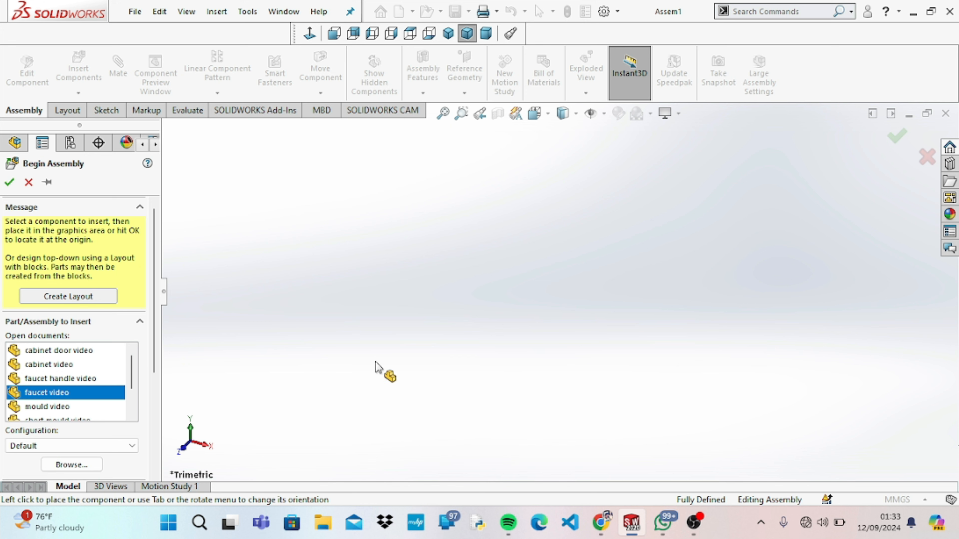
left_click(516, 350)
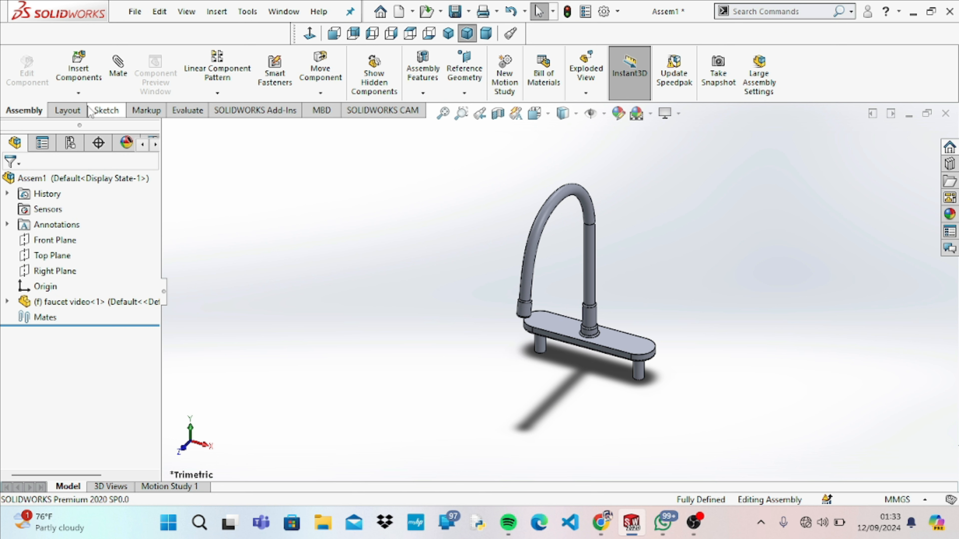
Insert the faucet handle video part into the assembly, placing it beside the faucet's spout above the base plate
left_click(79, 93)
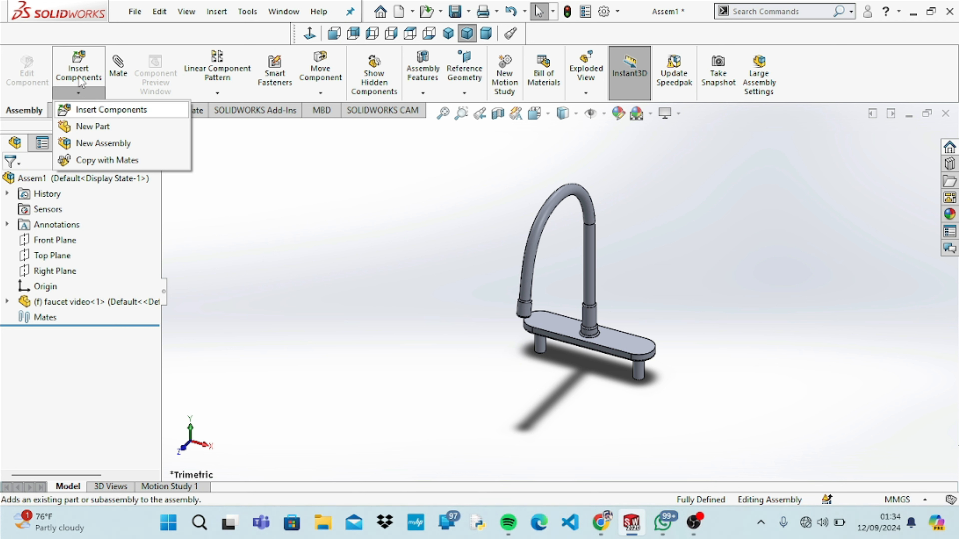
left_click(88, 110)
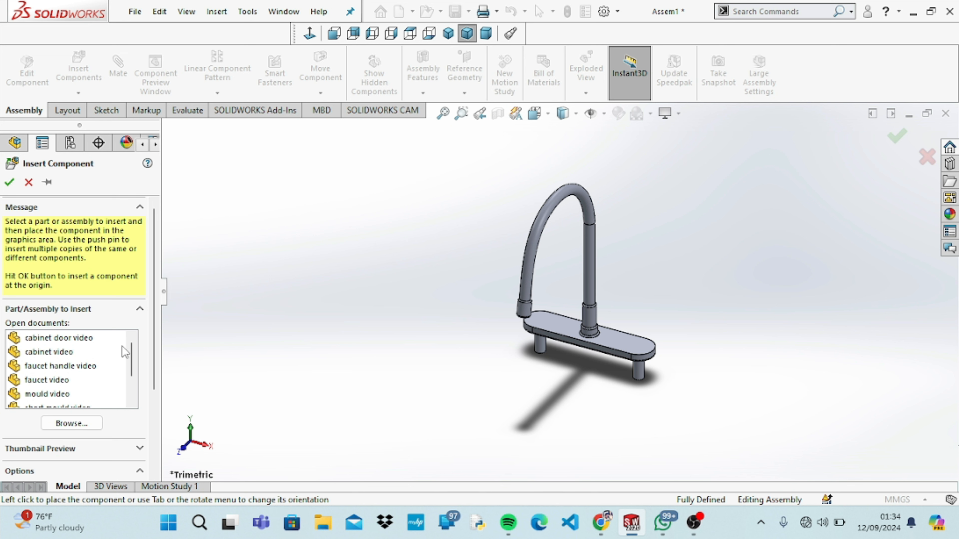
scroll(133, 378, "down", 1)
scroll(132, 378, "down", 1)
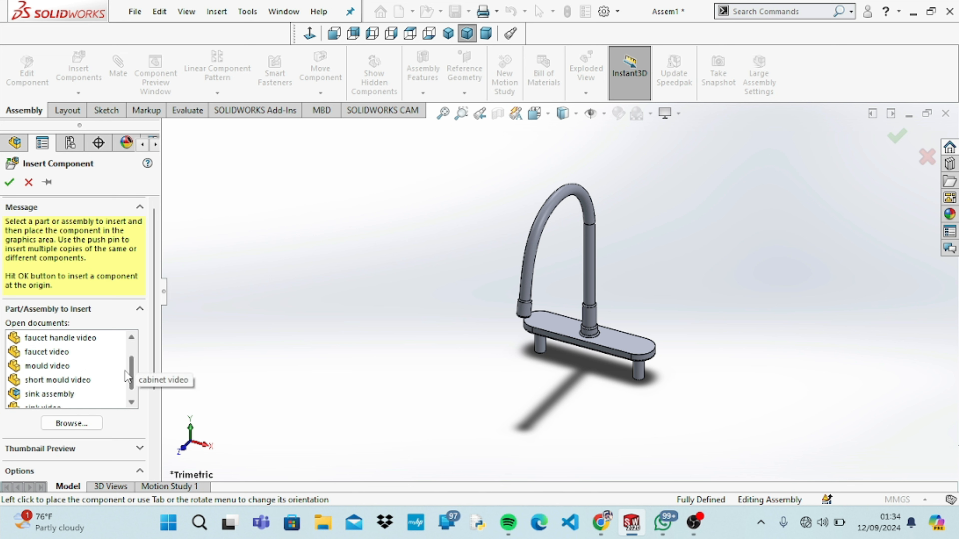
left_click(97, 339)
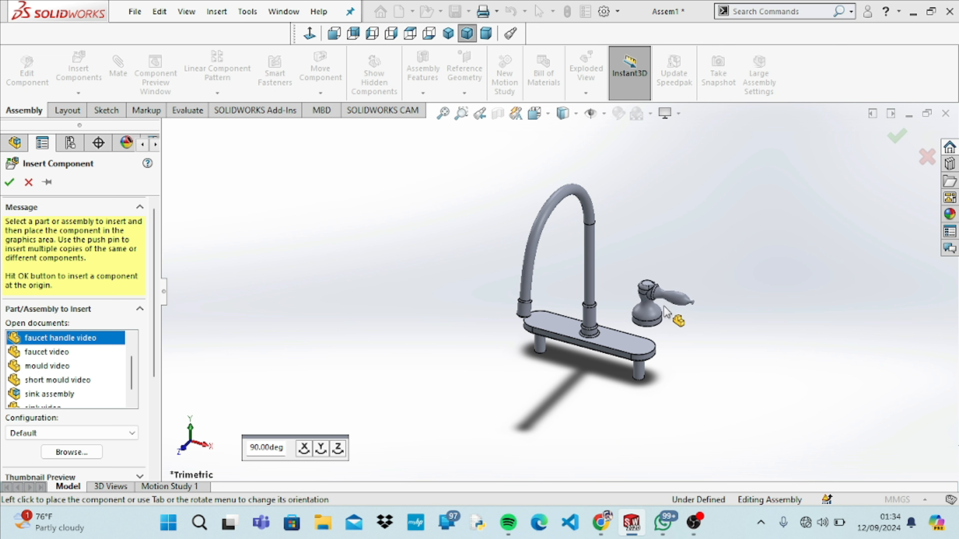
left_click(666, 311)
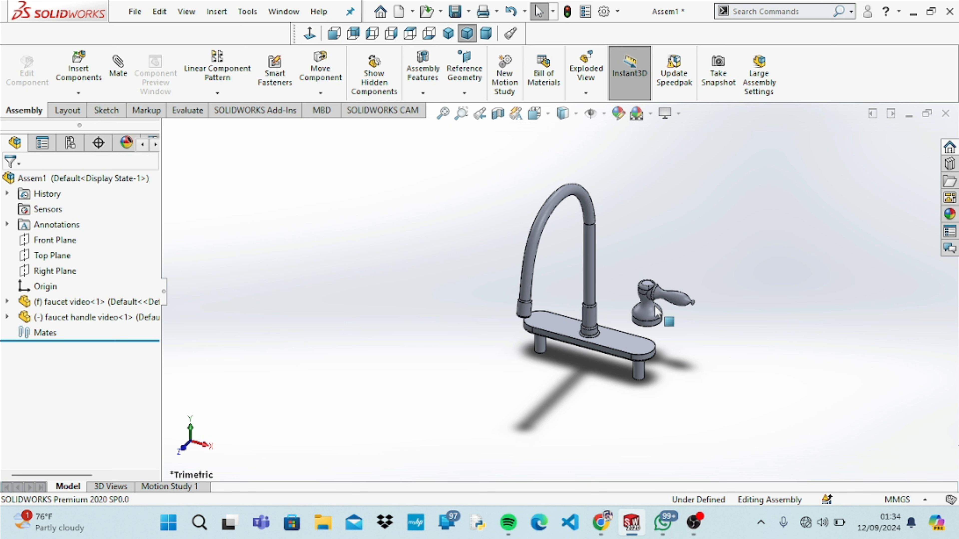
Copy the faucet handle and paste a second instance on the opposite side of the faucet's spout
left_click(655, 312)
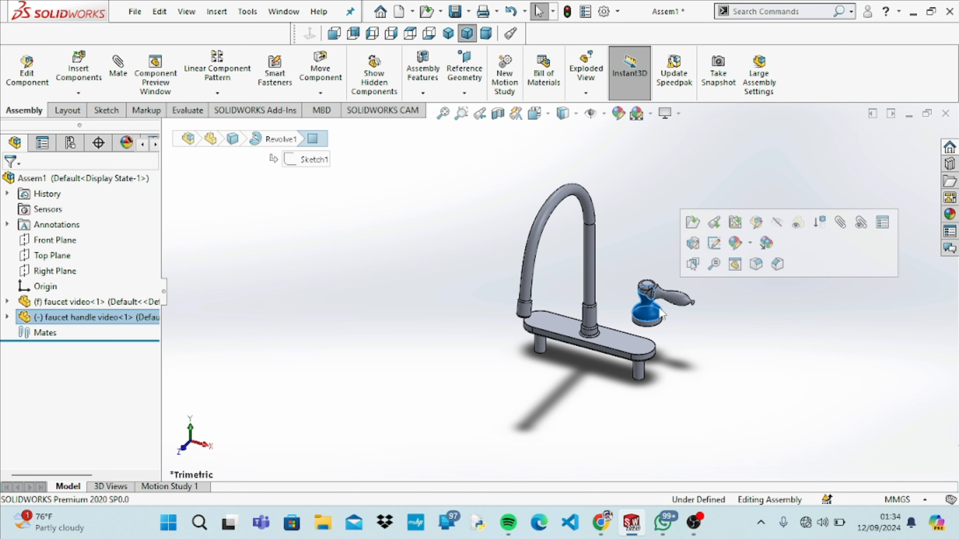
left_click(690, 328)
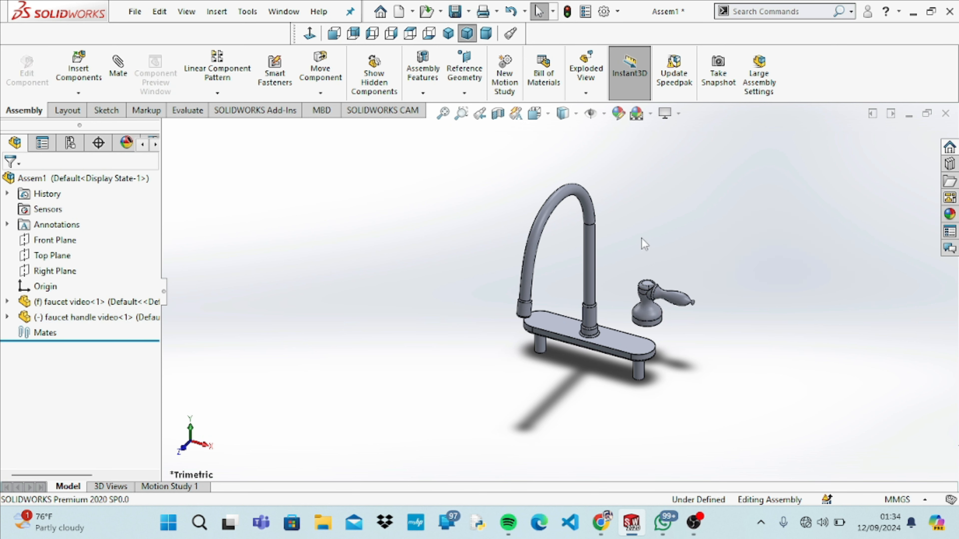
left_click_drag(640, 237, 678, 347)
left_click_drag(627, 253, 689, 337)
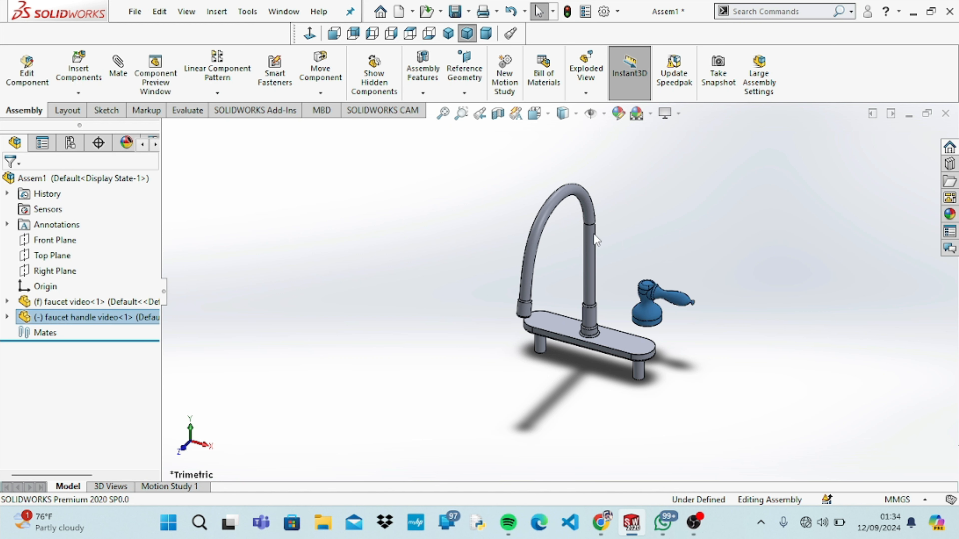
left_click(485, 241)
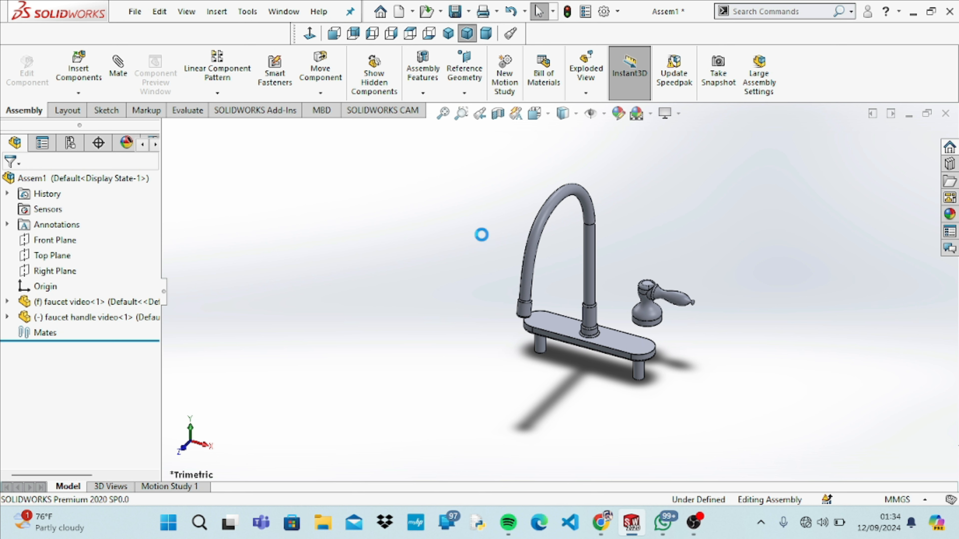
key("ctrl+v")
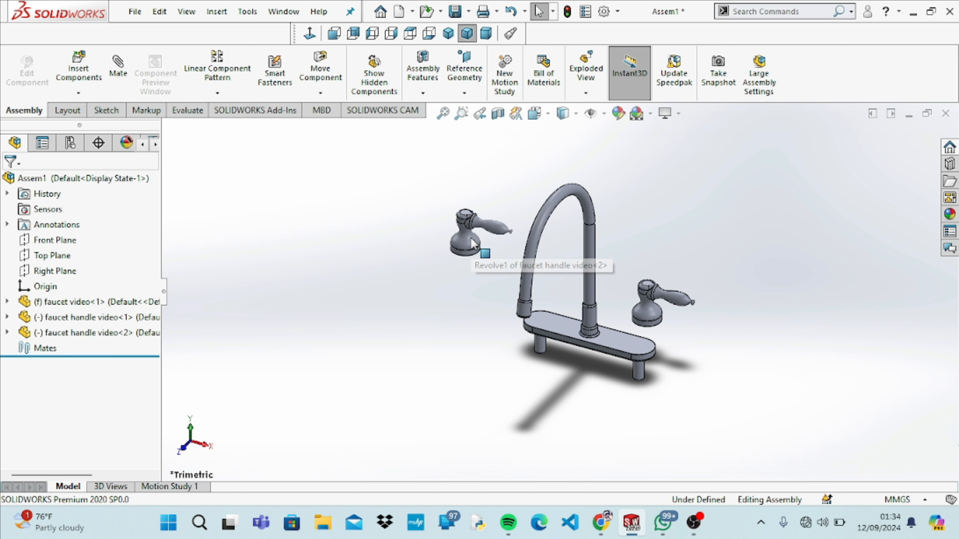
Undo the pasted handle and insert another faucet handle video part, rotated twice by 90° about Y, on the spout's opposite side
key("ctrl+z")
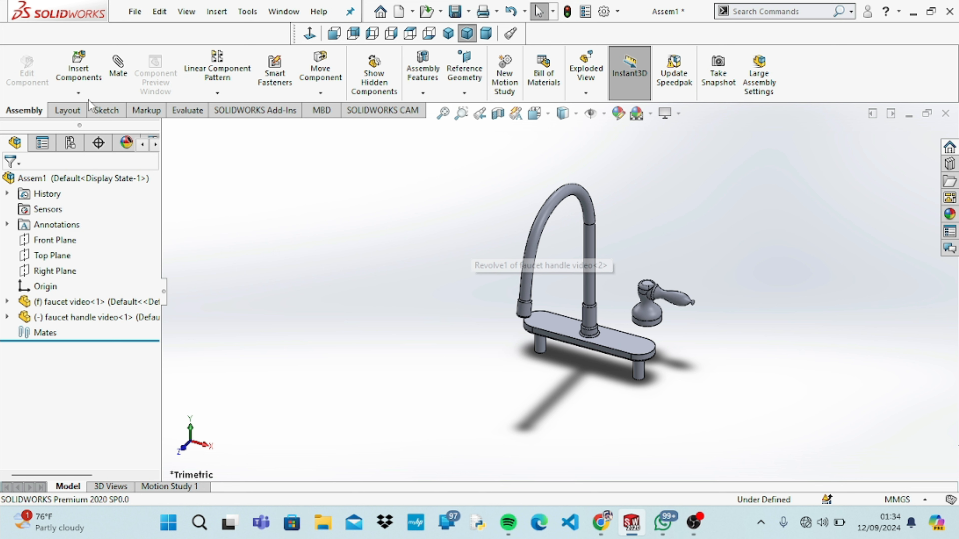
left_click(84, 93)
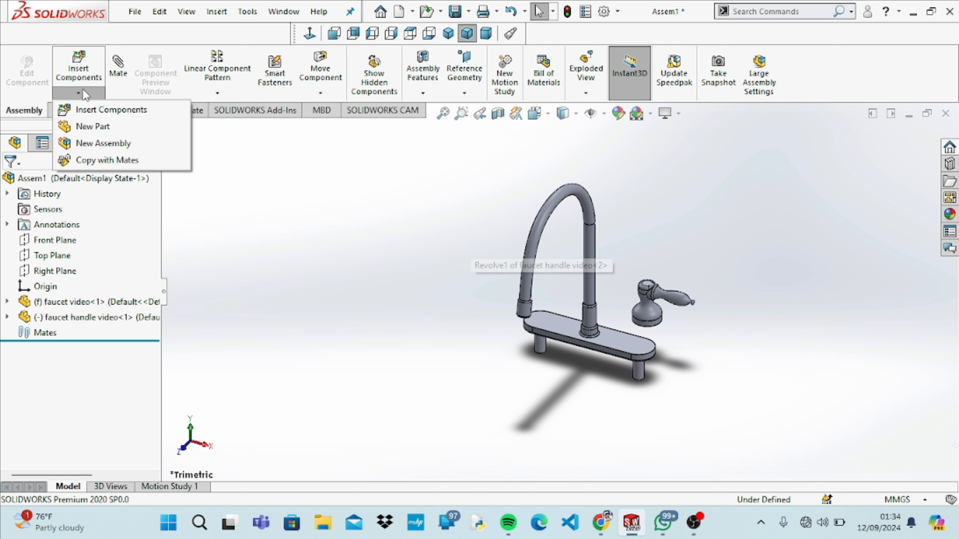
left_click(96, 111)
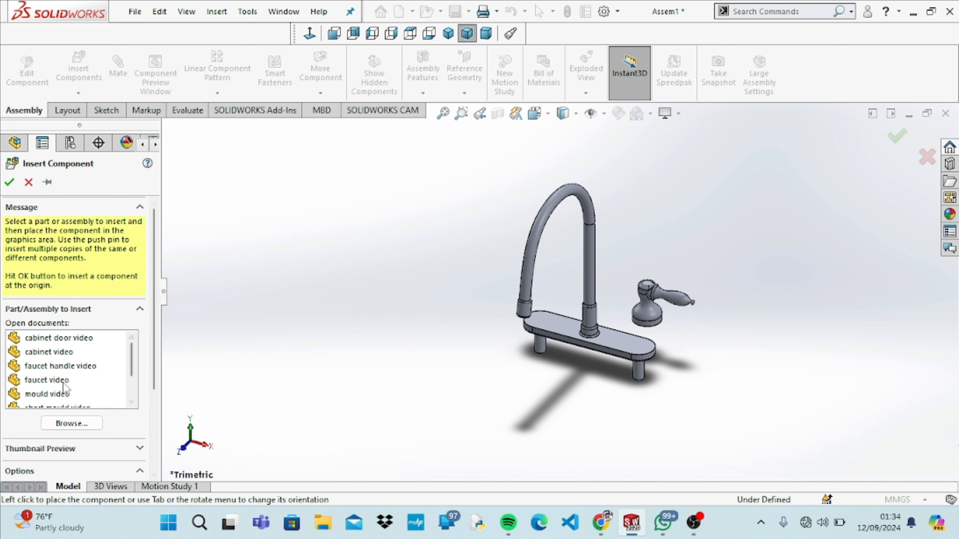
left_click(57, 365)
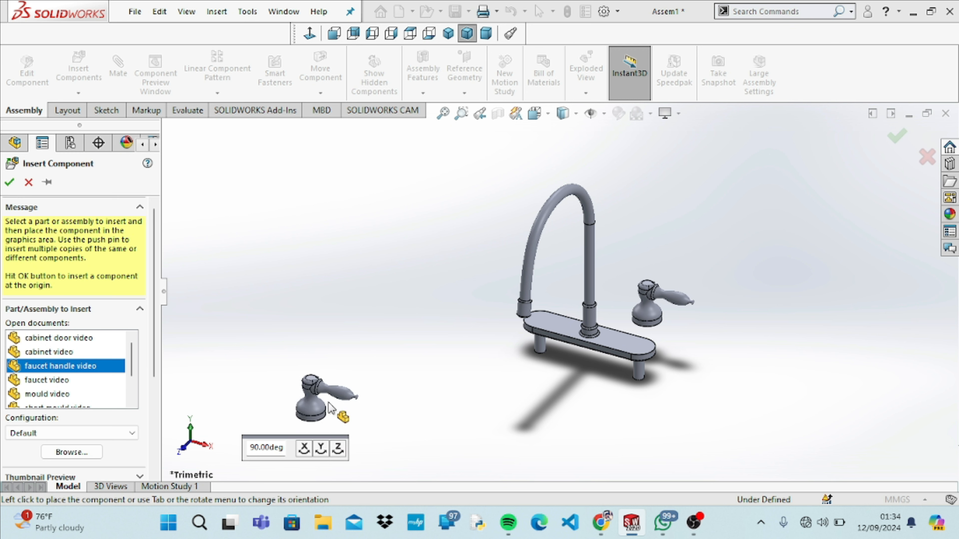
left_click(322, 449)
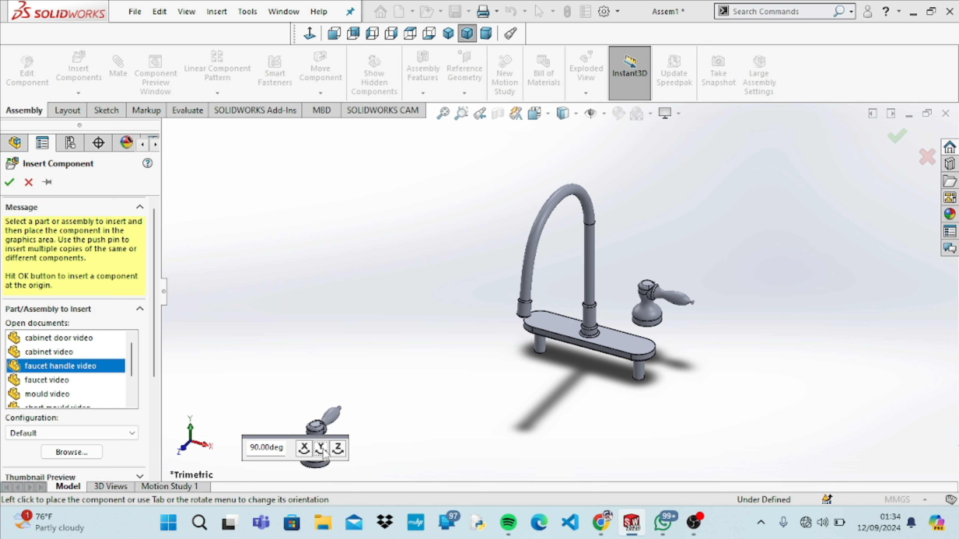
left_click(323, 450)
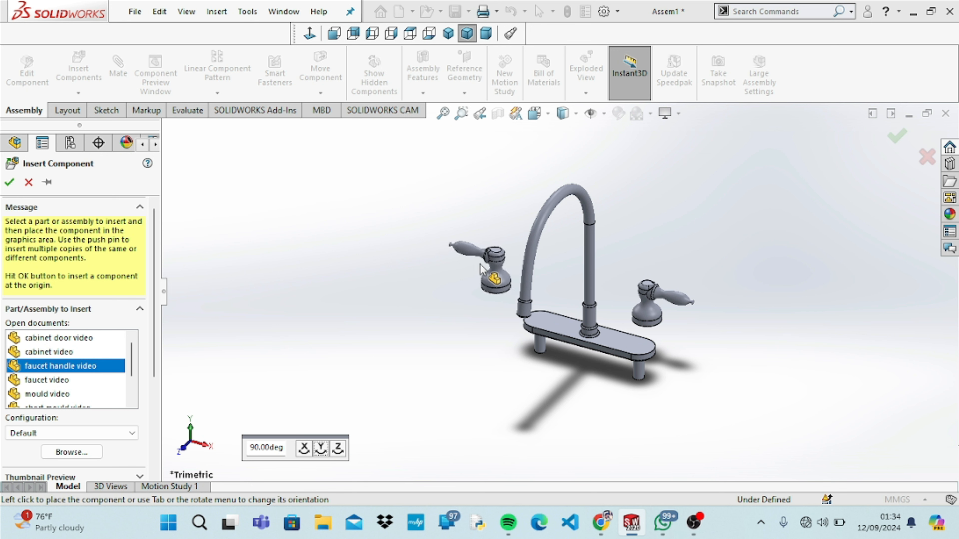
left_click(478, 258)
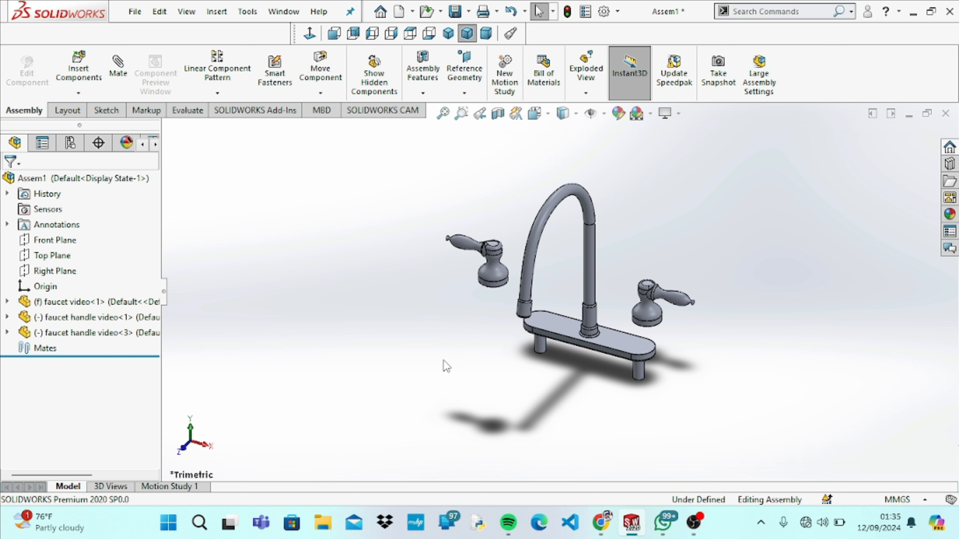
Add a coincident mate between the first handle's bottom face and the top face of the faucet's base plate
left_click(118, 72)
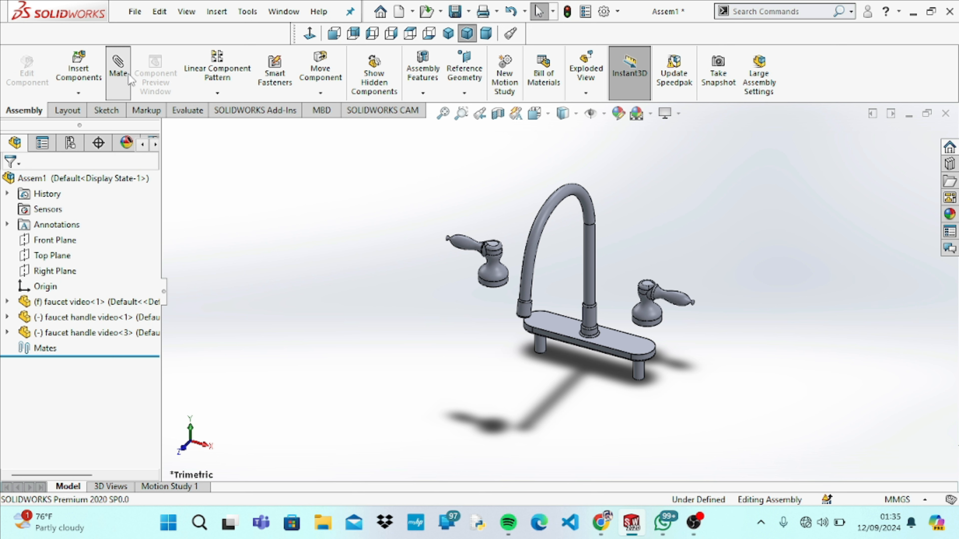
key("Up")
key("Up")
key("Up")
key("Up")
key("Up")
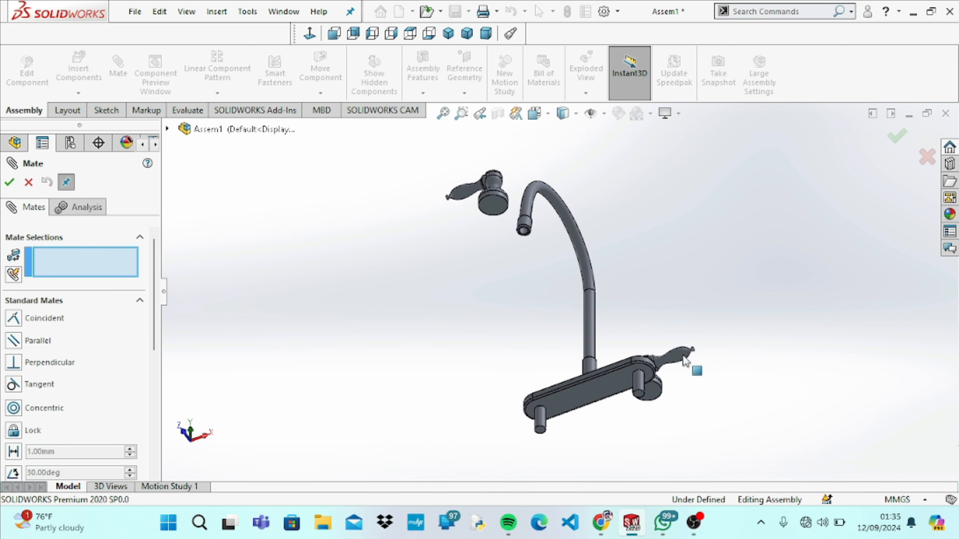
left_click(654, 396)
key("Down")
key("Down")
key("Down")
key("Down")
key("Down")
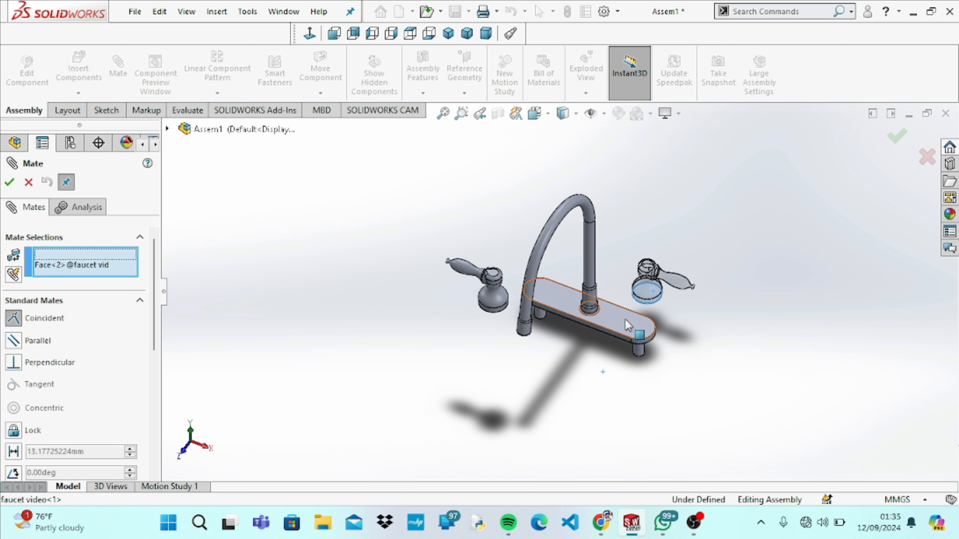
left_click(625, 323)
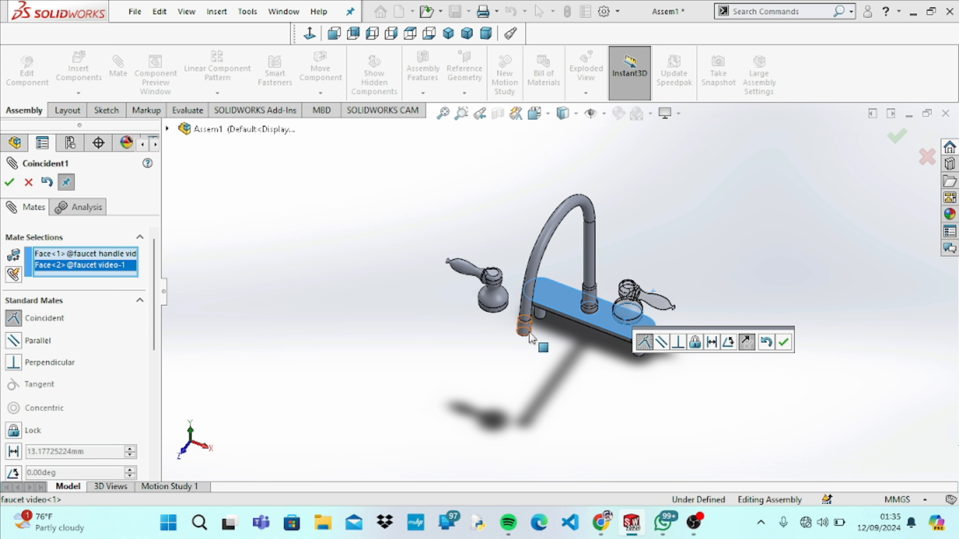
left_click(788, 344)
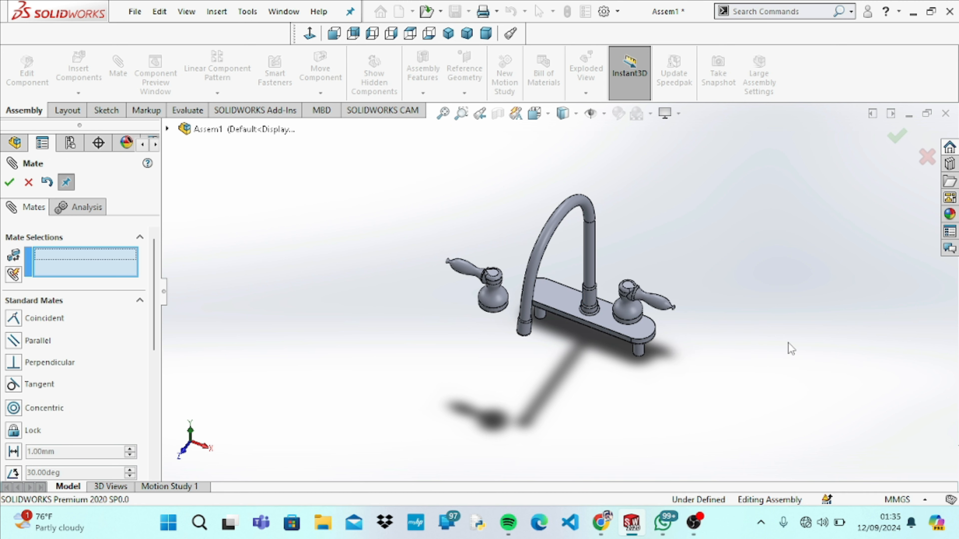
Add a concentric mate between the first handle's round base and the nearest faucet leg, and swing the handle slightly about that axis
key("Up")
key("Up")
key("Right")
key("Right")
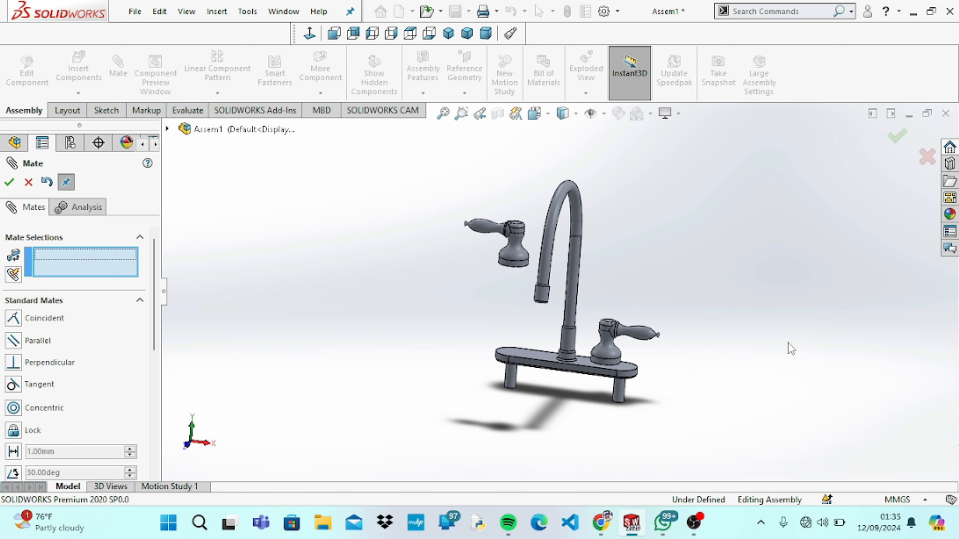
key("Right")
key("Right")
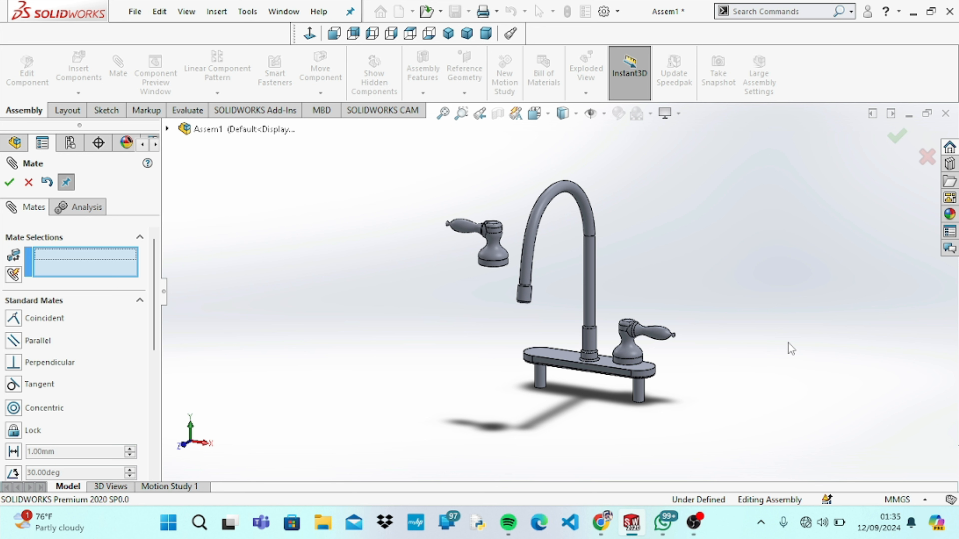
left_click(637, 362)
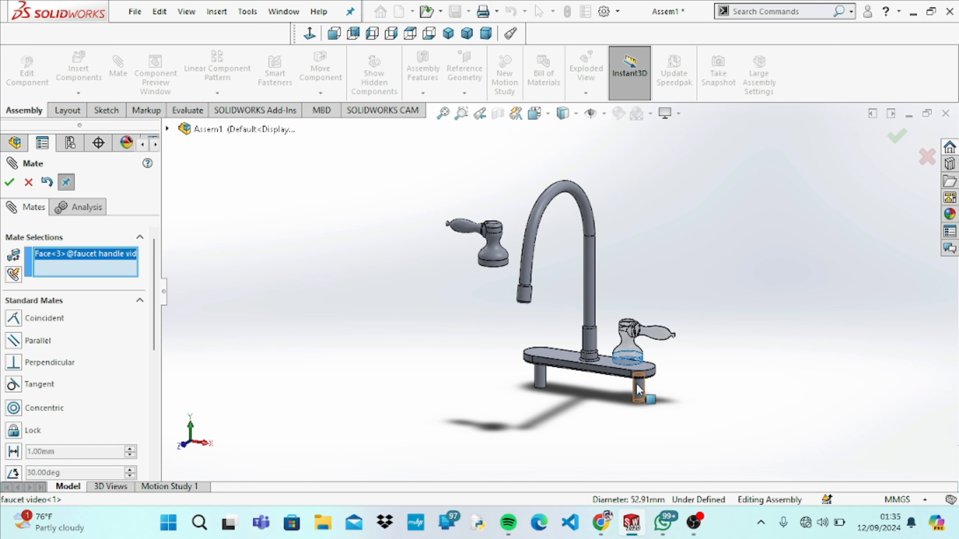
left_click(636, 384)
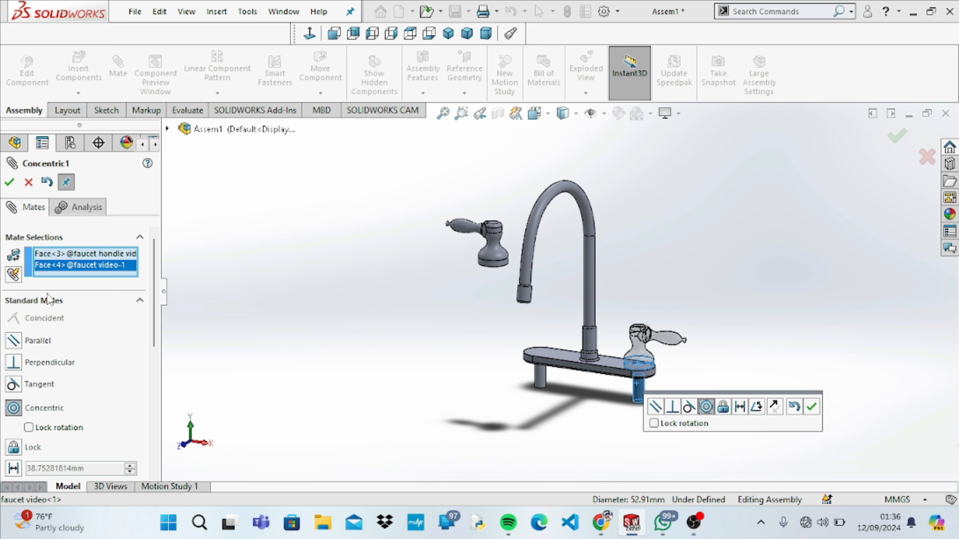
left_click(9, 182)
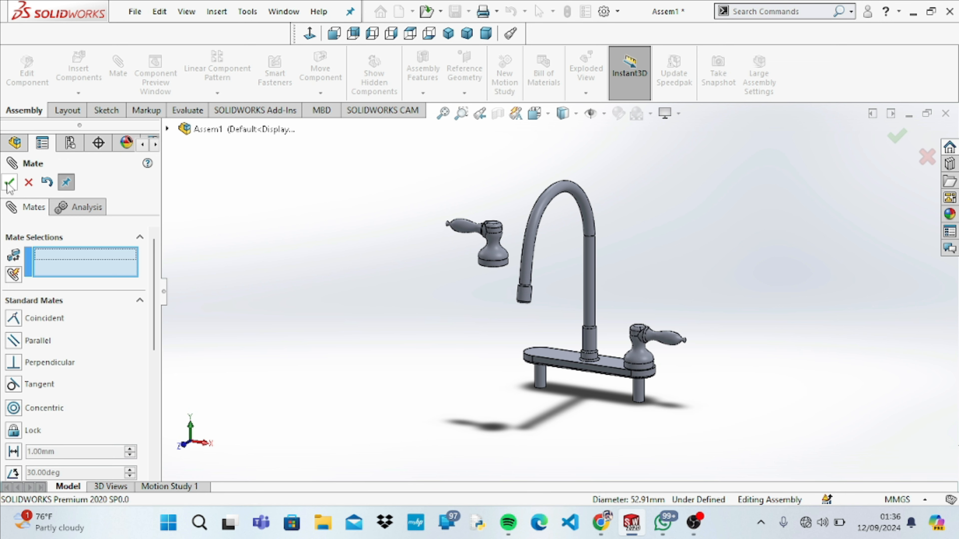
mouse_move(647, 343)
left_mouse_down()
mouse_move(639, 357)
mouse_move(606, 356)
mouse_move(685, 366)
mouse_move(628, 366)
mouse_move(603, 353)
mouse_move(676, 364)
mouse_move(699, 333)
mouse_move(676, 352)
mouse_move(679, 364)
mouse_move(654, 345)
mouse_move(618, 363)
mouse_move(648, 357)
mouse_move(630, 363)
mouse_move(598, 355)
mouse_move(671, 350)
mouse_move(663, 356)
mouse_move(670, 362)
mouse_move(651, 356)
left_mouse_up()
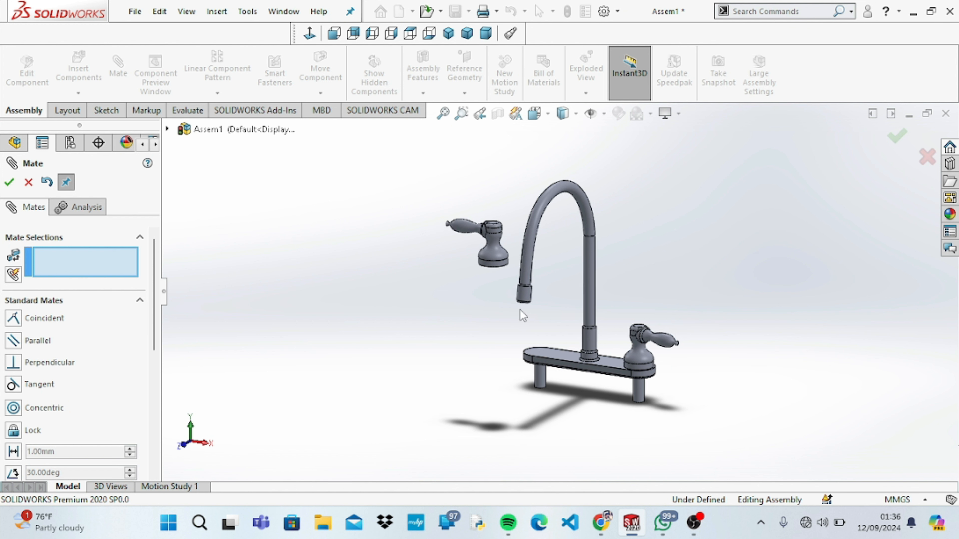
Add a coincident mate between the second handle's bottom face and the top face of the faucet's base plate
key("Right")
key("Right")
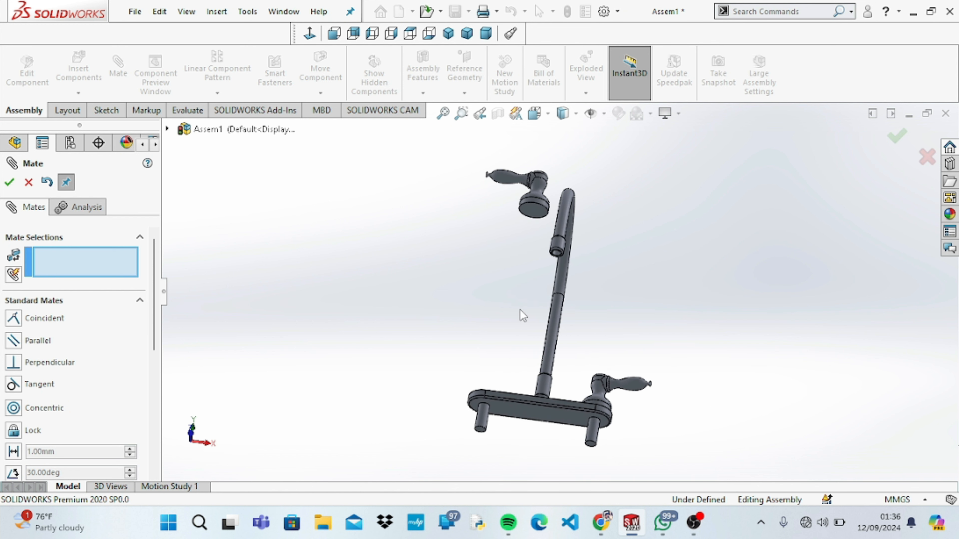
left_click(540, 217)
middle_click_drag(540, 217, 491, 262)
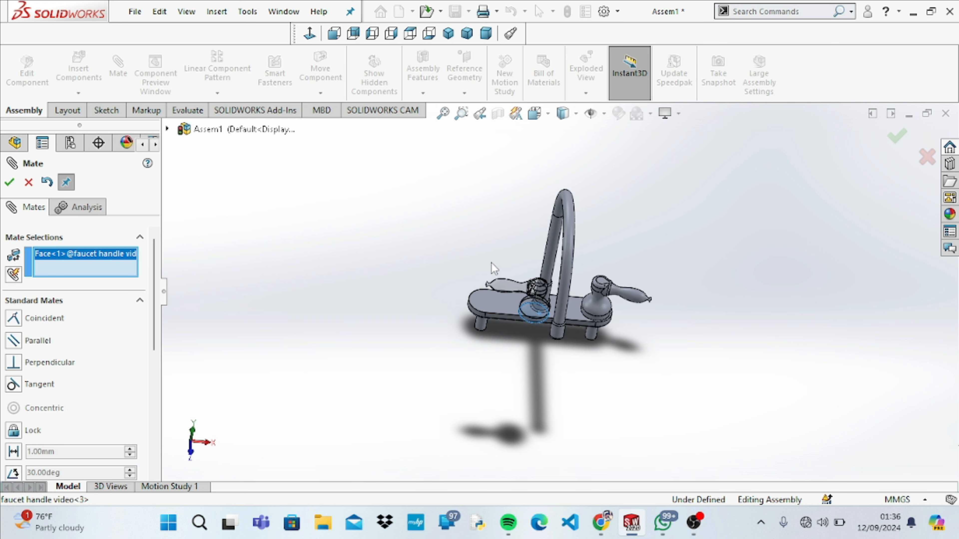
left_click(498, 305)
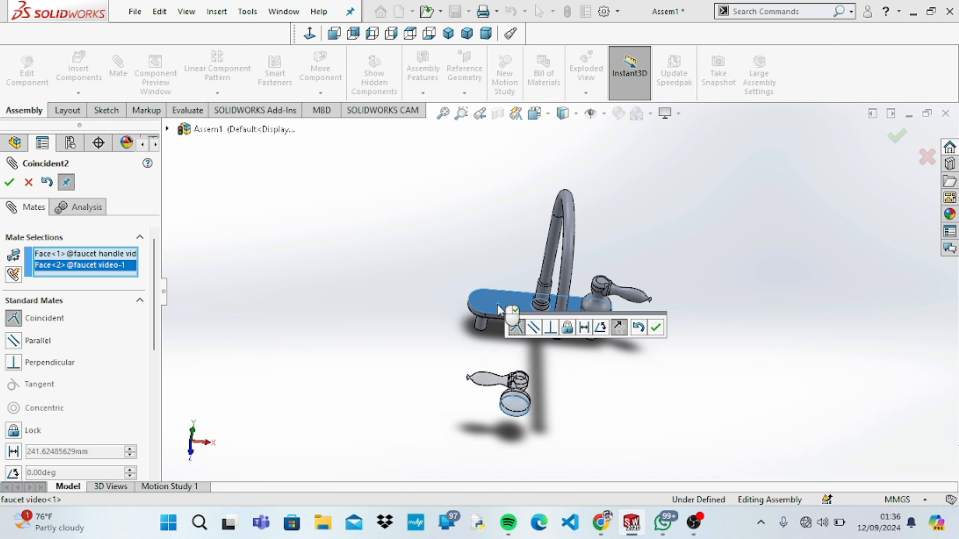
left_click(658, 323)
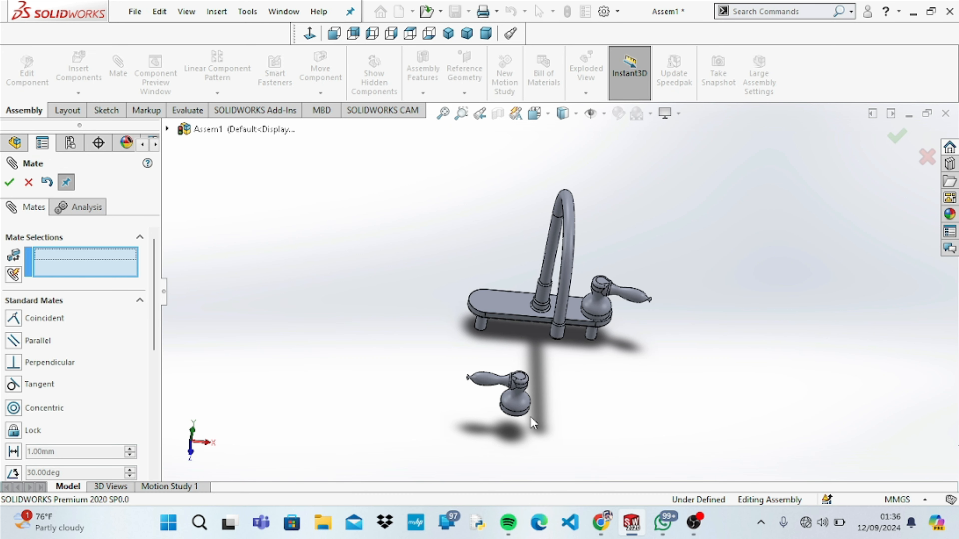
Leave mating and move the second handle onto the free end of the base plate, above the other leg
left_click(528, 409)
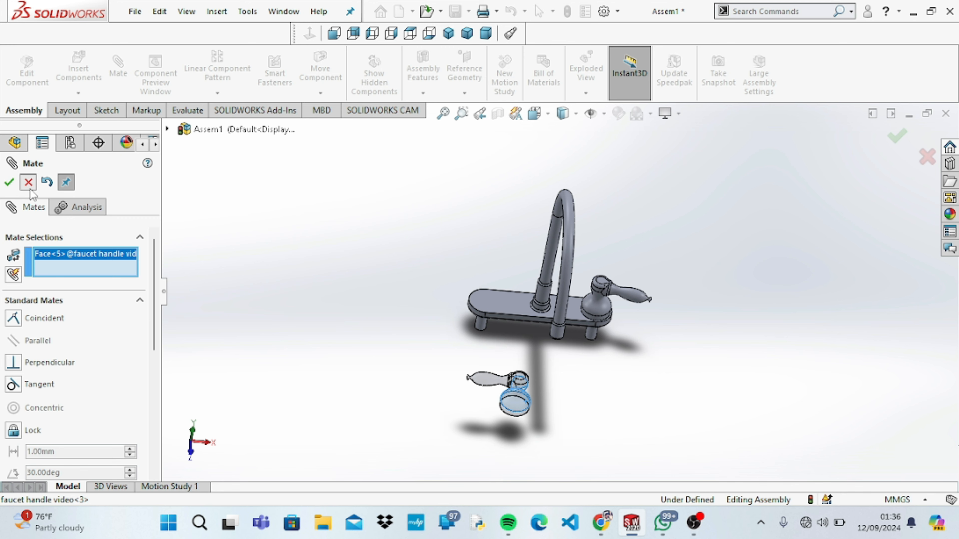
left_click(28, 182)
left_click(511, 399)
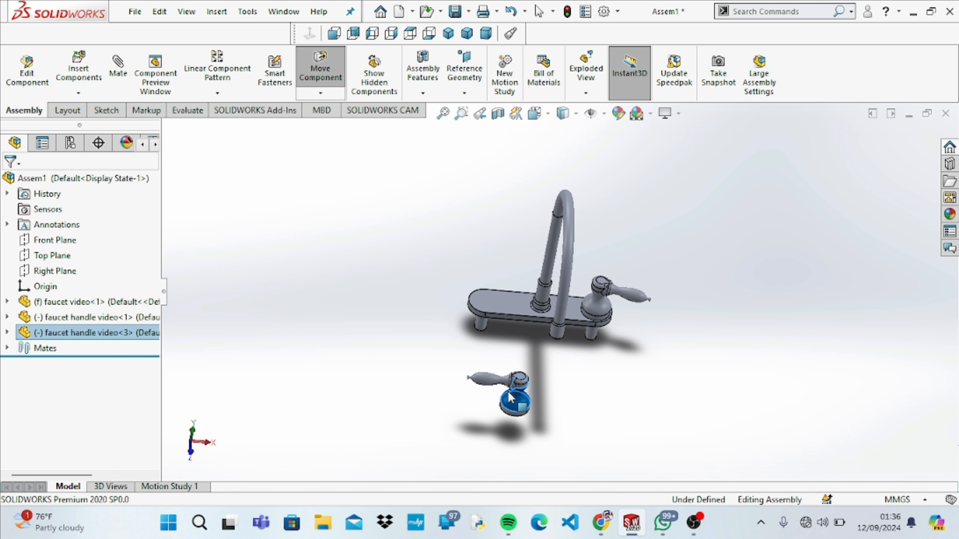
left_click_drag(512, 400, 471, 237)
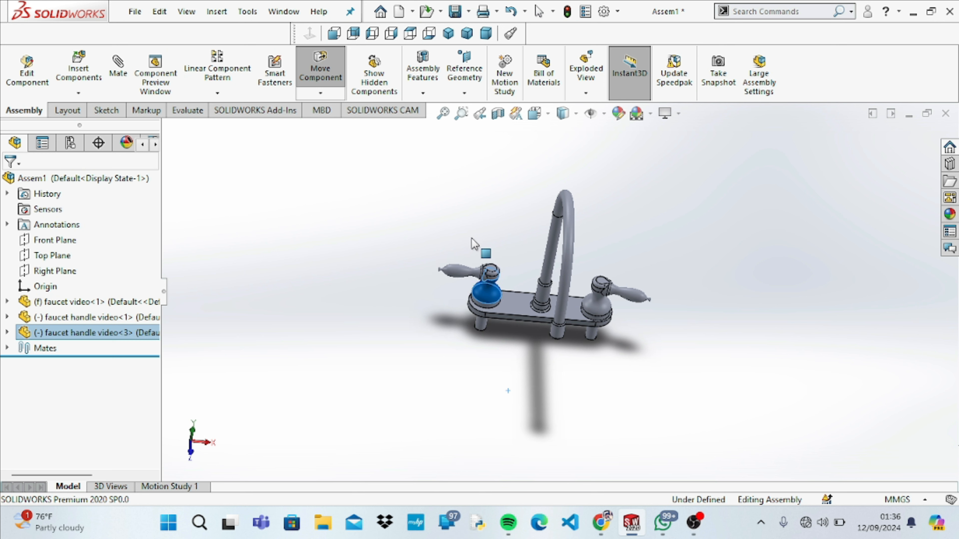
key("Escape")
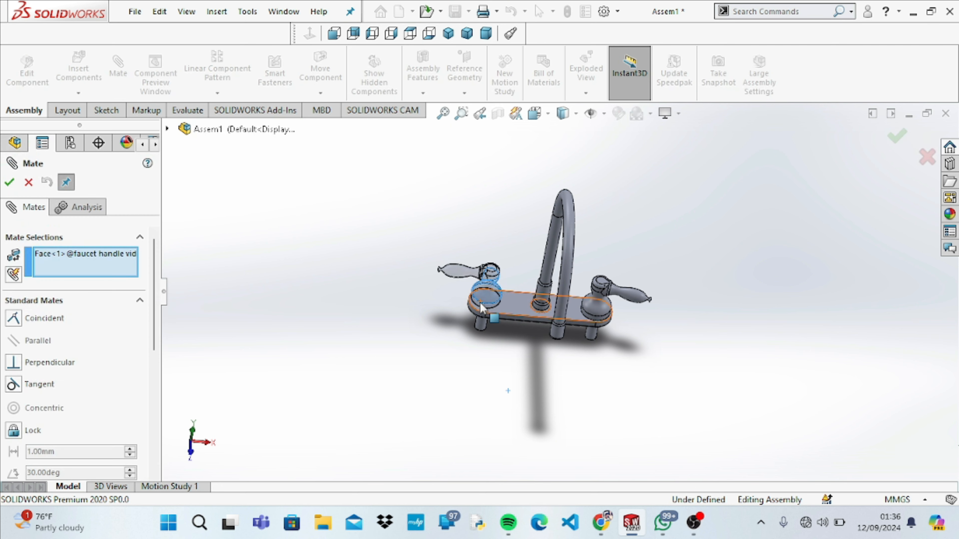
Add a concentric mate between the second handle's cylindrical base rim and the faucet leg beneath it
key("Up")
key("Up")
key("Up")
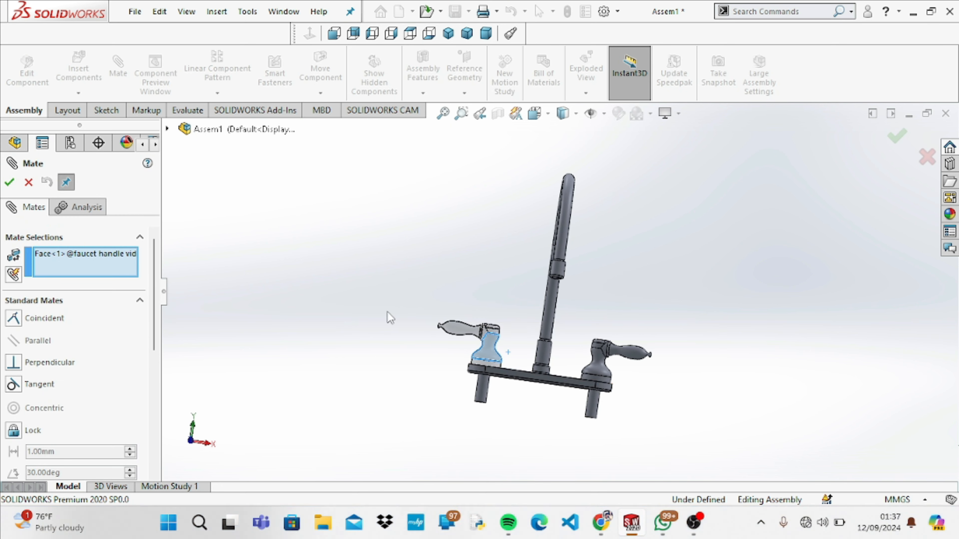
left_click(127, 252)
key("Delete")
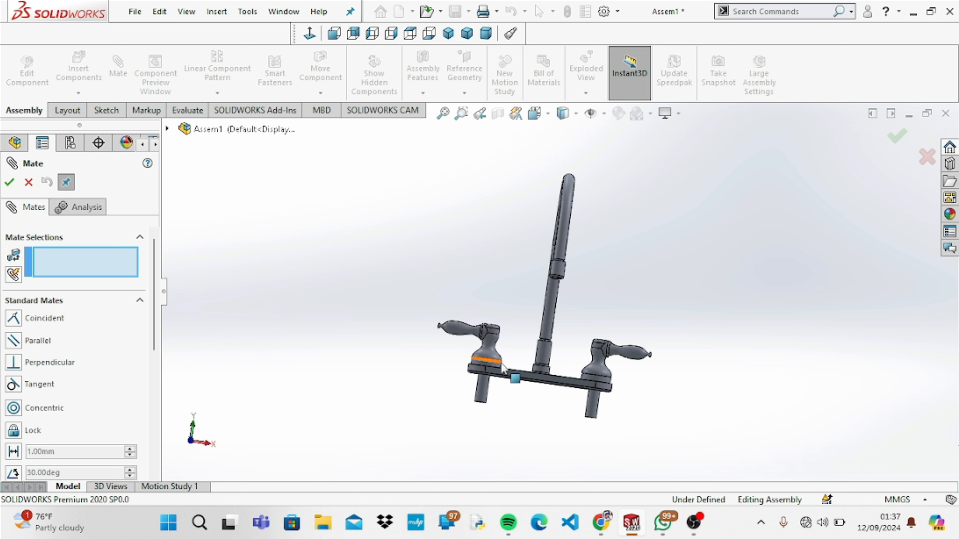
left_click(487, 364)
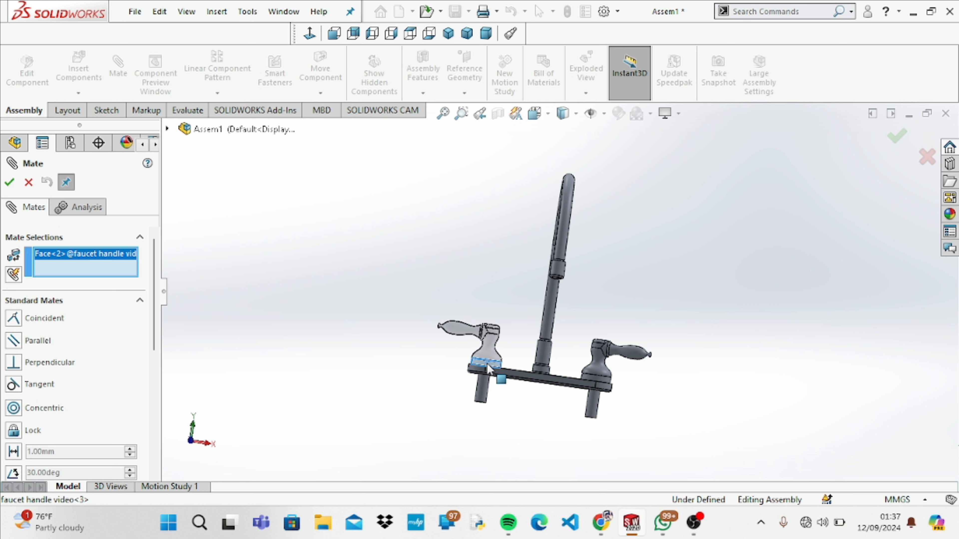
left_click(486, 388)
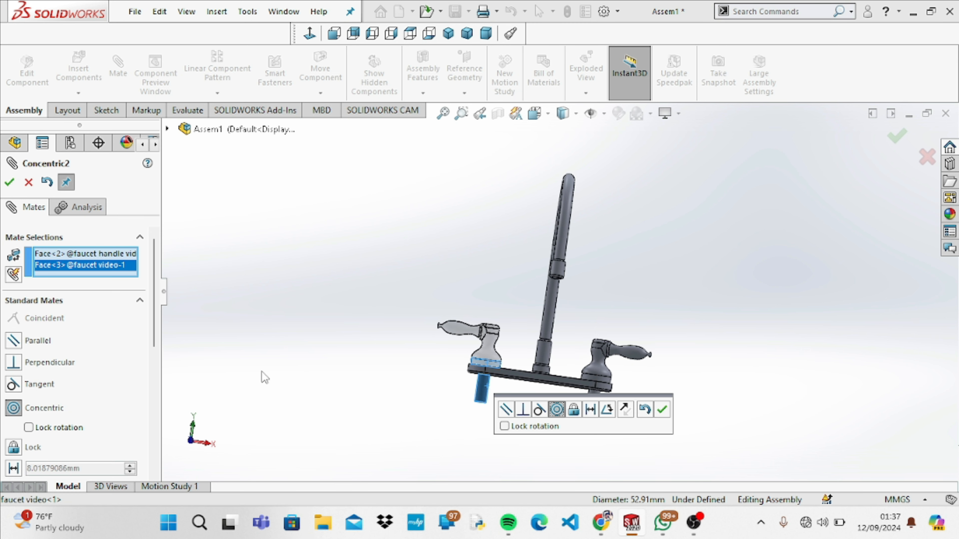
left_click(13, 186)
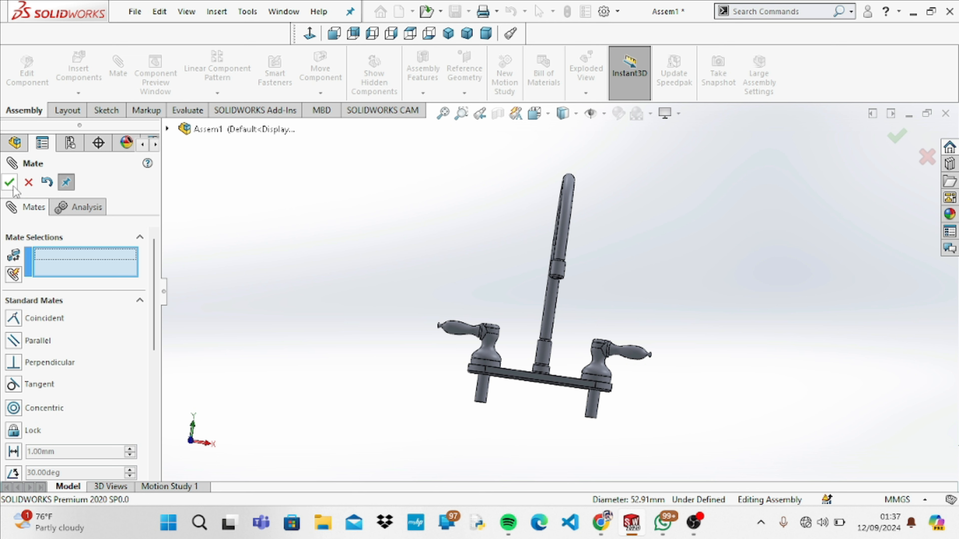
Swing the second handle about its leg to check its rotation, and finish mating
key("Down")
key("Down")
key("Down")
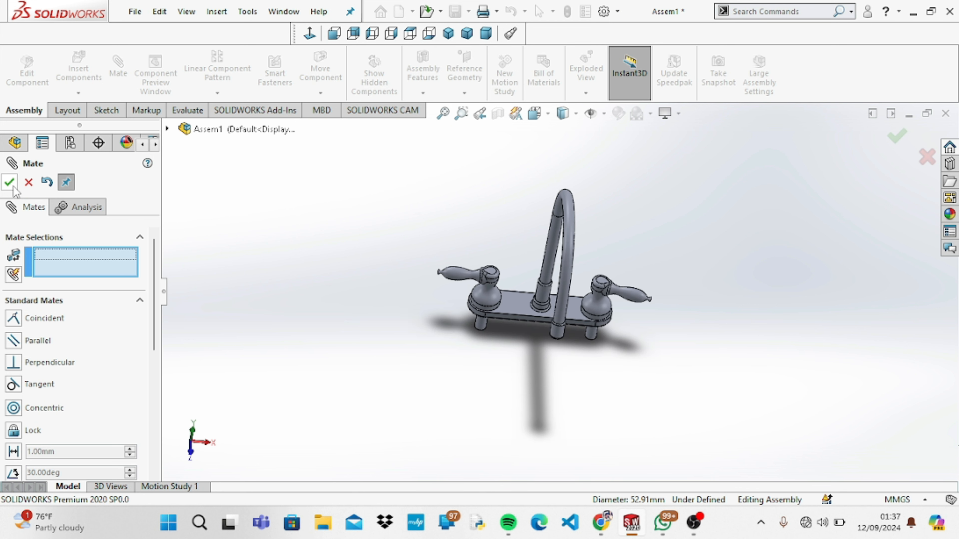
left_click_drag(451, 277, 459, 308)
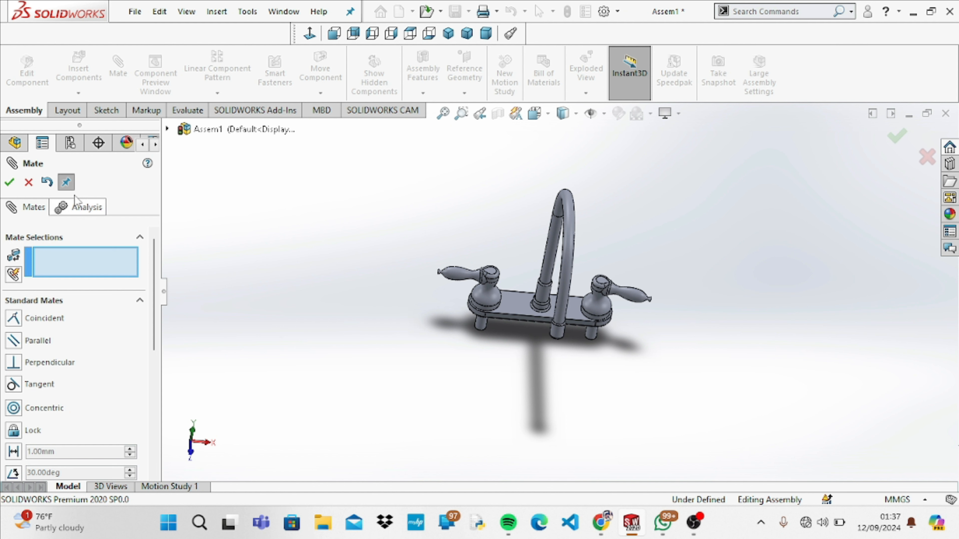
left_click(11, 183)
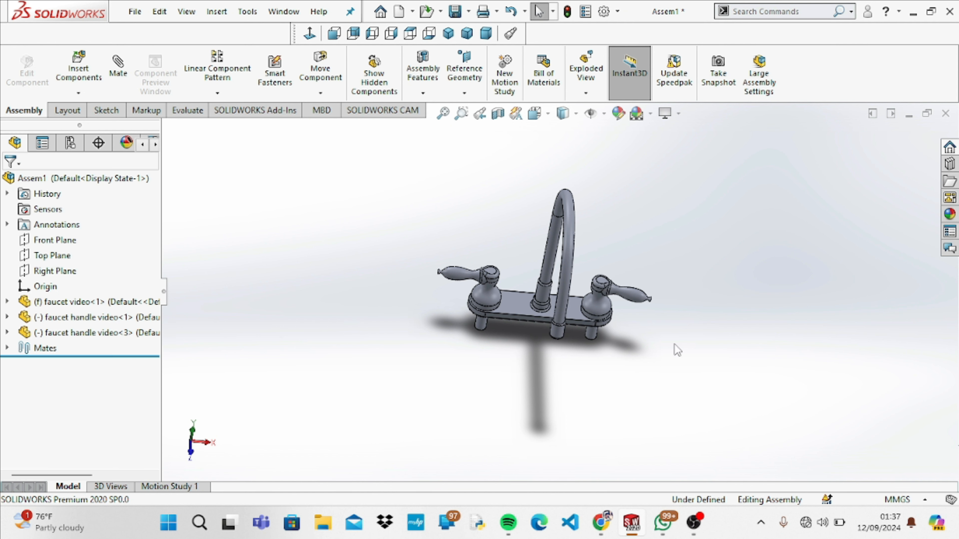
key("ctrl+1")
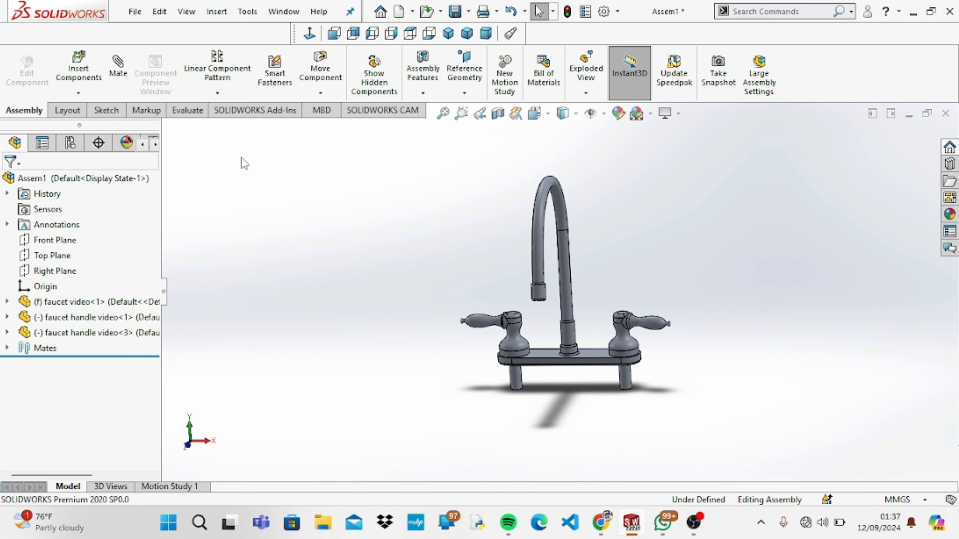
Insert the sink video part into the assembly and move it beneath the faucet
left_click(90, 92)
left_click(88, 111)
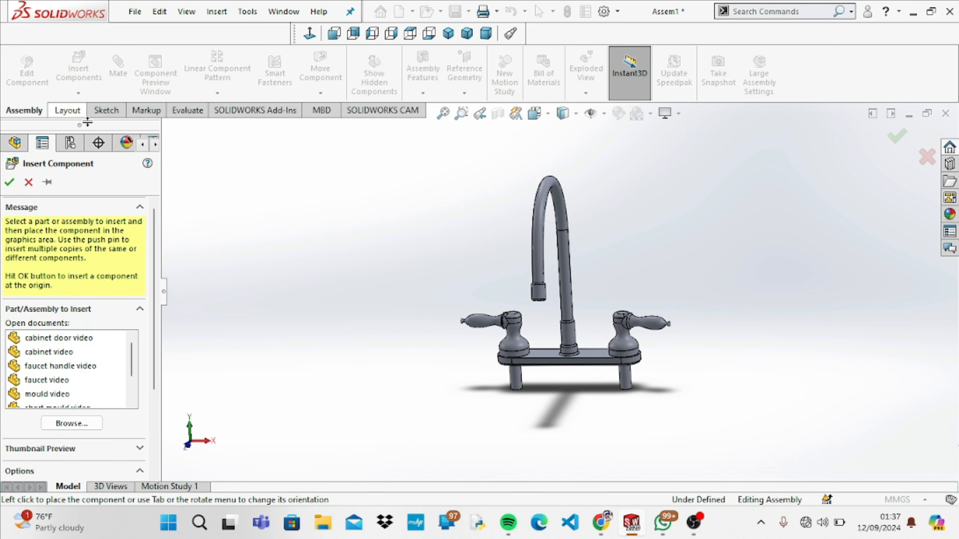
scroll(132, 373, "down", 1)
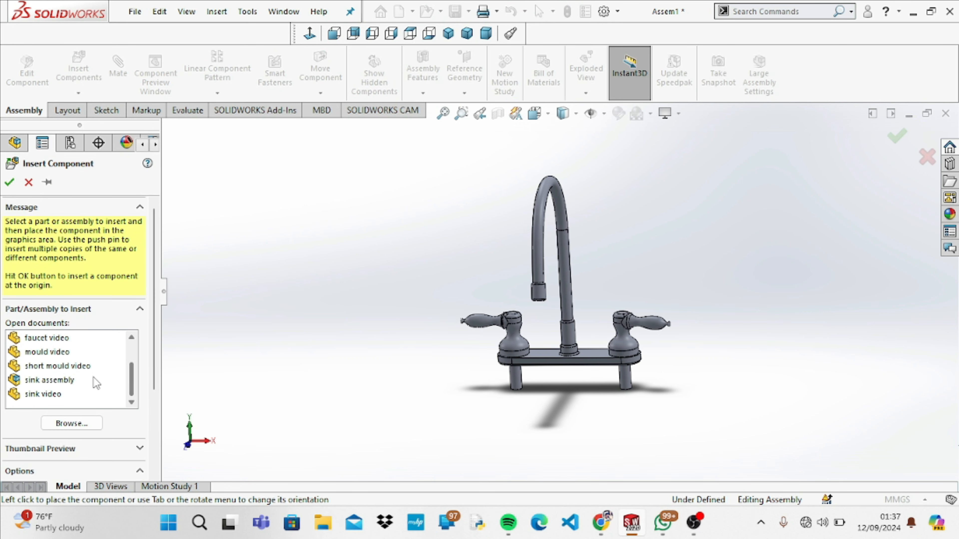
left_click(60, 394)
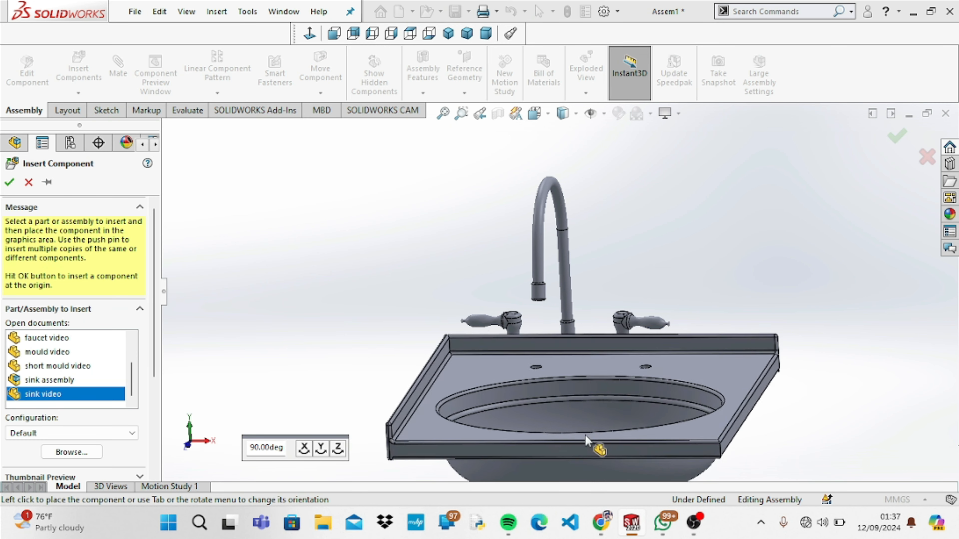
left_click(578, 456)
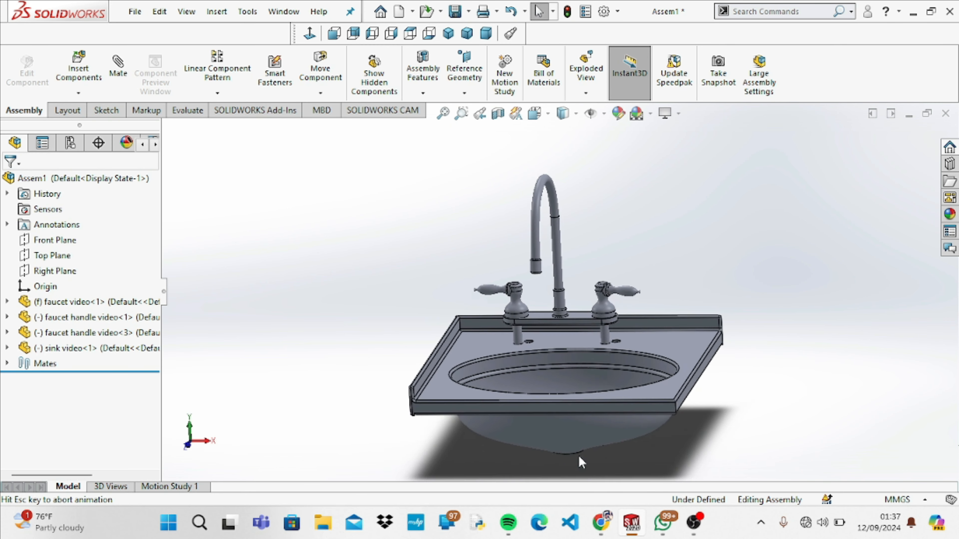
left_click_drag(556, 361, 548, 396)
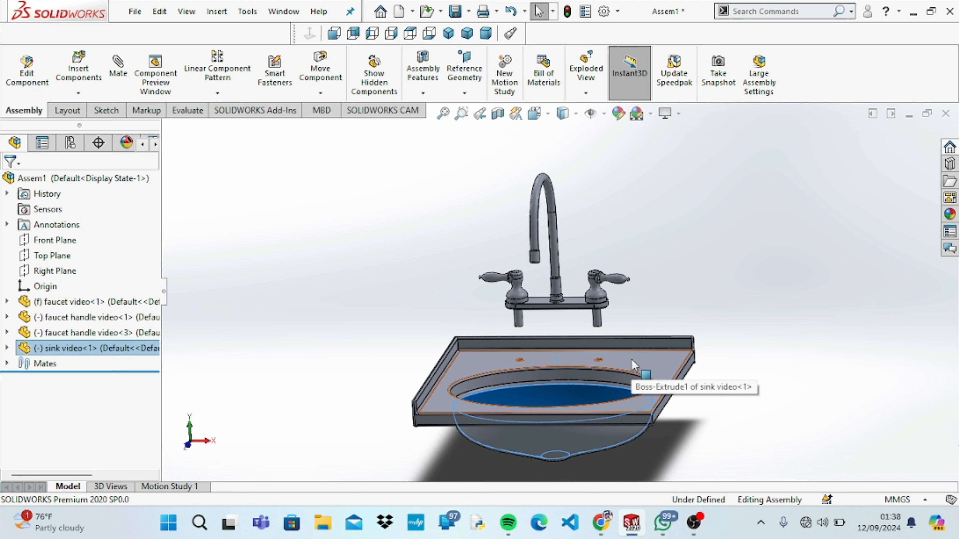
Start mating and remove the preselected sink bowl face from the mate selections
left_click(123, 72)
key("Up")
key("Up")
key("Up")
key("Up")
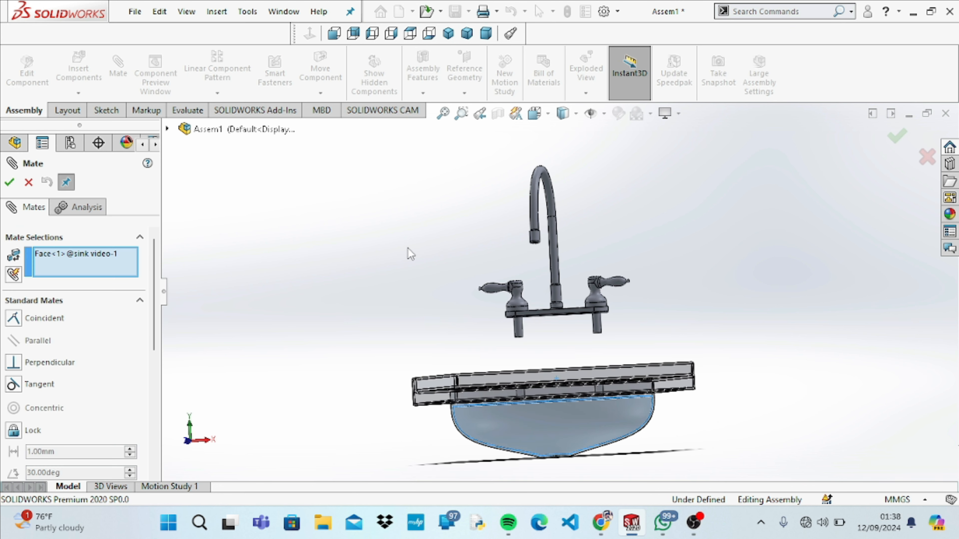
key("Down")
key("Down")
key("Down")
key("Down")
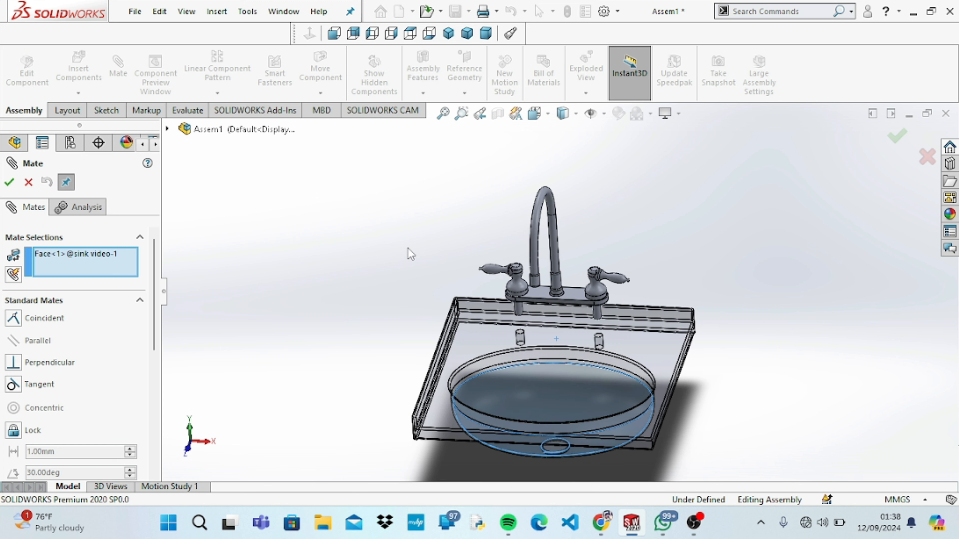
left_click(115, 256)
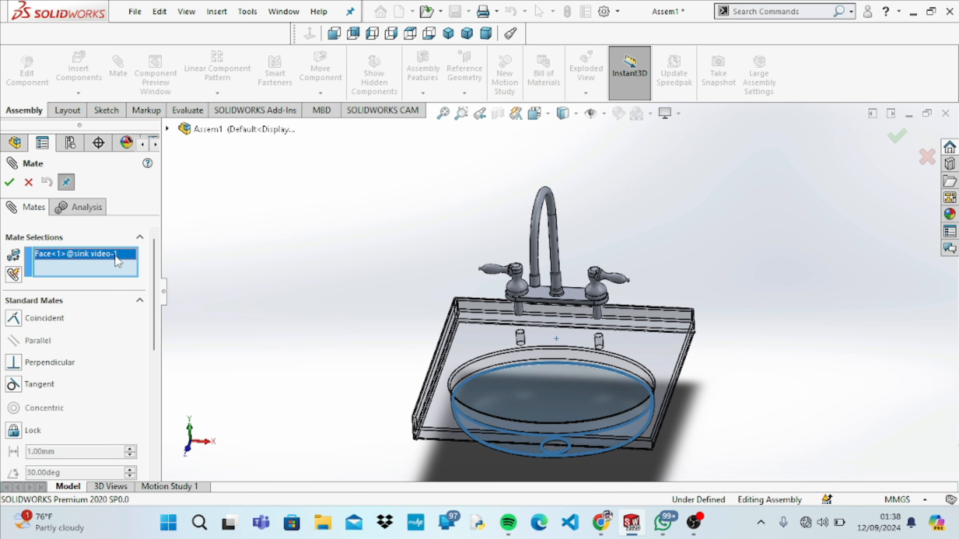
key("Delete")
Add a coincident mate between the underside of the faucet's base plate and the sink's top face
key("Left")
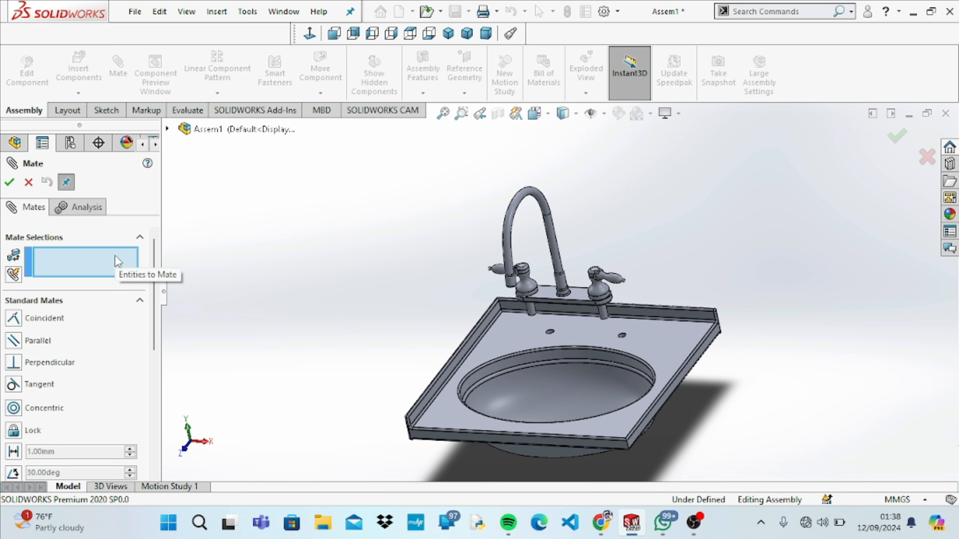
key("Up")
key("Up")
key("Up")
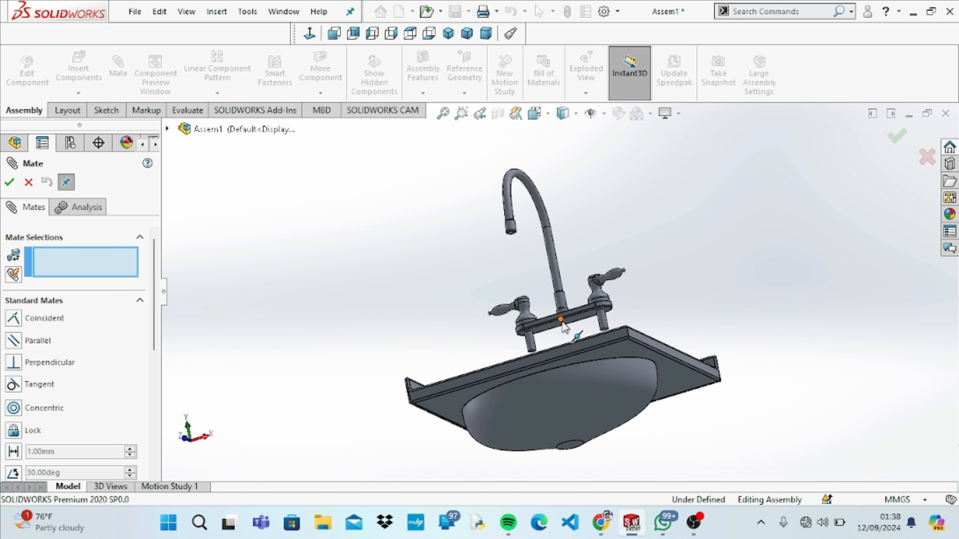
left_click(569, 327)
key("Down")
key("Down")
key("Down")
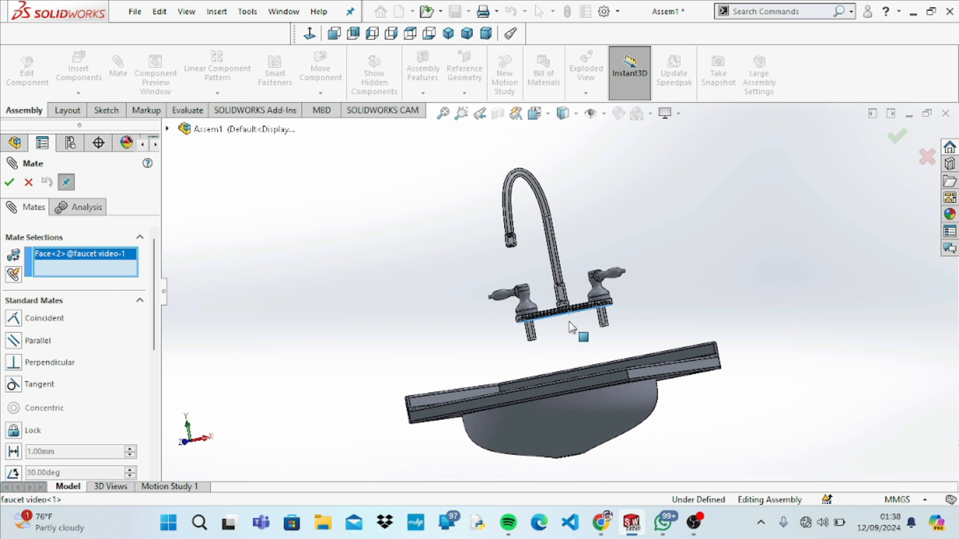
key("Down")
key("Down")
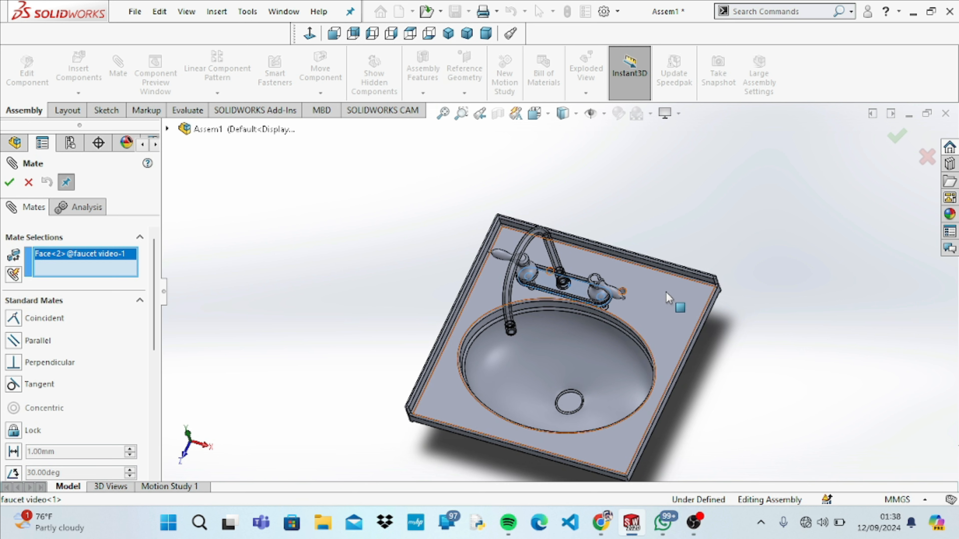
left_click(676, 297)
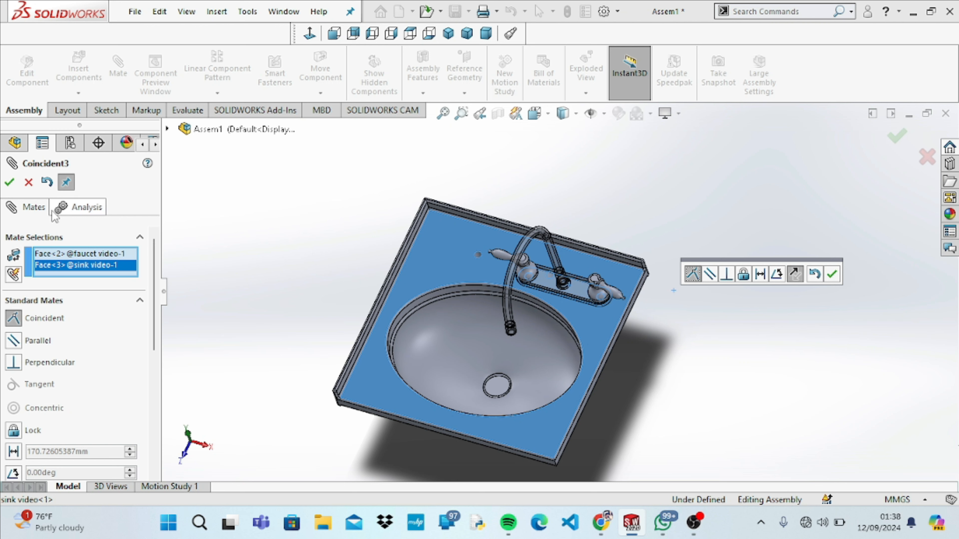
left_click(11, 185)
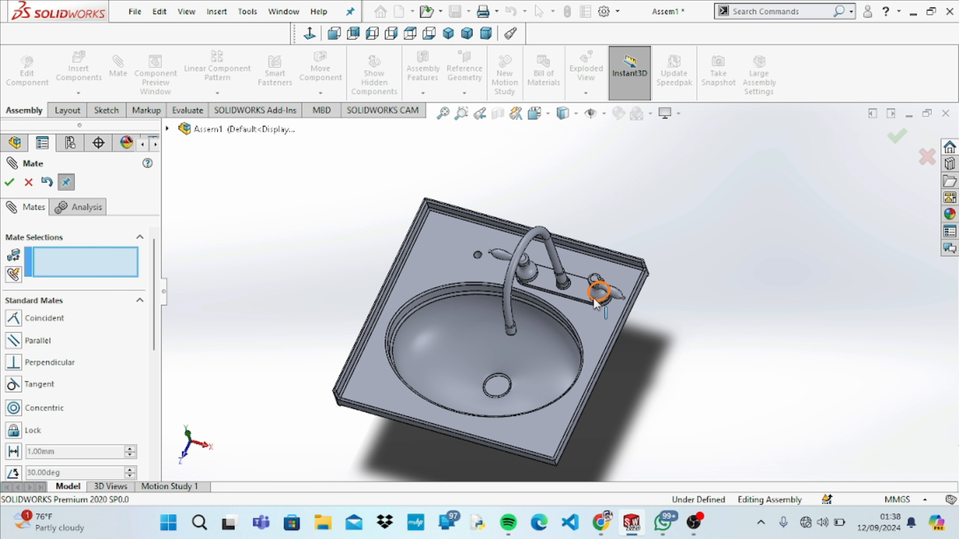
mouse_move(592, 294)
left_mouse_down()
mouse_move(539, 273)
mouse_move(574, 293)
left_mouse_up()
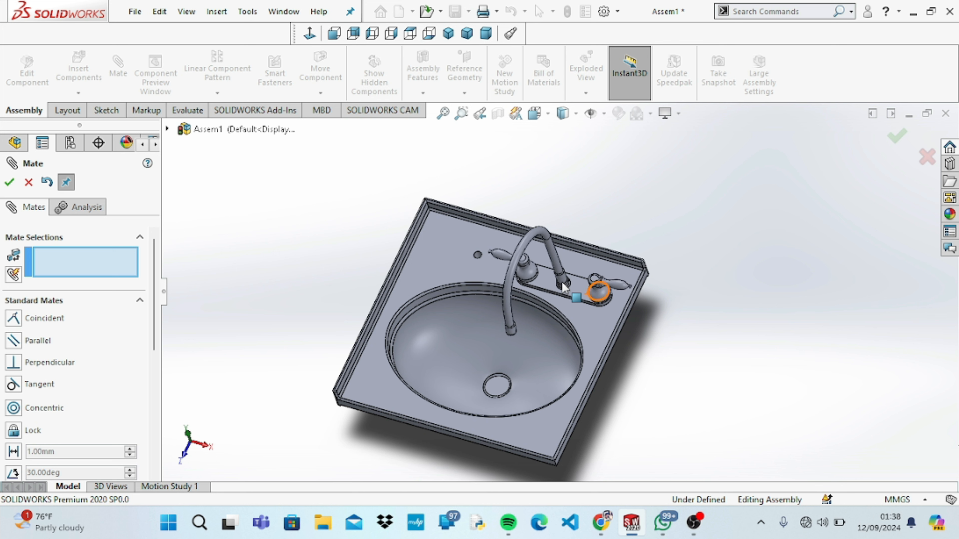
left_click(583, 283)
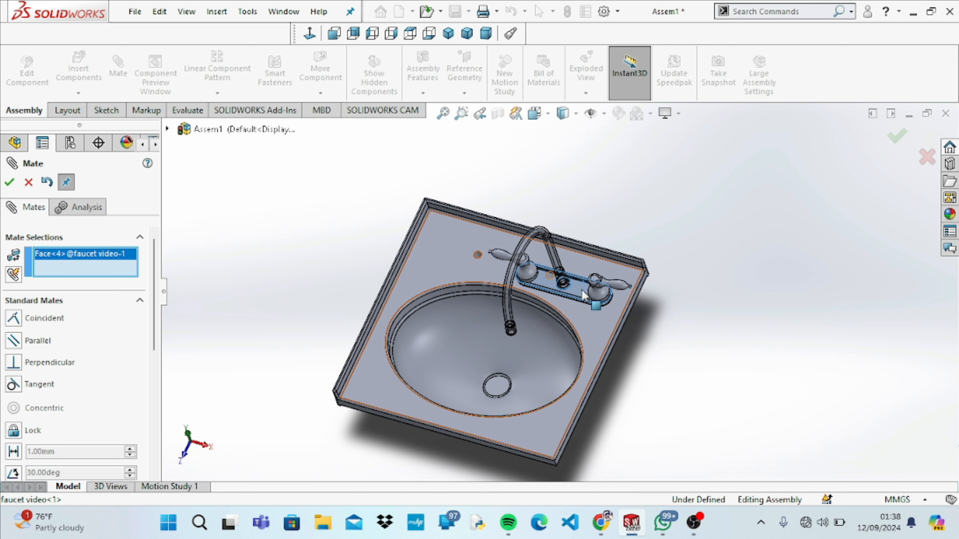
left_click(582, 289)
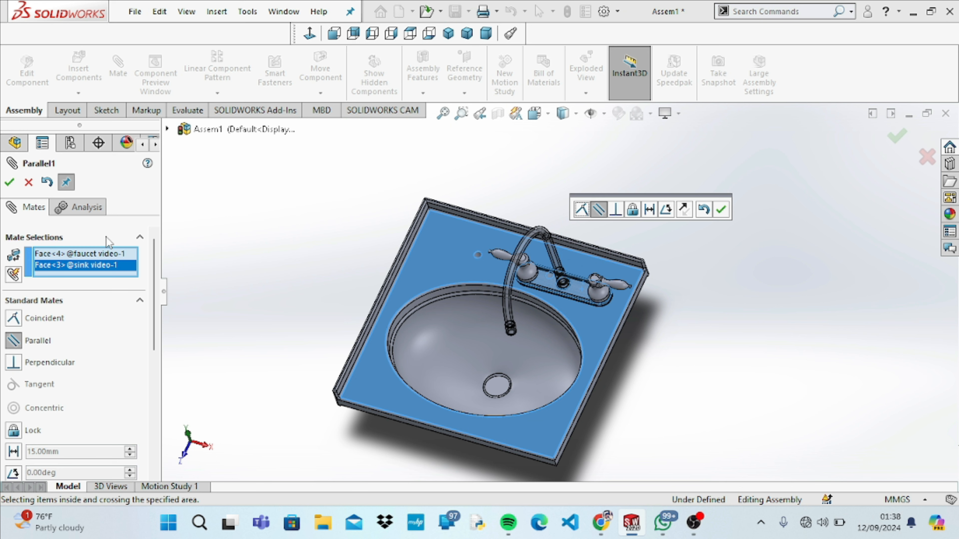
left_click(29, 182)
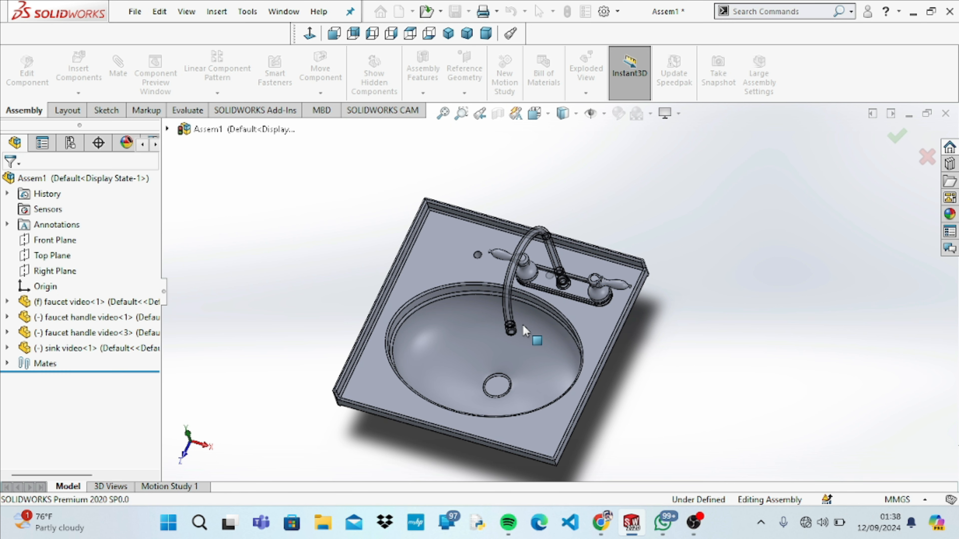
Try to move the faucet by its base plate, and undo its coincident mate with the sink
left_click_drag(575, 288, 578, 281)
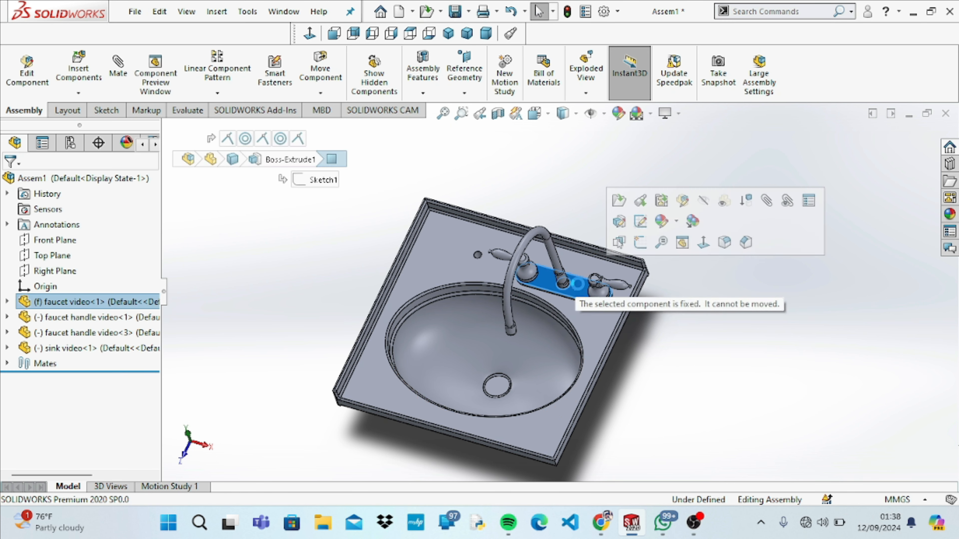
left_click(555, 262)
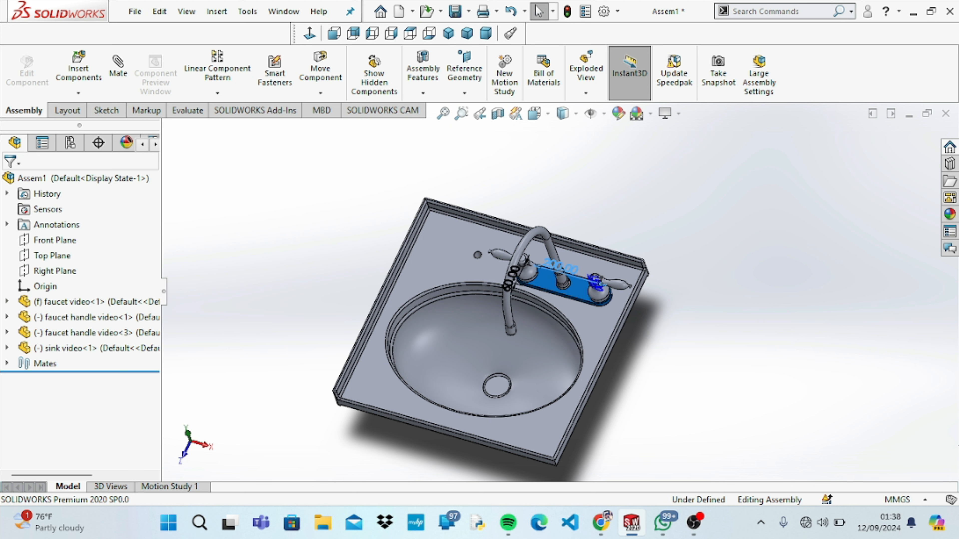
left_click(267, 297)
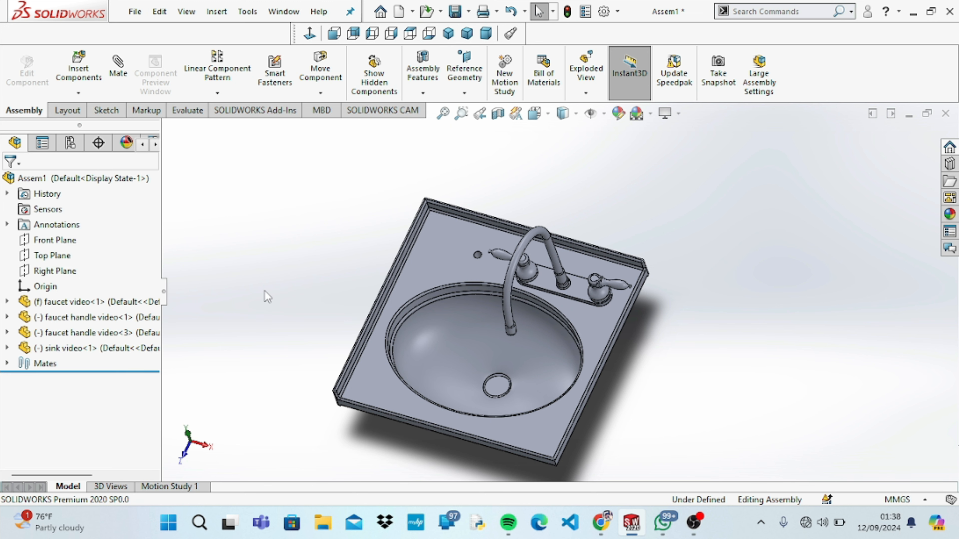
key("ctrl+z")
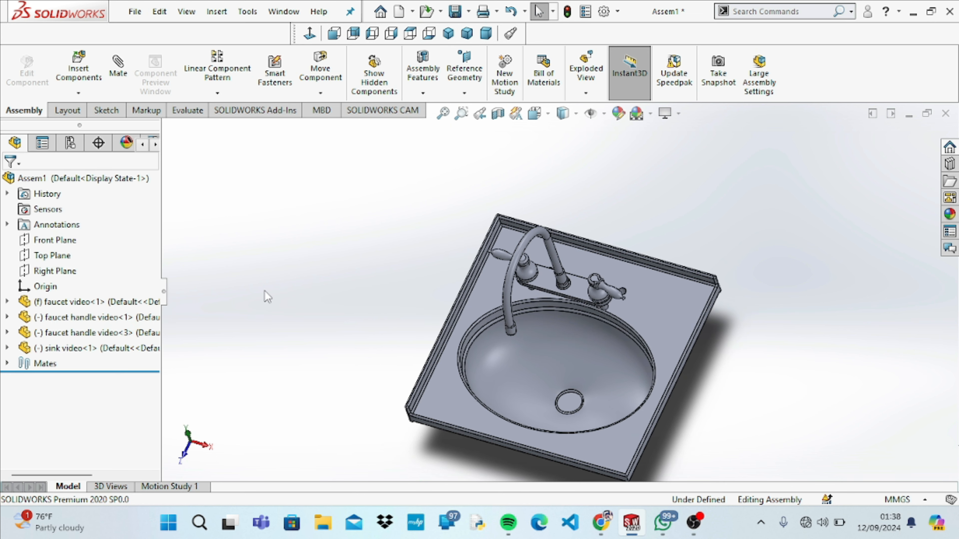
Add a concentric mate between the faucet leg under the right-hand handle and the matching hole in the sink
key("Up")
key("Up")
key("Up")
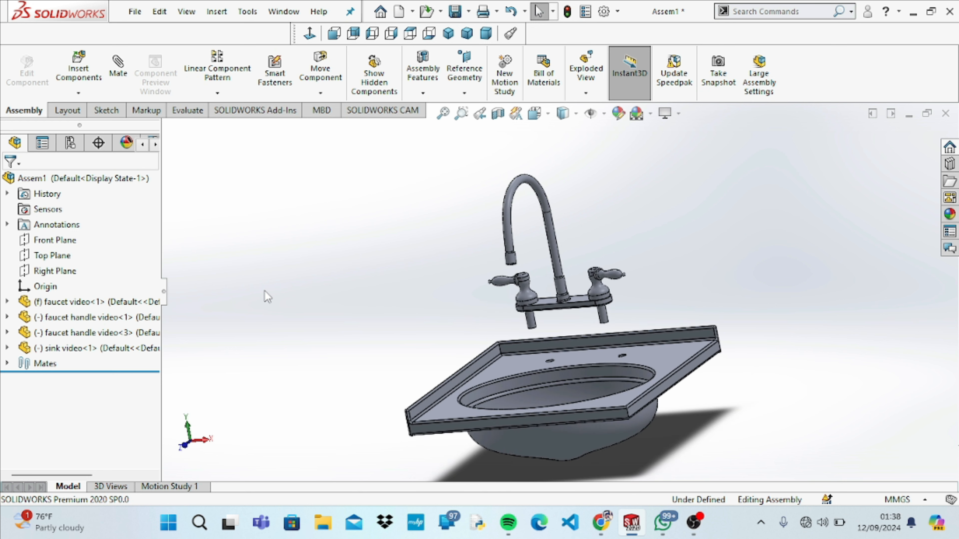
key("Right")
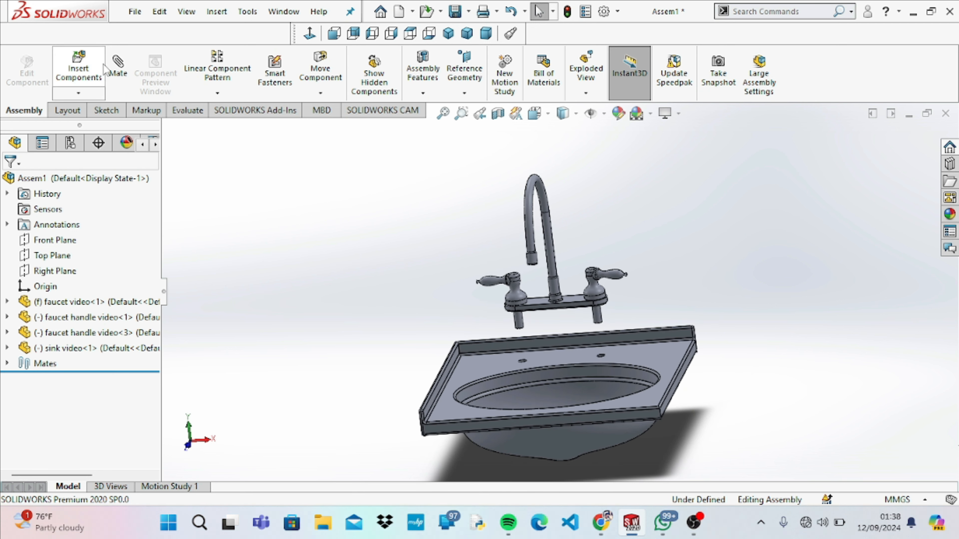
left_click(118, 66)
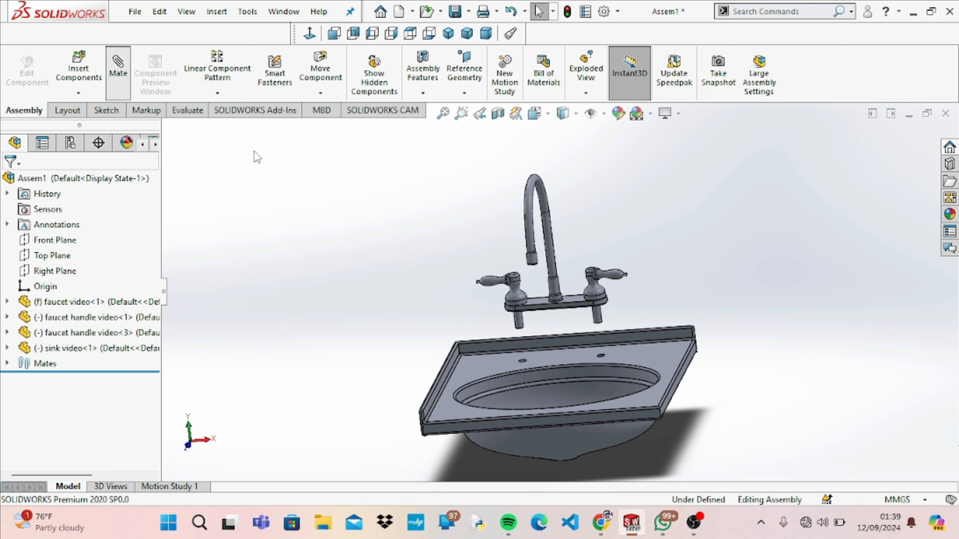
left_click(598, 317)
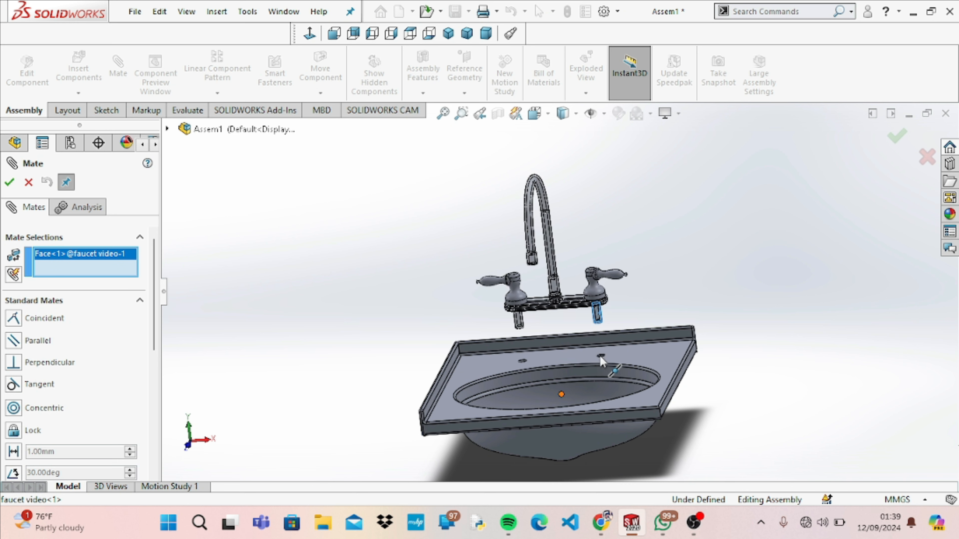
scroll(599, 356, "down", 5)
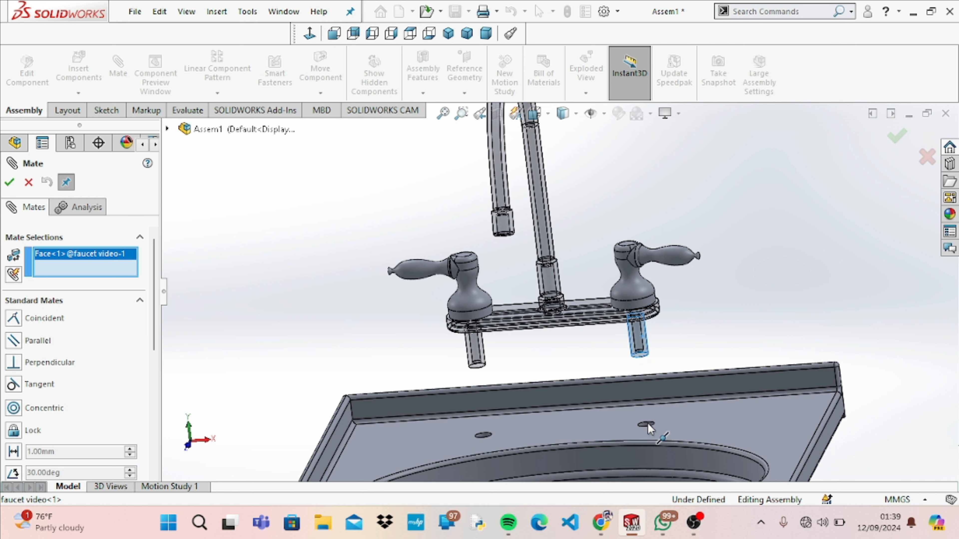
key("Right")
key("Down")
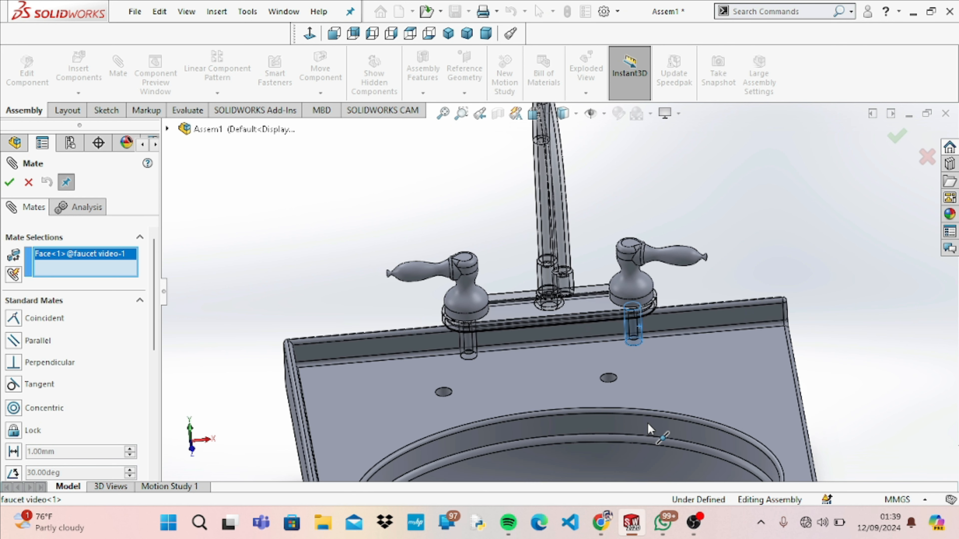
left_click(609, 379)
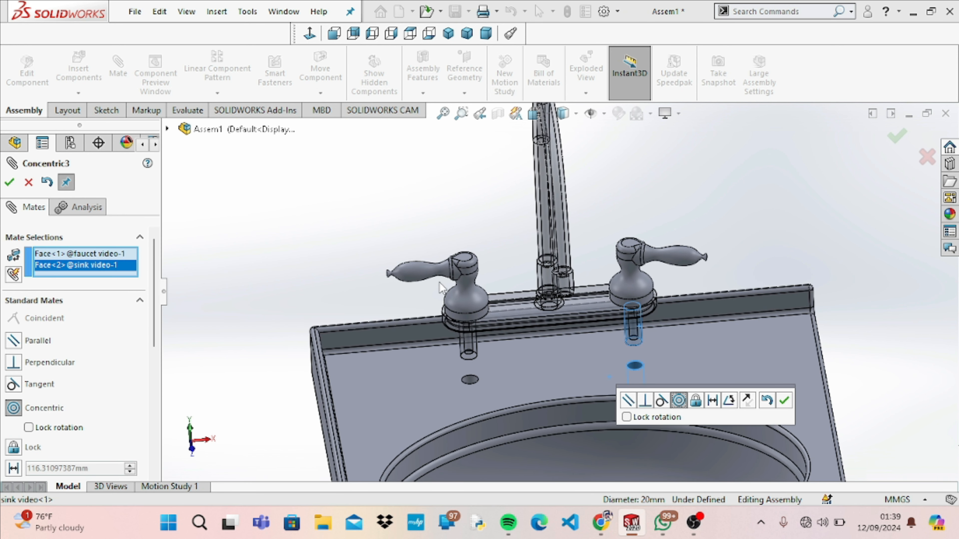
left_click(10, 184)
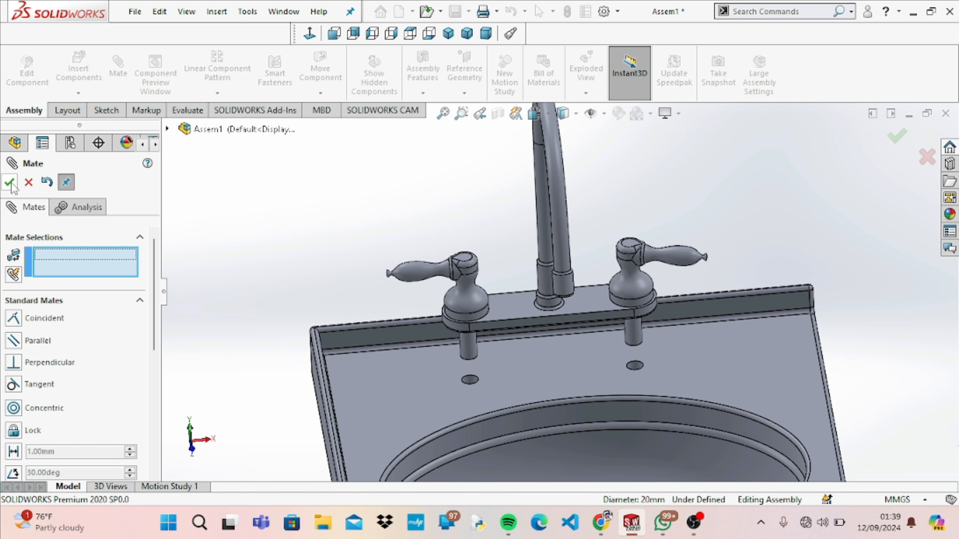
Add a parallel mate between the faucet leg under the left-hand handle and the sink hole below it
left_click(466, 348)
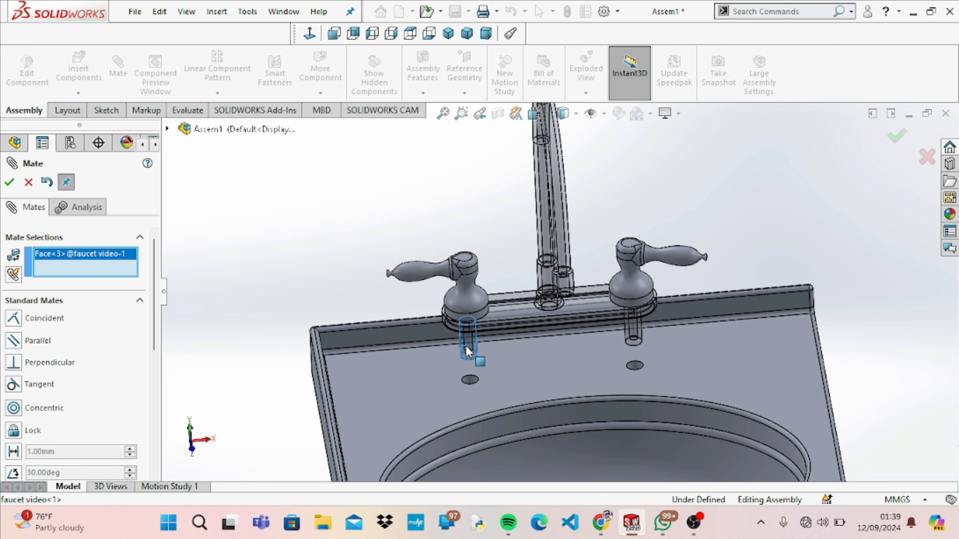
left_click(470, 380)
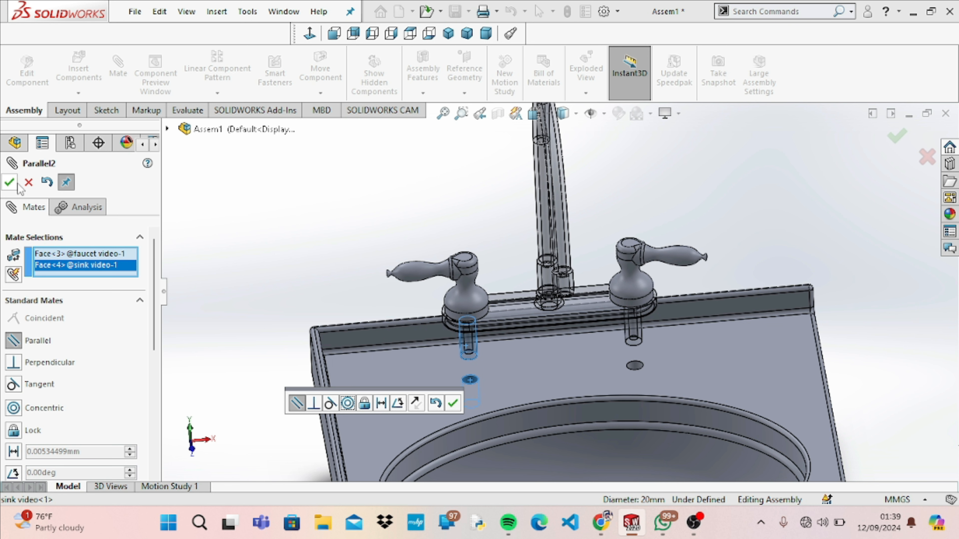
left_click(9, 184)
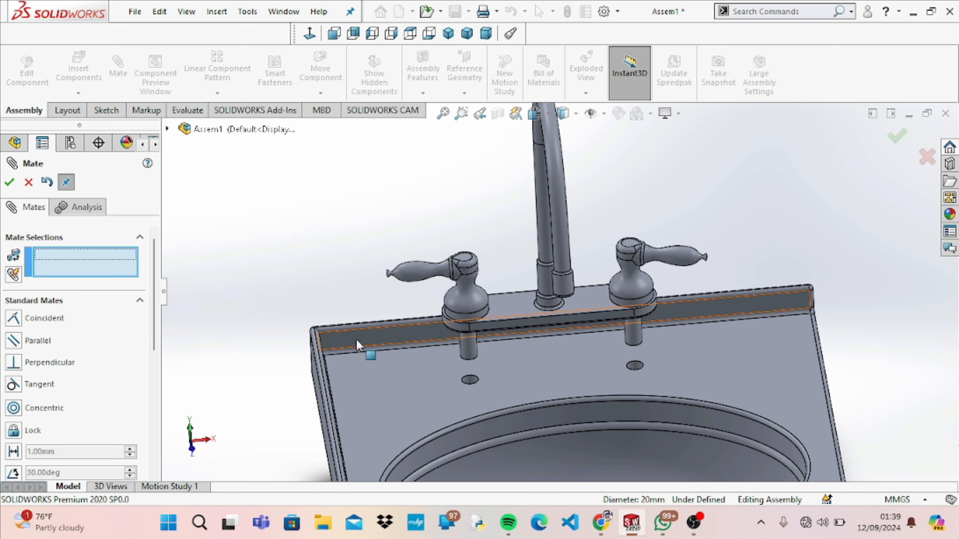
Add a coincident mate between the sink's top face and the underside of the faucet's base plate
left_click(504, 359)
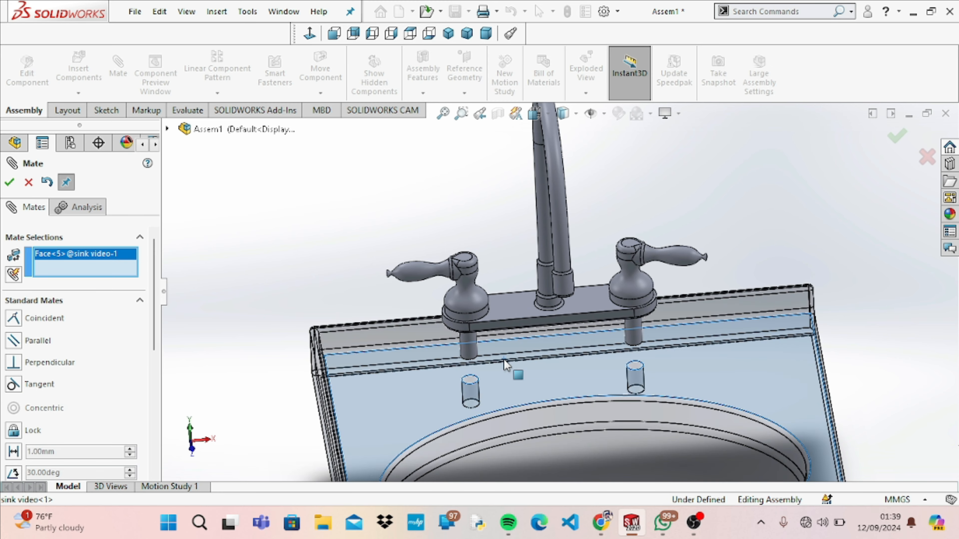
key("Up")
key("Up")
key("Up")
key("Up")
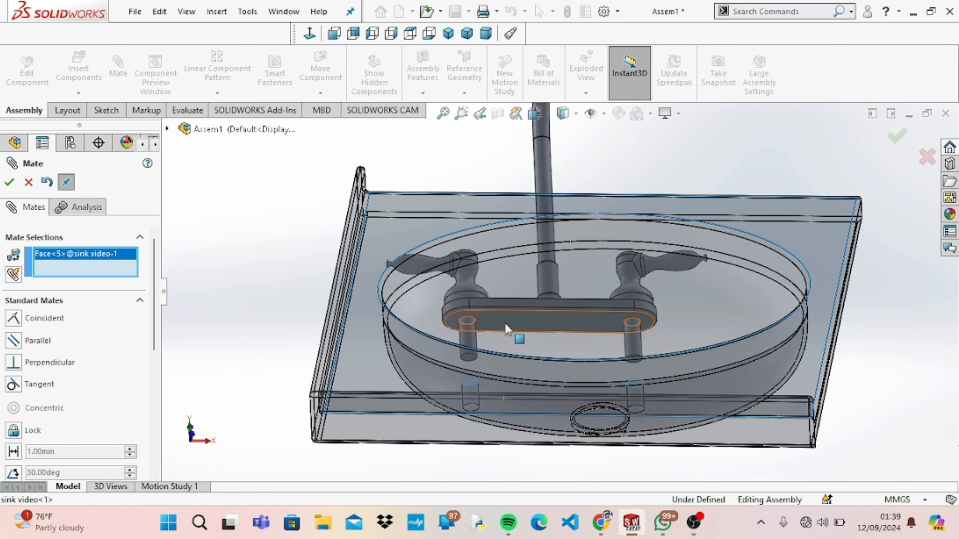
left_click(508, 325)
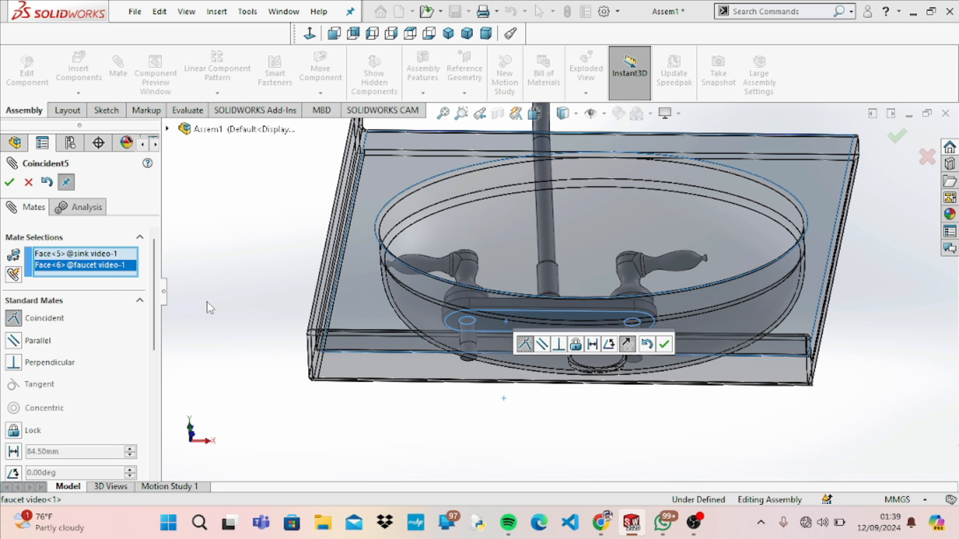
left_click(10, 182)
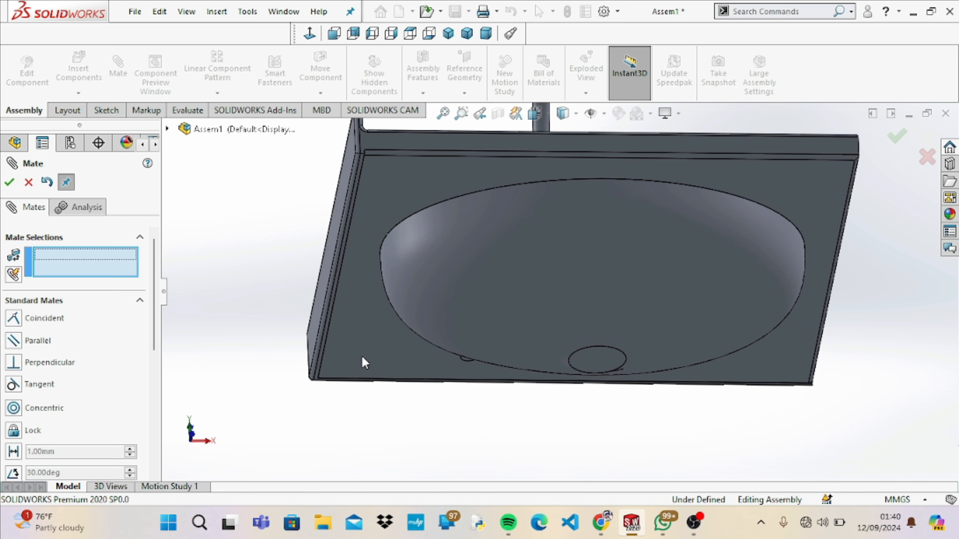
Examine from below, the front and above how the faucet sits on the sink
middle_click_drag(362, 357, 359, 303)
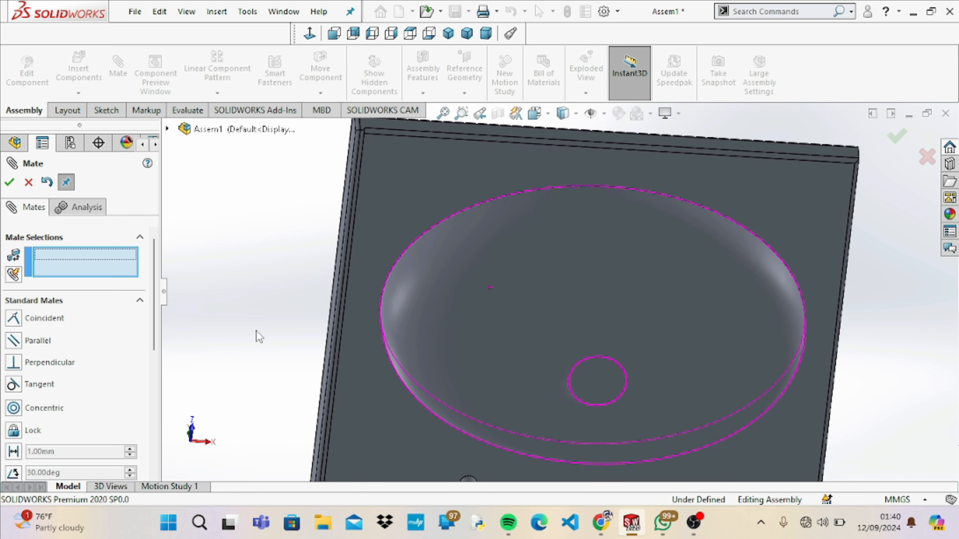
left_click(29, 182)
key("Down")
key("Down")
key("Down")
key("Down")
key("Down")
key("Down")
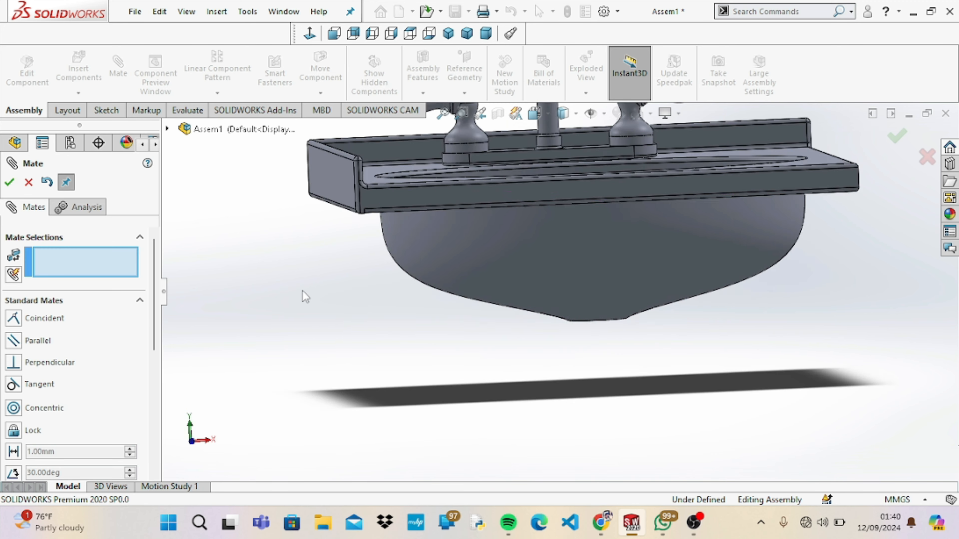
key("f")
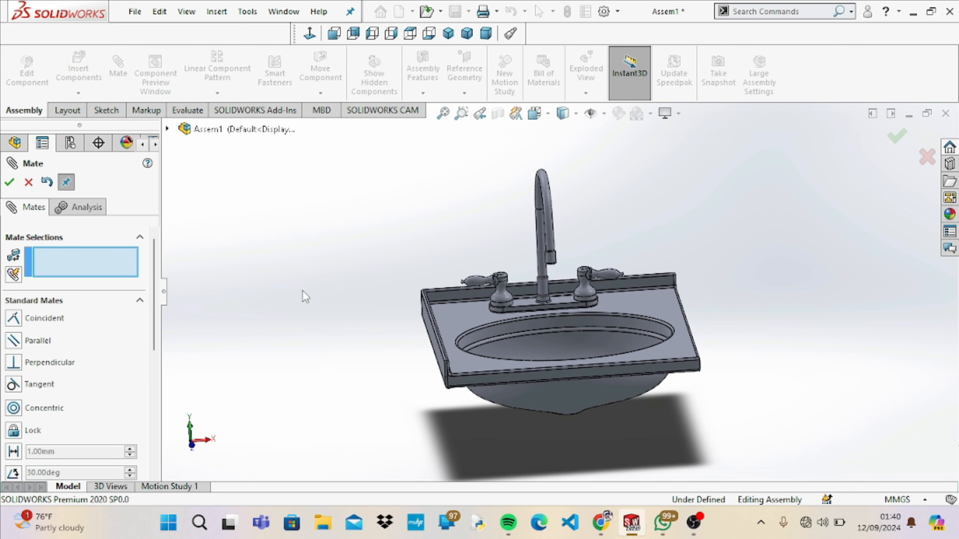
key("Up")
key("Up")
key("Up")
key("Up")
key("Down")
key("Down")
key("Down")
key("Down")
key("Down")
key("Down")
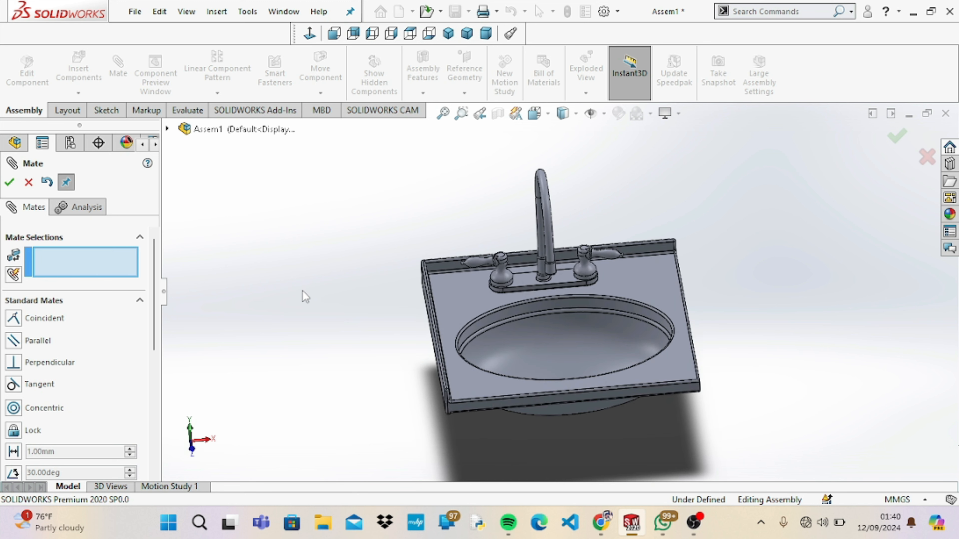
key("Down")
key("Down")
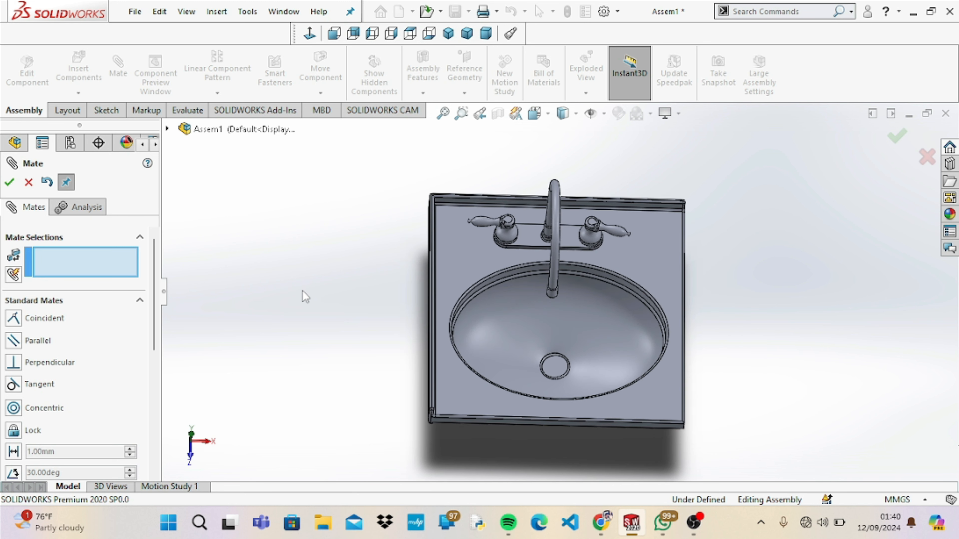
key("Right")
key("Left")
Turn the right-hand faucet handle slightly so it lines up with the base plate, and finish mating
left_click_drag(623, 230, 626, 224)
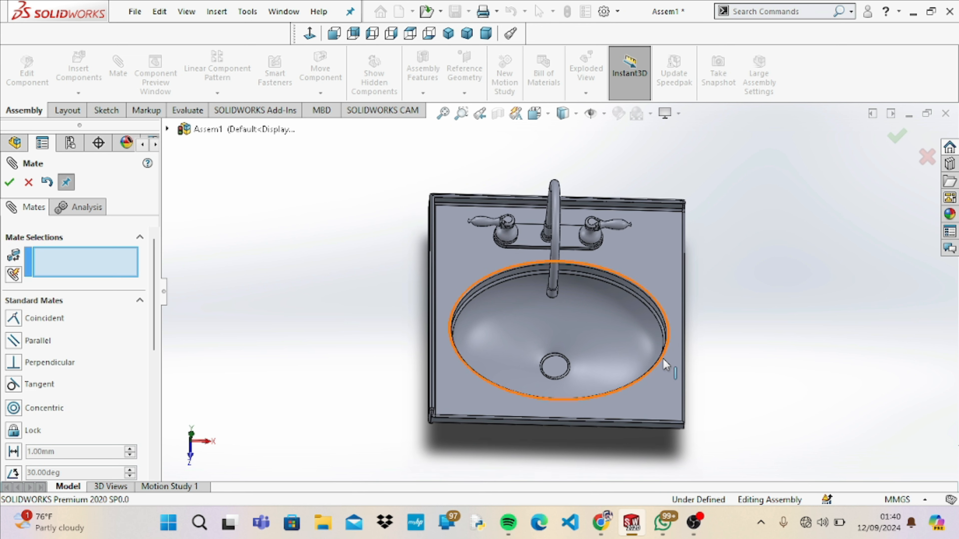
key("Up")
key("Left")
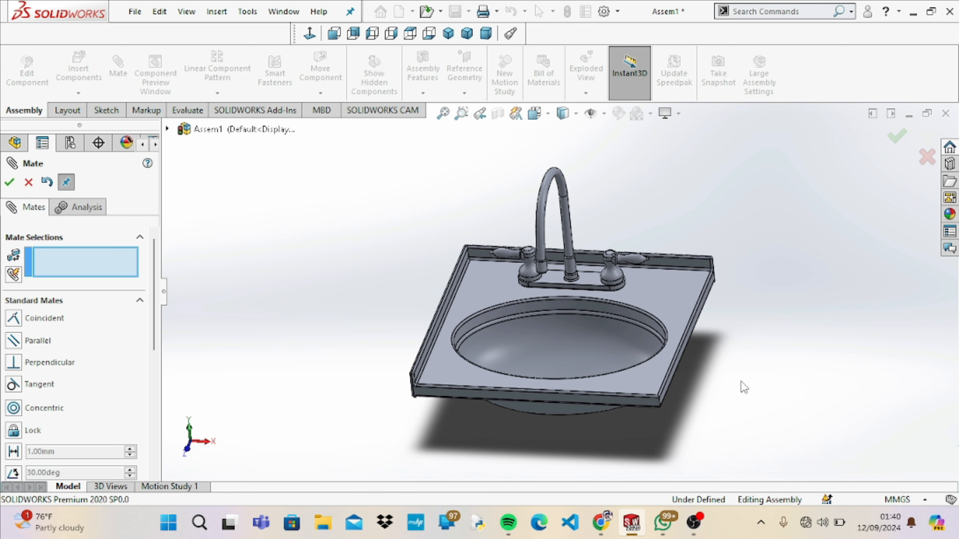
left_click(29, 182)
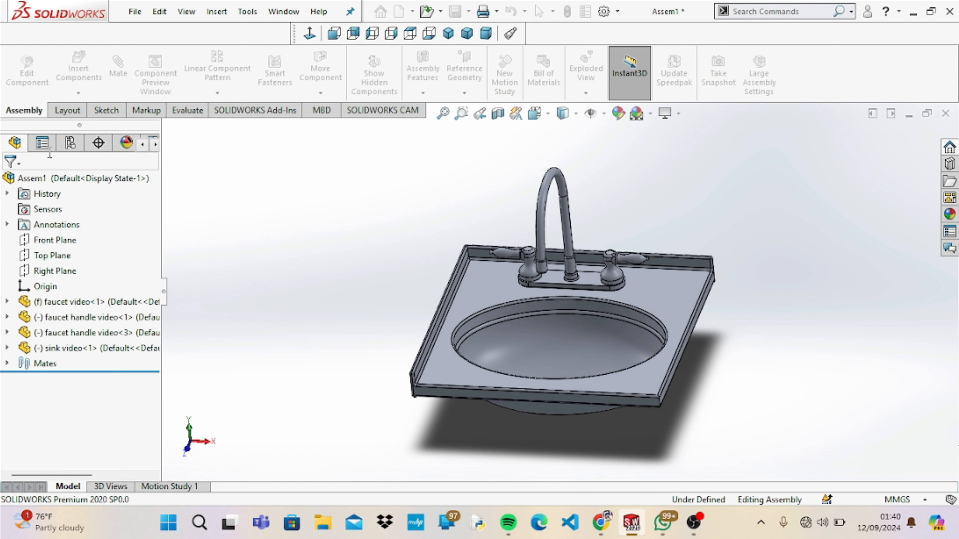
Insert the cabinet video part, rotated 90 degrees about Y, and place it beside the sink
left_click(95, 94)
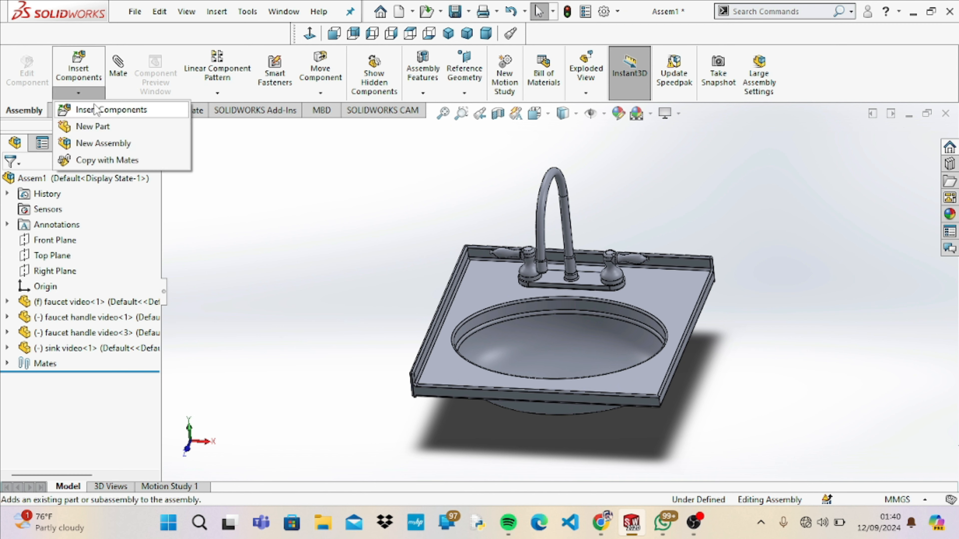
left_click(86, 109)
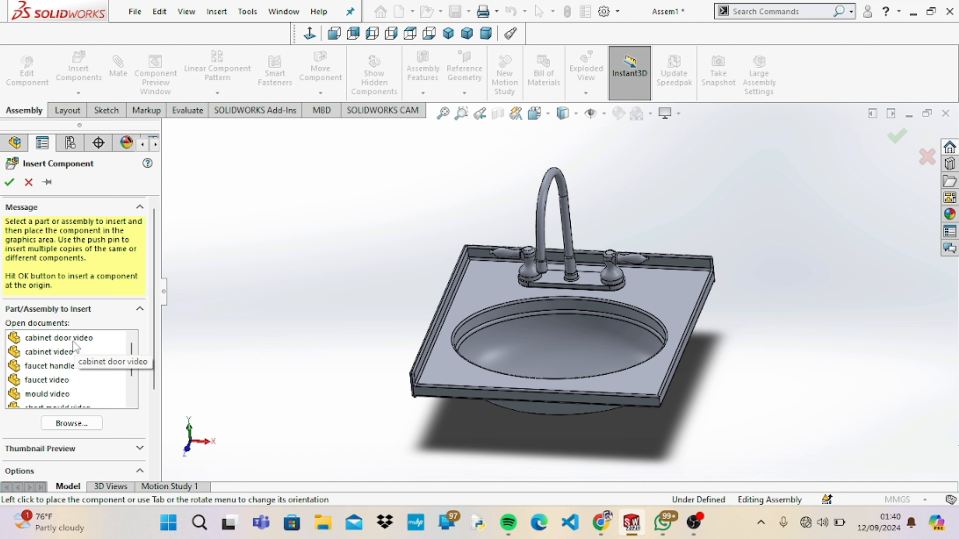
left_click(74, 351)
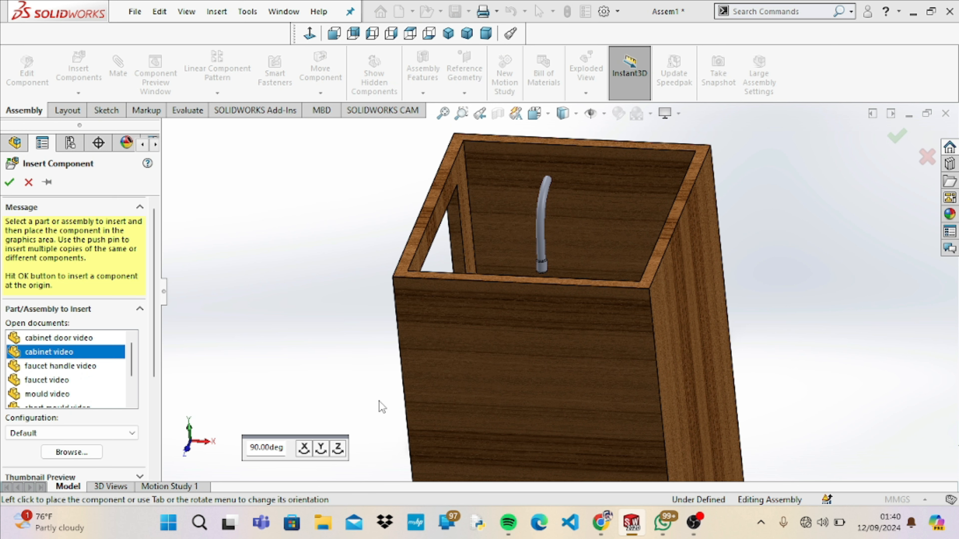
left_click(322, 456)
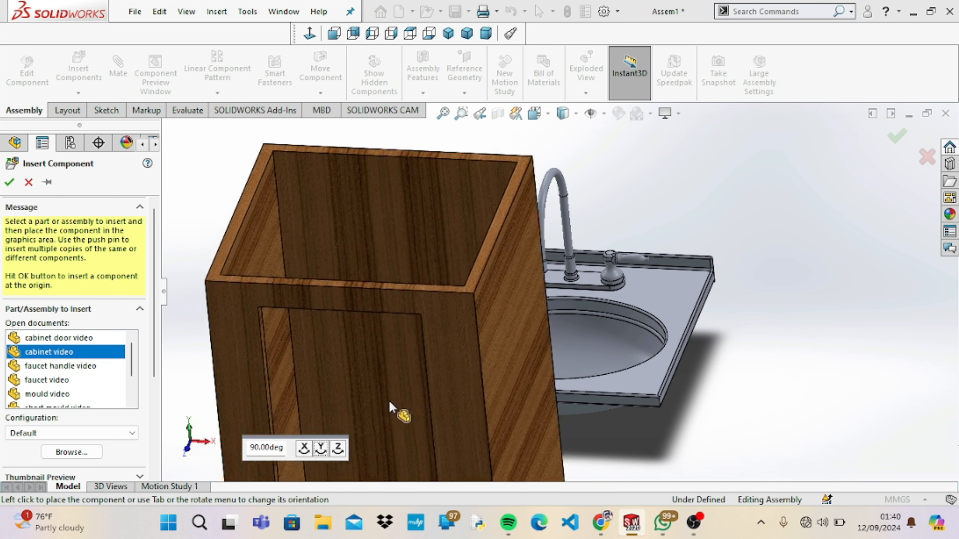
left_click(370, 412)
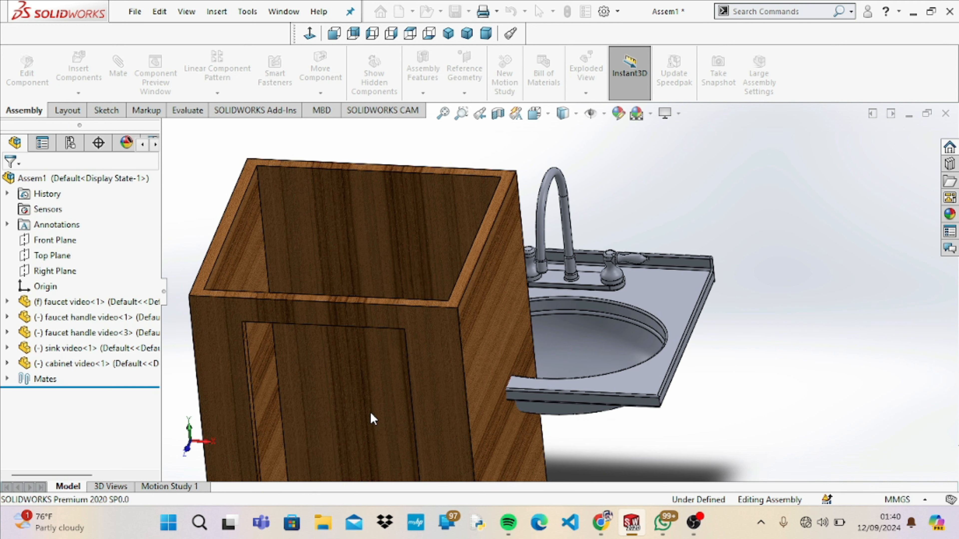
Move the cabinet so that it stands roughly beneath the sink
key("f")
left_click(589, 321)
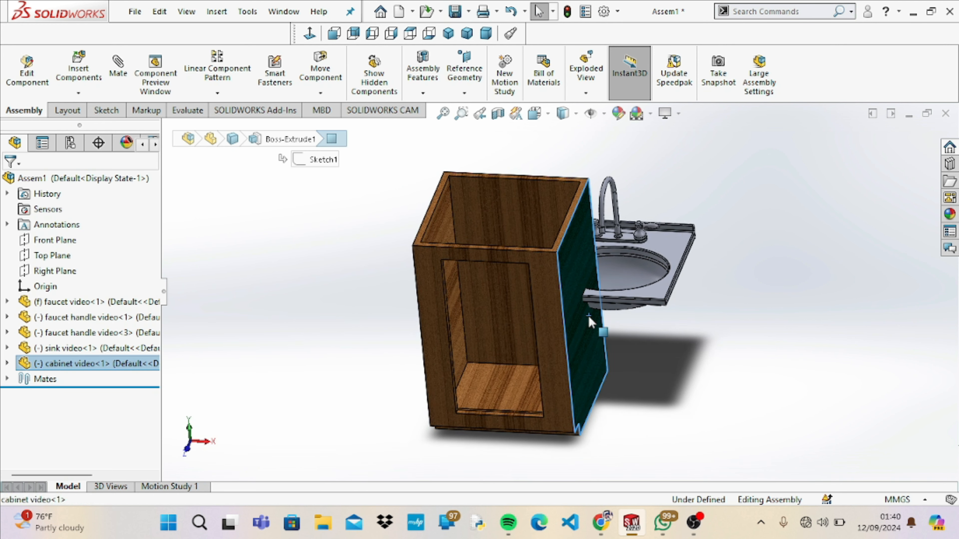
left_click_drag(589, 321, 651, 456)
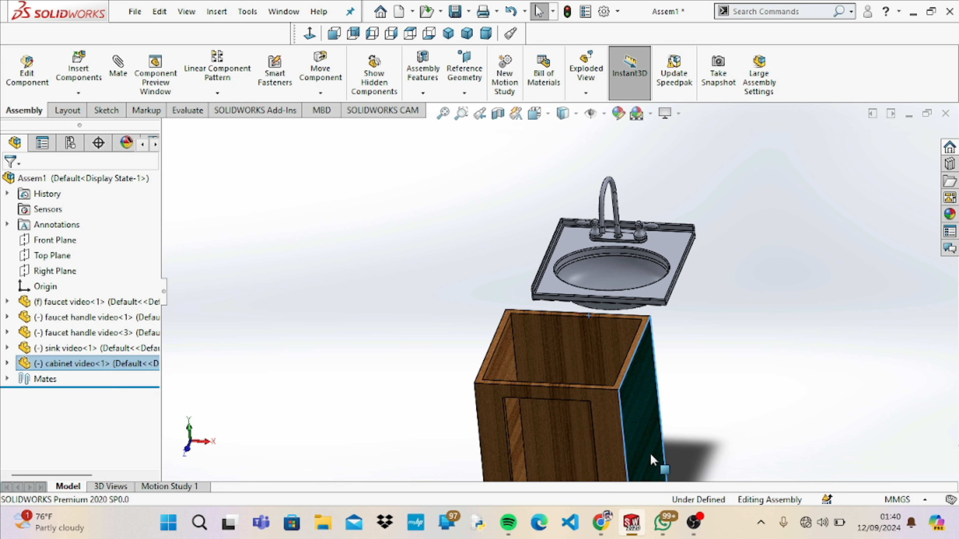
Add a coincident mate between the sink's left side face and the inner face of the cabinet's left wall
key("Right")
key("Right")
key("Right")
key("Right")
key("Right")
key("Right")
key("Right")
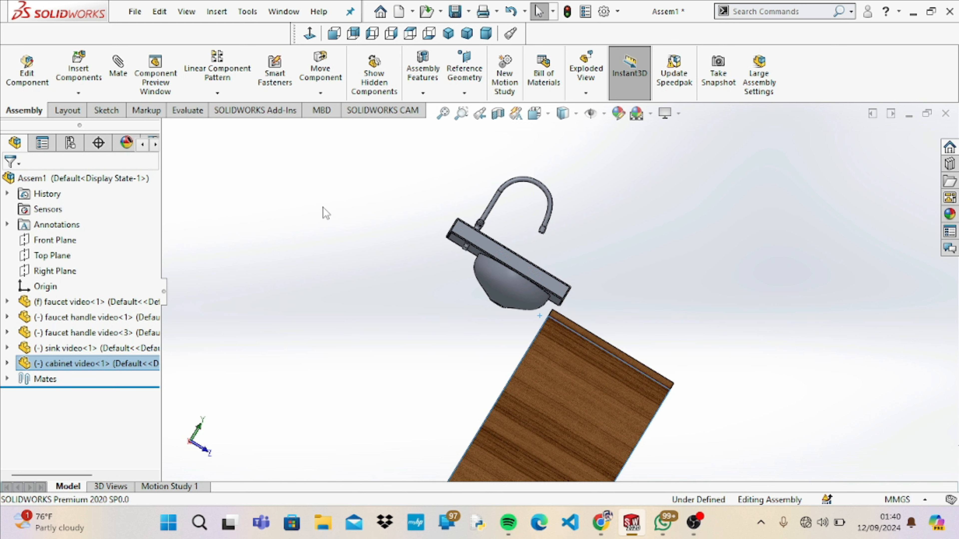
left_click(120, 72)
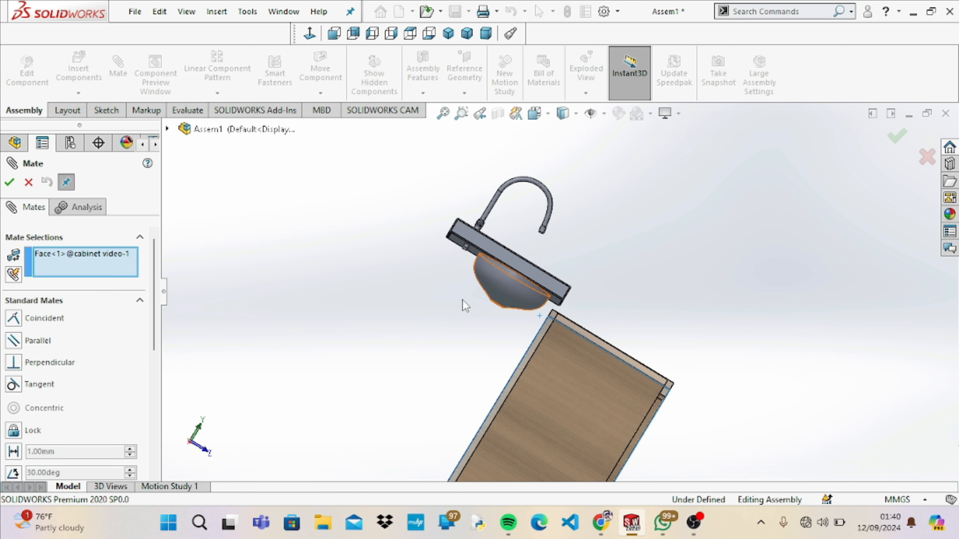
left_click(54, 252)
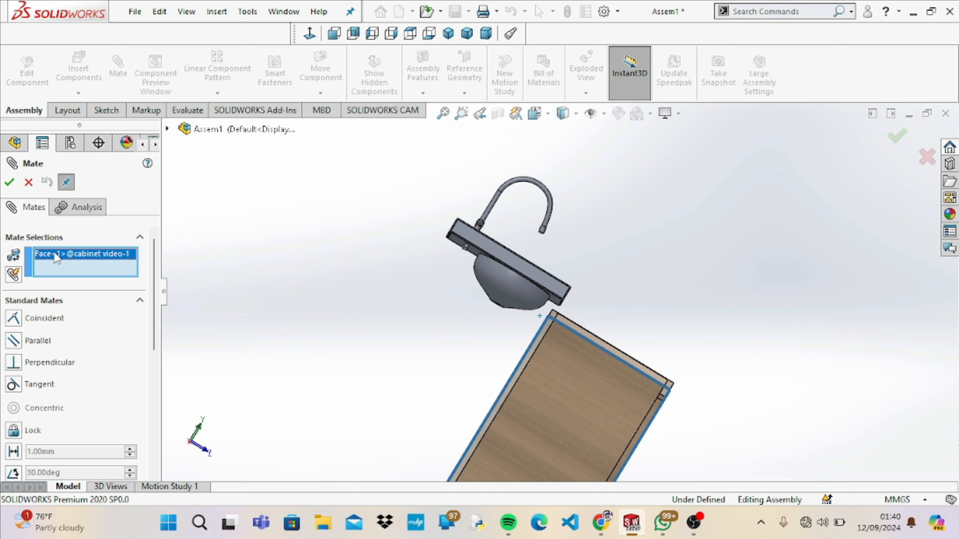
key("Delete")
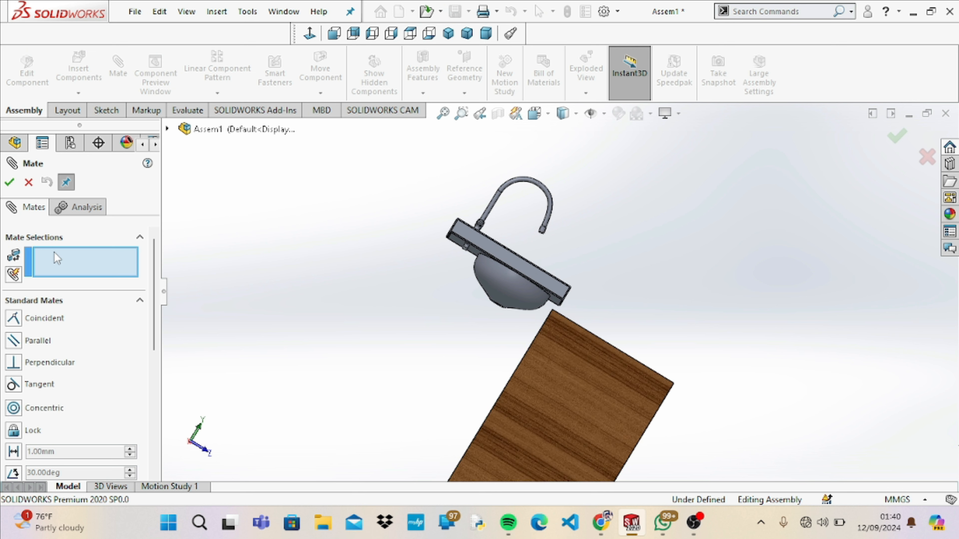
left_click(518, 264)
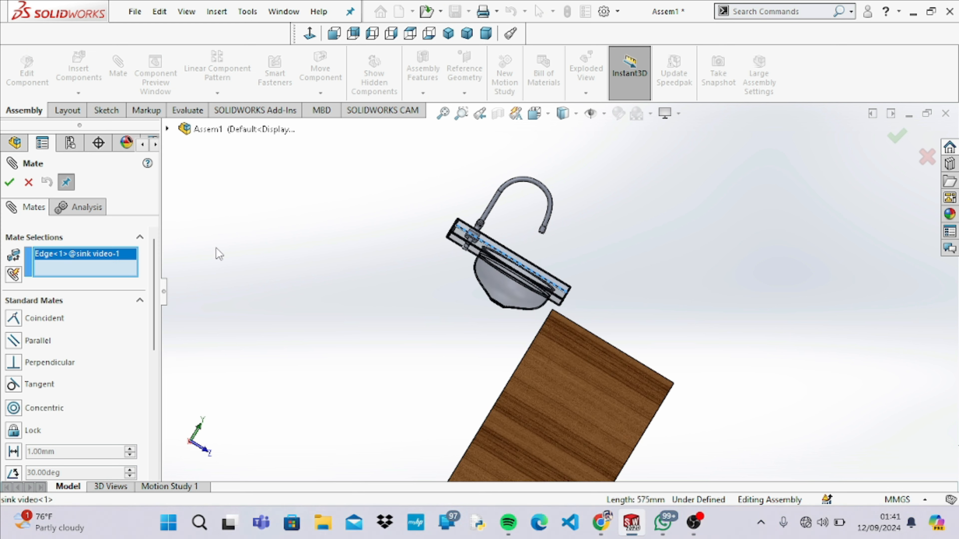
left_click(123, 262)
key("Delete")
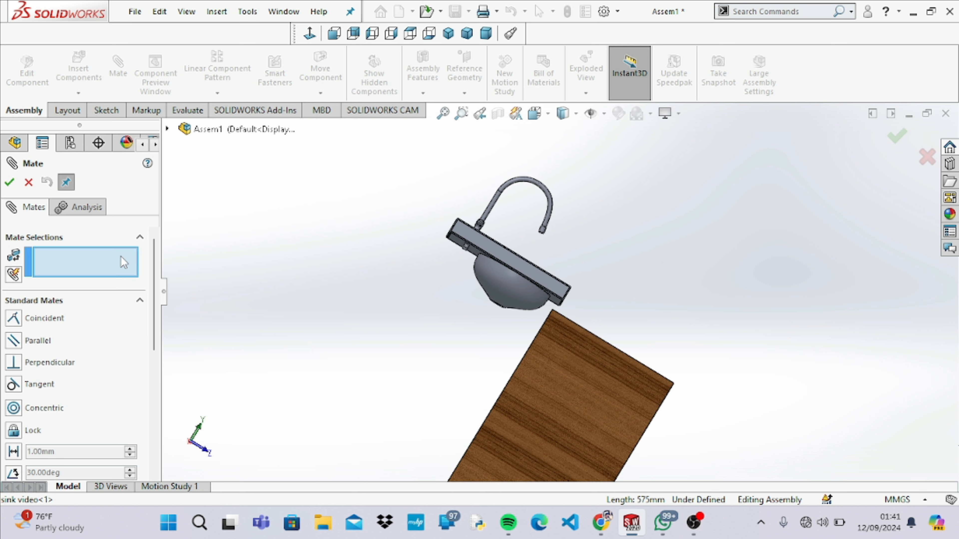
left_click(490, 253)
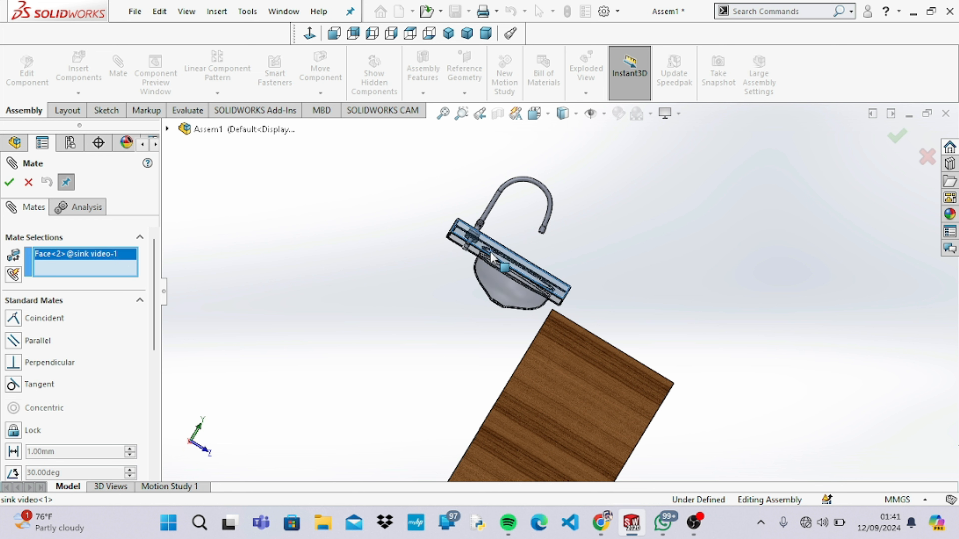
key("ctrl+7")
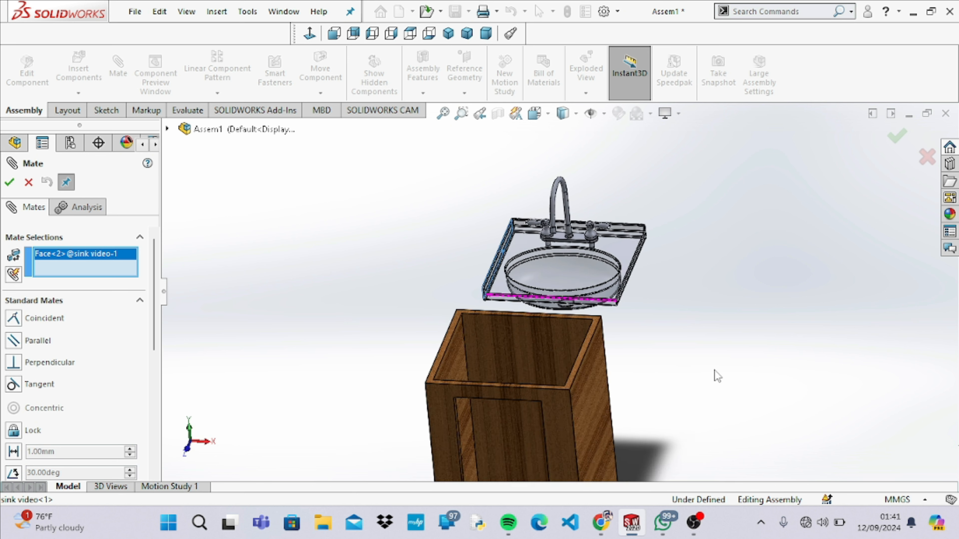
left_click(462, 332)
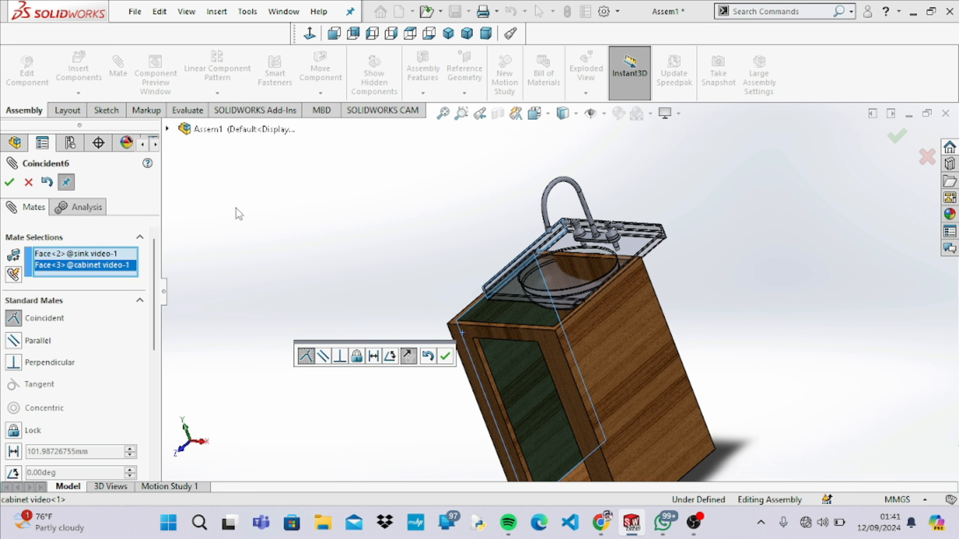
left_click(9, 182)
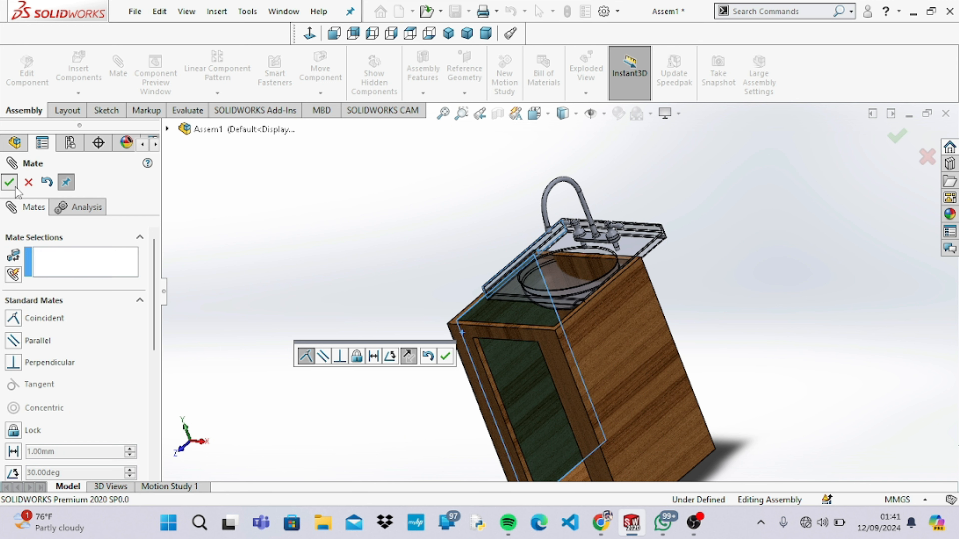
Add a coincident mate between the sink's rear face and the inner face of the cabinet's back wall
key("Right")
key("Right")
key("Right")
key("Right")
key("Right")
key("Right")
key("Right")
key("Right")
key("Right")
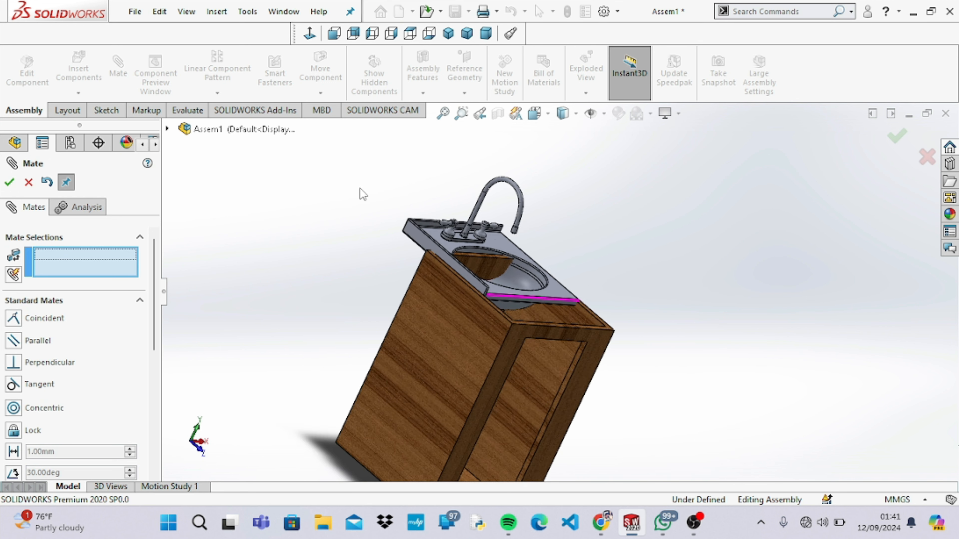
key("Right")
key("Right")
key("Right")
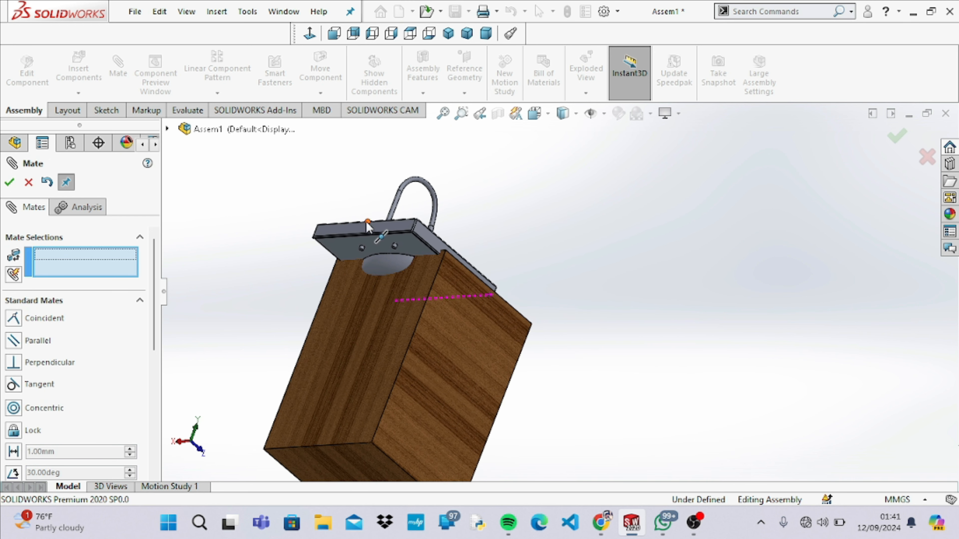
left_click(373, 229)
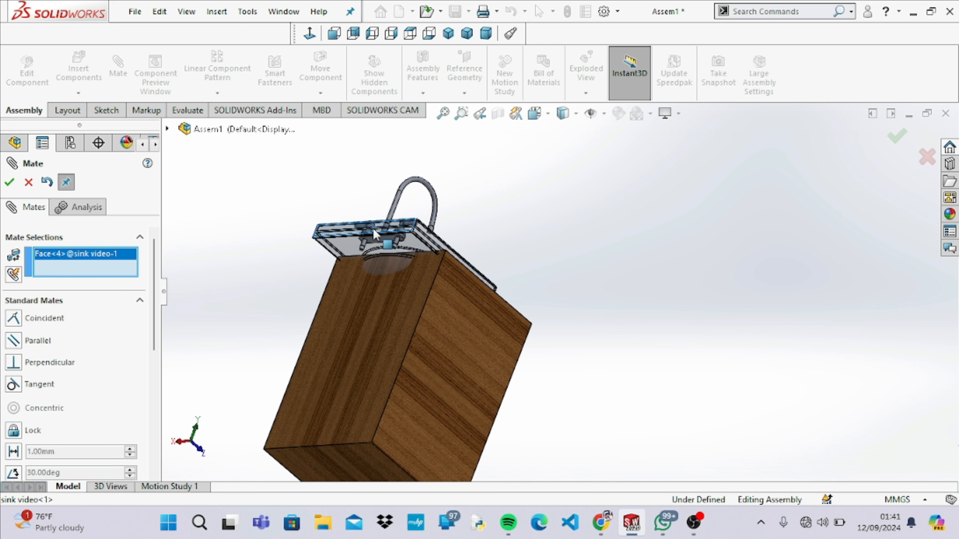
key("Left")
key("Left")
key("Left")
key("Left")
key("Left")
key("Left")
key("Left")
key("Left")
key("Left")
key("Left")
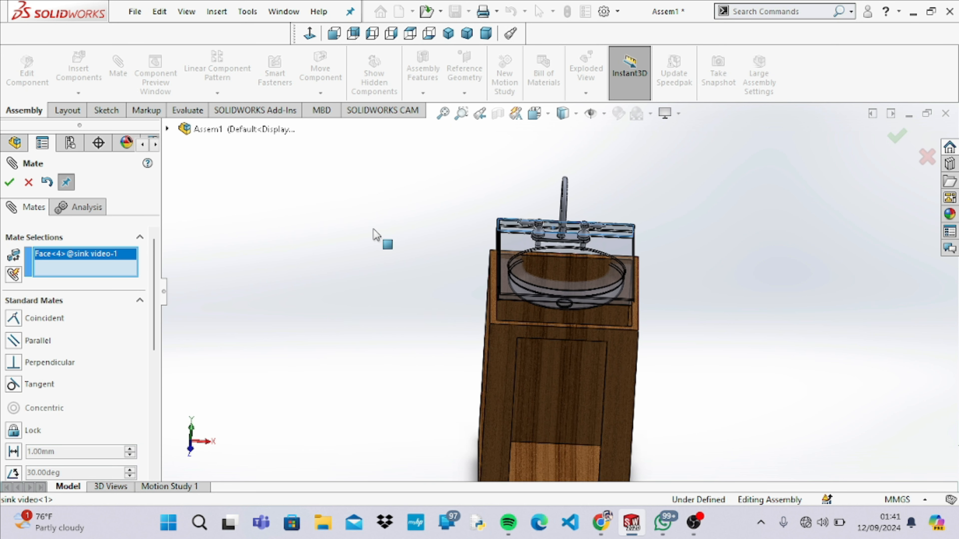
left_click(569, 268)
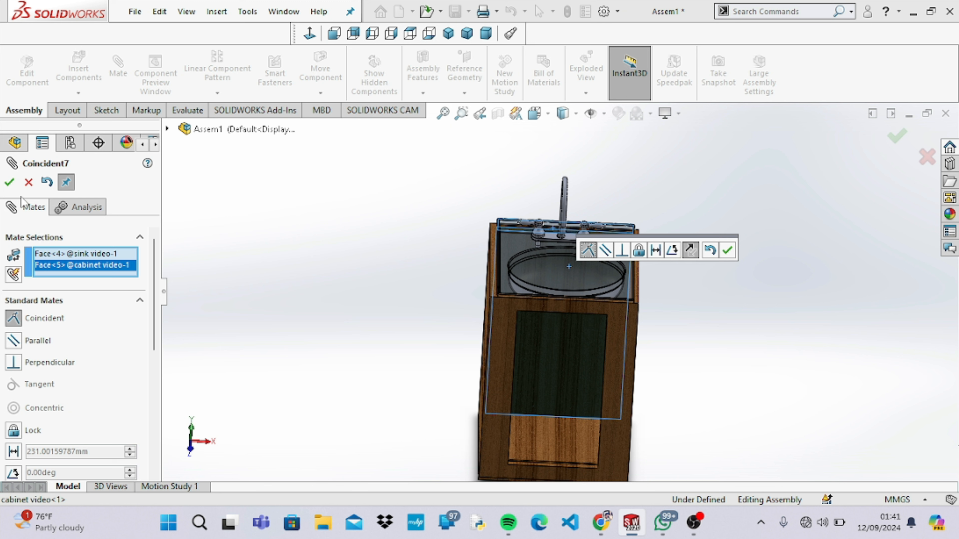
left_click(13, 183)
key("Right")
key("Right")
key("Right")
key("Right")
key("Right")
key("Right")
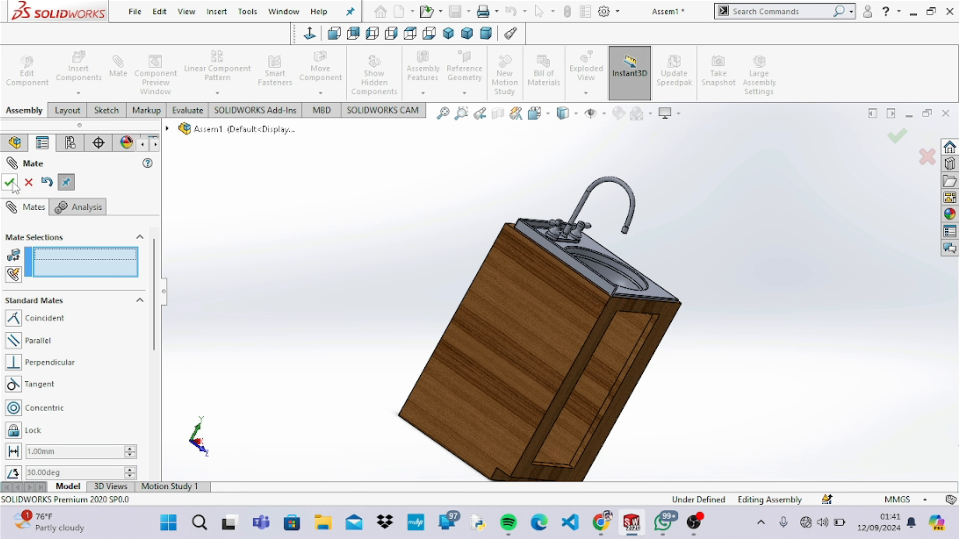
Examine the sink's fit in the cabinet from the sides, rear and underside, and leave the Mate command
key("Right")
key("Right")
key("Right")
key("Right")
key("Right")
key("Down")
key("Down")
key("Down")
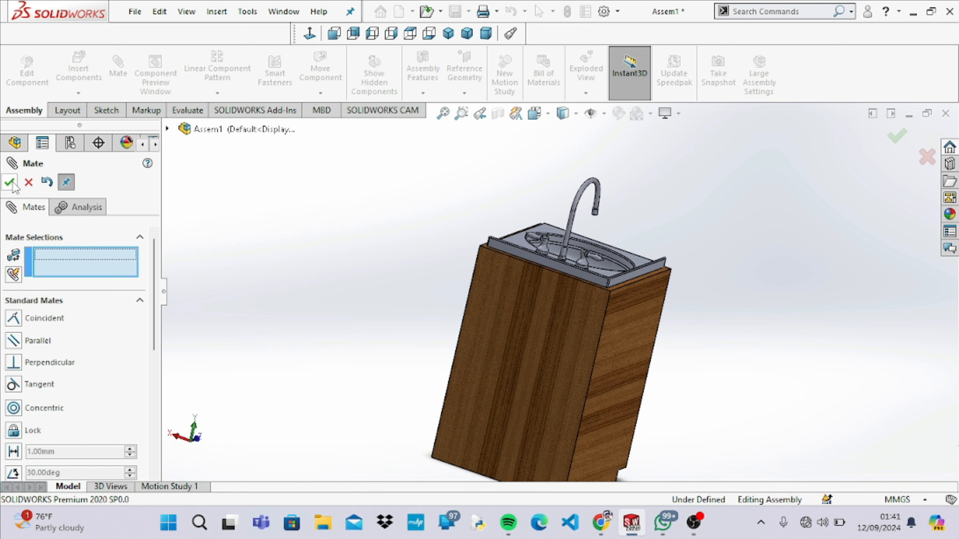
key("Left")
key("Left")
key("Down")
key("Left")
key("Left")
key("Left")
key("Left")
key("Left")
key("Left")
key("Left")
key("Left")
key("Left")
key("Left")
key("Down")
key("Down")
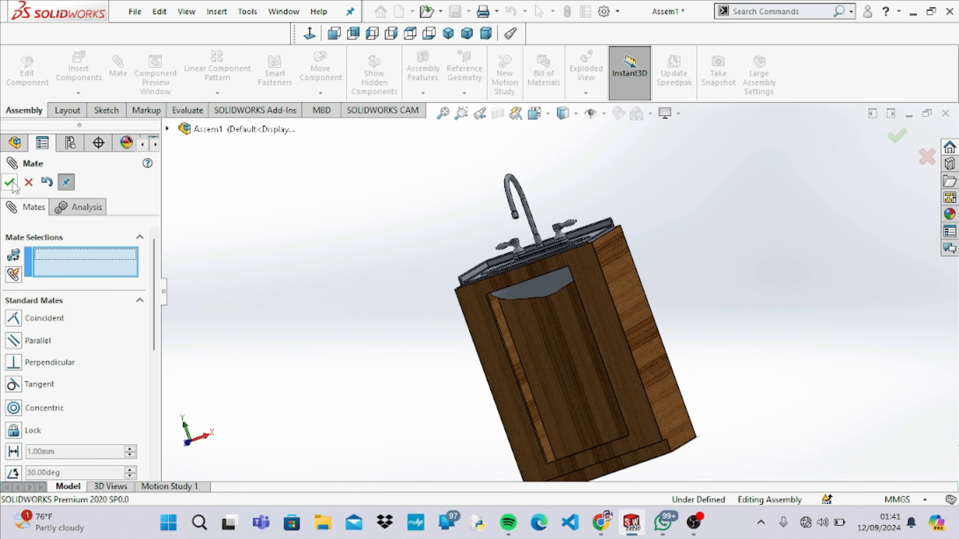
left_click(565, 274)
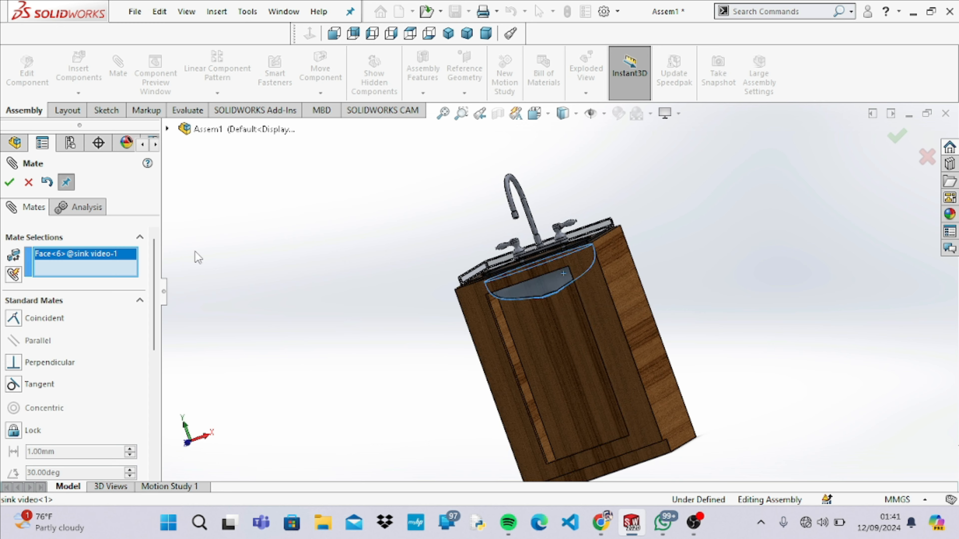
left_click(28, 182)
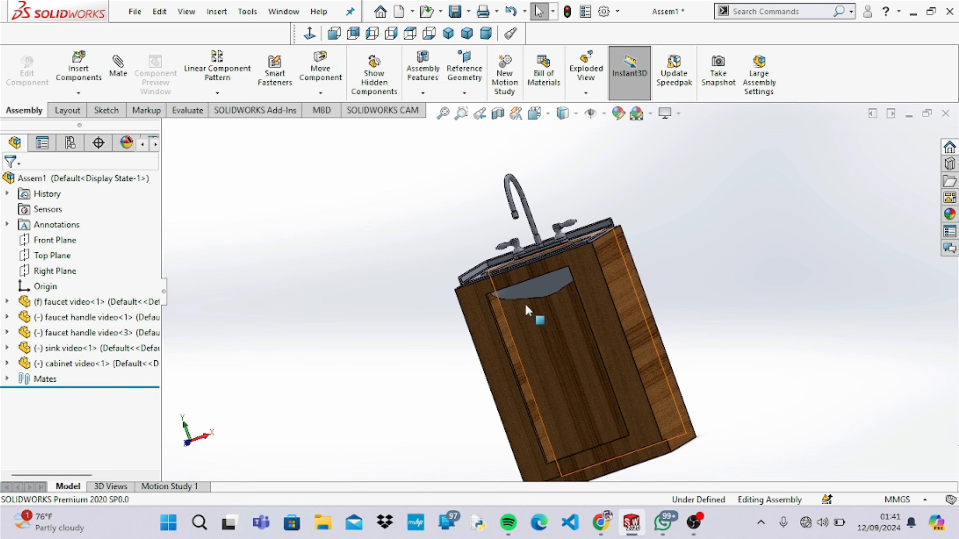
Try to turn the sink and cabinet about the faucet, and check their alignment from the front and side
left_click(547, 280)
left_click_drag(558, 343, 543, 382)
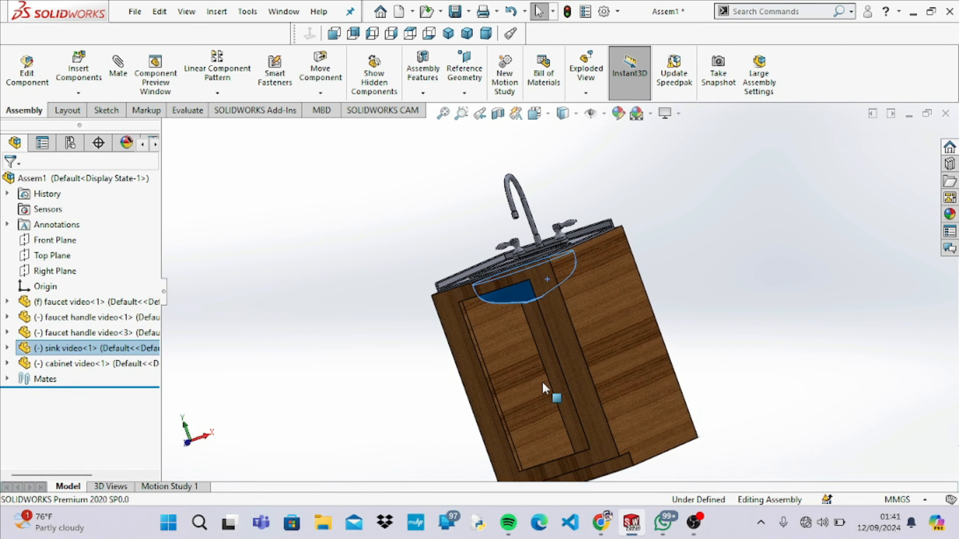
middle_click_drag(542, 383, 542, 382)
key("Right")
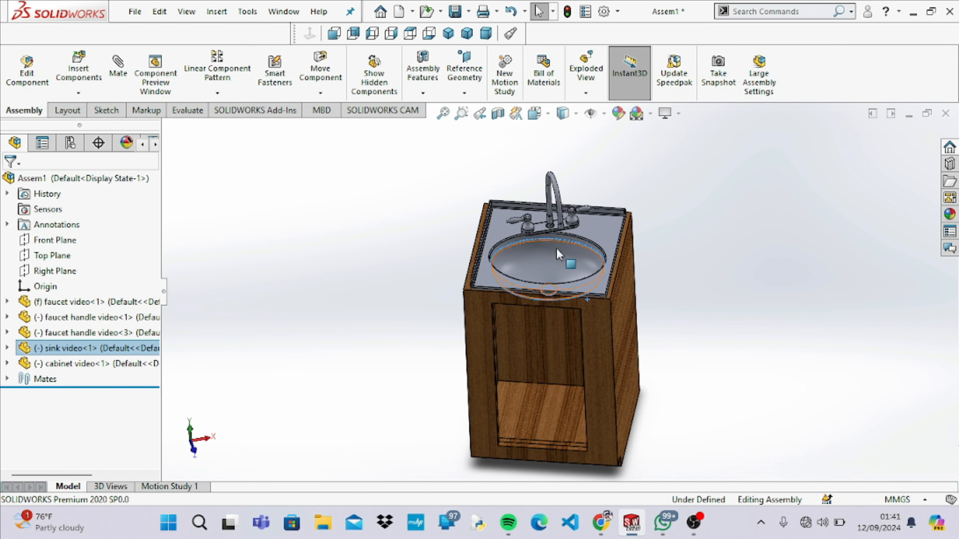
key("Right")
key("Right")
key("Right")
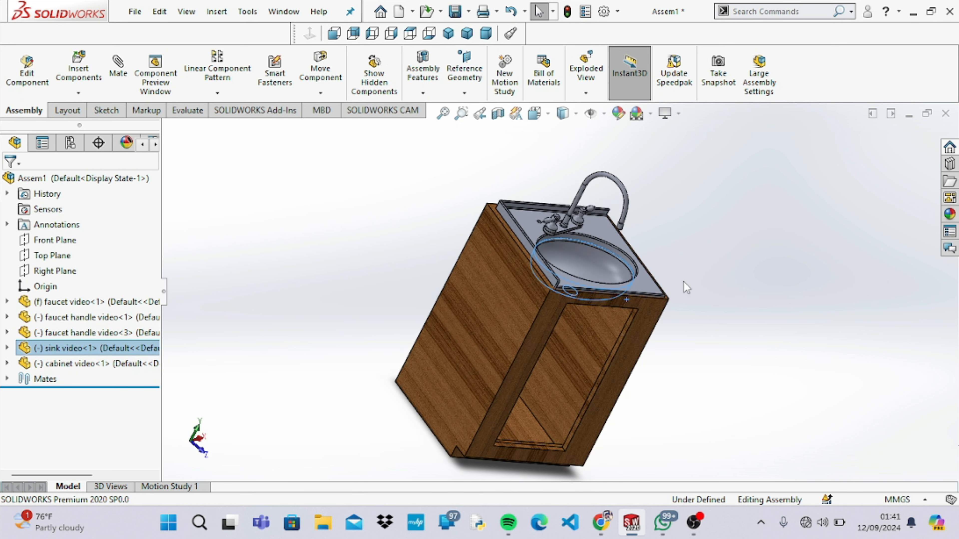
key("Left")
key("Left")
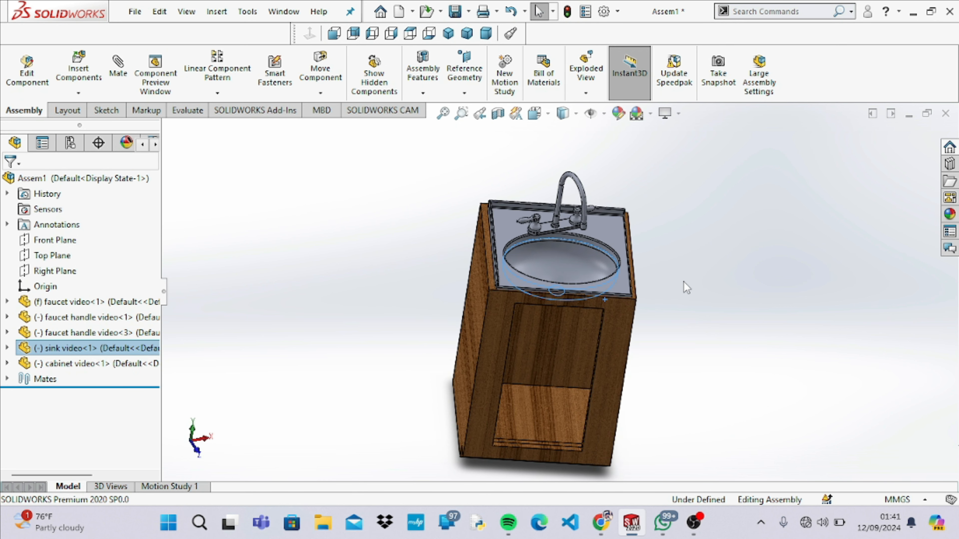
key("Right")
key("Right")
key("Right")
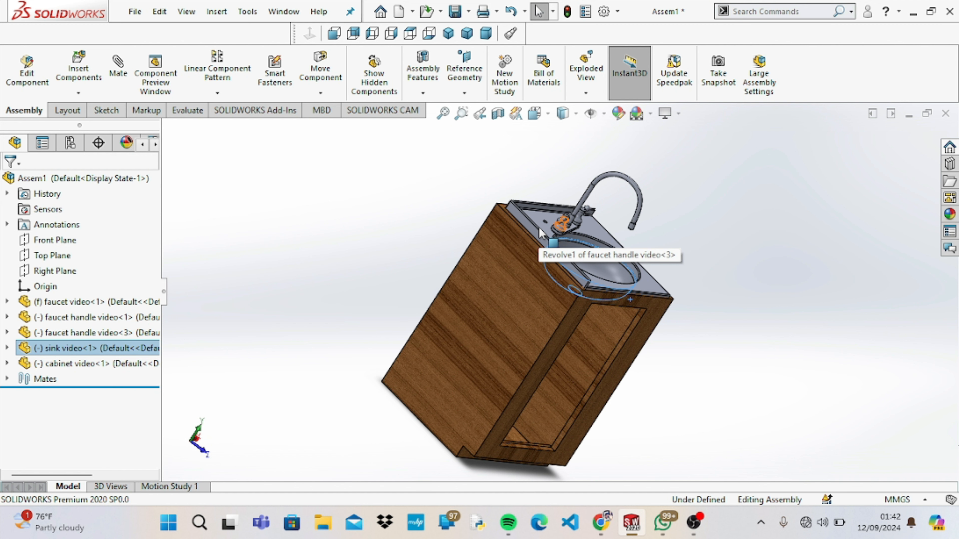
key("Left")
key("Left")
key("Left")
key("Left")
Undo the two mates between the sink and the cabinet, and test whether the sink can still be moved
left_click(538, 227)
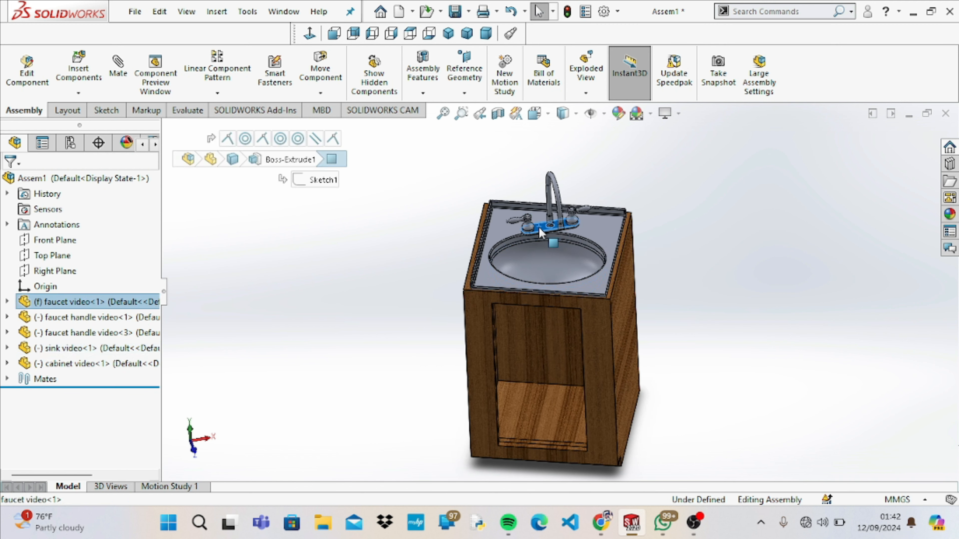
left_click_drag(539, 227, 527, 230)
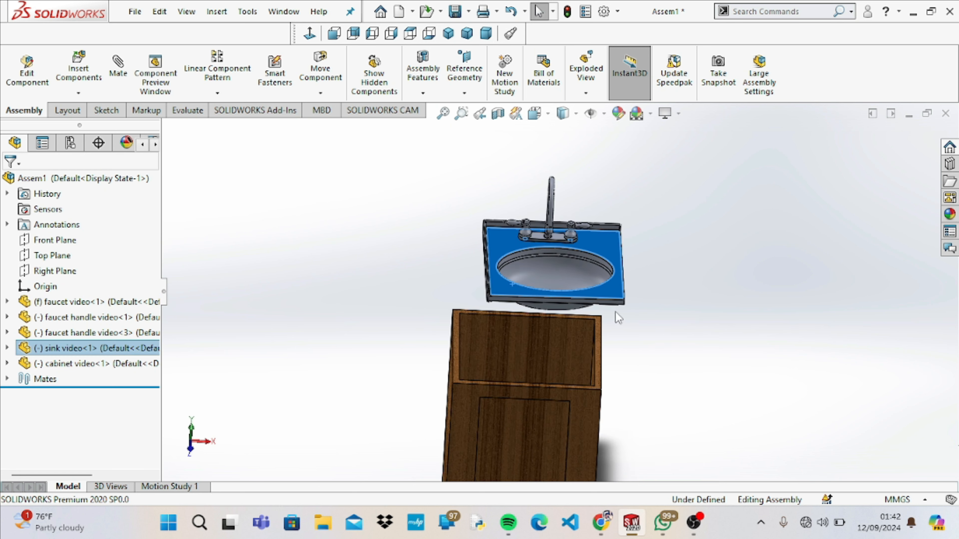
left_click(494, 249)
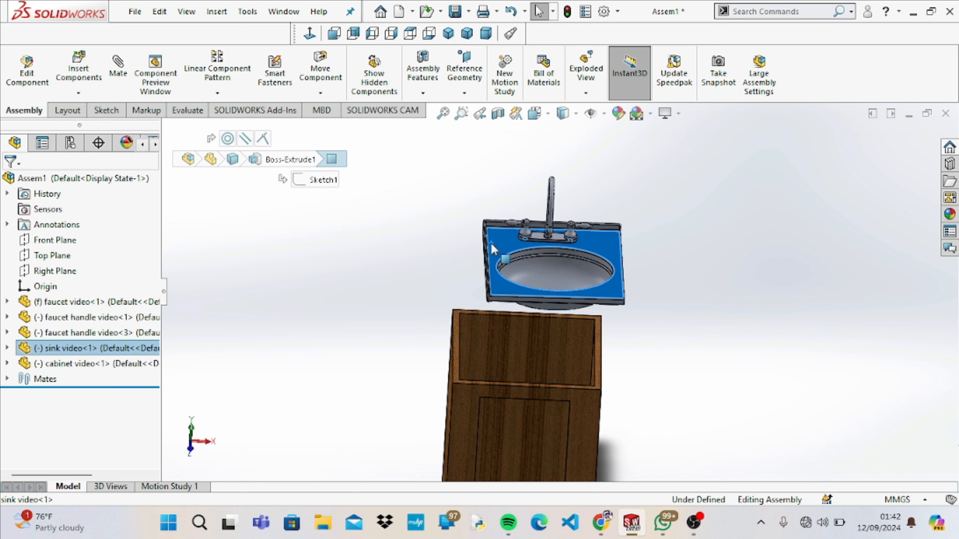
left_click_drag(493, 249, 491, 304)
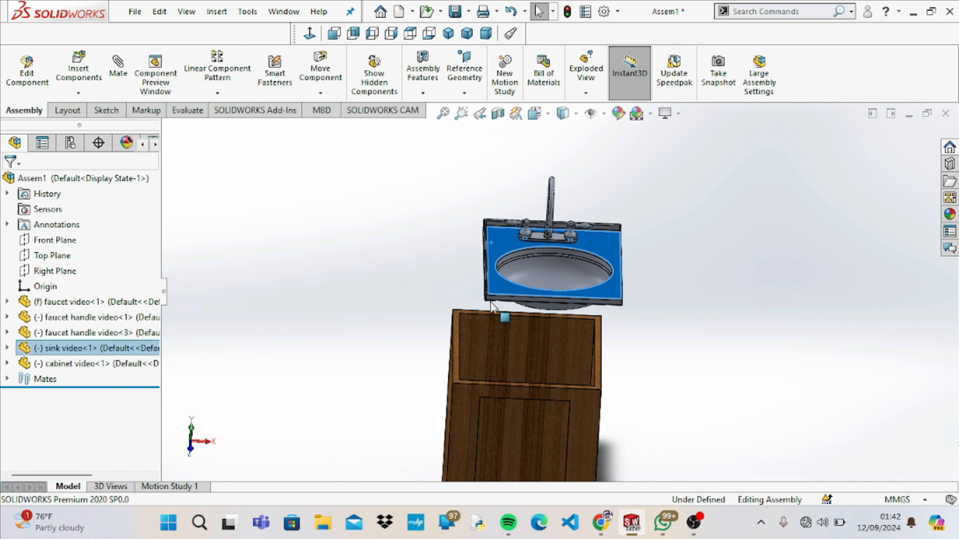
Delete the Parallel2 mate between the faucet and the sink
left_click(13, 380)
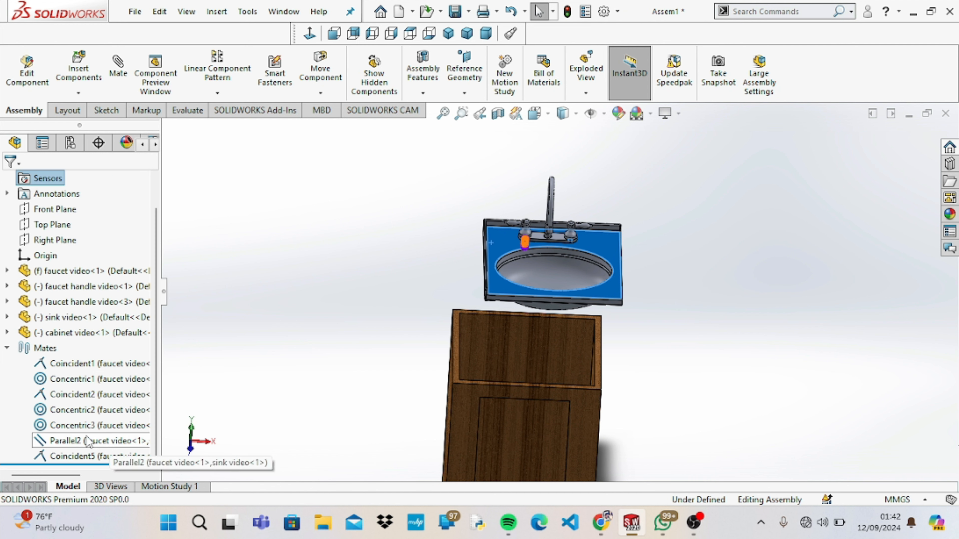
right_click(61, 442)
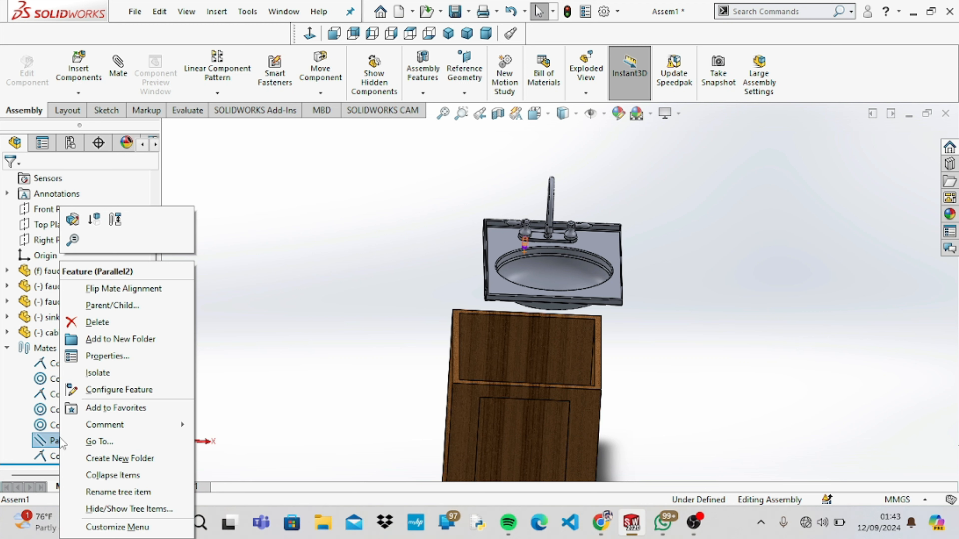
left_click(96, 324)
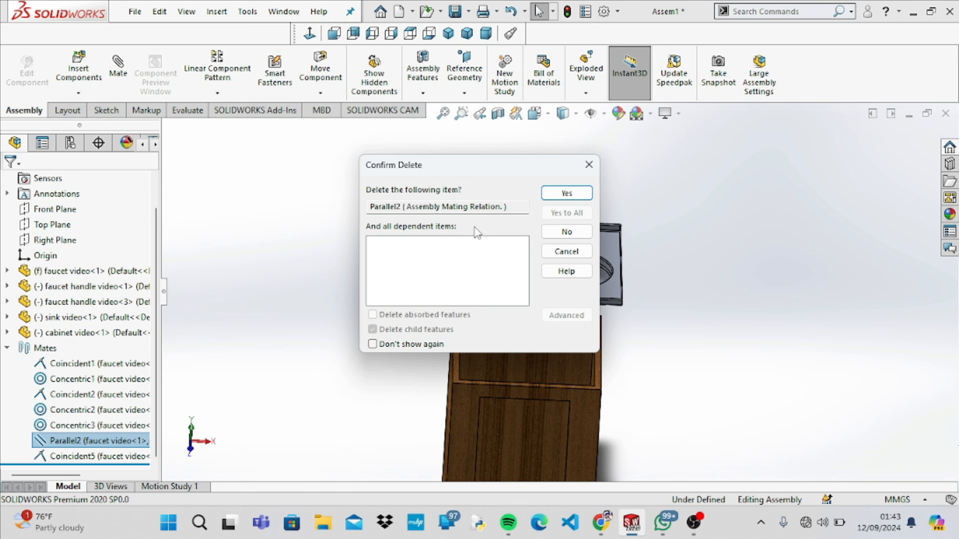
left_click(566, 193)
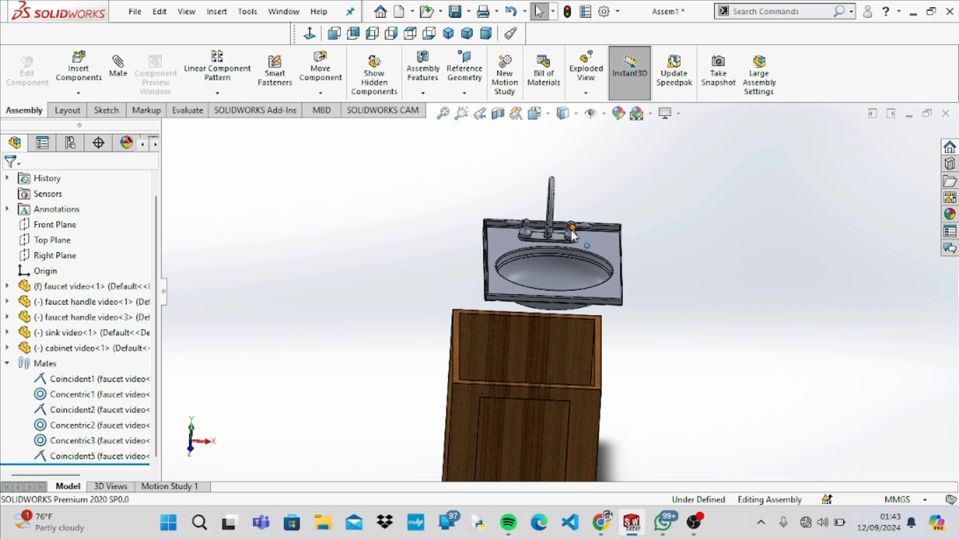
Enable Lock rotation on the Concentric2 mate between the faucet and its handle
right_click(118, 430)
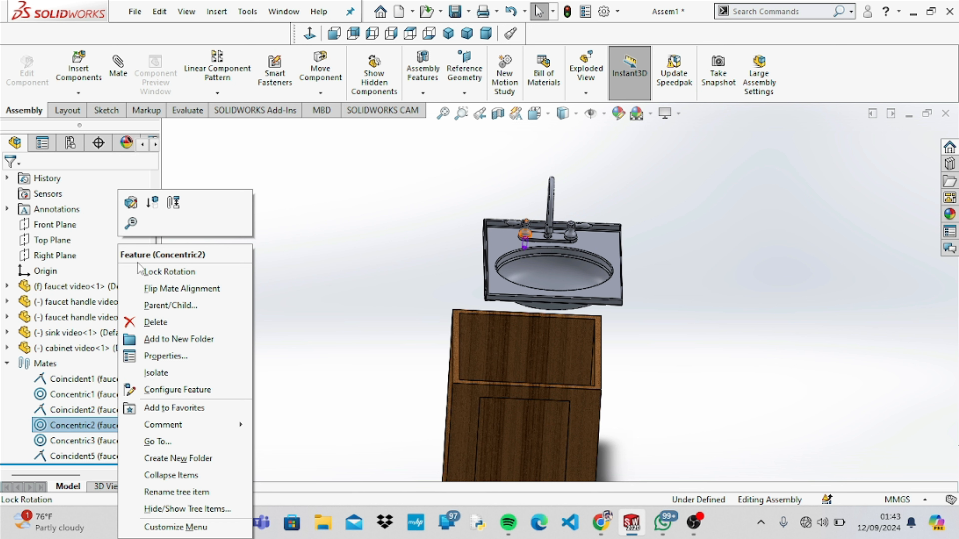
left_click(130, 204)
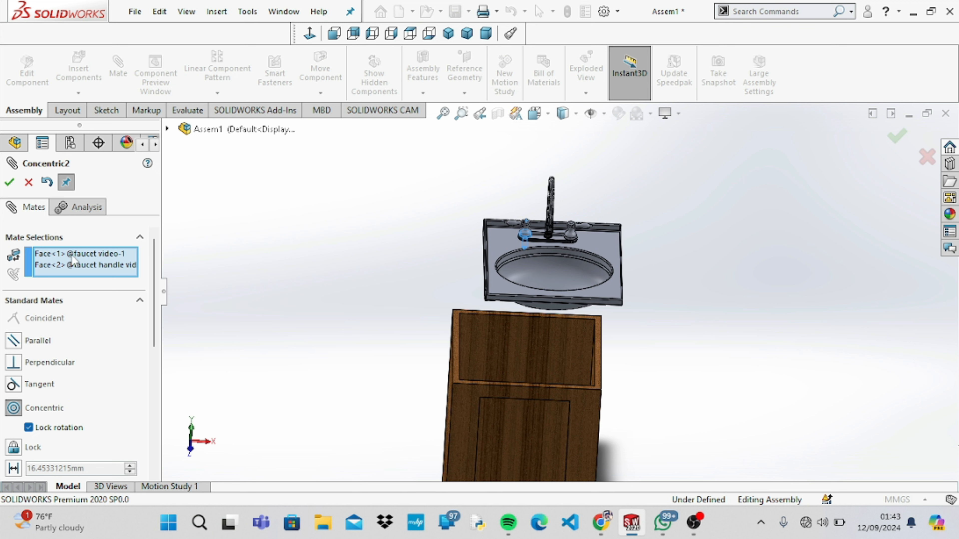
left_click(10, 184)
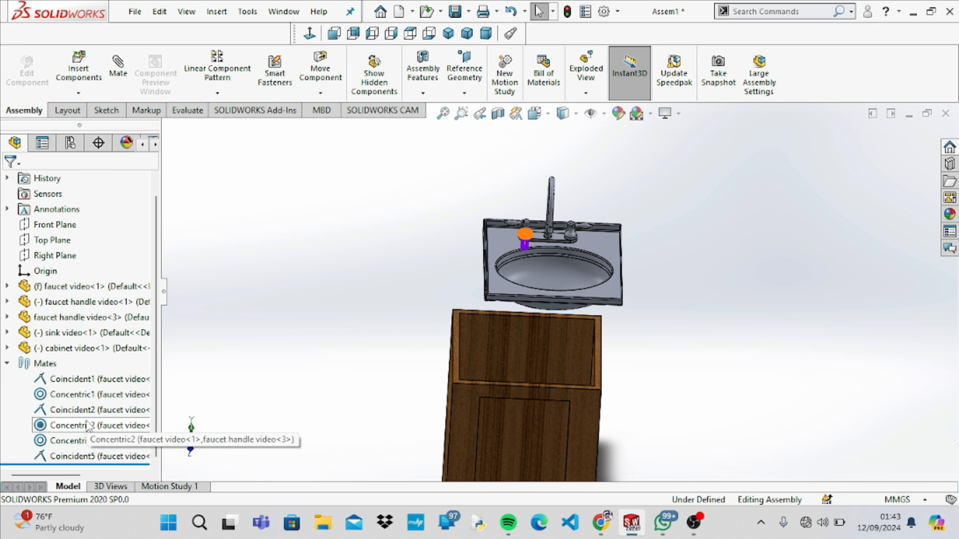
Enable Lock rotation on the Concentric3 mate between the faucet and the sink
right_click(85, 441)
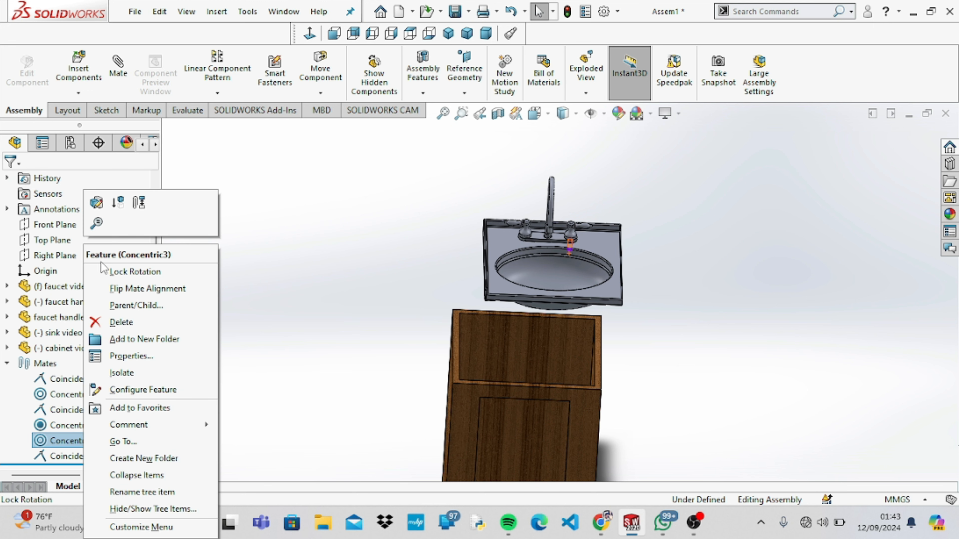
left_click(97, 203)
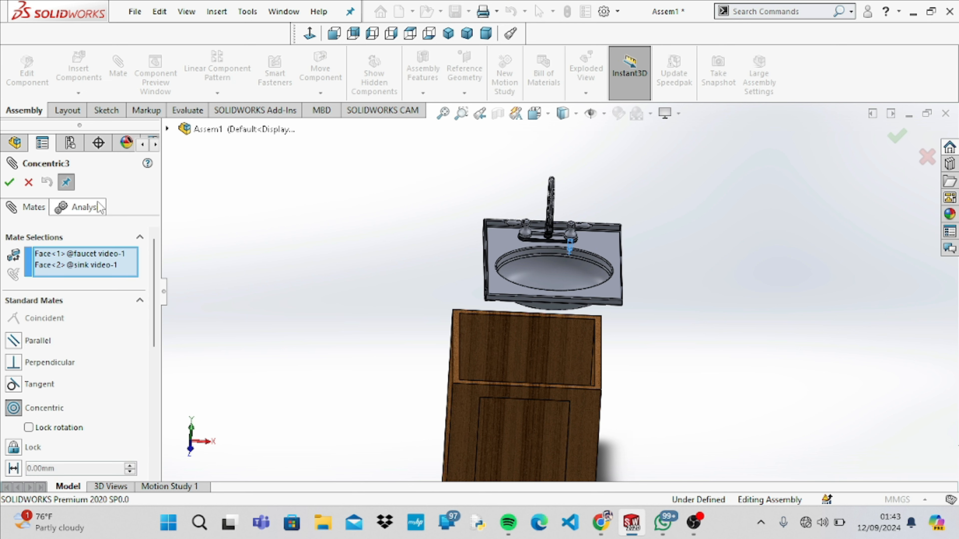
left_click(33, 429)
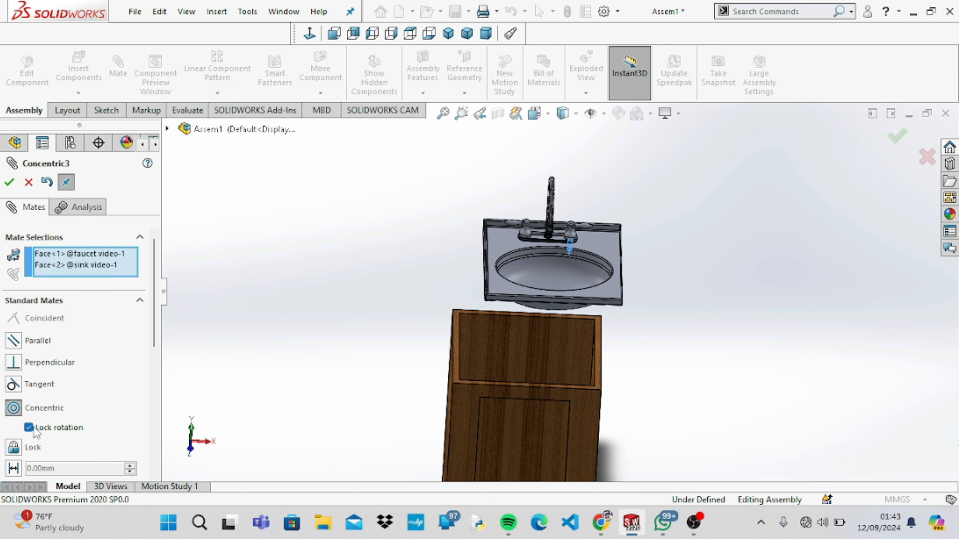
left_click(9, 182)
left_click(10, 183)
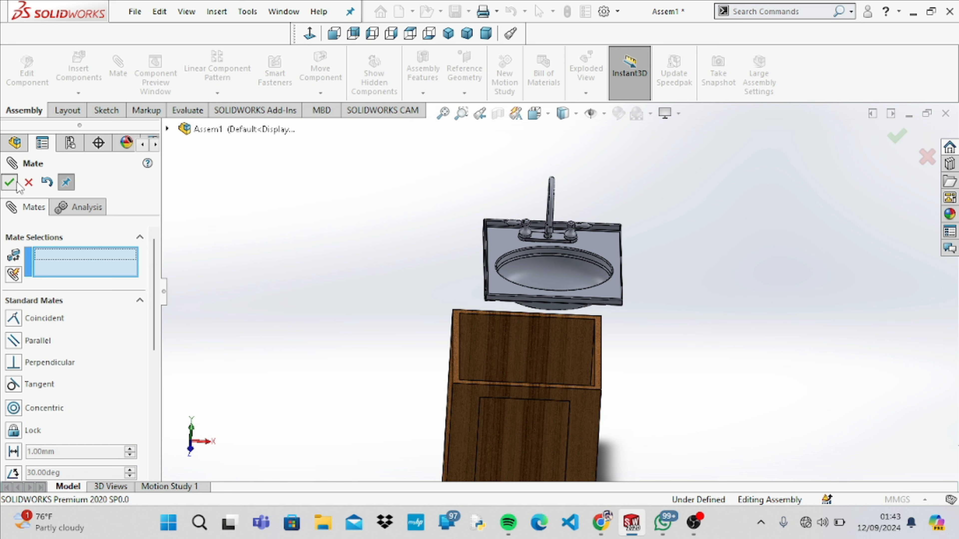
Test whether the sink and faucet can still be moved, and check which faces the Coincident5 mate joins
left_click(500, 251)
left_click_drag(516, 283, 579, 247)
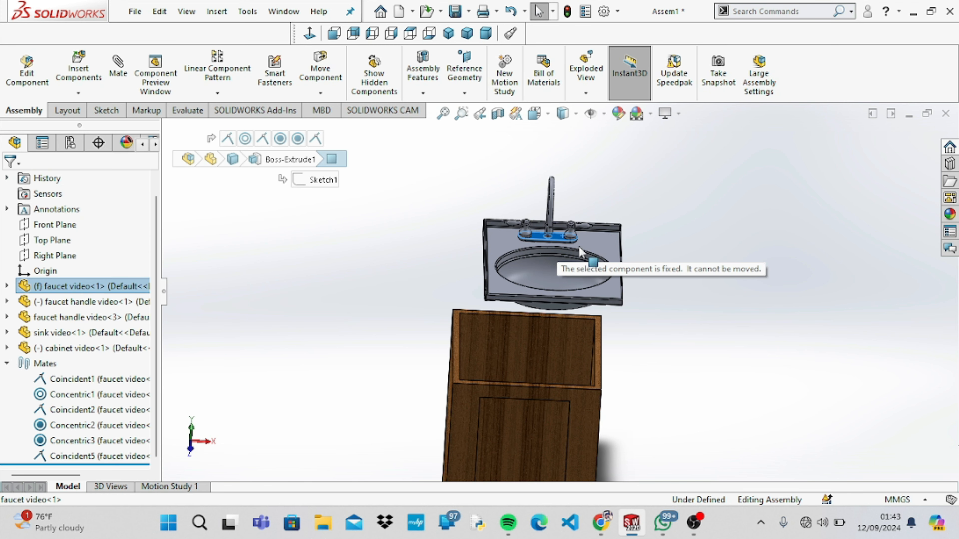
left_click(551, 202)
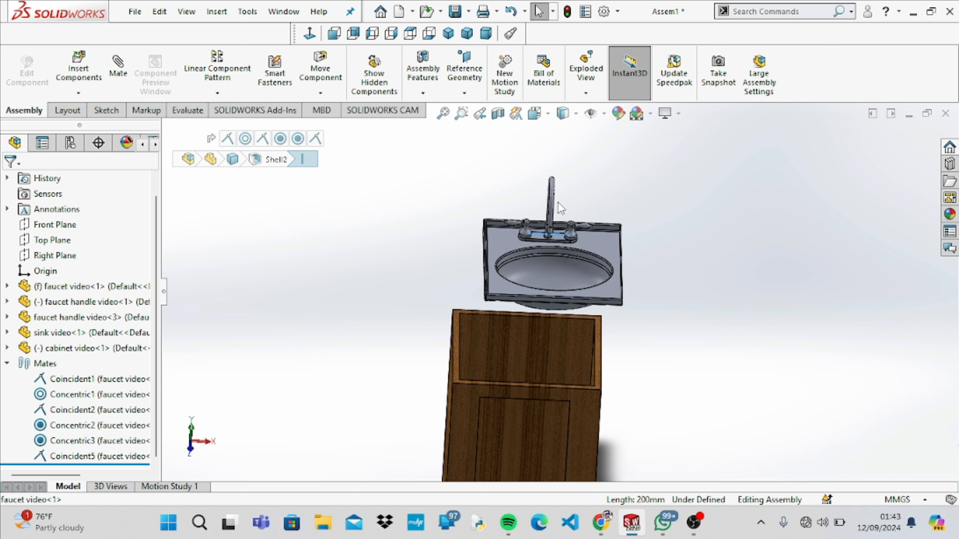
left_click_drag(551, 200, 551, 226)
left_click(557, 234)
left_click(564, 241)
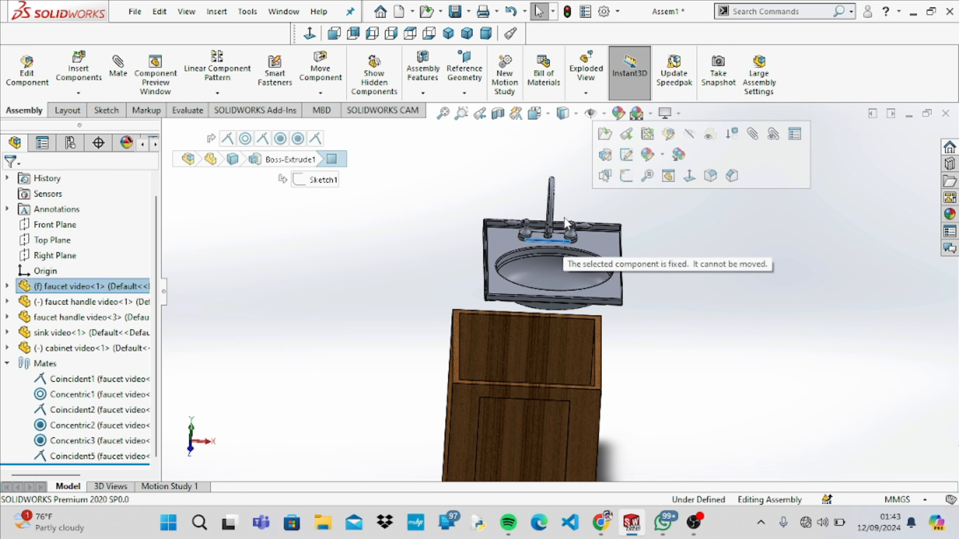
left_click(628, 234)
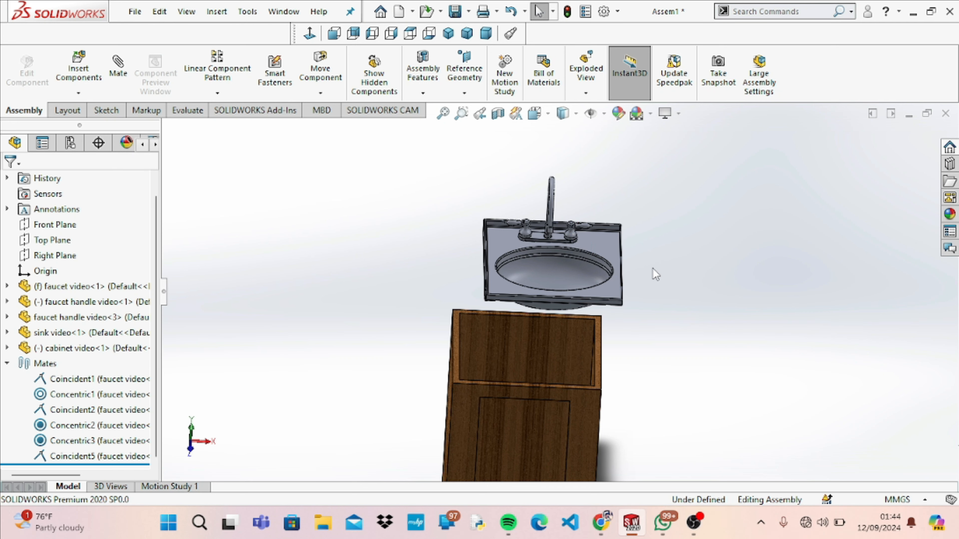
key("ctrl+7")
key("Right")
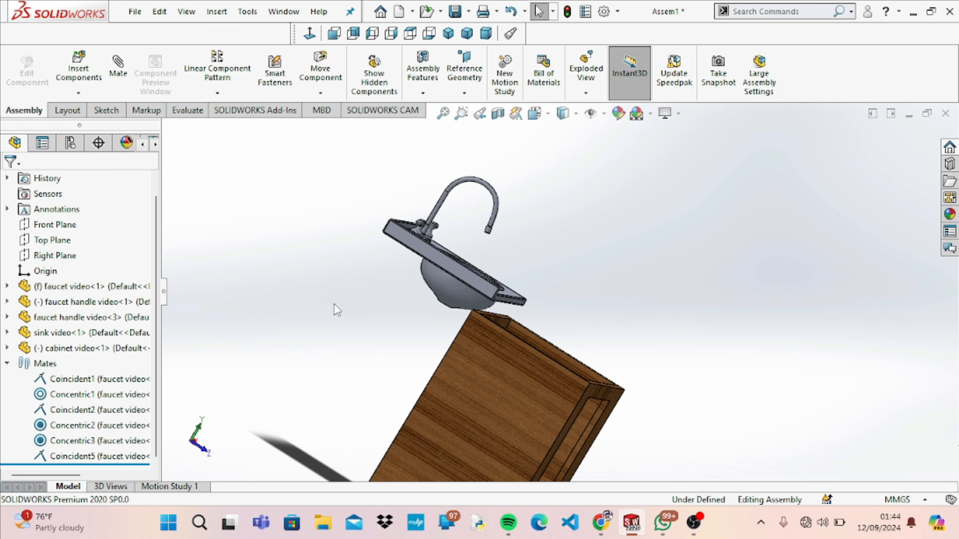
left_click(106, 460)
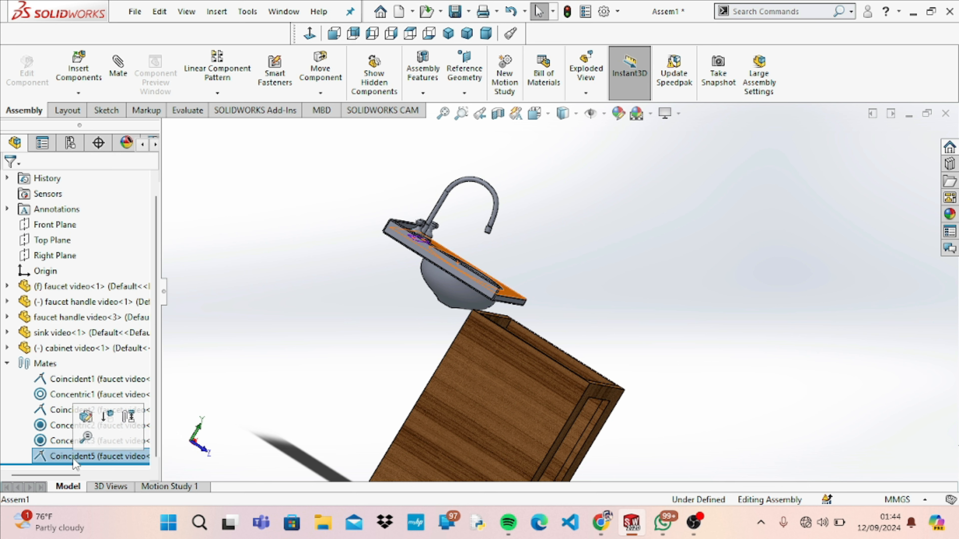
left_click(210, 393)
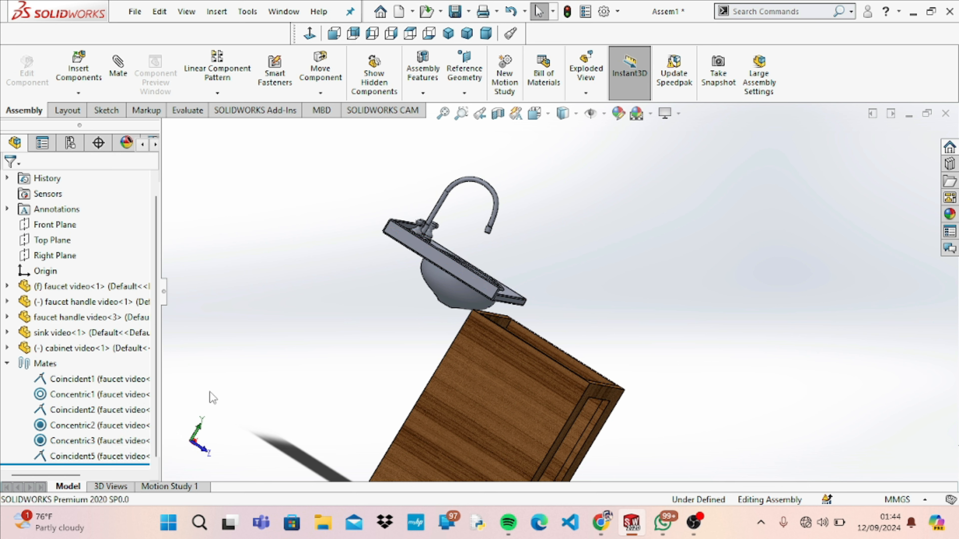
Add a coincident mate between the sink's left side face and the inner face of the cabinet's left wall
key("ctrl+1")
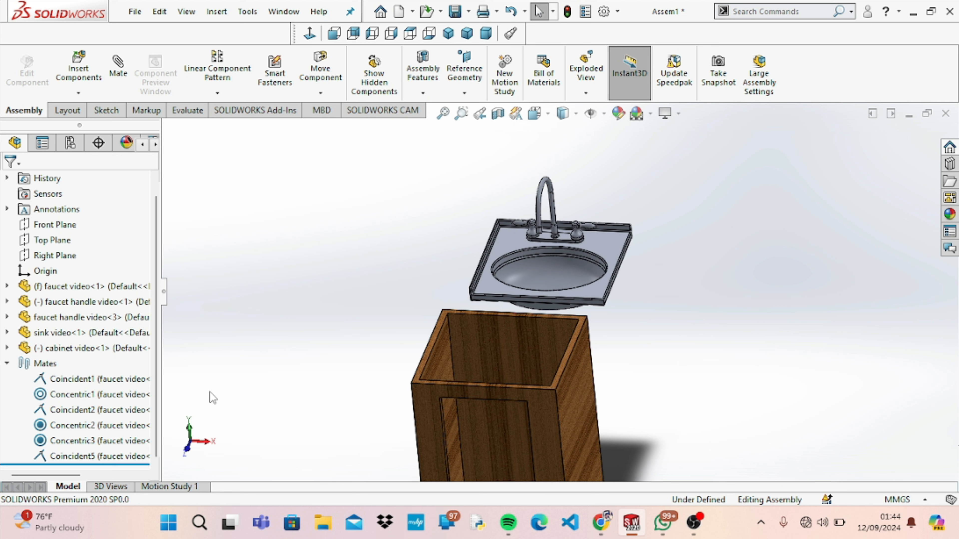
key("Right")
key("Right")
key("Right")
key("Right")
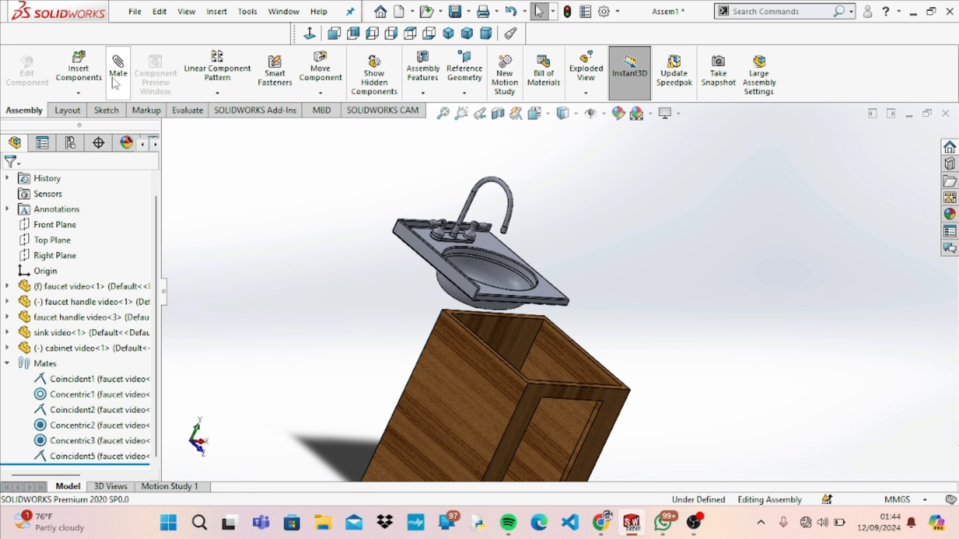
left_click(112, 78)
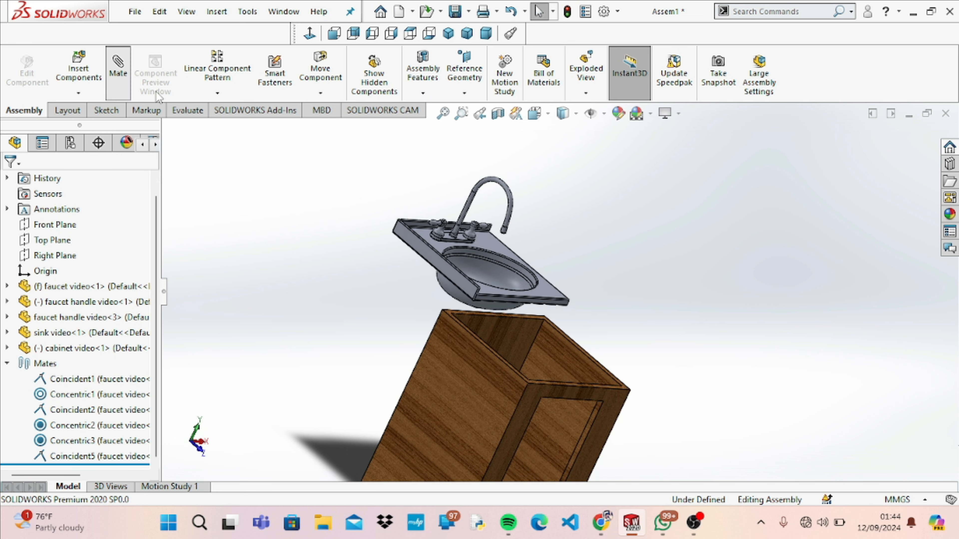
left_click(427, 252)
key("Left")
key("Left")
key("Left")
key("Left")
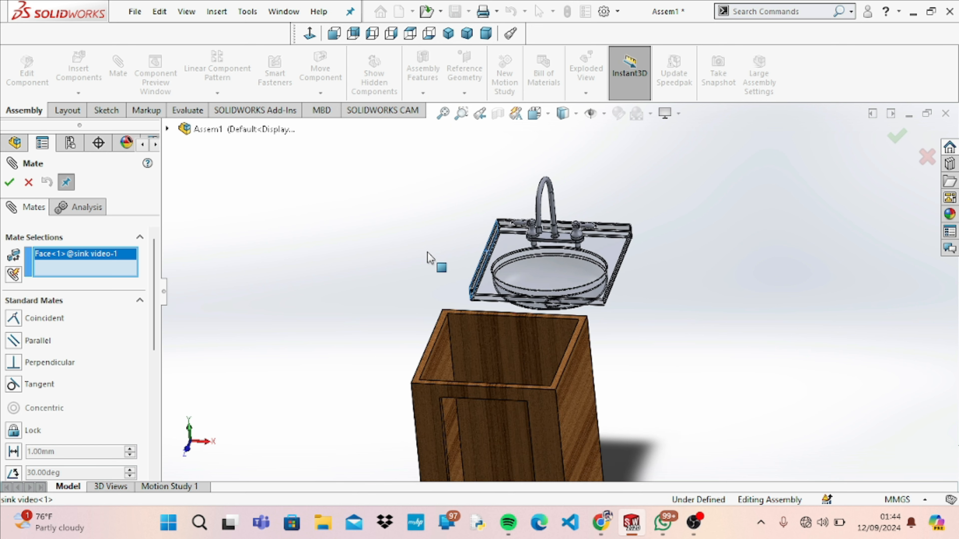
key("Left")
left_click(439, 358)
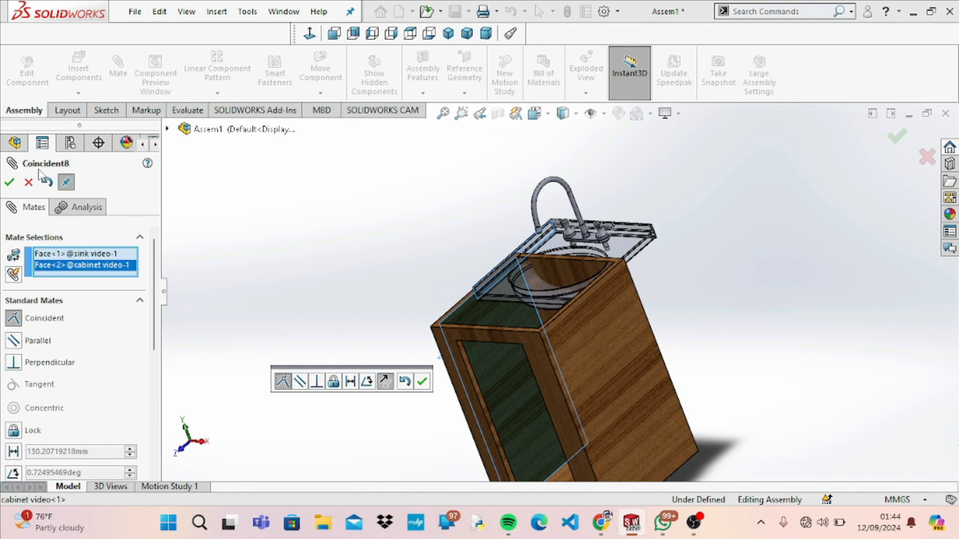
left_click(13, 183)
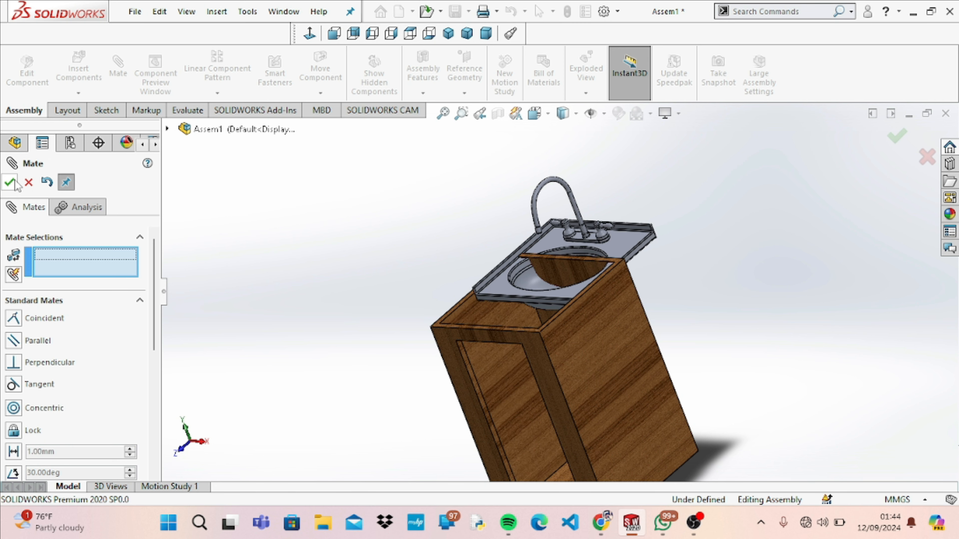
Add a coincident mate between the cabinet's inner back wall and the sink's rear face, and finish mating
left_click(572, 279)
middle_click_drag(571, 274, 543, 247)
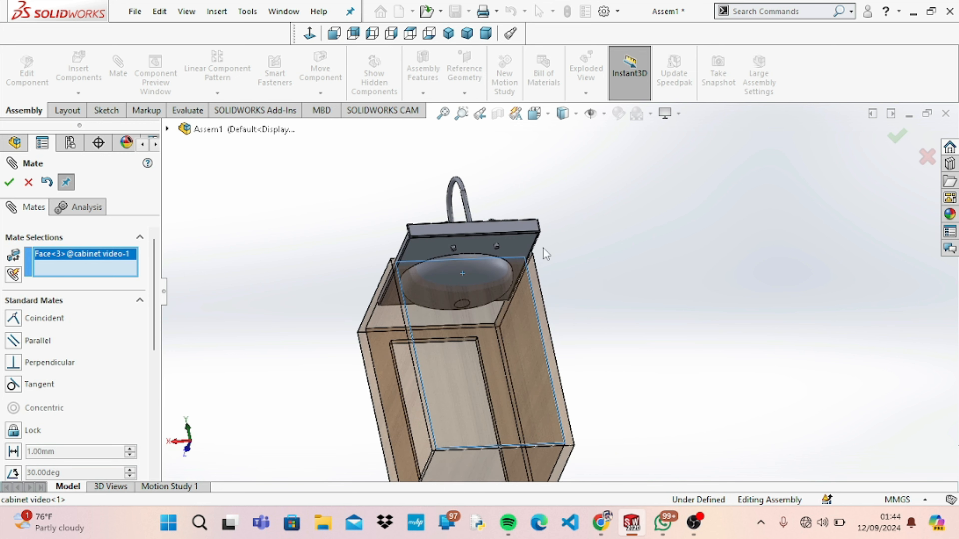
left_click(517, 228)
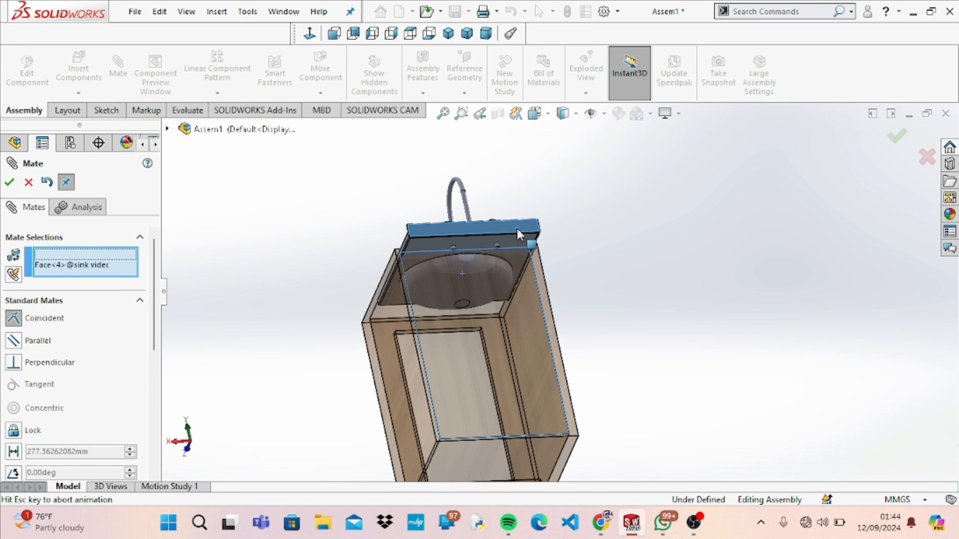
key("Left")
key("Left")
key("Left")
key("Left")
key("Left")
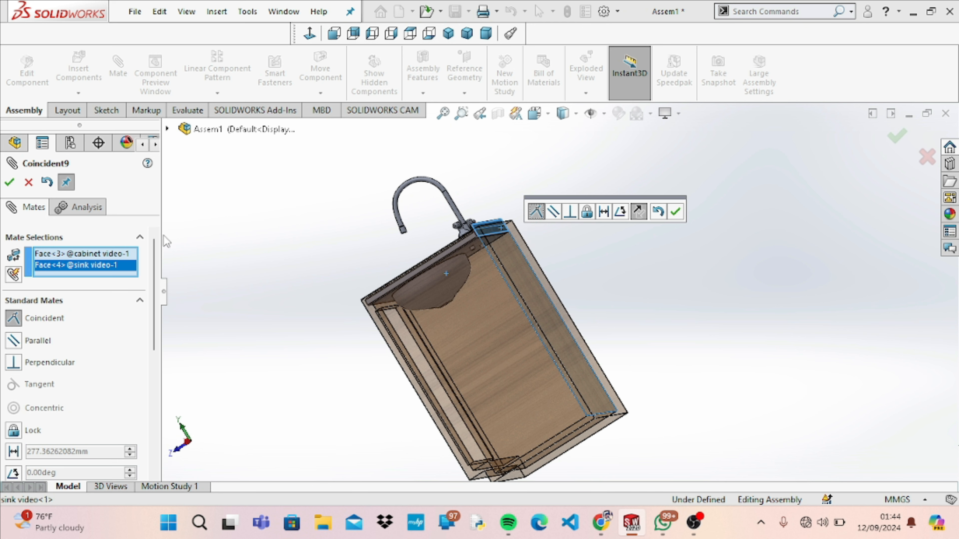
left_click(13, 183)
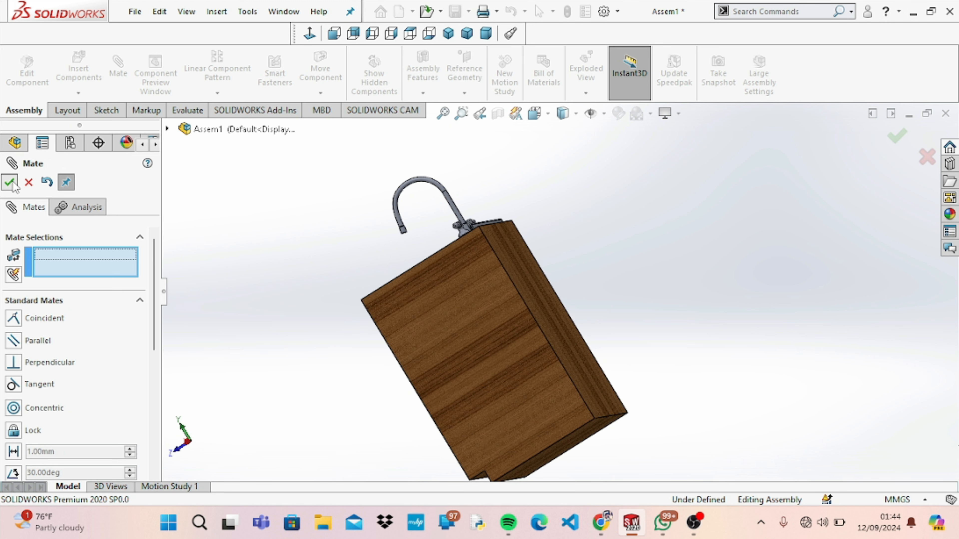
key("Right")
key("Right")
key("Right")
key("Right")
key("Right")
key("Right")
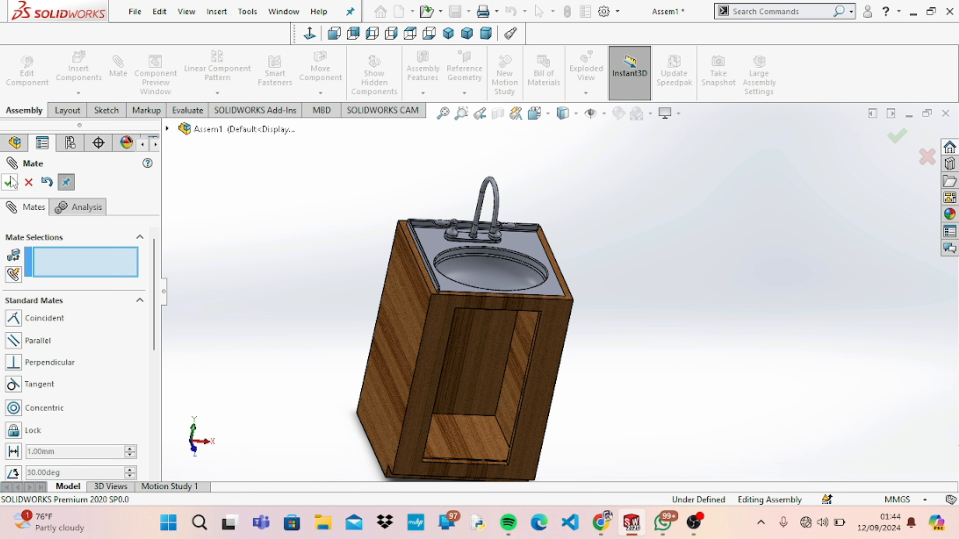
left_click(29, 182)
Test whether the sink can still be moved inside the cabinet
left_click_drag(427, 241, 525, 248)
double_click(525, 250)
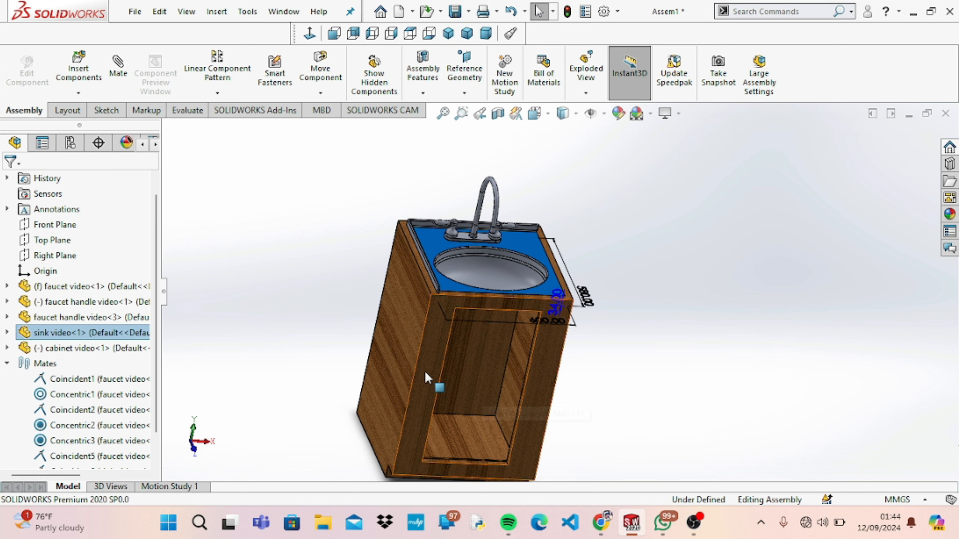
left_click(272, 352)
Start a distance mate between the sink's underside and the cabinet's inner floor face
key("Up")
key("Up")
key("Up")
key("Up")
key("Up")
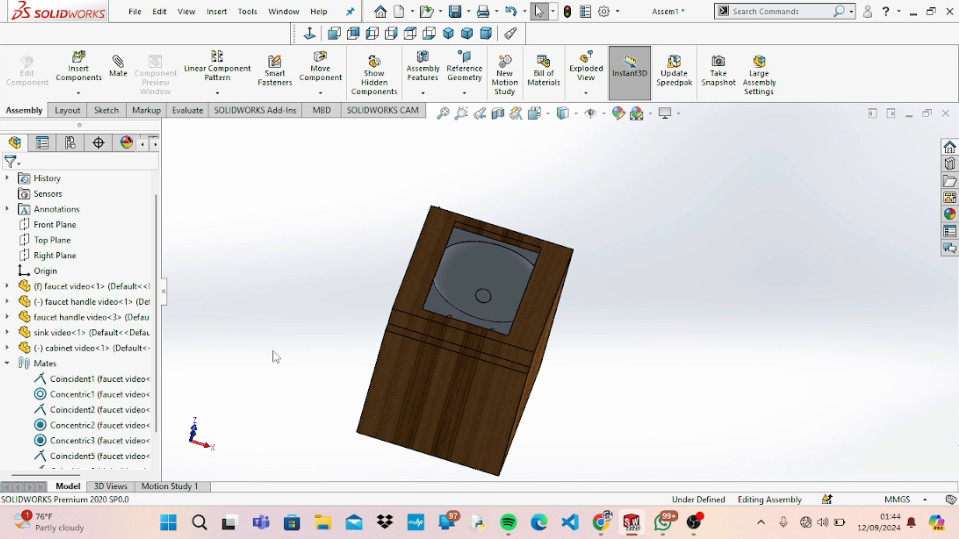
left_click(435, 306)
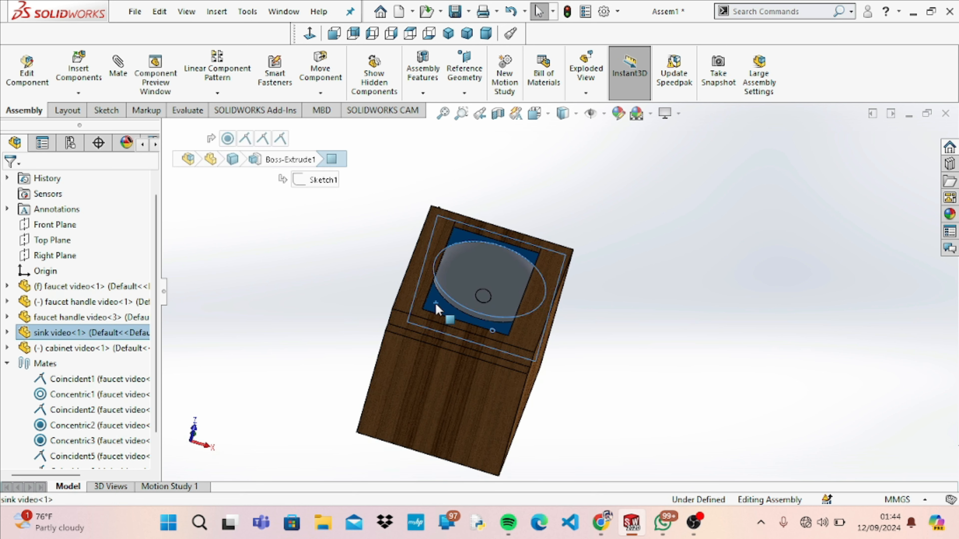
left_click(118, 70)
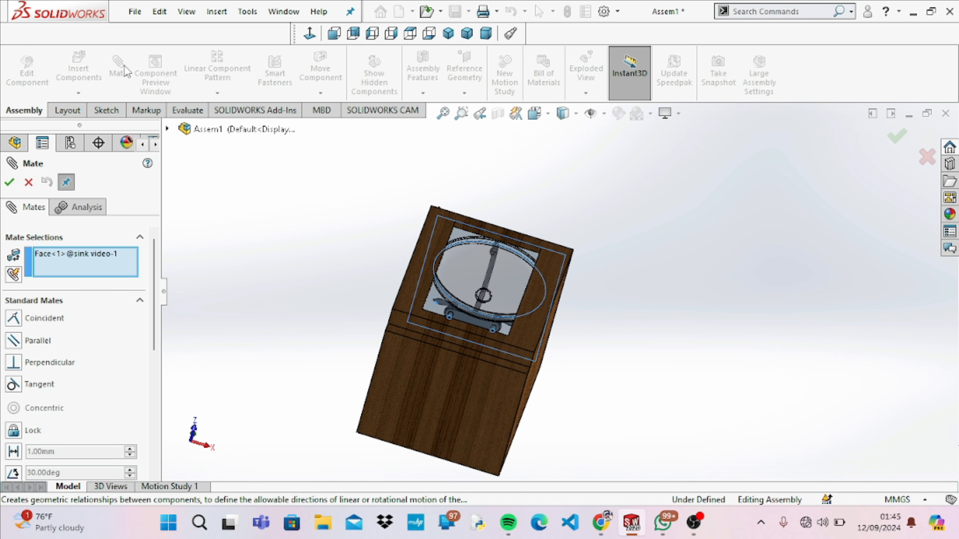
middle_click_drag(466, 224, 375, 228)
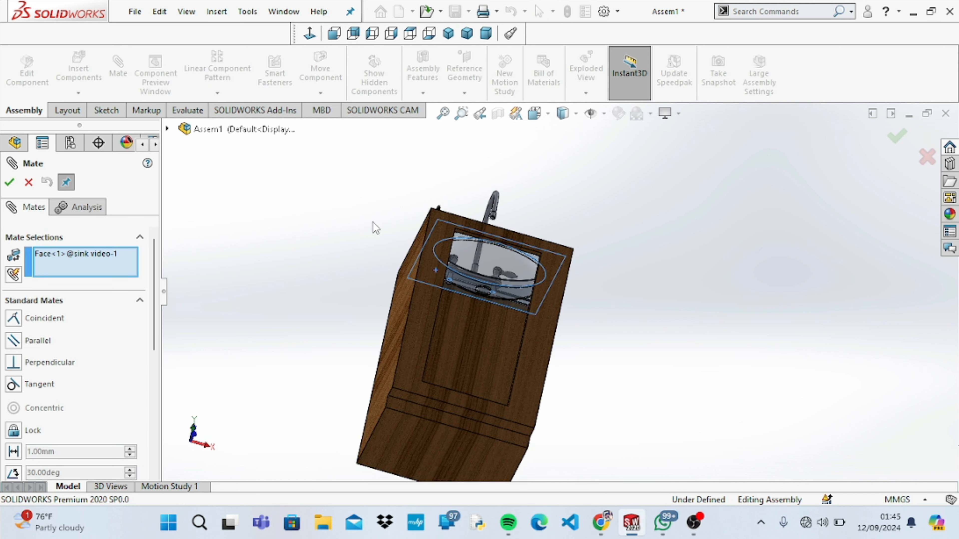
key("Down")
key("Down")
key("Down")
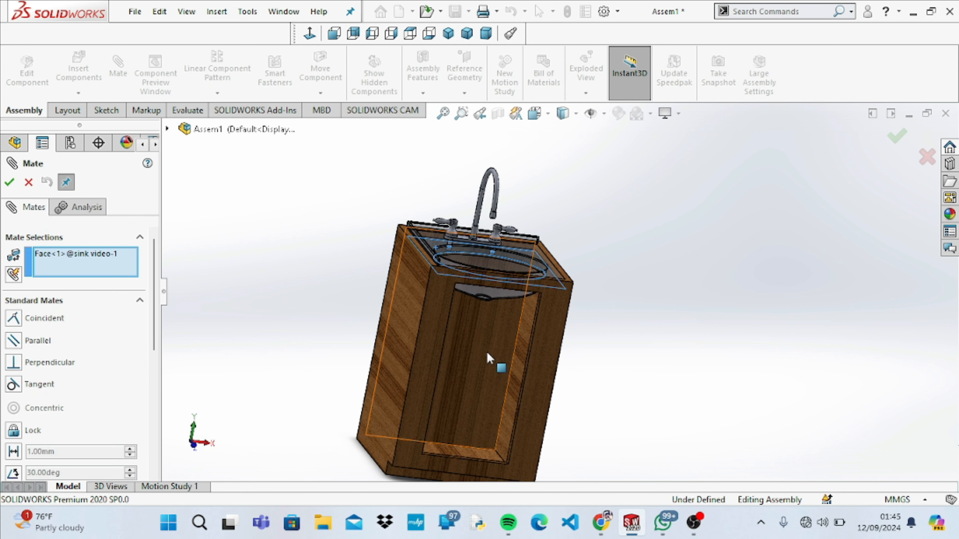
key("Down")
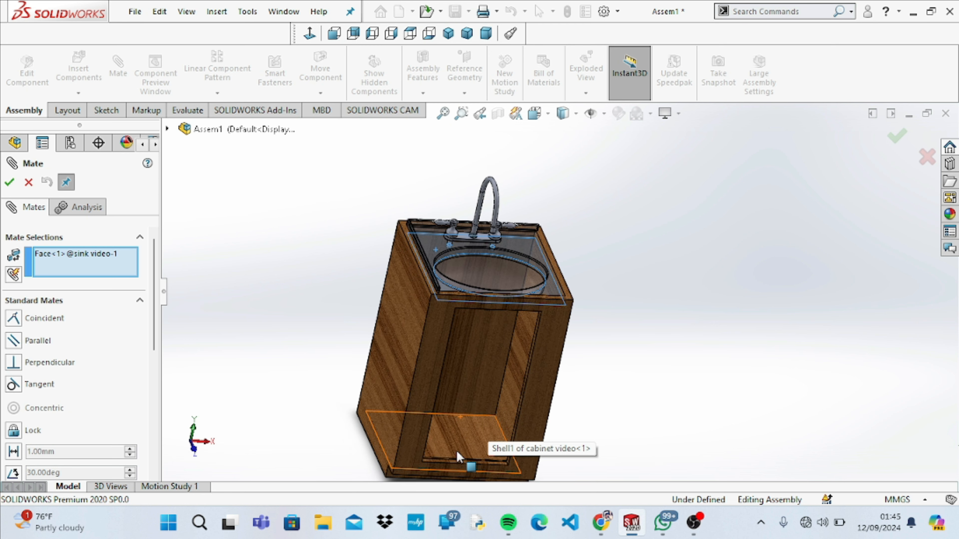
left_click(457, 451)
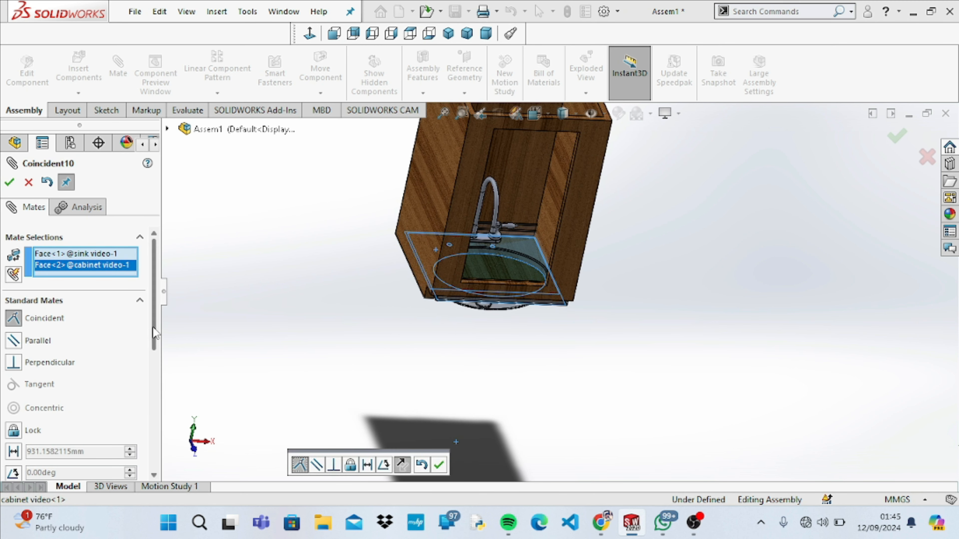
scroll(155, 333, "down", 3)
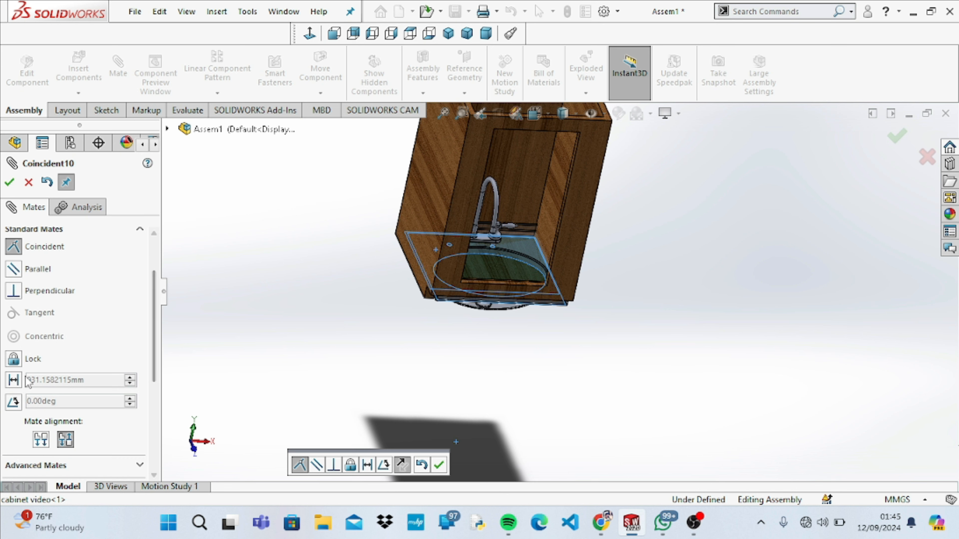
left_click(13, 380)
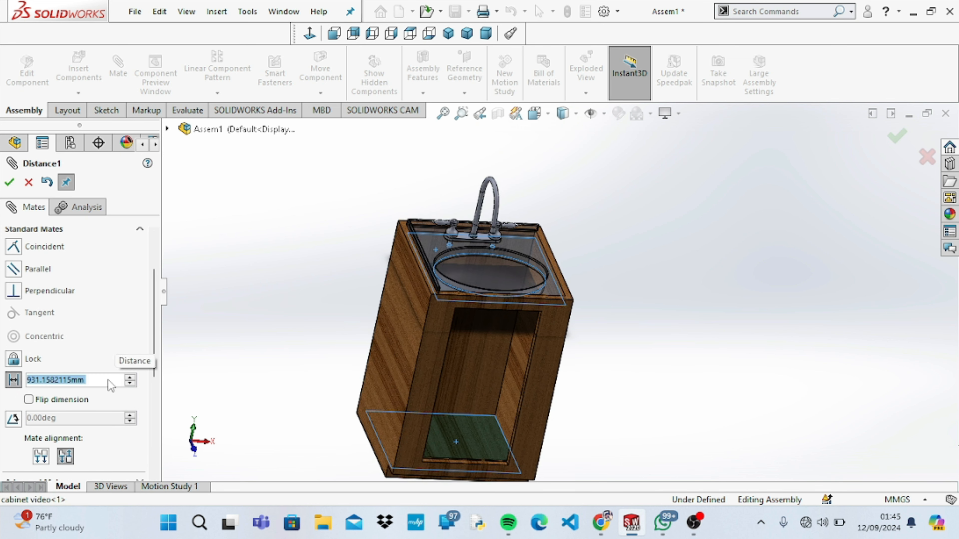
Try distances of 920 mm and 910 mm between the sink's underside and the cabinet floor
type("320")
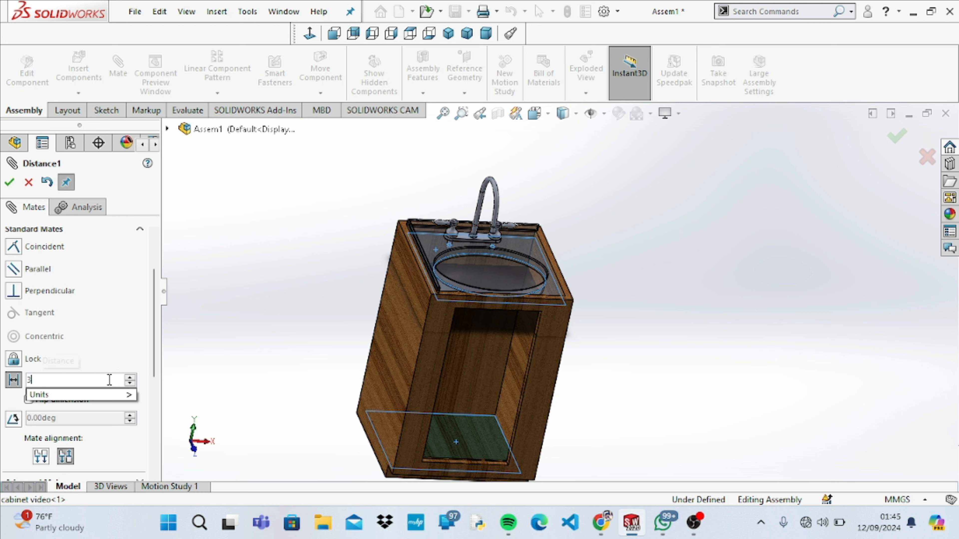
key("BackSpace")
key("BackSpace")
key("BackSpace")
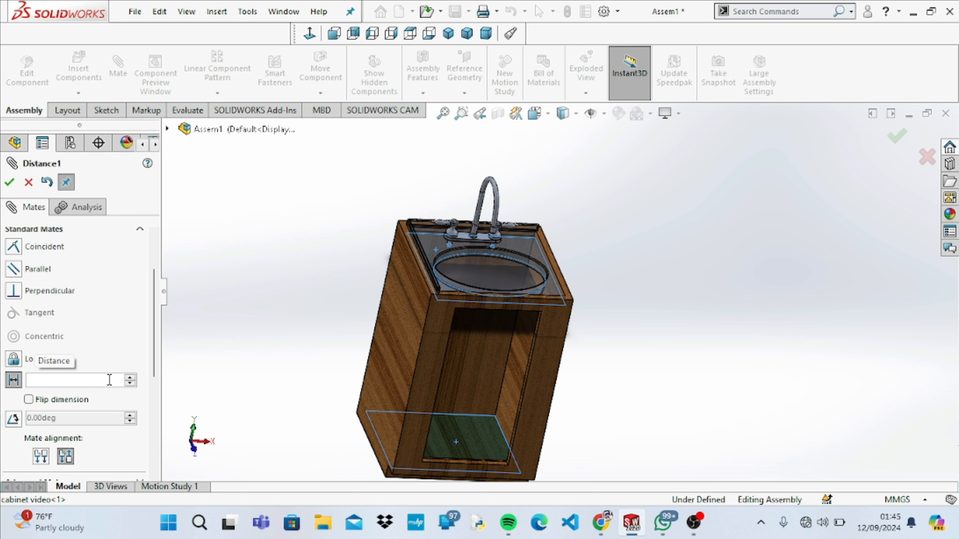
type("920")
key("Return")
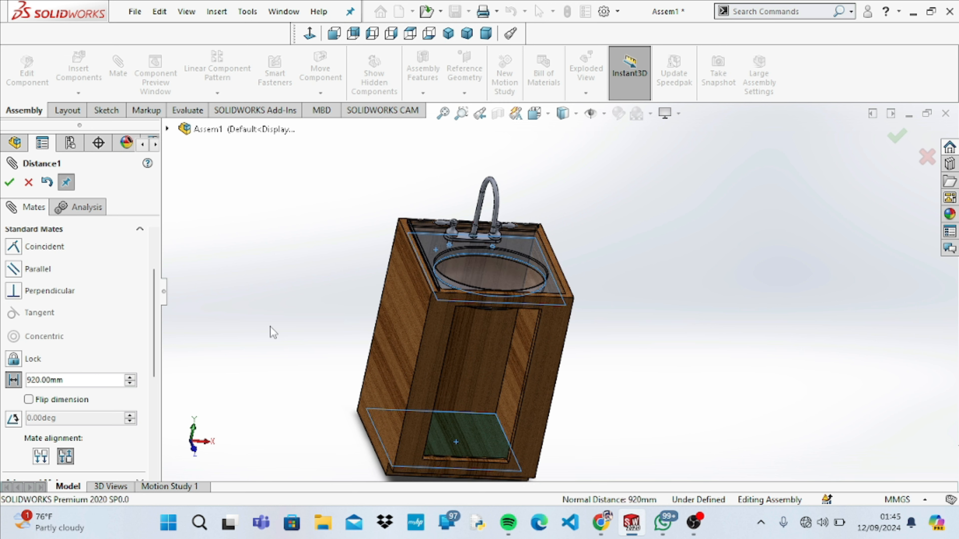
key("Up")
key("Up")
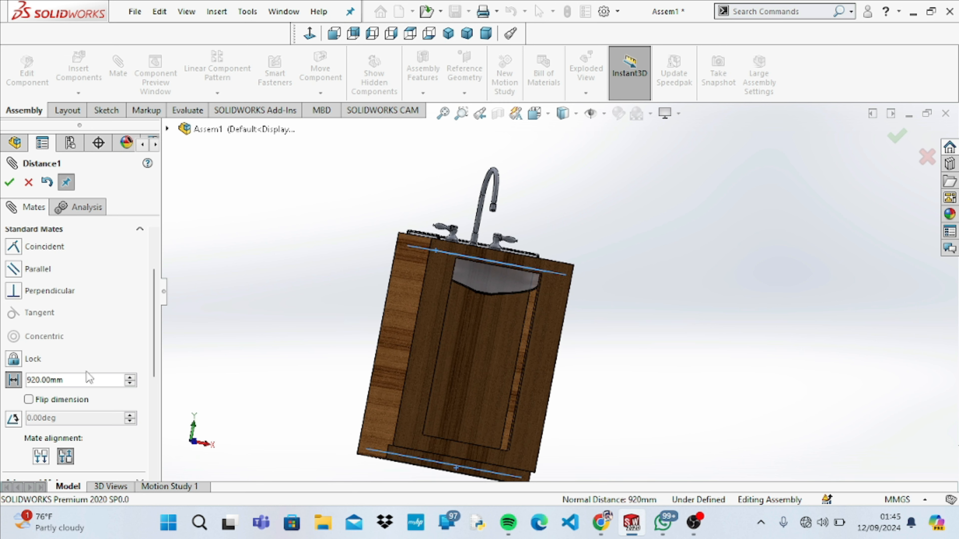
double_click(88, 382)
type("31")
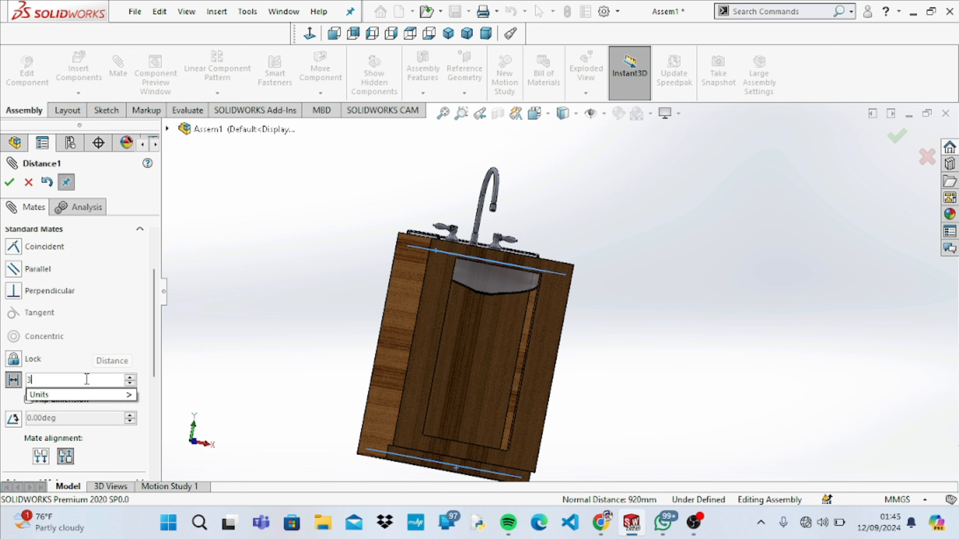
key("BackSpace")
key("BackSpace")
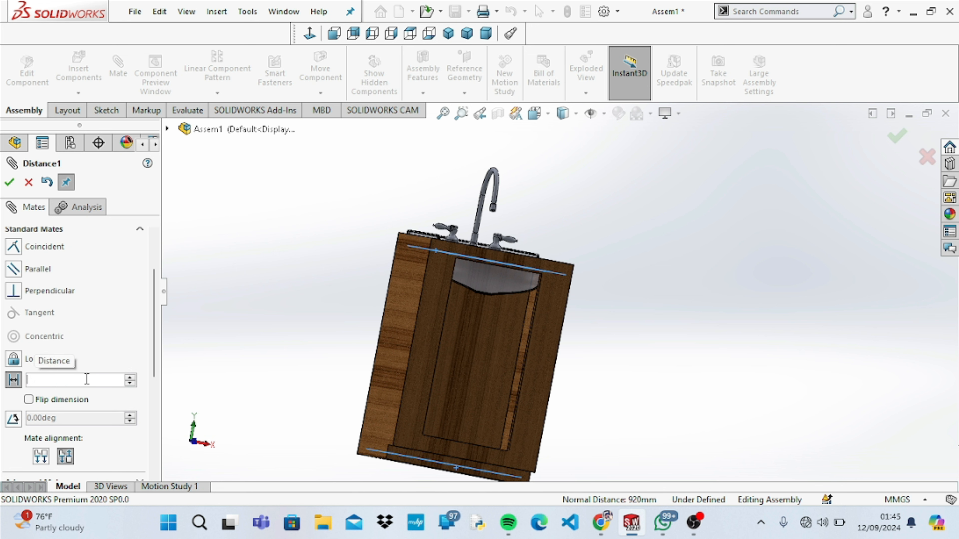
type("910")
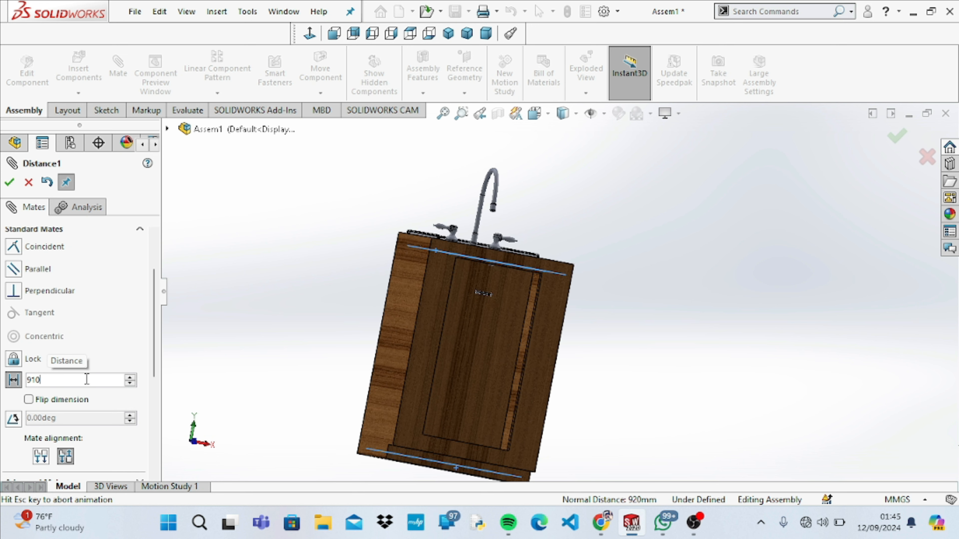
key("Return")
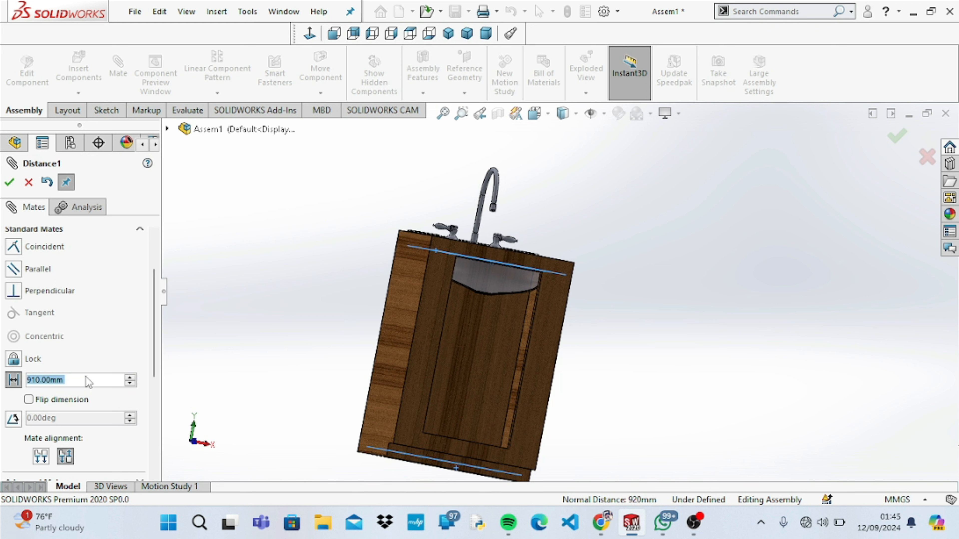
Set the distance between the sink's underside and the cabinet floor to 905 mm
type("905")
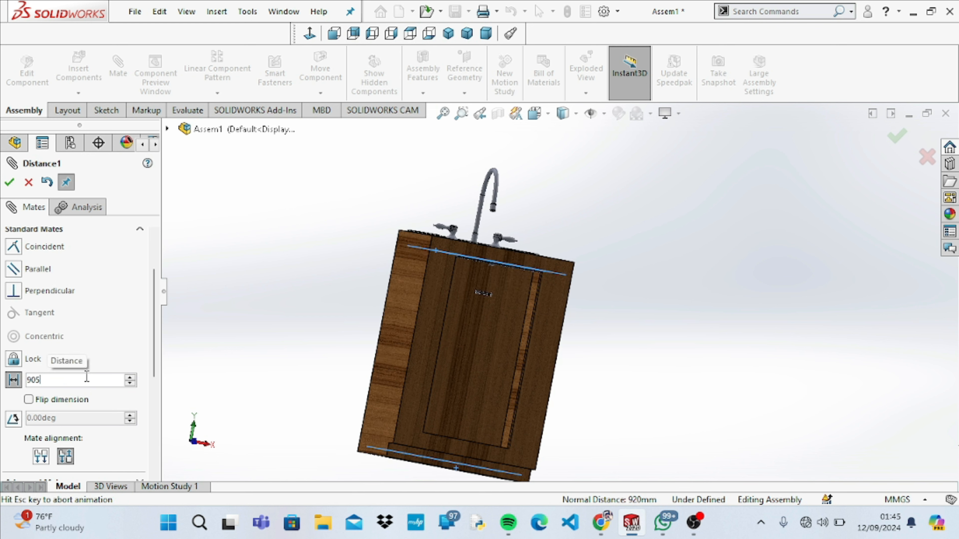
key("Return")
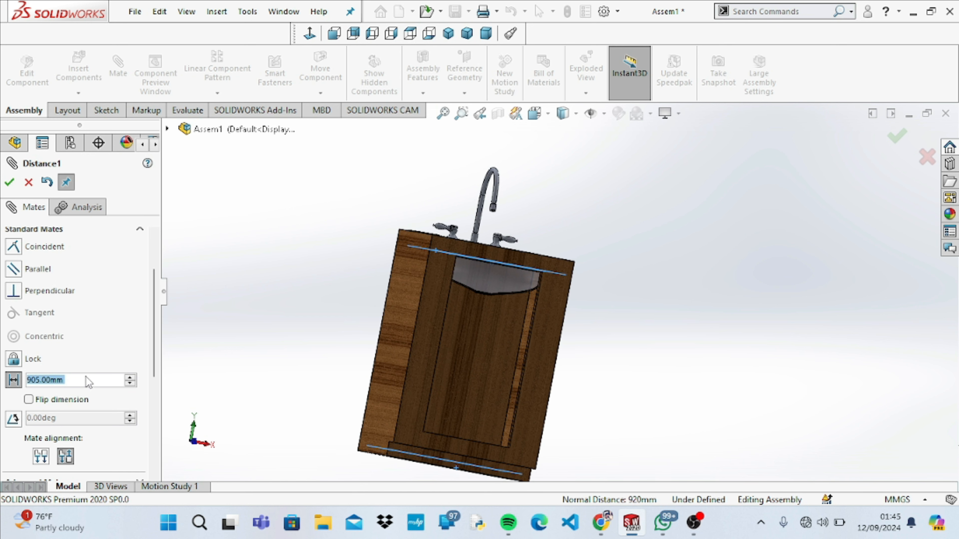
Examine from several sides how the sink sits relative to the cabinet's top edge
left_click(257, 292)
key("Down")
key("Down")
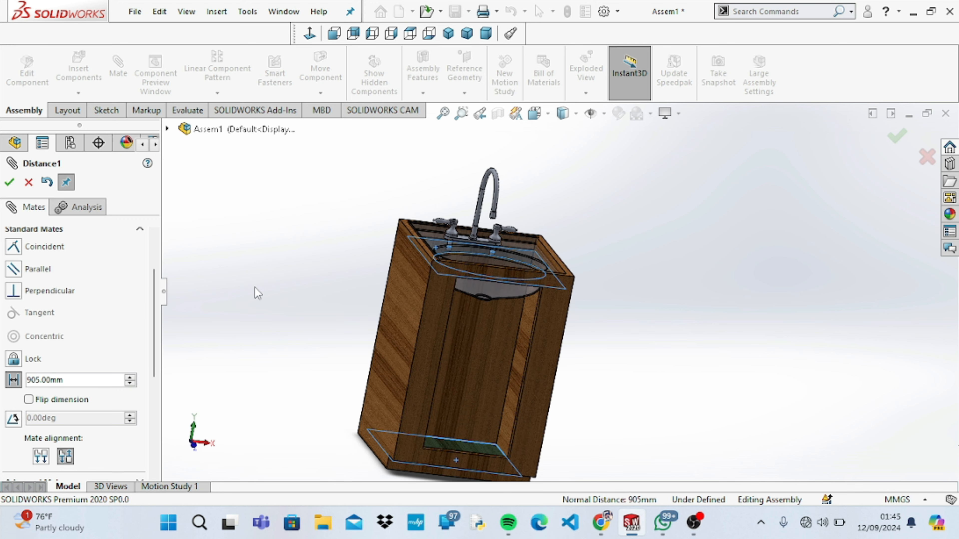
key("Right")
key("Right")
key("Right")
key("Right")
key("Right")
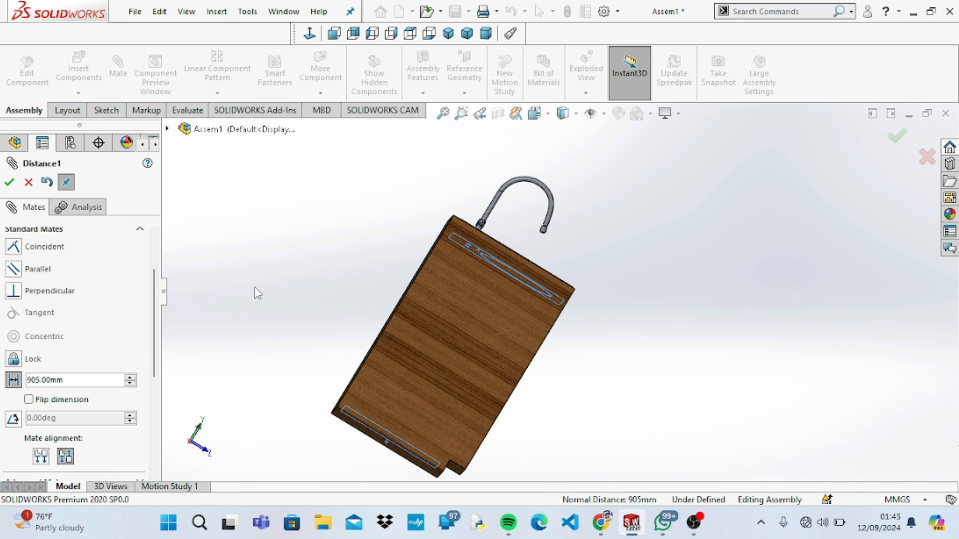
key("Down")
key("Left")
key("Left")
key("Left")
key("Left")
key("Left")
key("Left")
key("Left")
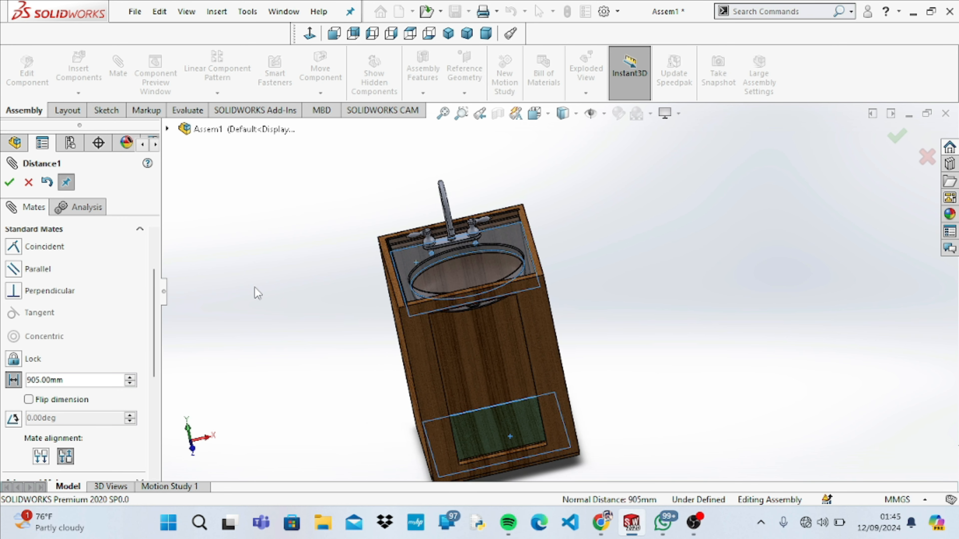
key("Up")
key("Right")
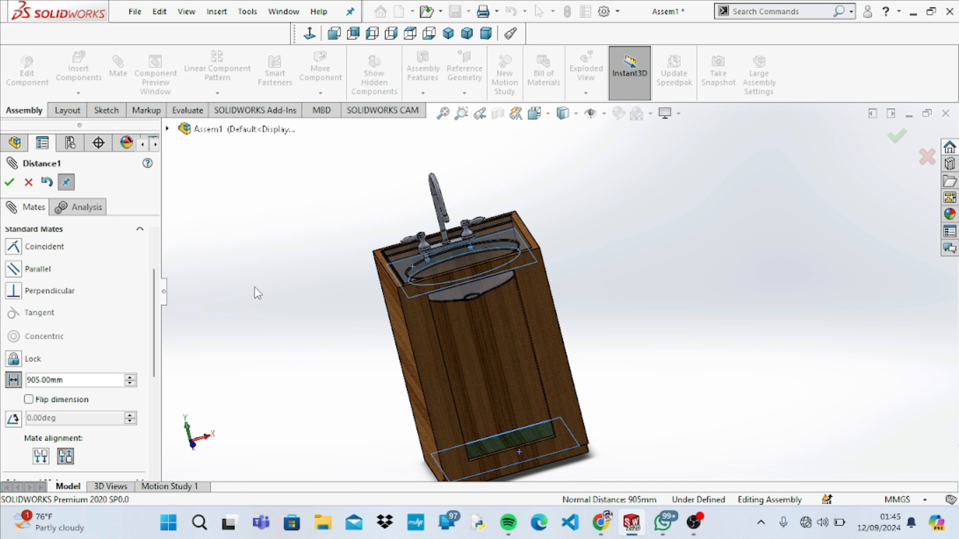
Set the distance between the sink's underside and the cabinet floor to 903 mm and accept the mate
left_click(94, 381)
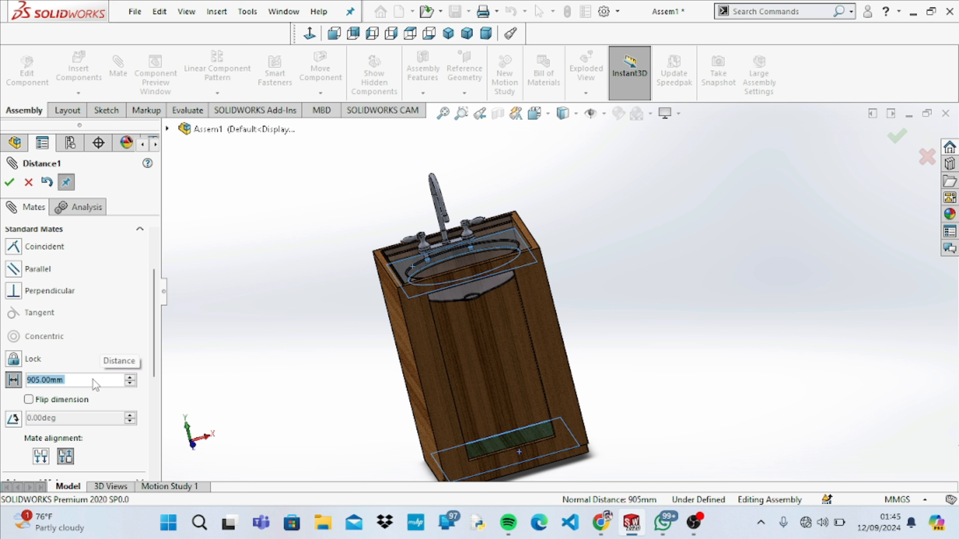
type("3")
key("BackSpace")
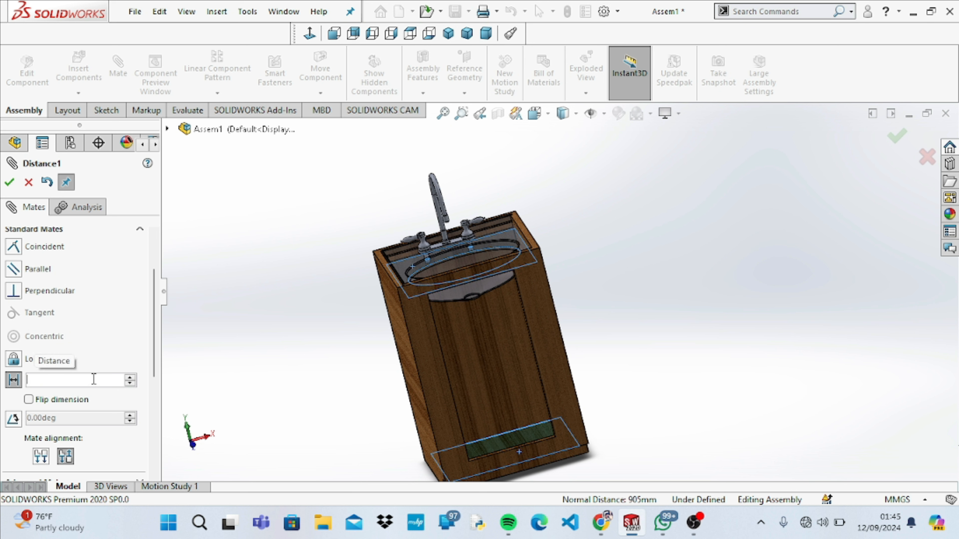
type("903")
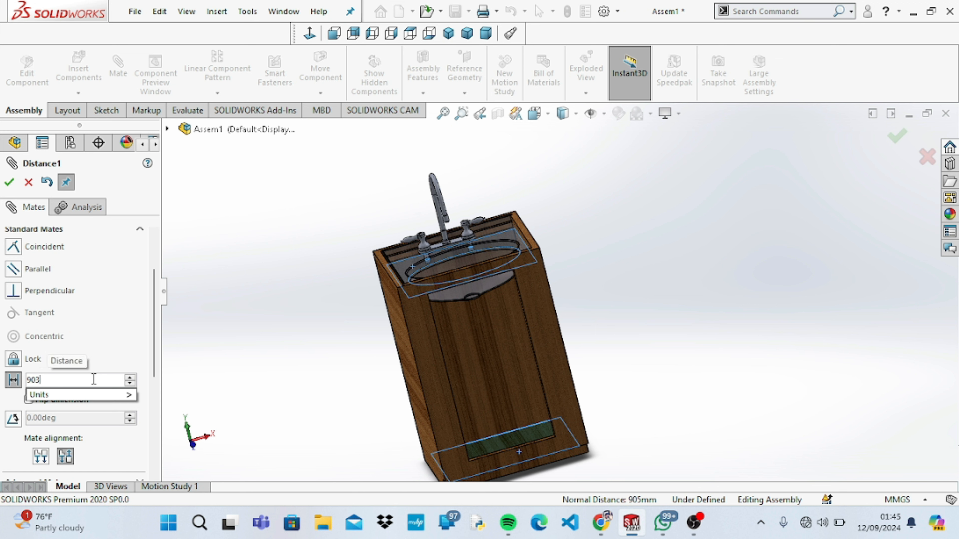
key("Return")
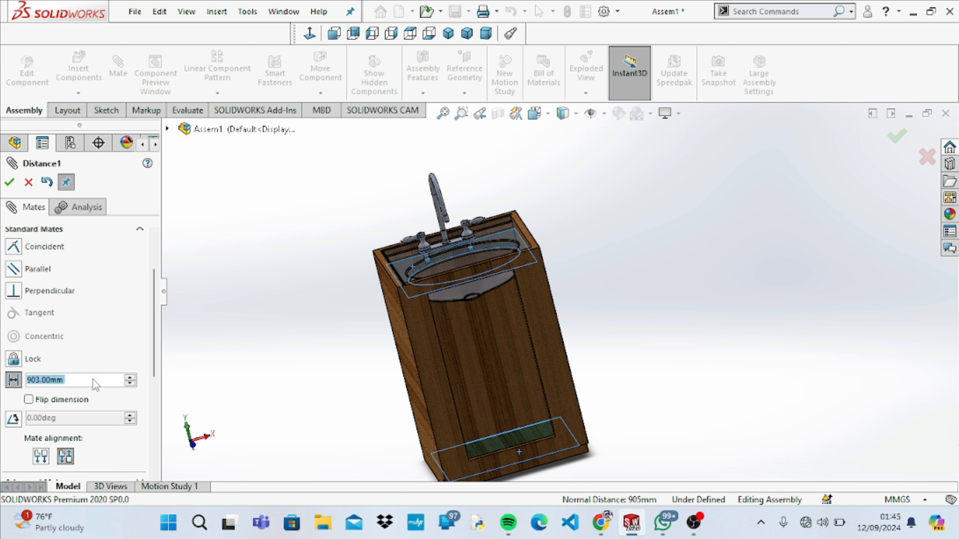
left_click(10, 182)
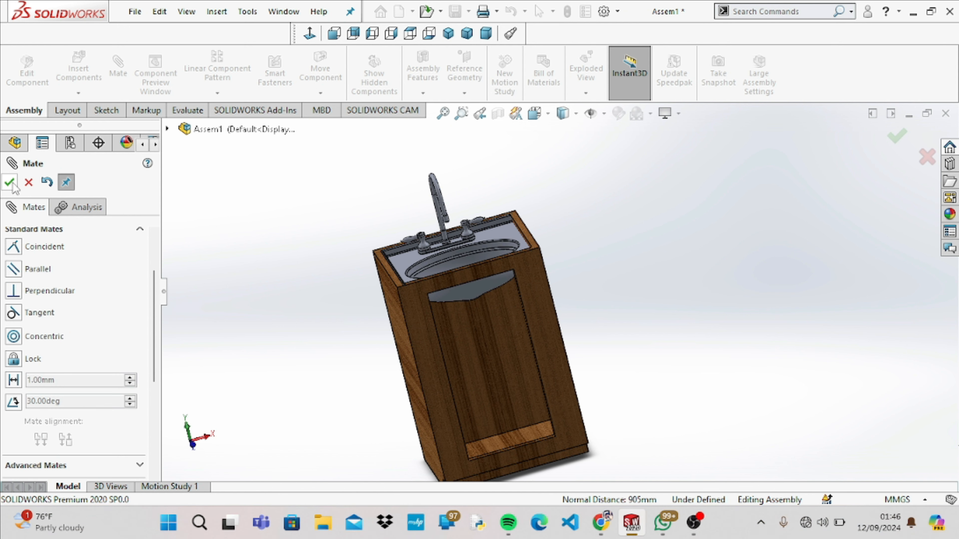
Examine from the side and from above how the sink fits inside the cabinet walls, and close the Mate command
key("Right")
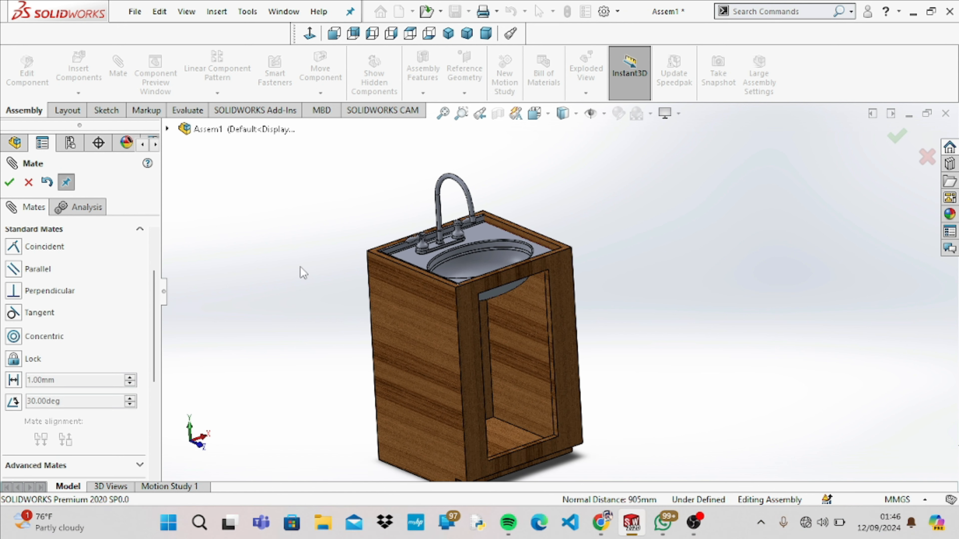
key("Down")
key("Down")
key("Left")
key("Left")
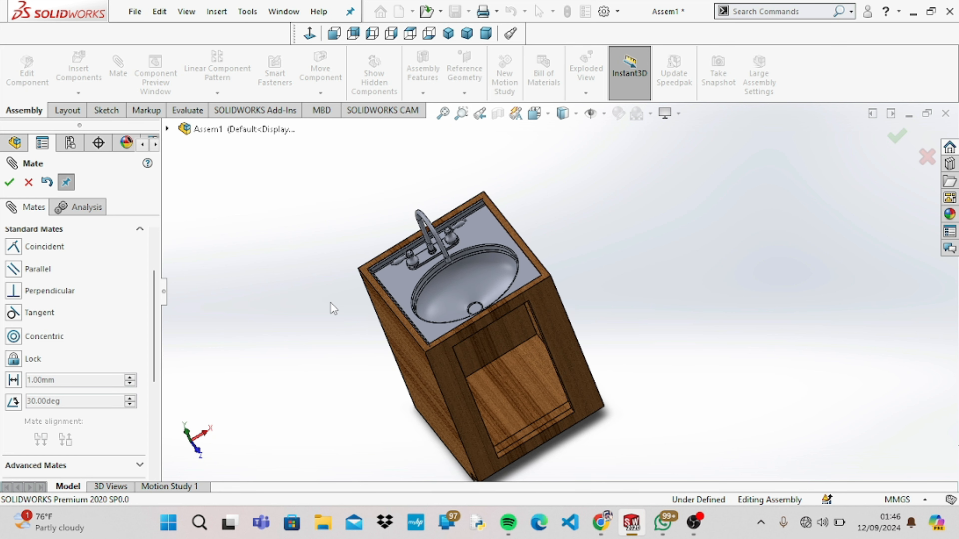
key("Down")
key("Down")
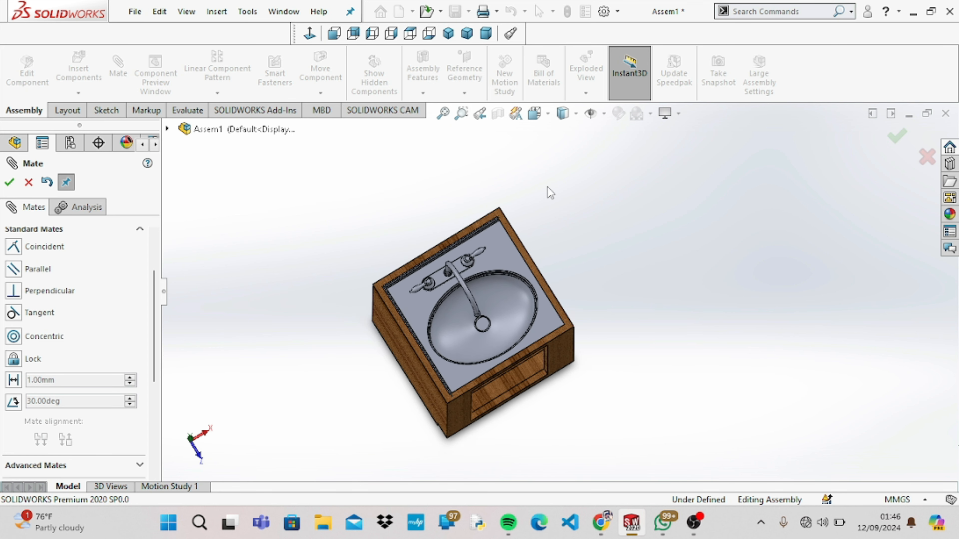
key("shift+z")
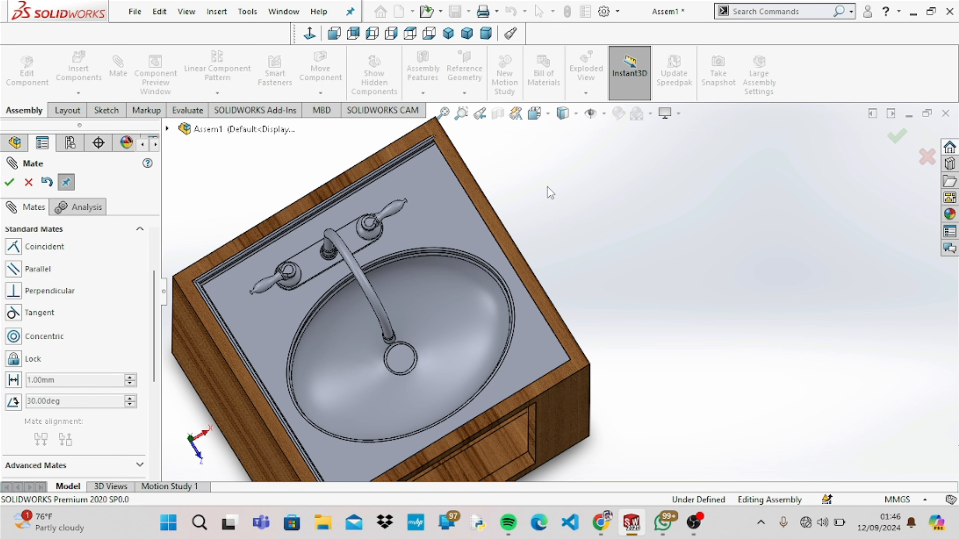
key("shift+z")
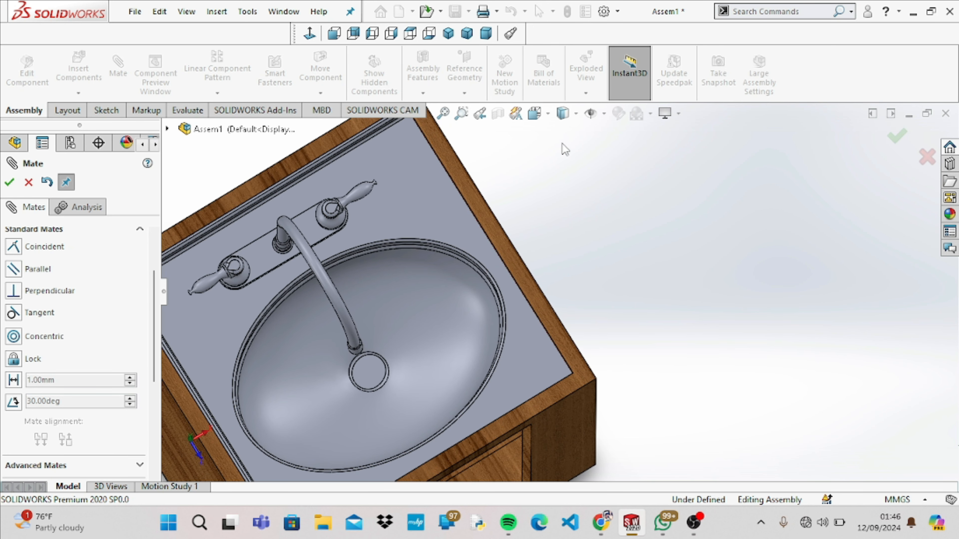
right_click(563, 152)
left_click(541, 171)
left_click(28, 183)
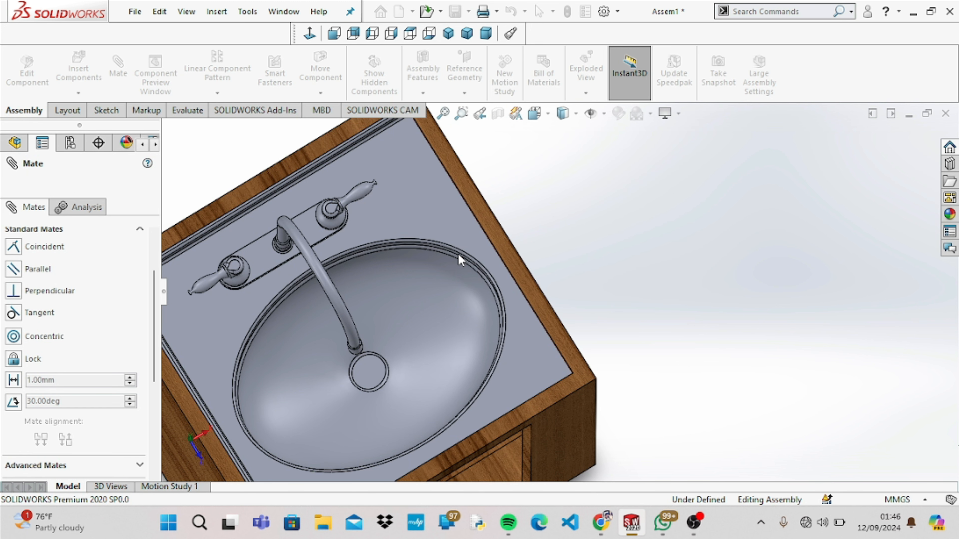
Inspect the sink's edge against the cabinet walls up close at the front corner, and view the whole assembly again
right_click(521, 177)
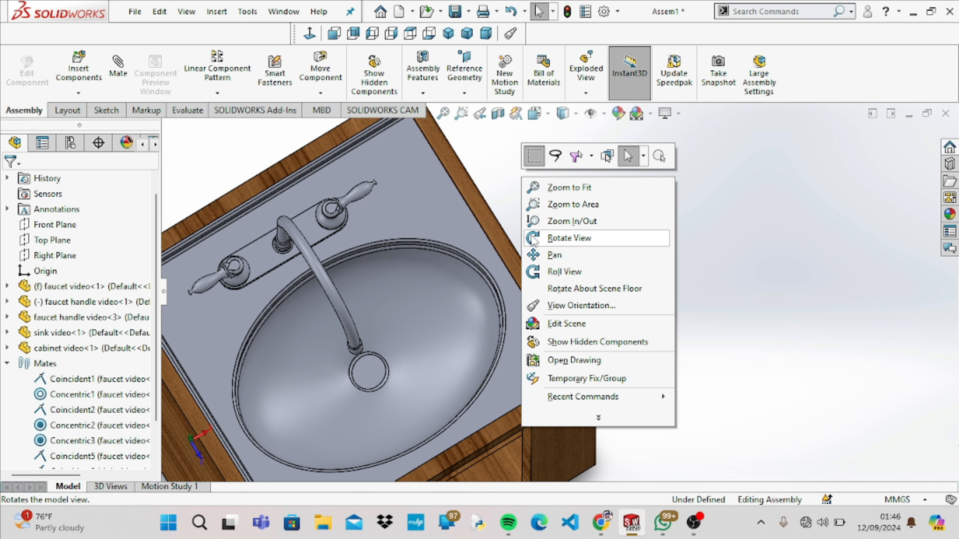
left_click(542, 244)
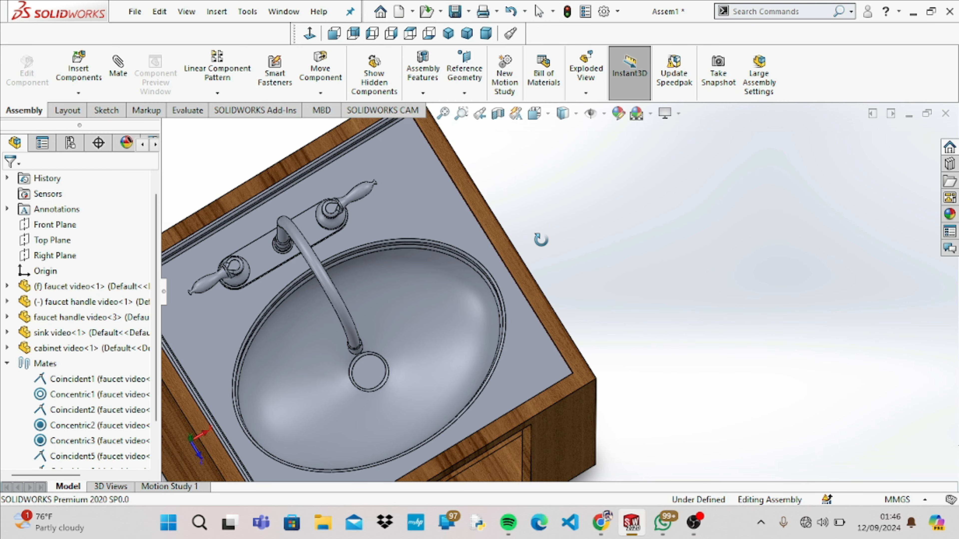
mouse_move(463, 149)
left_mouse_down()
mouse_move(480, 219)
mouse_move(461, 161)
left_mouse_up()
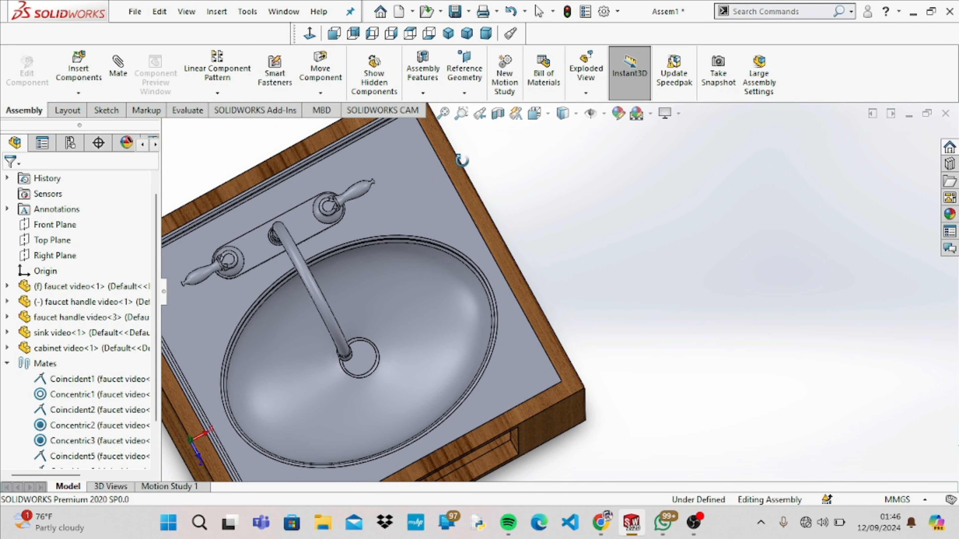
key("f")
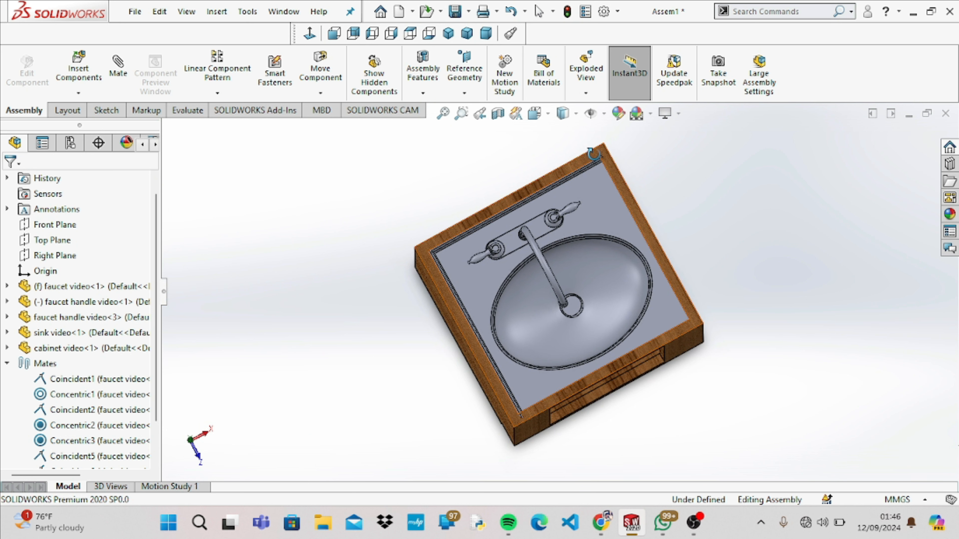
key("shift+z")
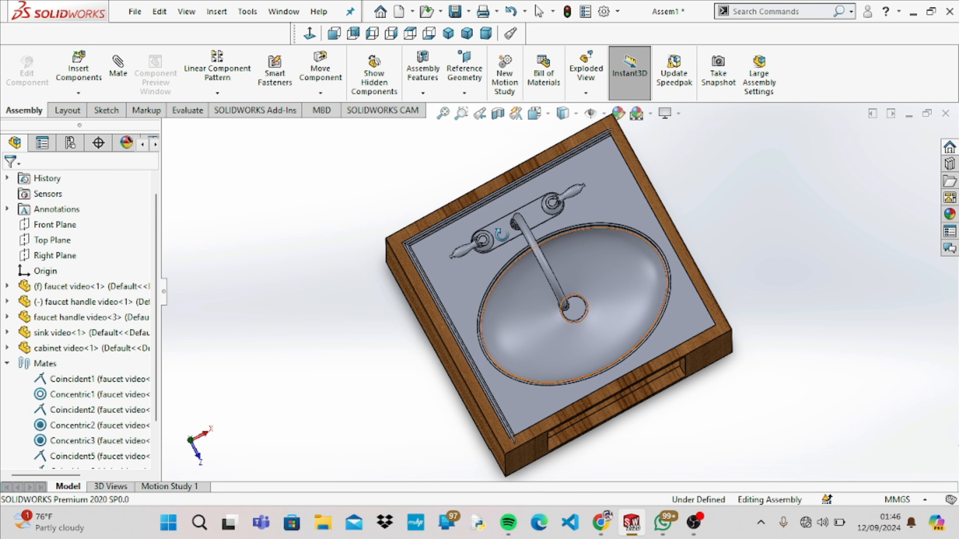
left_click(461, 113)
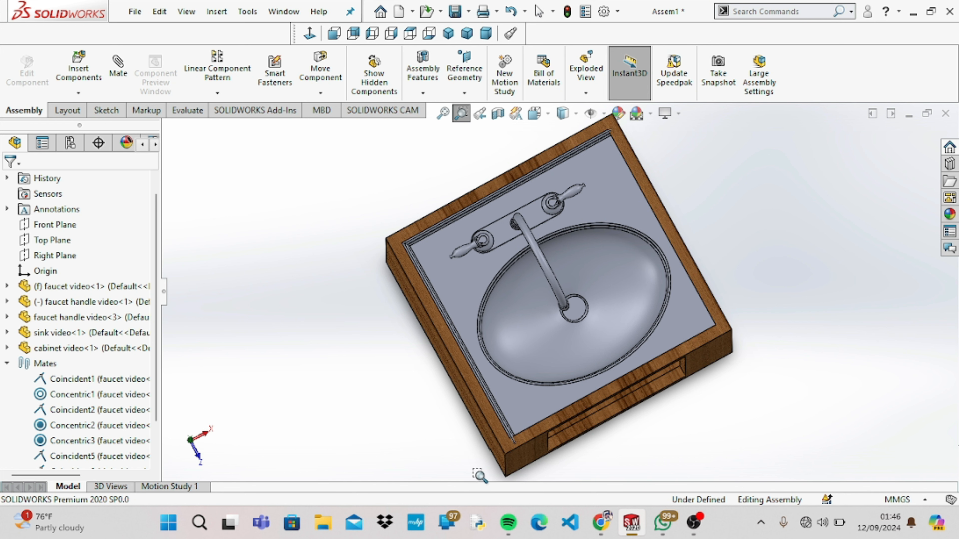
left_click_drag(473, 413, 572, 490)
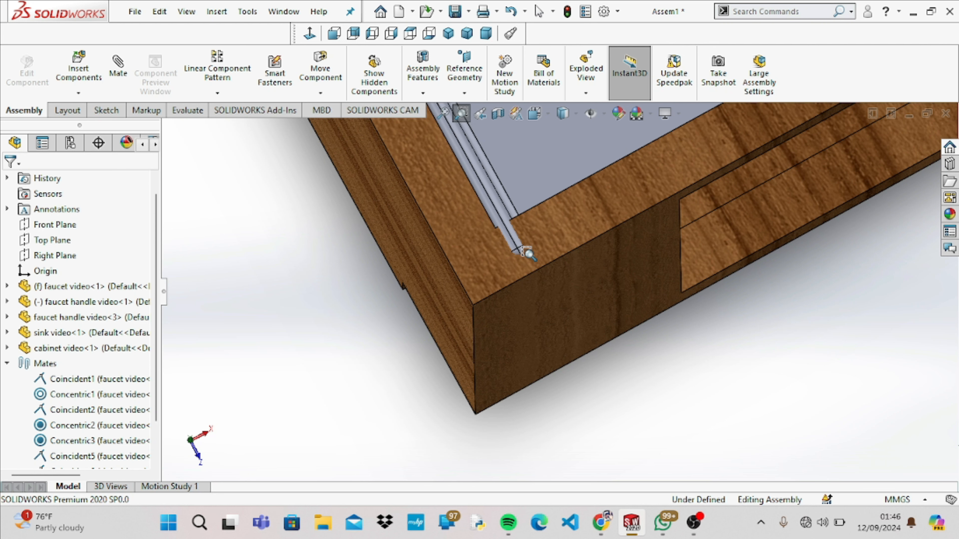
key("Escape")
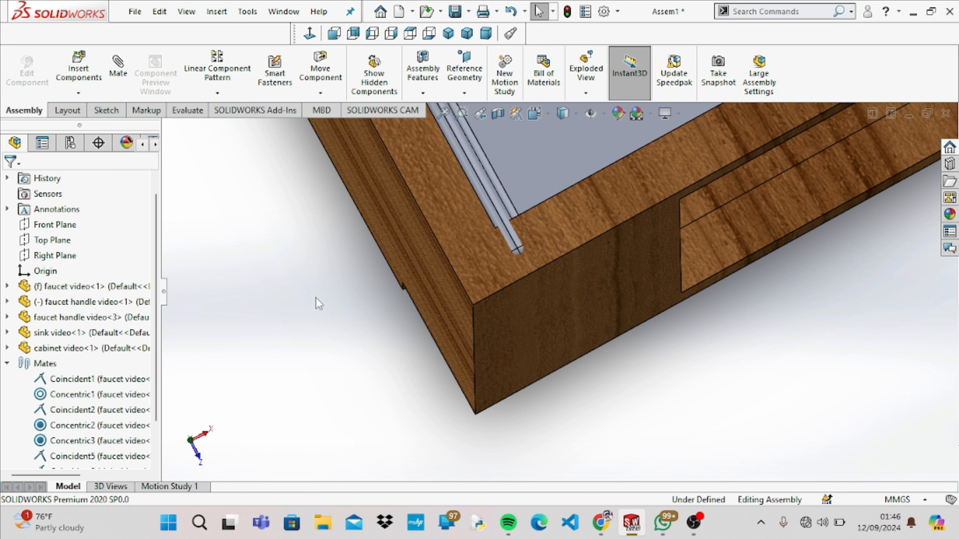
key("f")
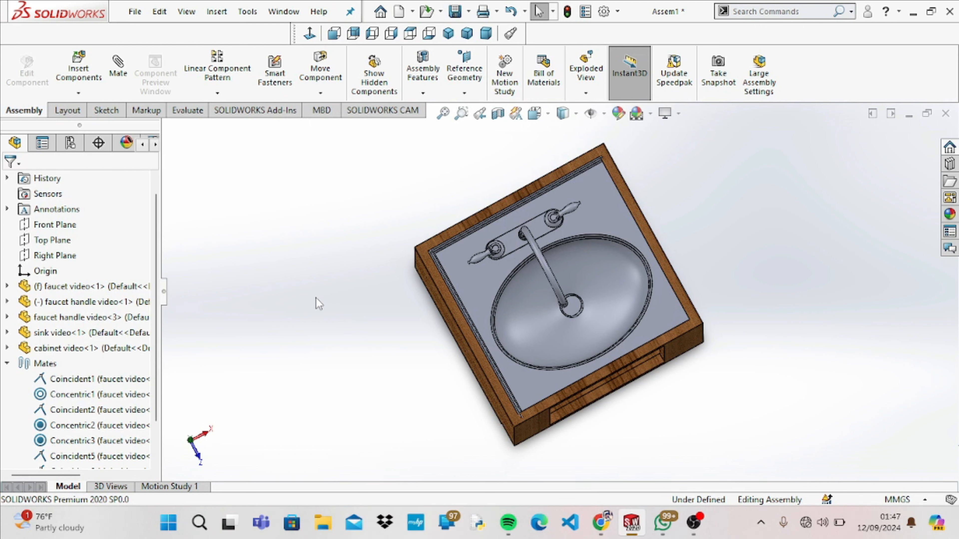
key("ctrl+7")
key("Up")
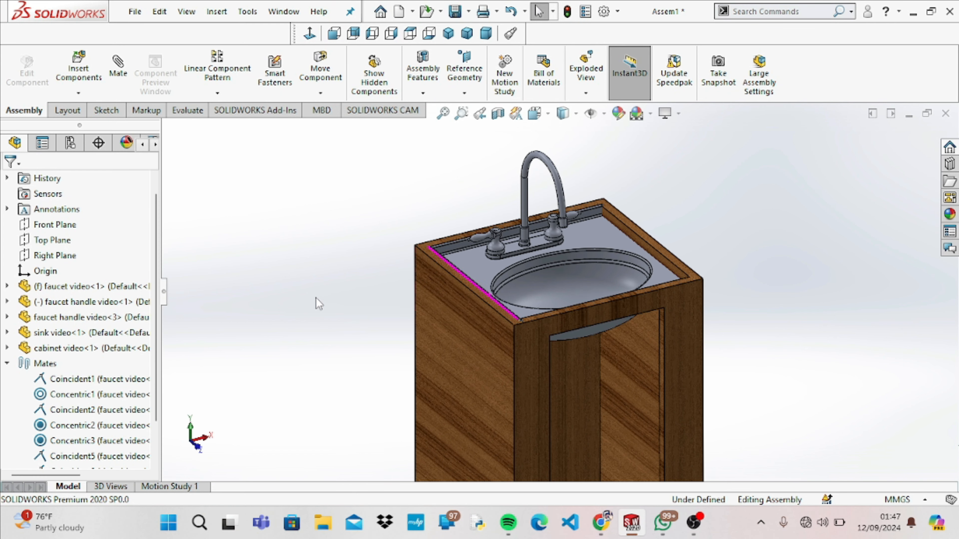
Start editing the cabinet within the assembly, saving the assembly as "sink assembly video" together with all modified components
right_click(443, 368)
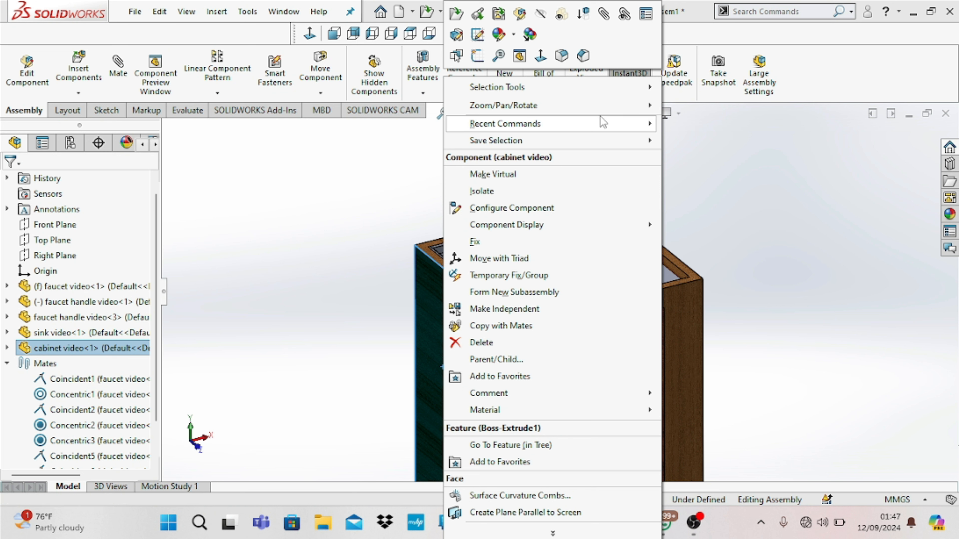
left_click(758, 204)
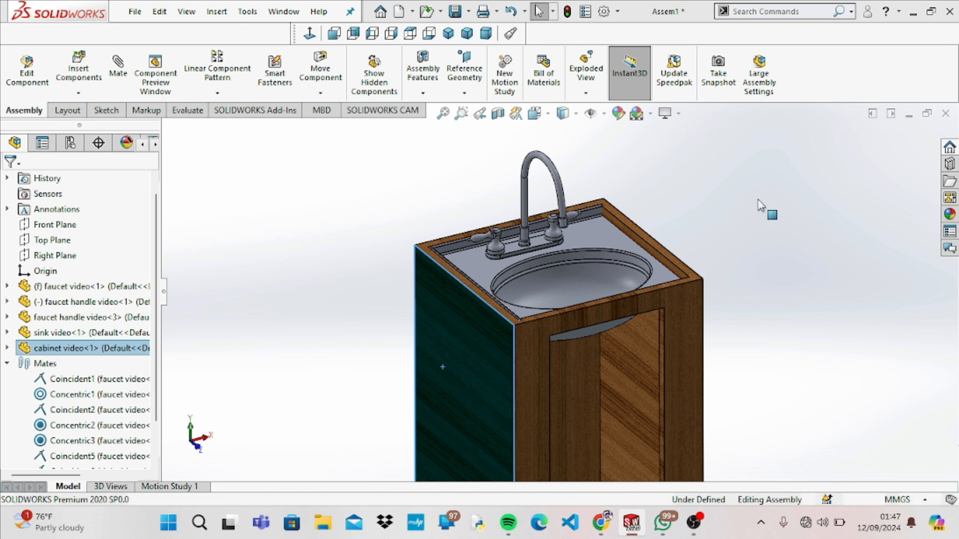
right_click(484, 348)
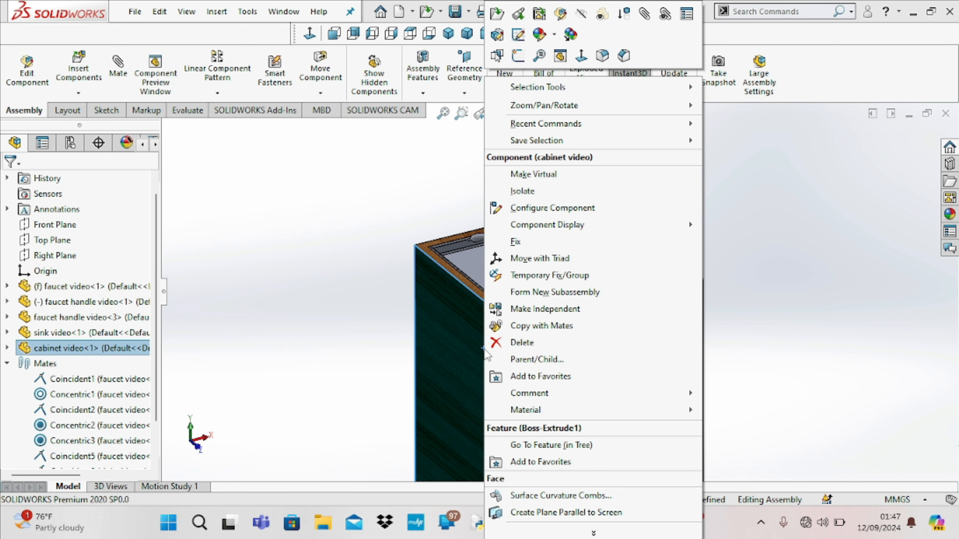
left_click(498, 38)
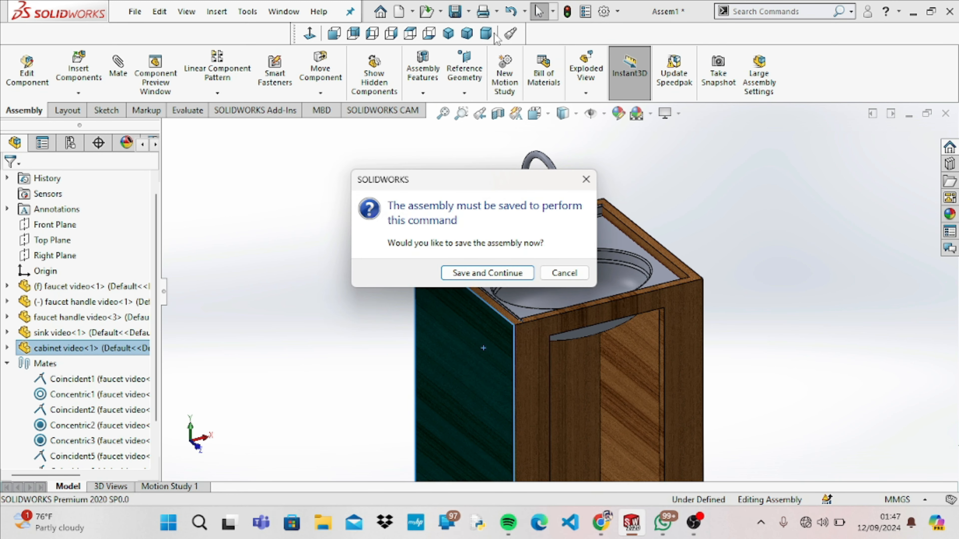
left_click(509, 275)
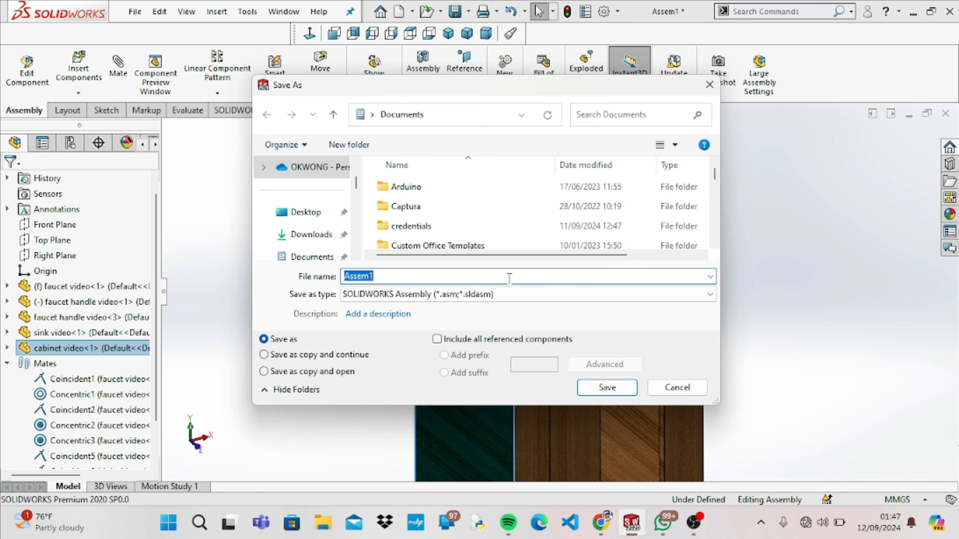
type("sink assembly video")
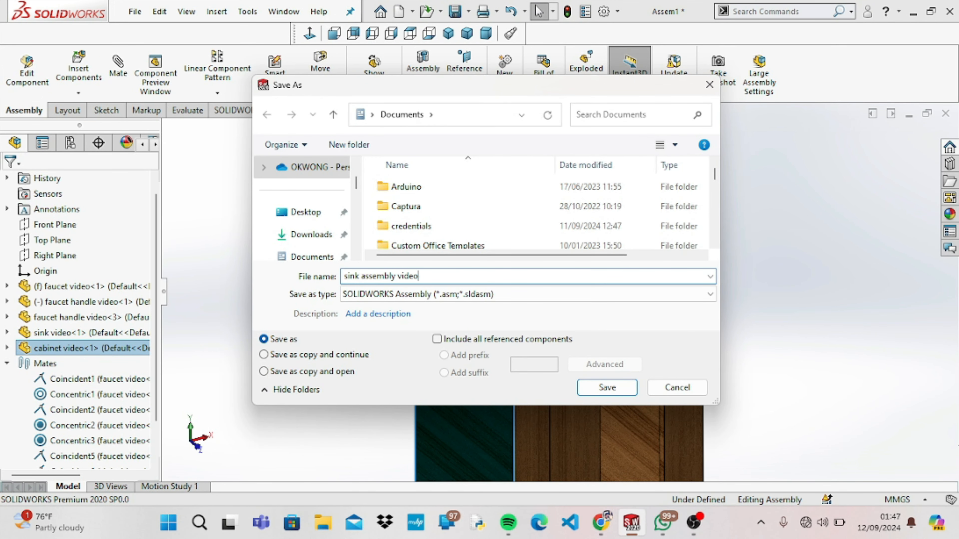
key("Return")
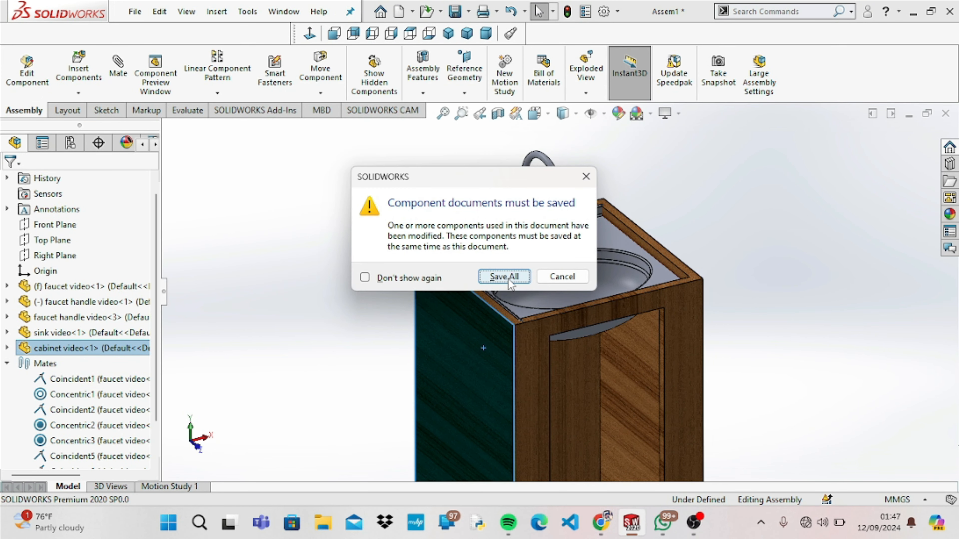
left_click(508, 278)
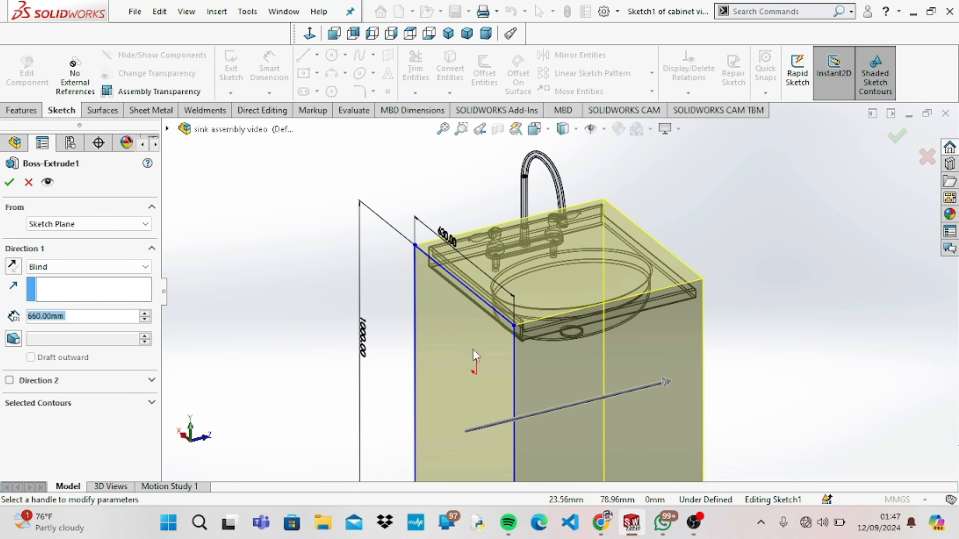
left_click(29, 183)
double_click(478, 411)
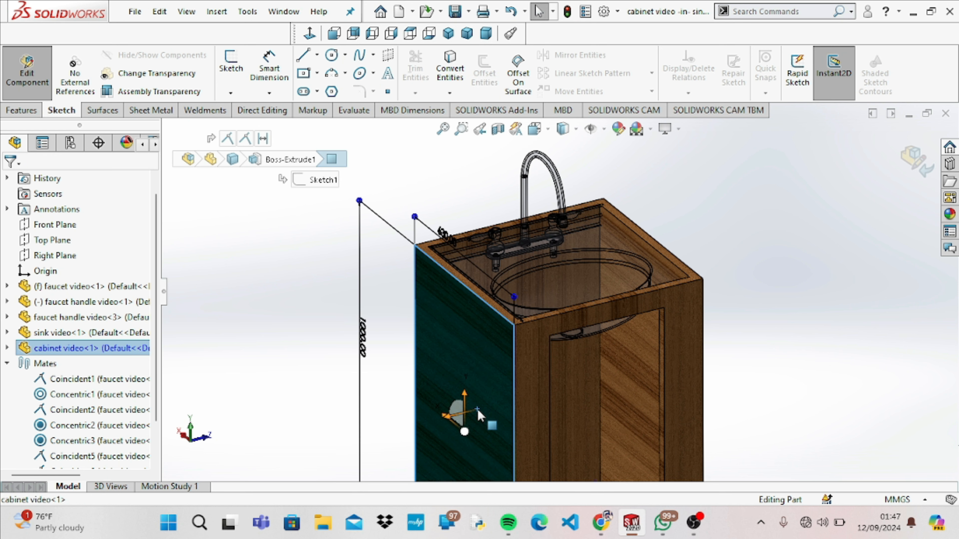
right_click(459, 323)
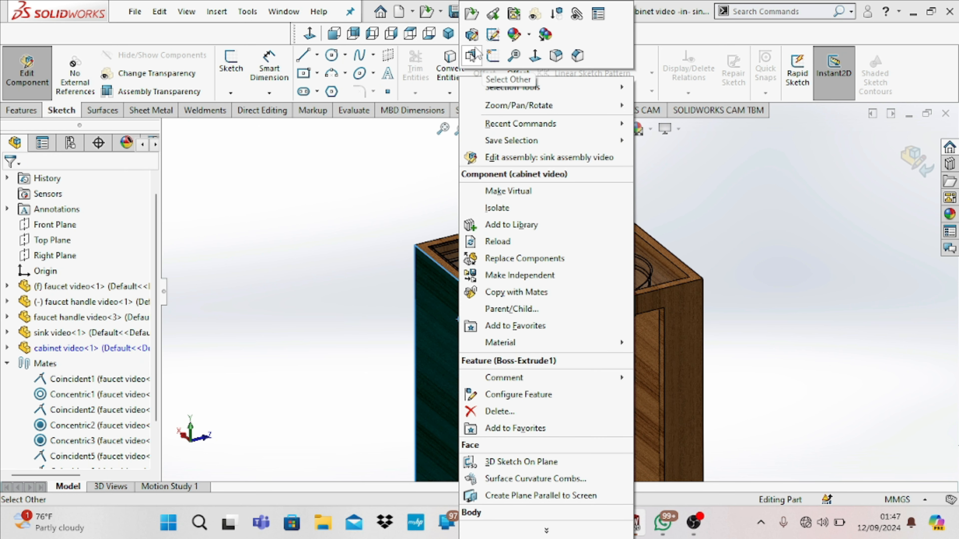
left_click(473, 37)
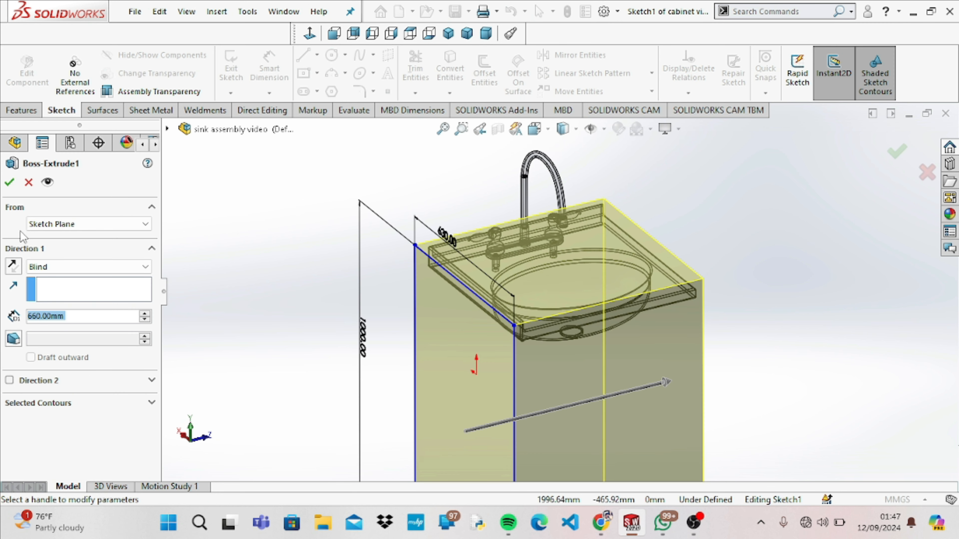
left_click(26, 183)
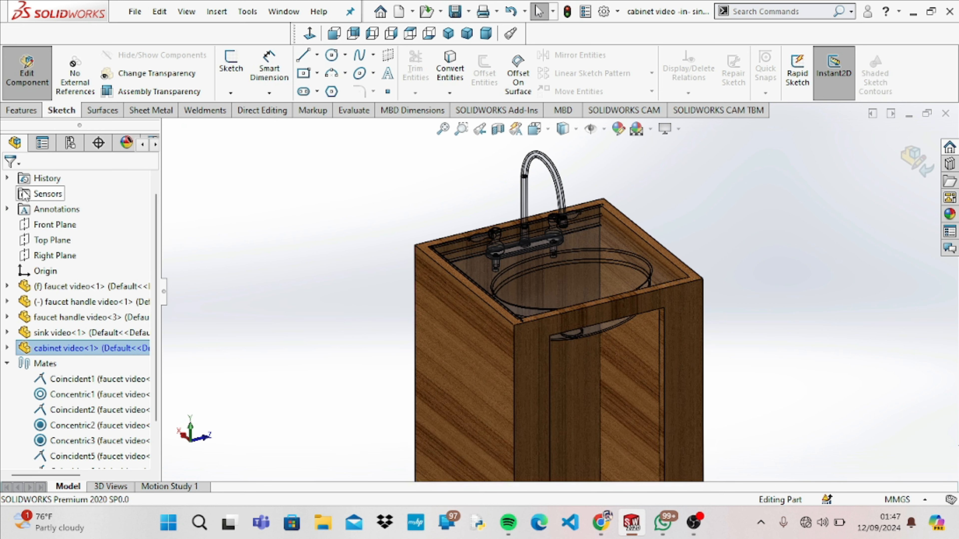
Set the thickness of the cabinet's shell feature to 20 mm and return to editing the assembly
left_click(6, 348)
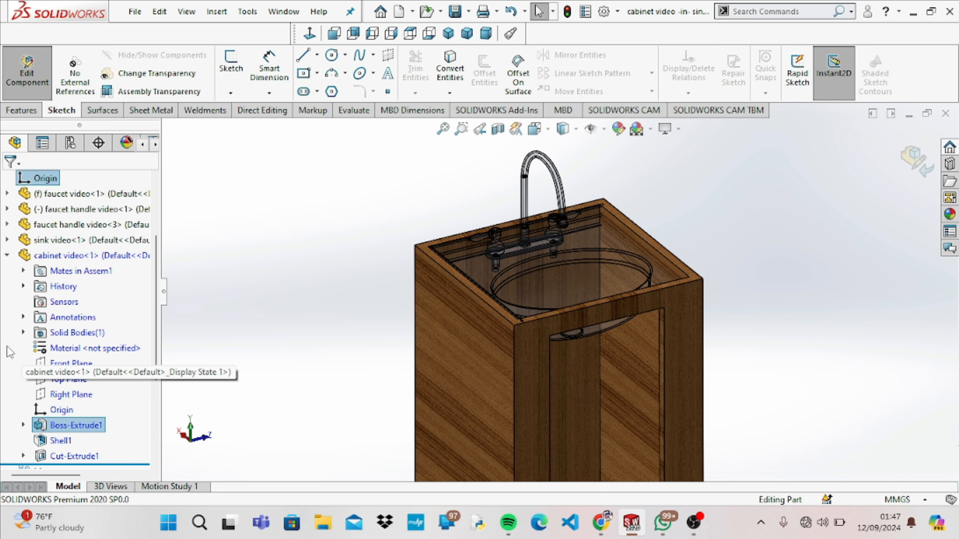
left_click_drag(158, 298, 163, 344)
left_click(71, 349)
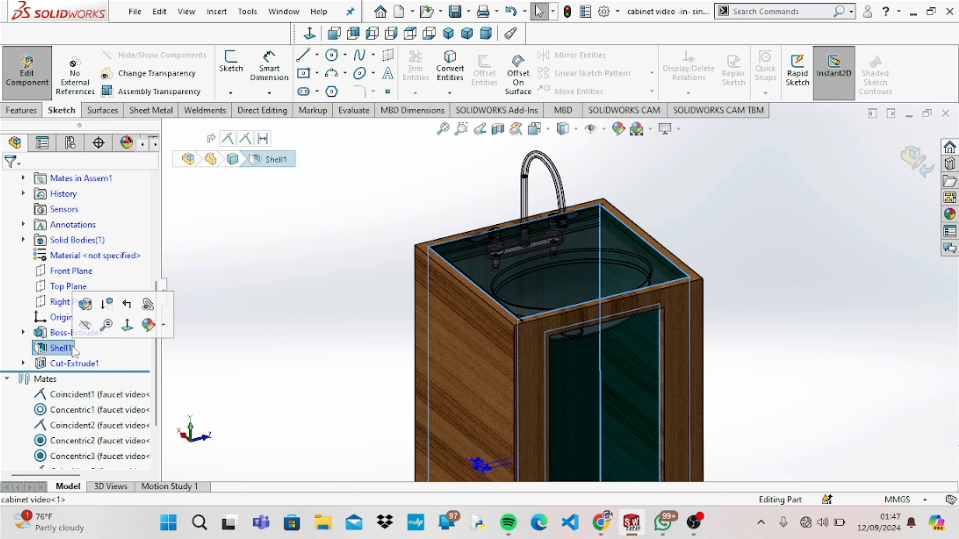
left_click(89, 311)
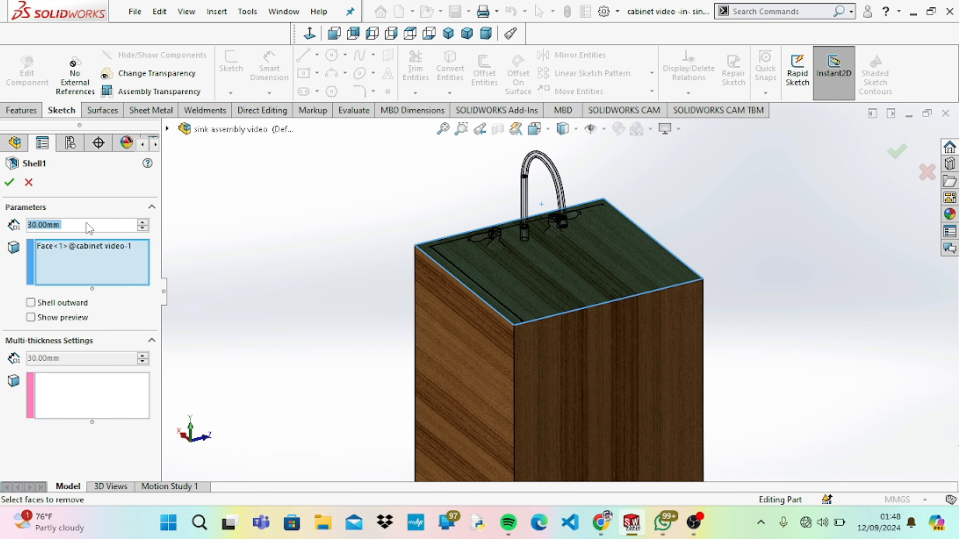
type("20")
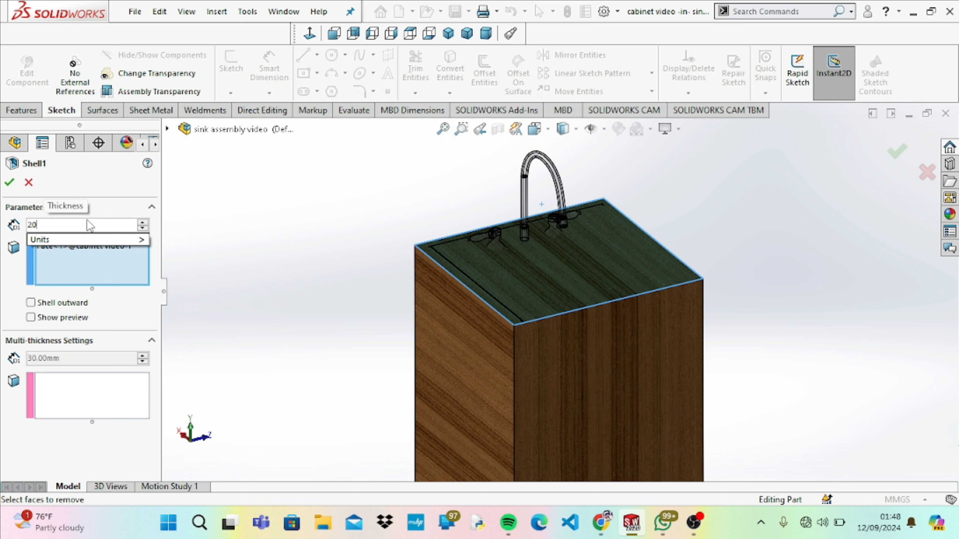
key("Return")
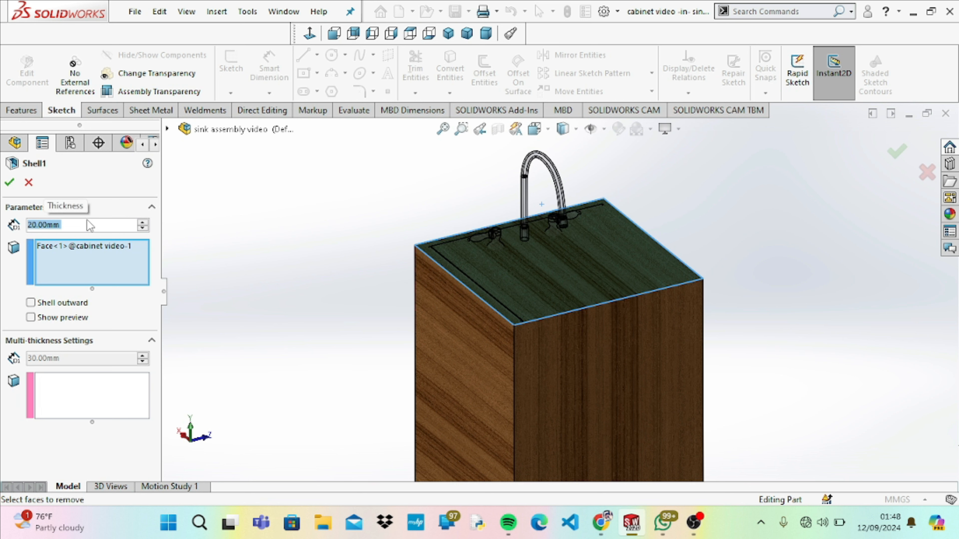
left_click(9, 183)
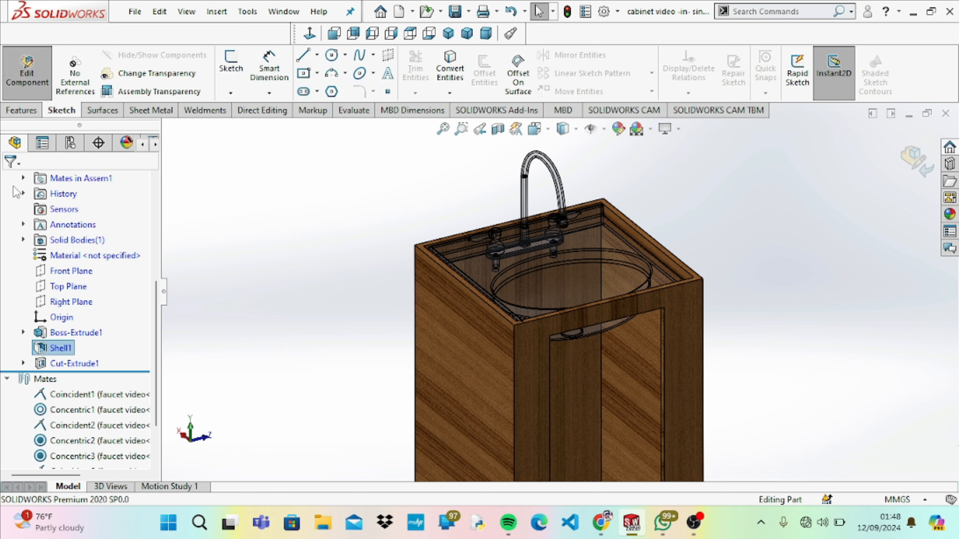
left_click(194, 247)
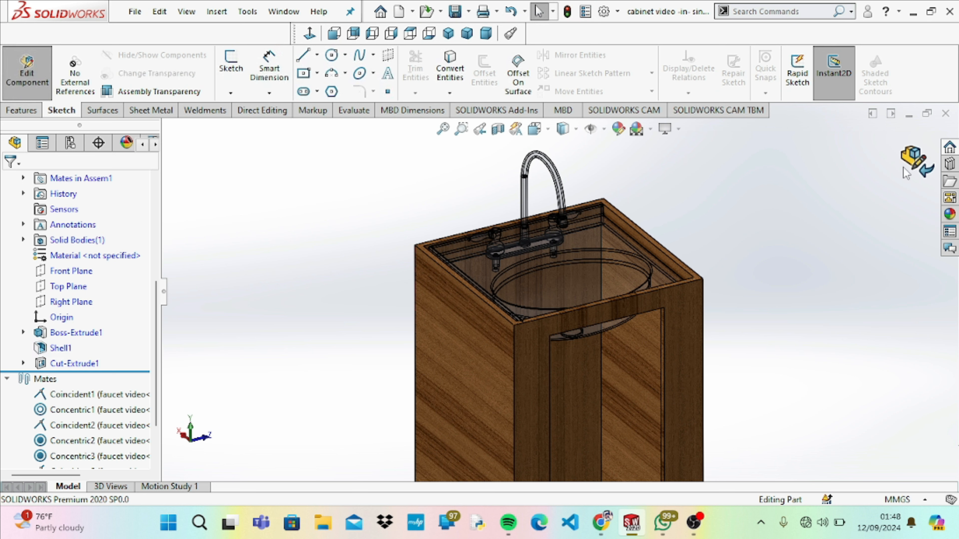
left_click(916, 160)
Examine from above and up close how the sink's edge meets the cabinet walls at the front corner
key("Down")
key("Down")
key("Down")
key("Down")
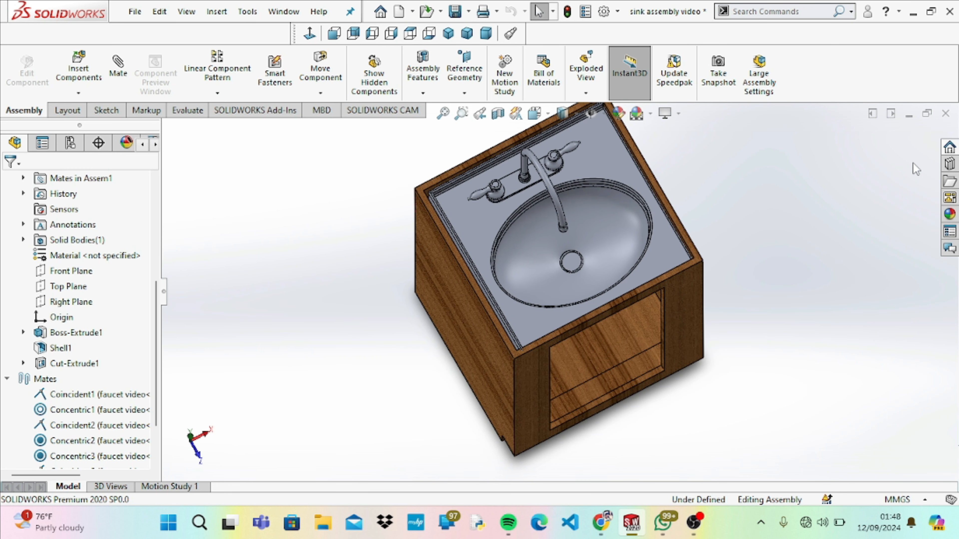
key("Up")
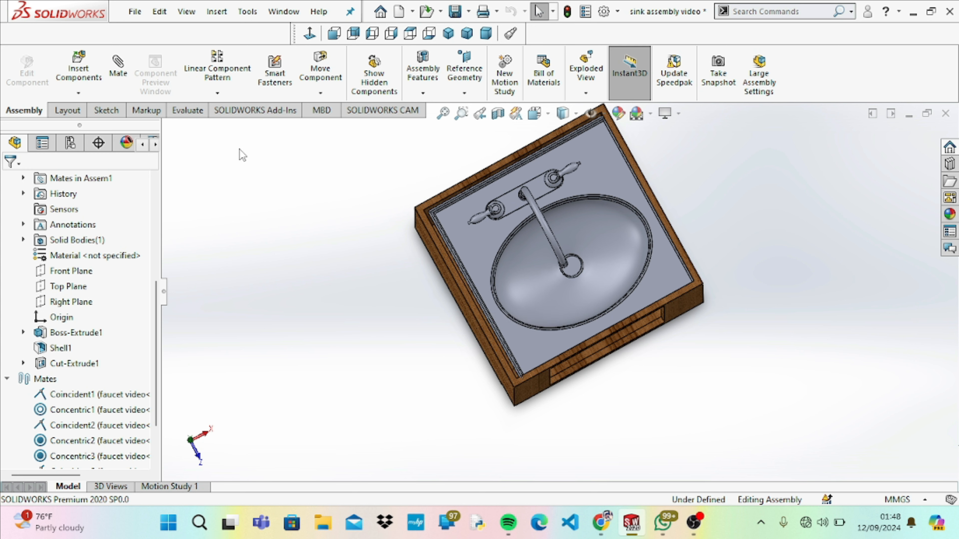
left_click(461, 113)
left_click_drag(486, 364, 588, 403)
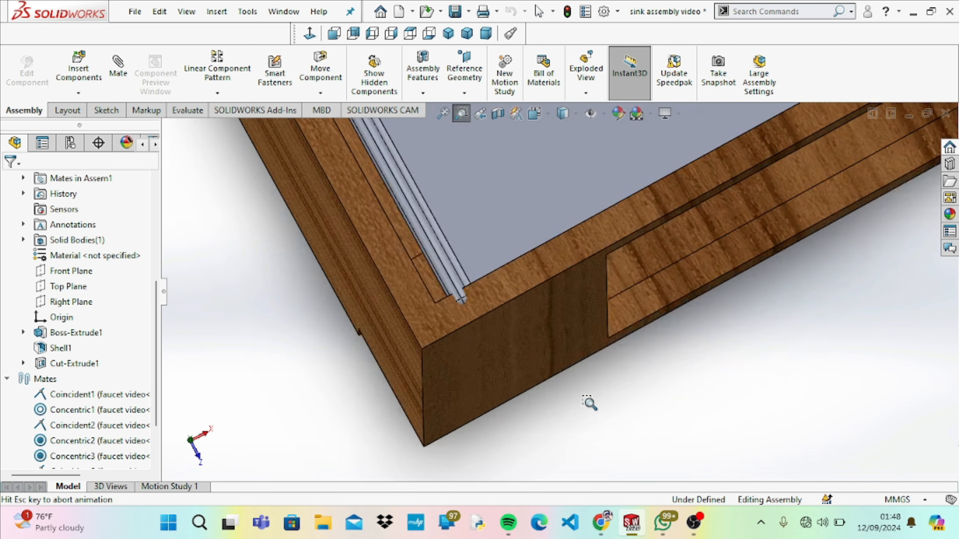
key("Left")
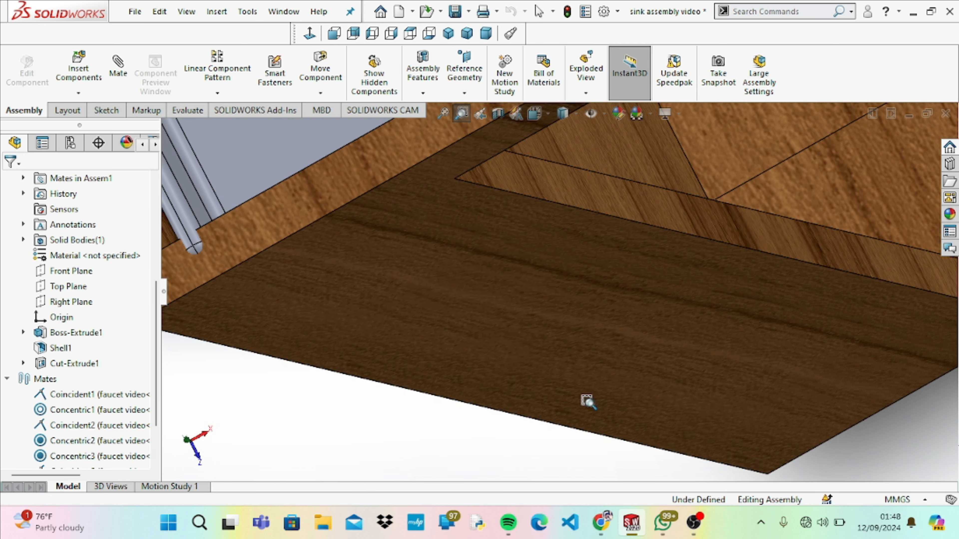
key("Down")
key("Up")
key("Right")
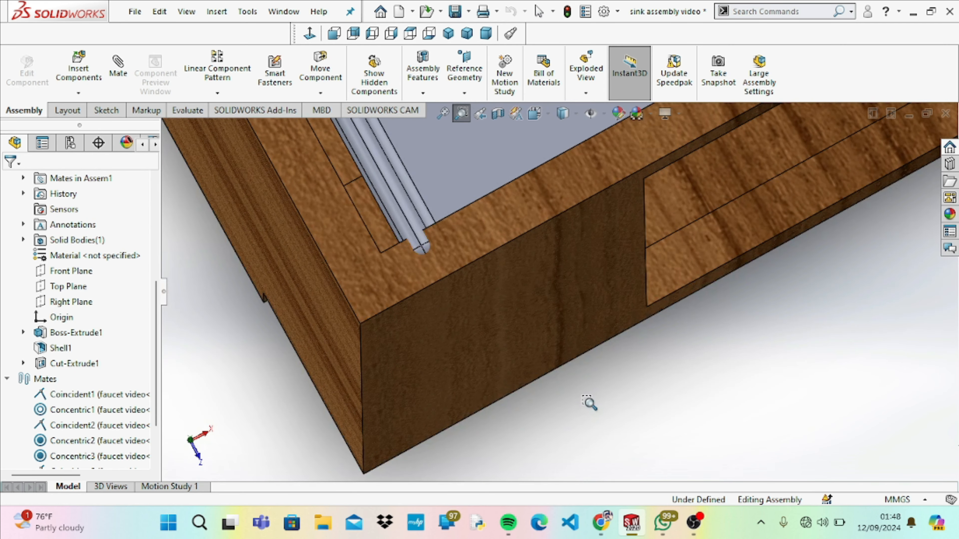
key("Down")
key("Right")
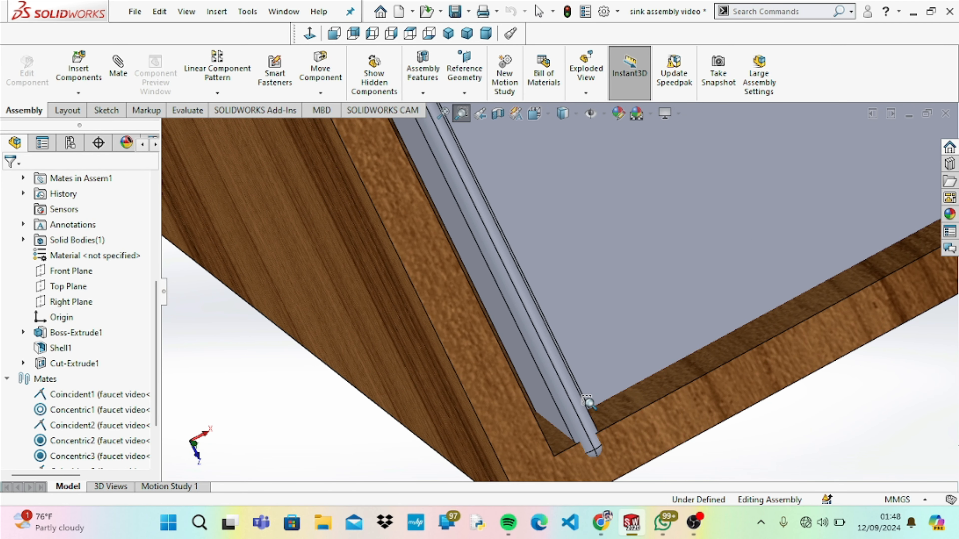
key("Left")
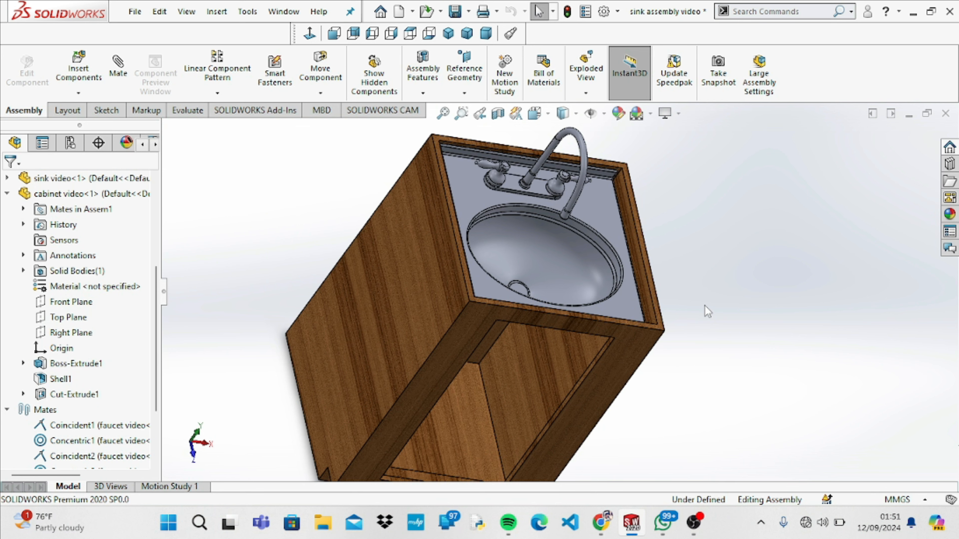
Edit the sink's base sketch in context to set its front-to-back depth to 575 mm, and return to the assembly
right_click(609, 198)
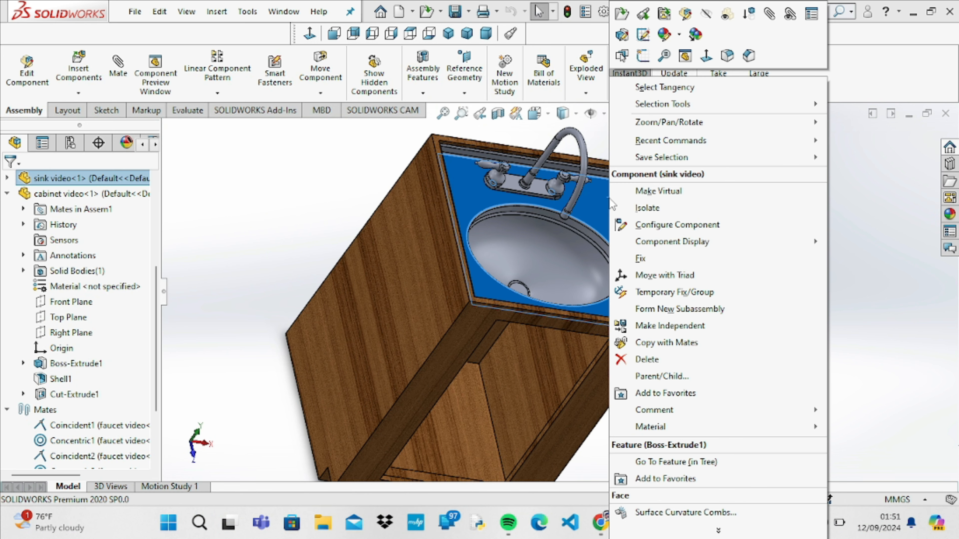
left_click(643, 34)
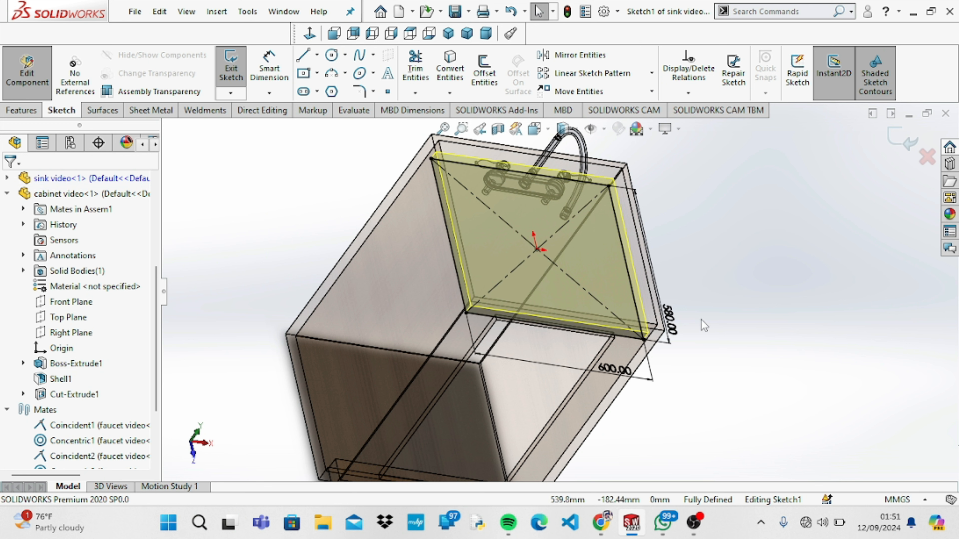
left_click(668, 316)
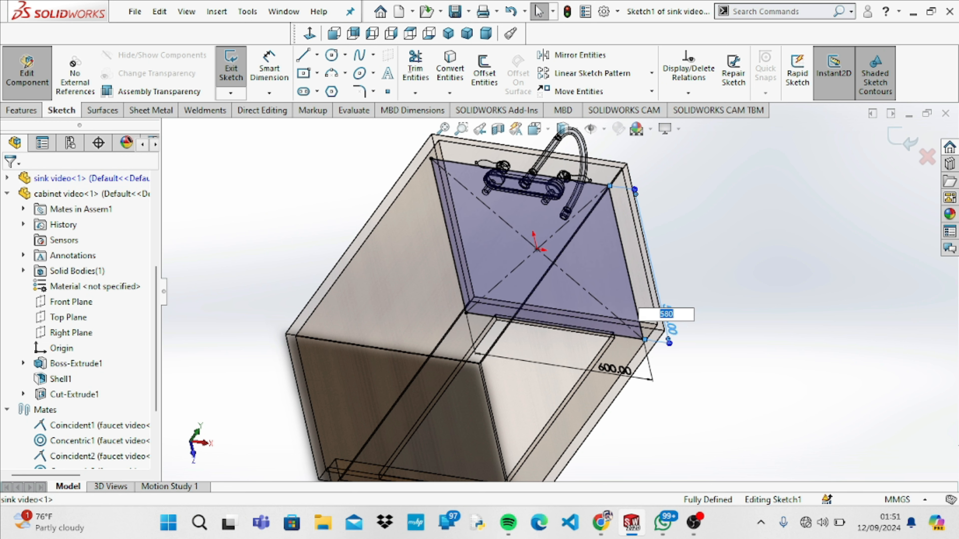
type("57")
type("0")
key("Return")
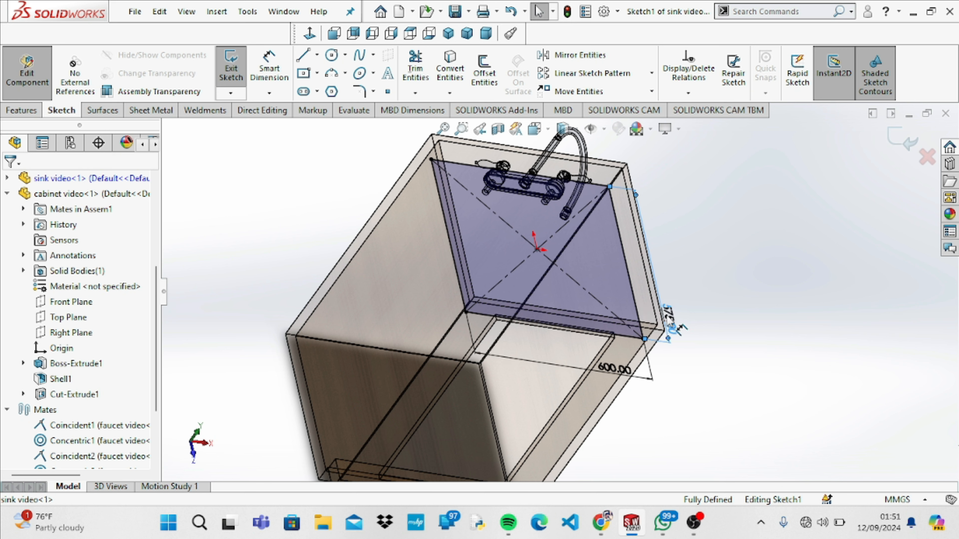
left_click(537, 278)
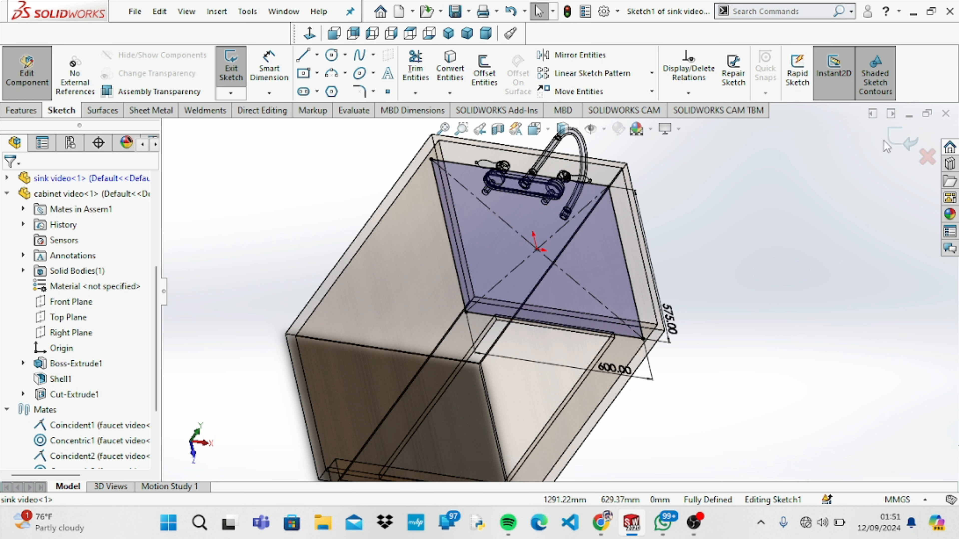
left_click(893, 145)
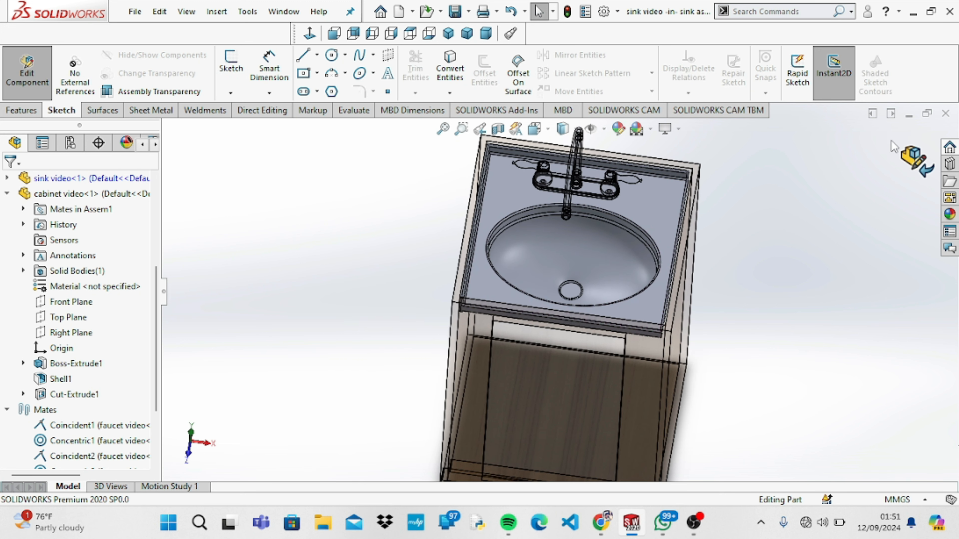
left_click(918, 153)
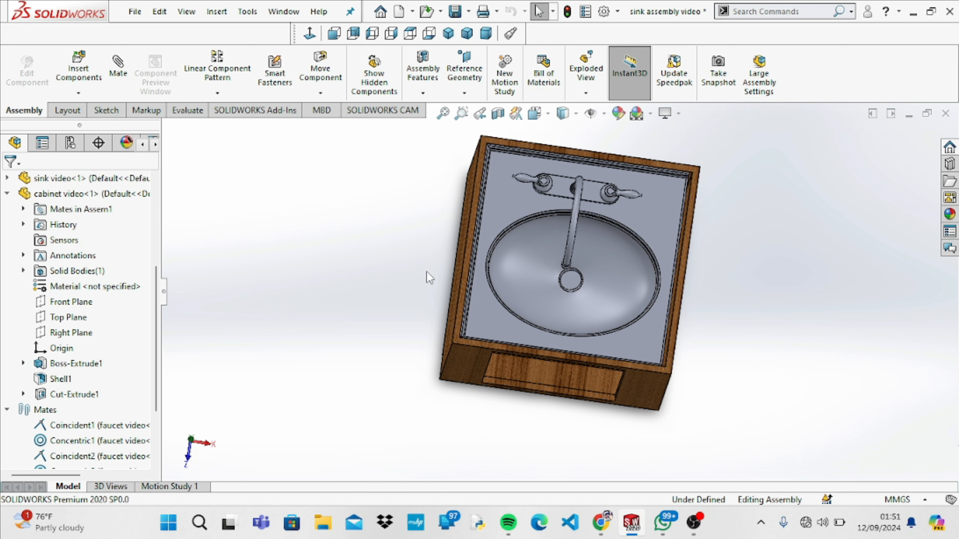
Inspect the resized sink's fit at the cabinet's front corner, and view the whole assembly from the front
left_click(461, 113)
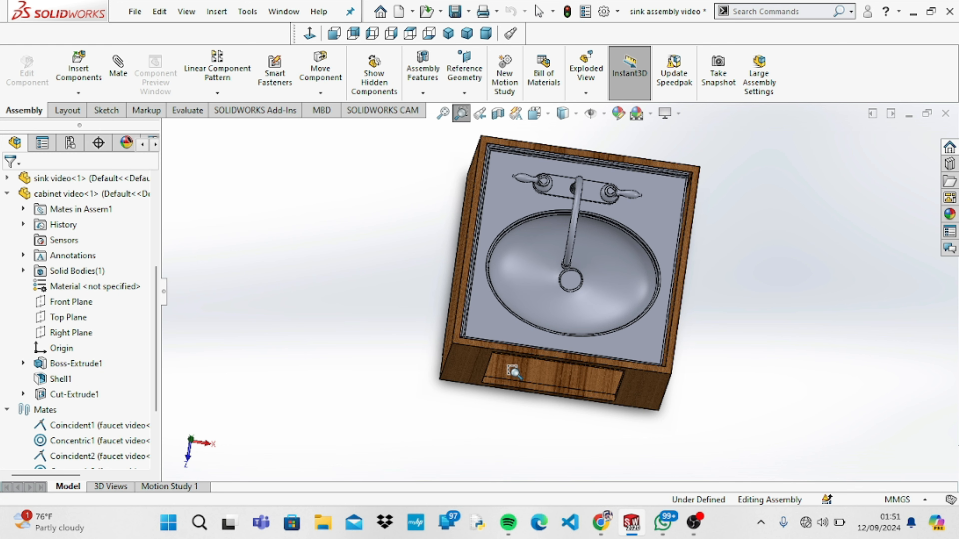
left_click_drag(418, 299, 517, 357)
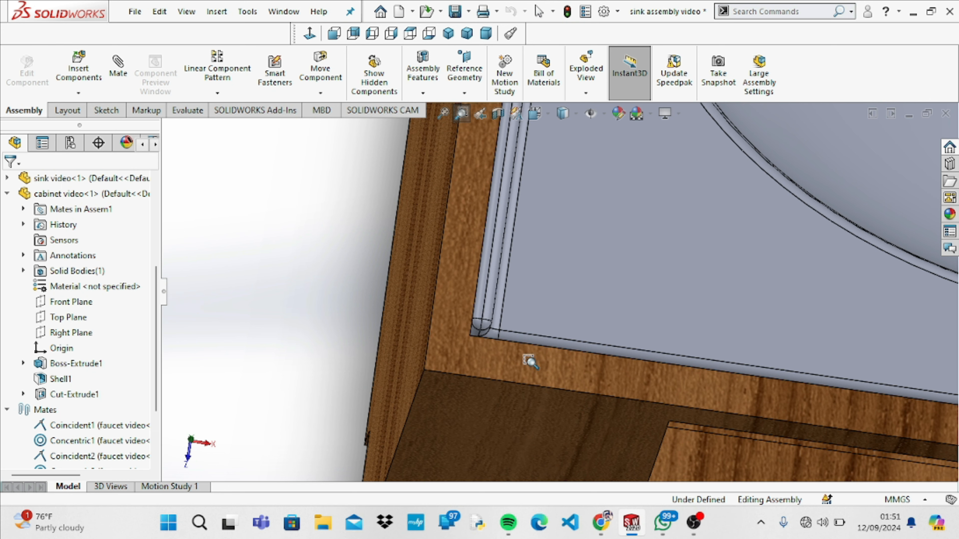
key("f")
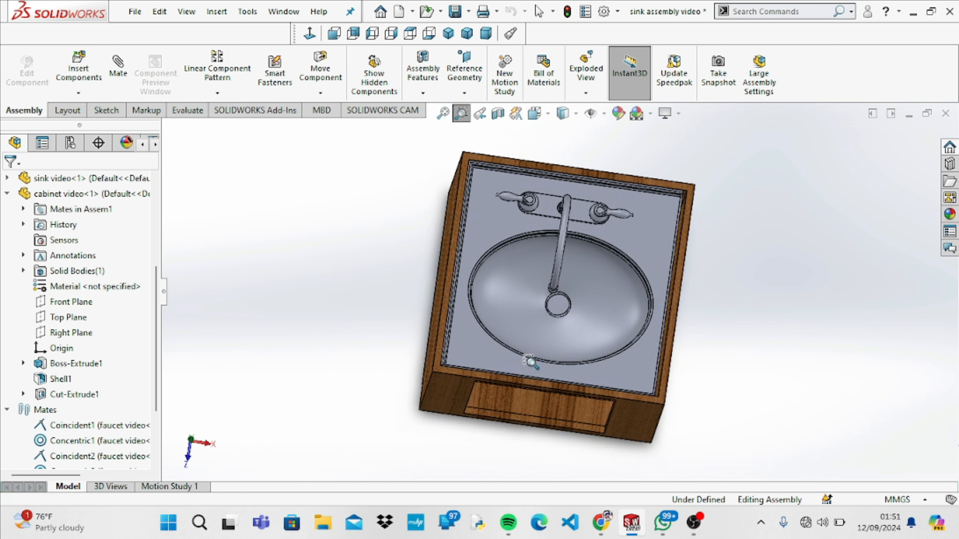
key("Up")
key("Up")
key("Up")
key("Up")
key("Up")
key("Down")
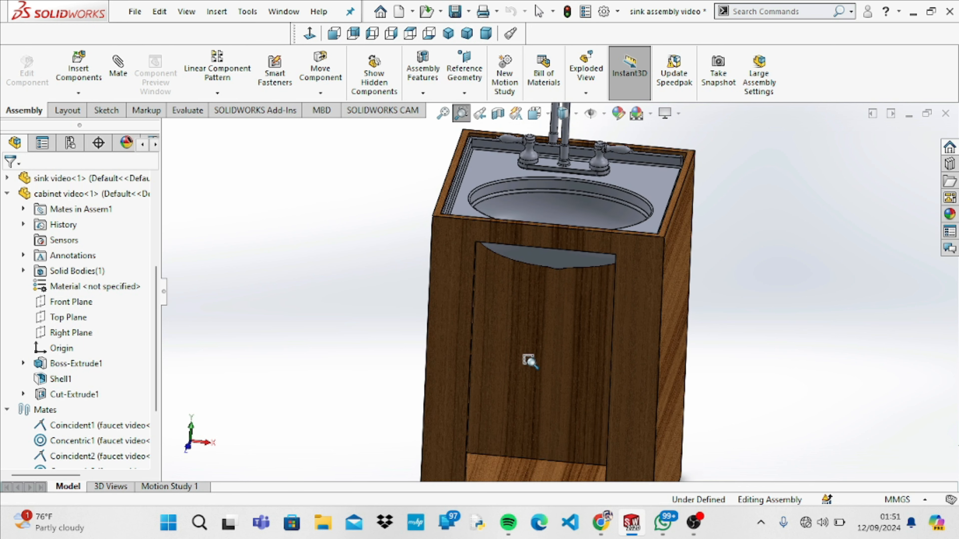
key("Left")
key("Left")
key("Right")
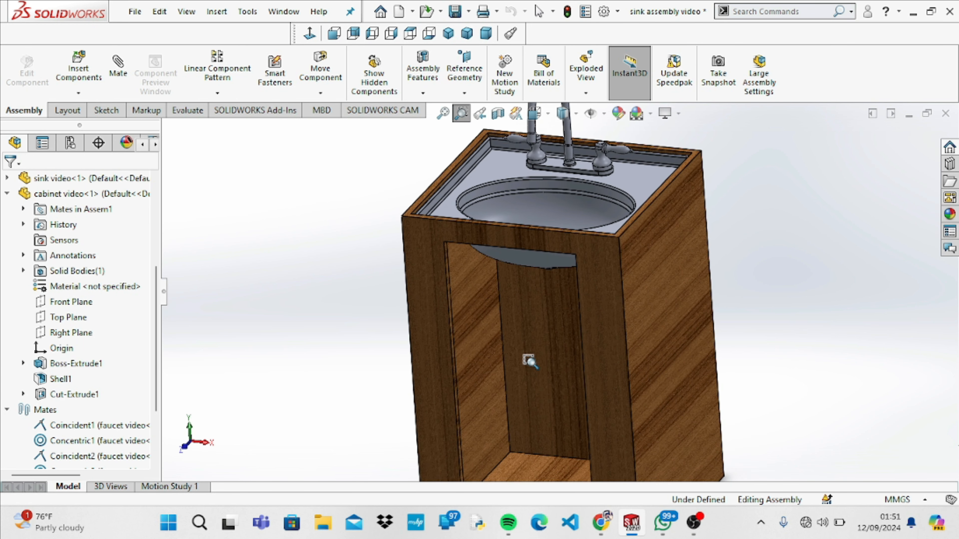
key("Up")
key("Right")
key("Up")
key("Down")
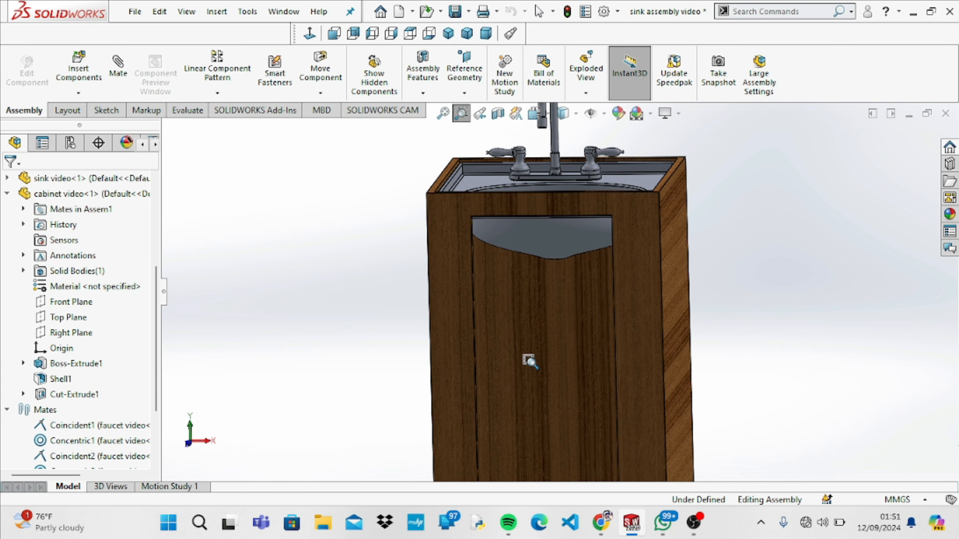
key("f")
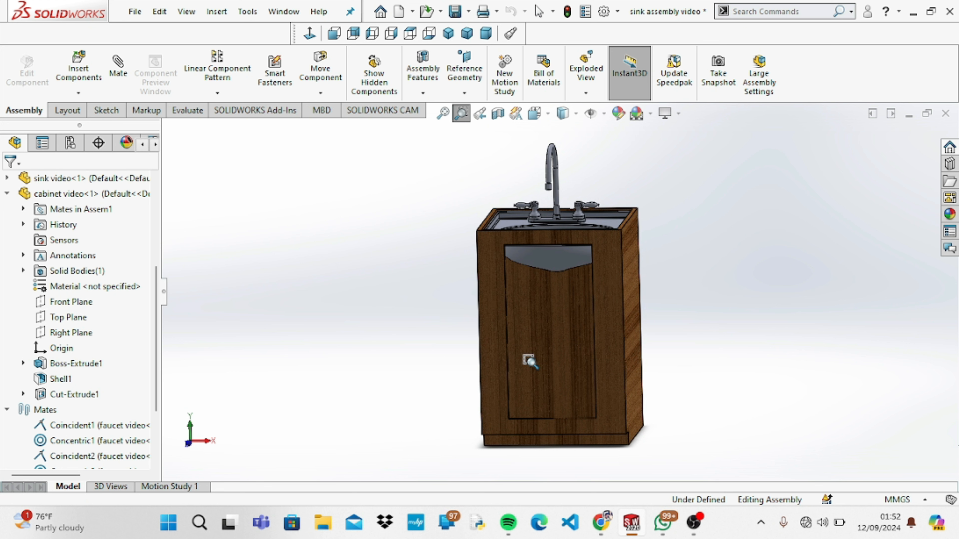
key("Escape")
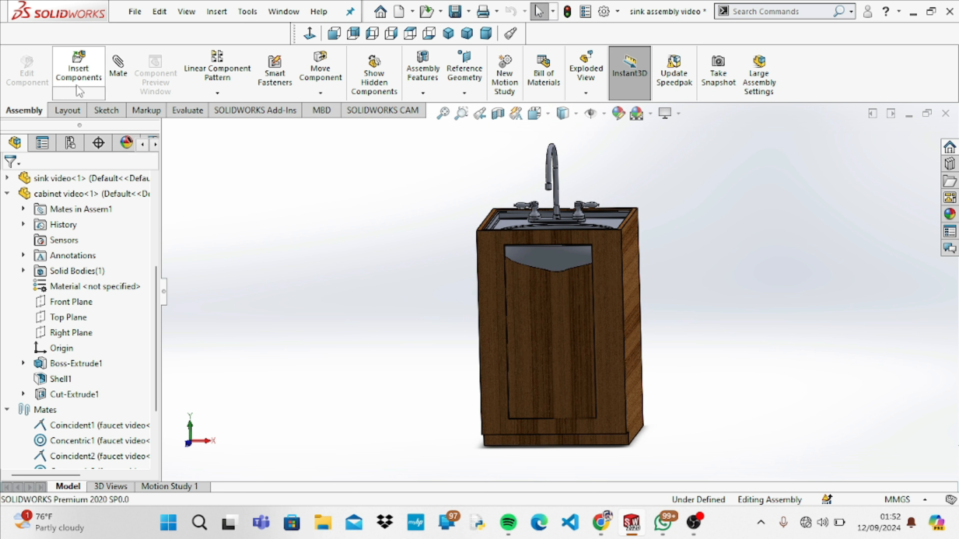
Insert the "cabinet door video" part into the assembly beside the cabinet
left_click(78, 94)
left_click(105, 109)
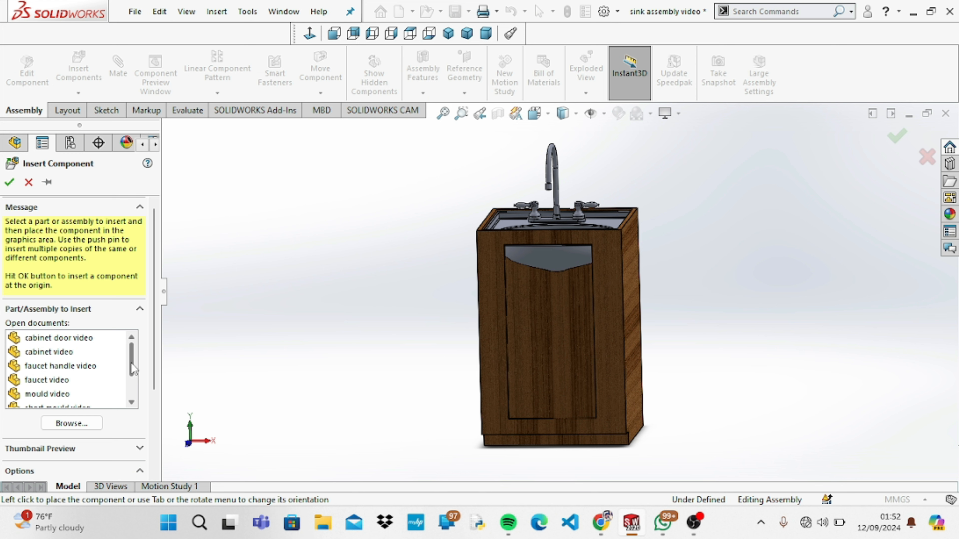
left_click_drag(131, 362, 132, 404)
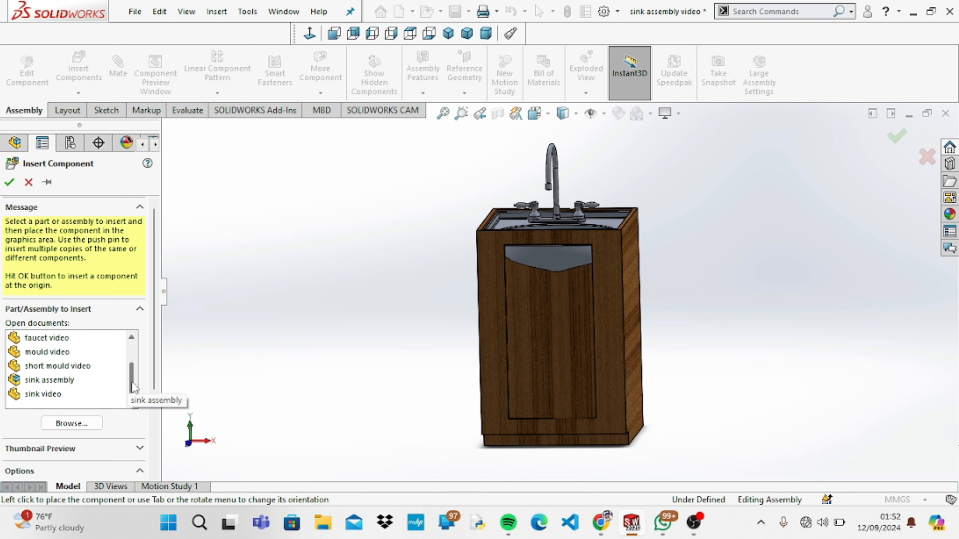
scroll(137, 367, "up", 2)
scroll(137, 366, "up", 1)
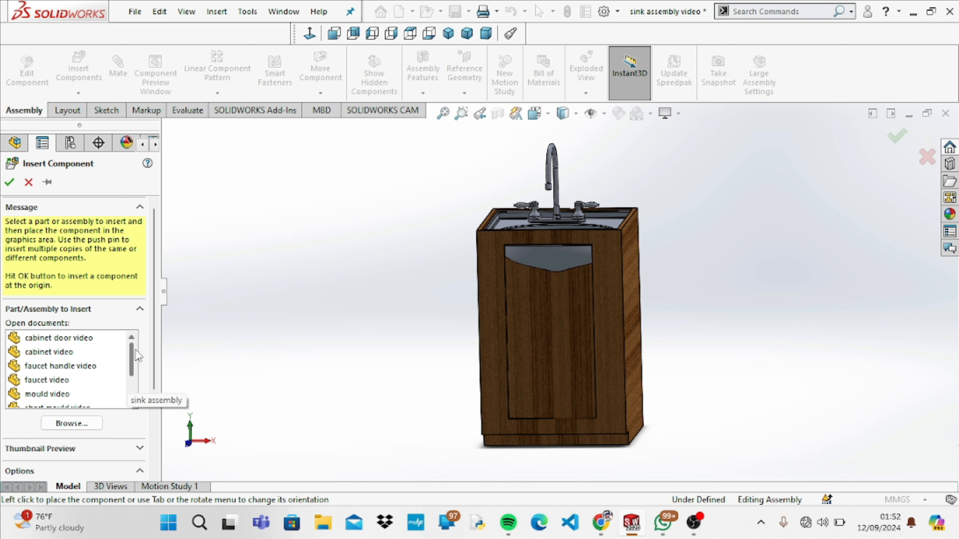
left_click(90, 338)
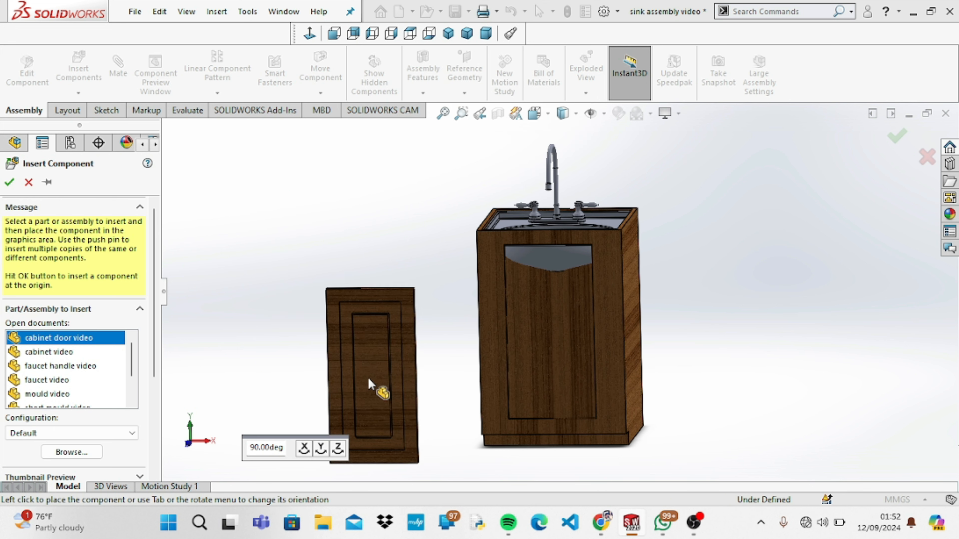
Place the cabinet door video component in the assembly beside the sink cabinet
left_click(309, 389)
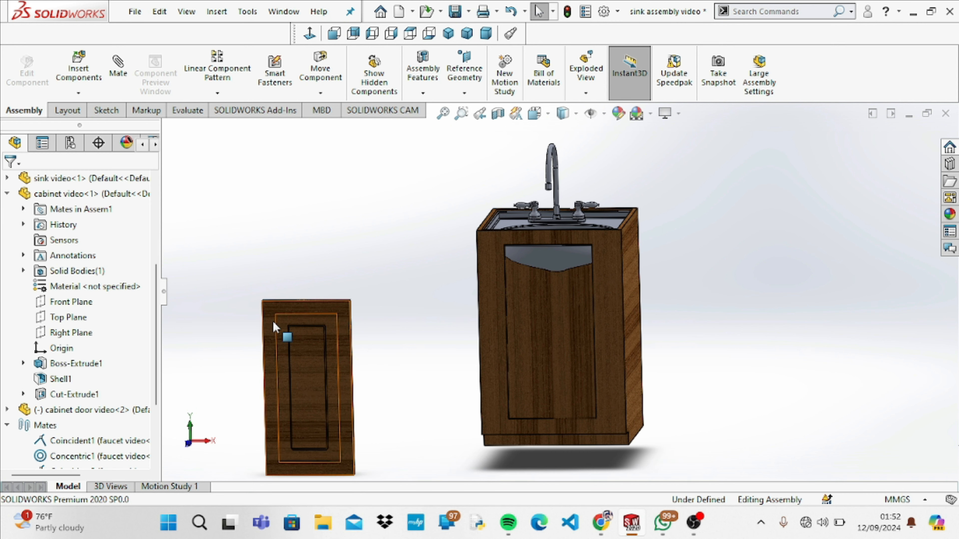
left_click(124, 87)
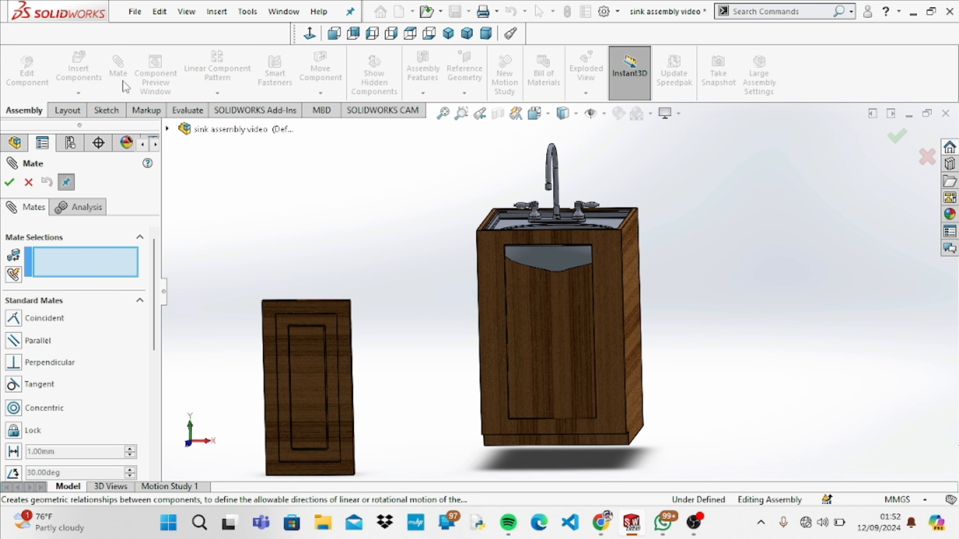
left_click(32, 184)
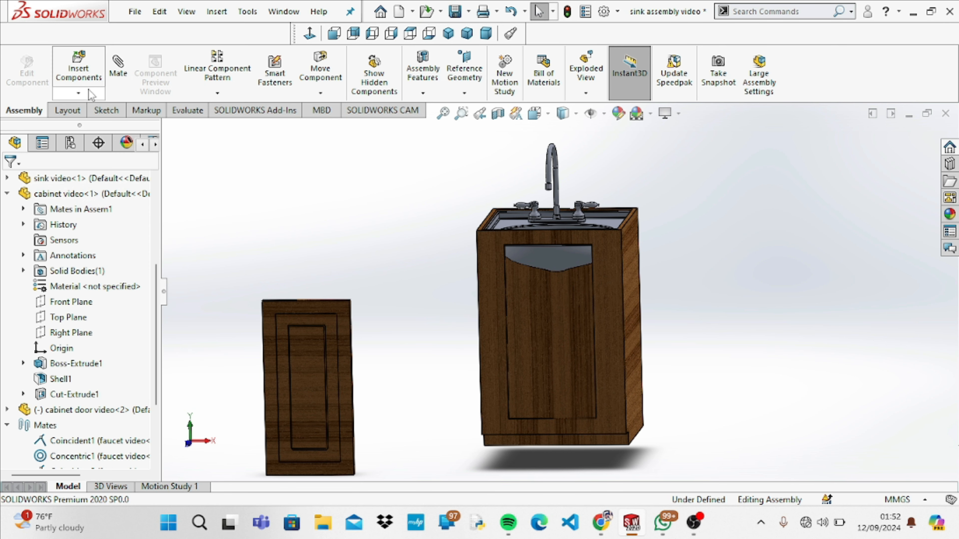
Insert the mould video part rotated 90° about Y and 270° about Z, placing it upright along the cabinet door's right edge
left_click(89, 94)
left_click(92, 109)
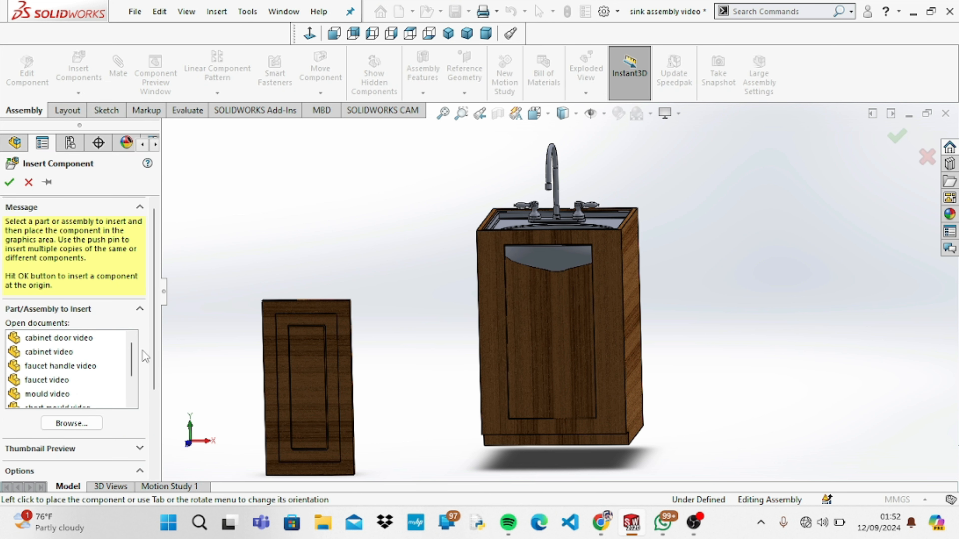
left_click_drag(134, 361, 130, 391)
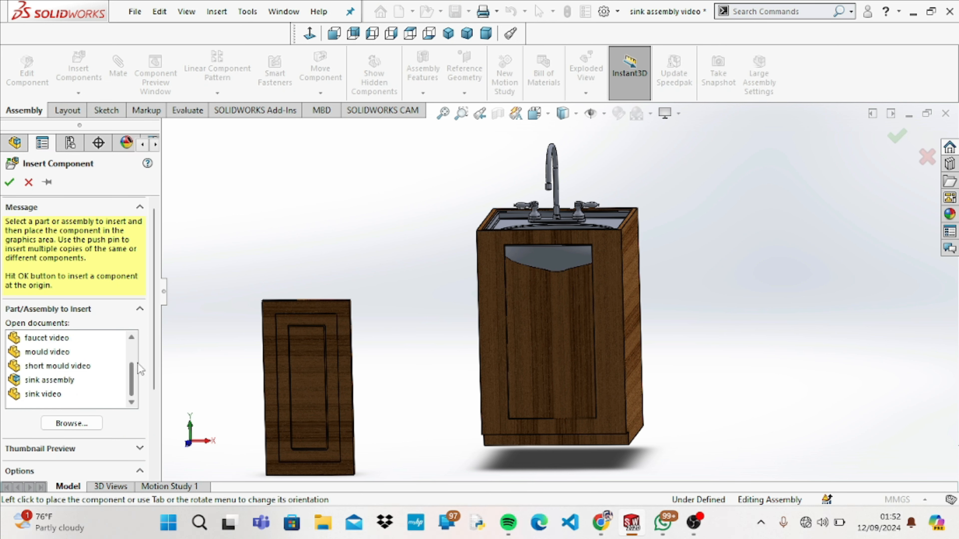
left_click_drag(132, 374, 132, 325)
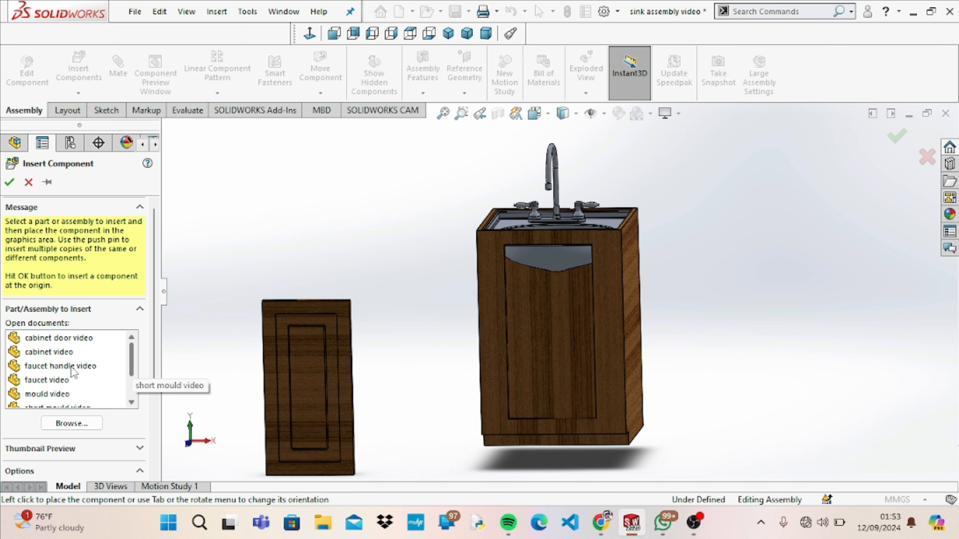
left_click_drag(134, 370, 133, 380)
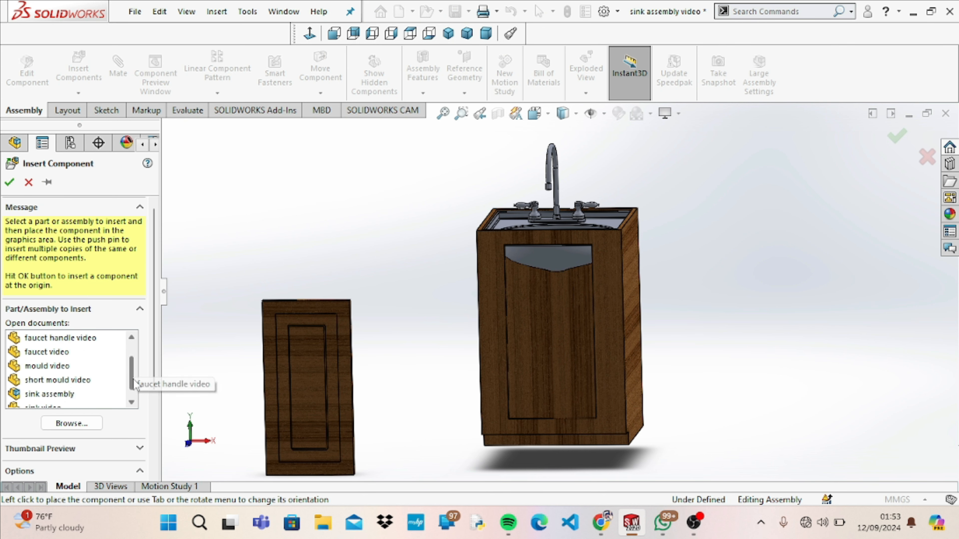
left_click(64, 366)
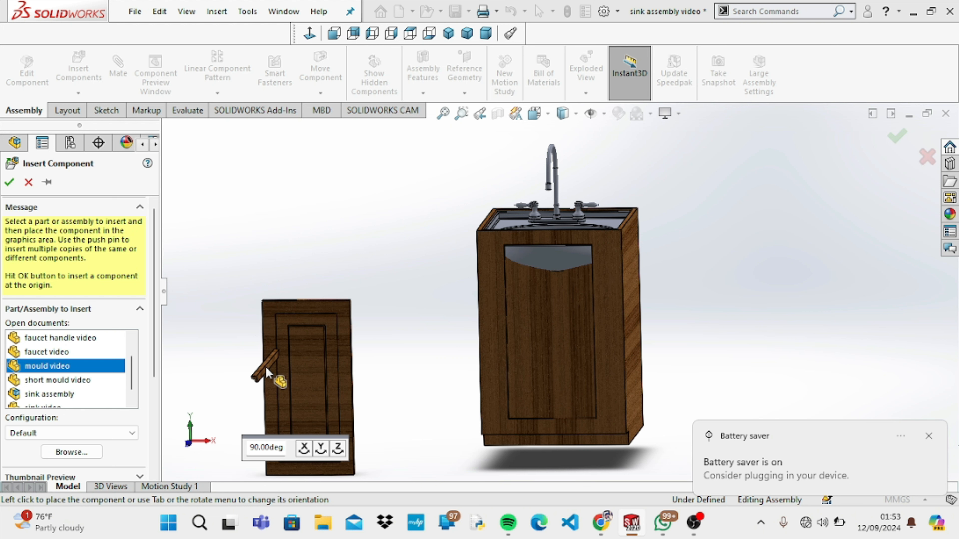
left_click(321, 448)
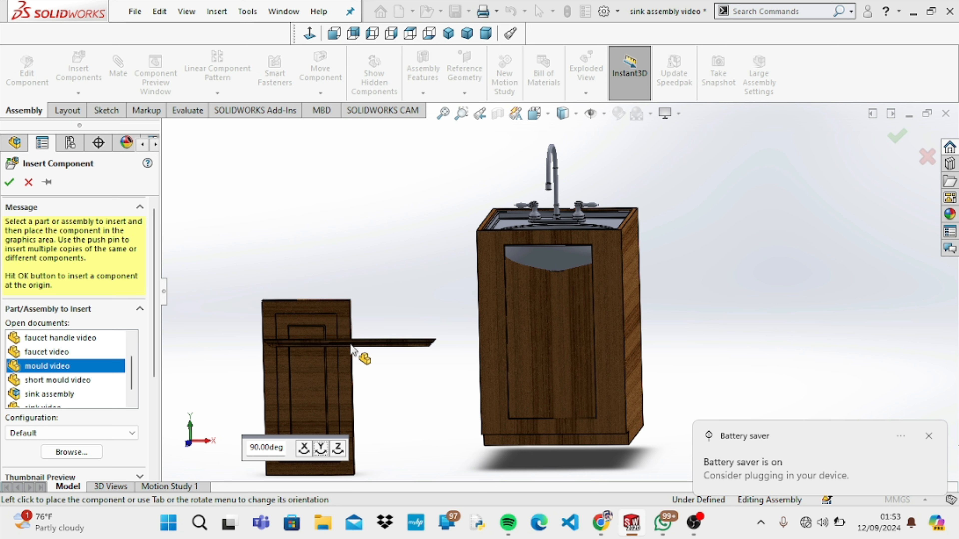
left_click(338, 448)
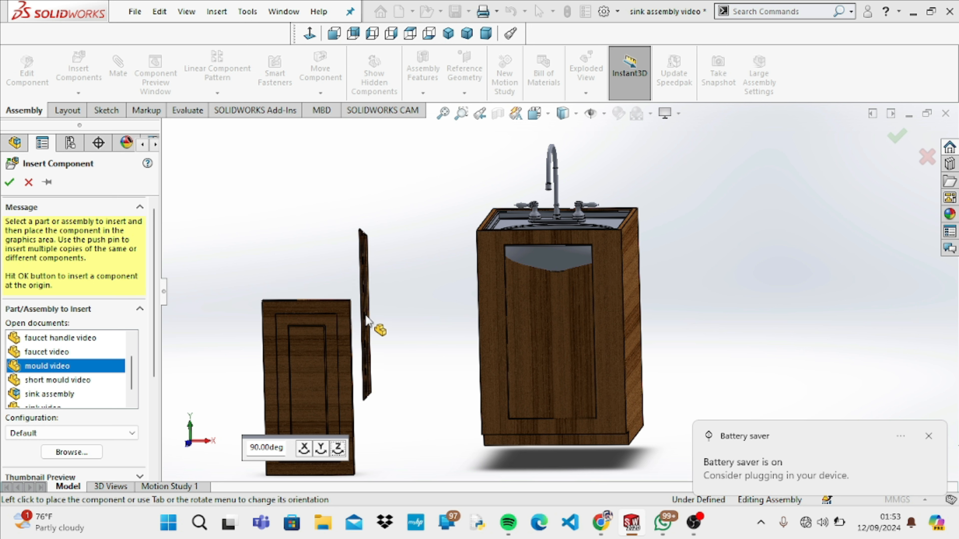
left_click(338, 446)
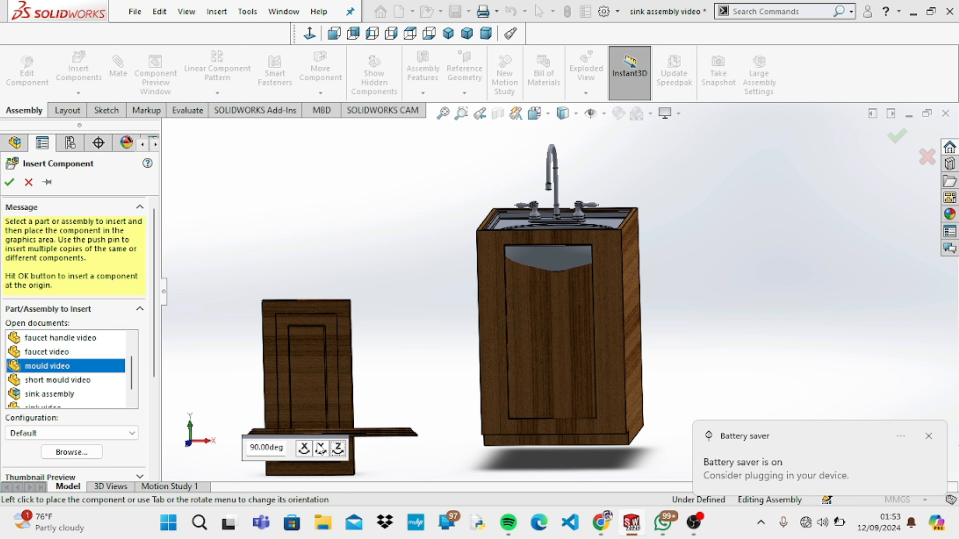
left_click(338, 453)
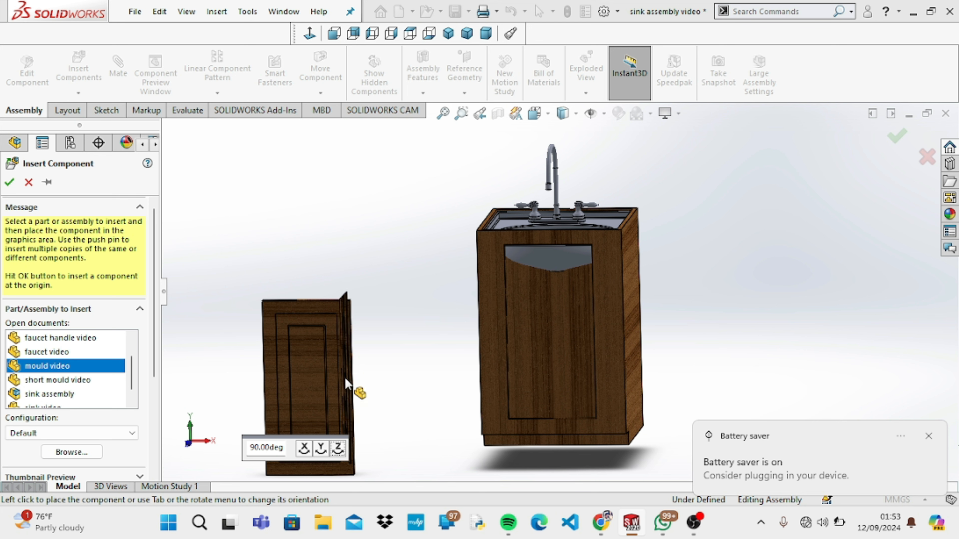
left_click(348, 389)
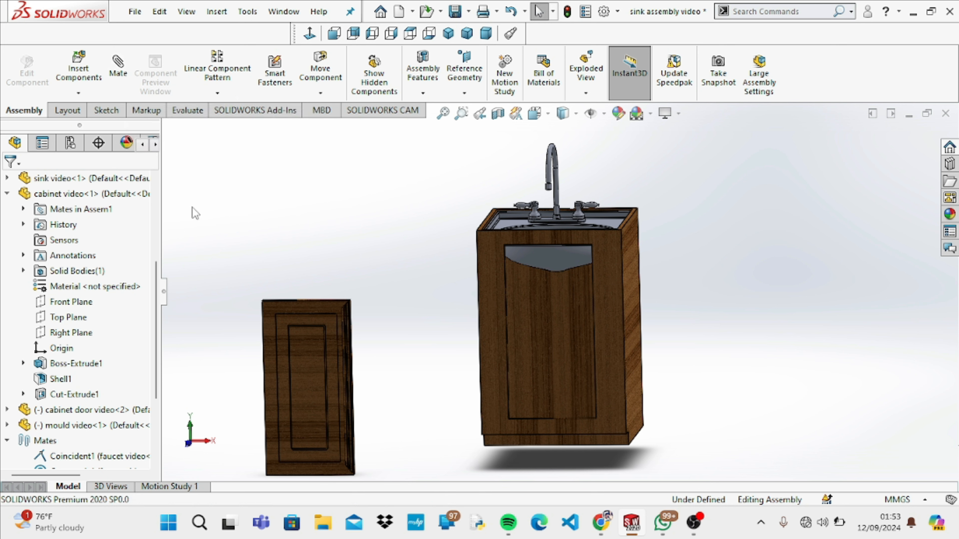
Add a coincident mate between the mould's long outer edge and the cabinet door's front right vertical edge
left_click(120, 80)
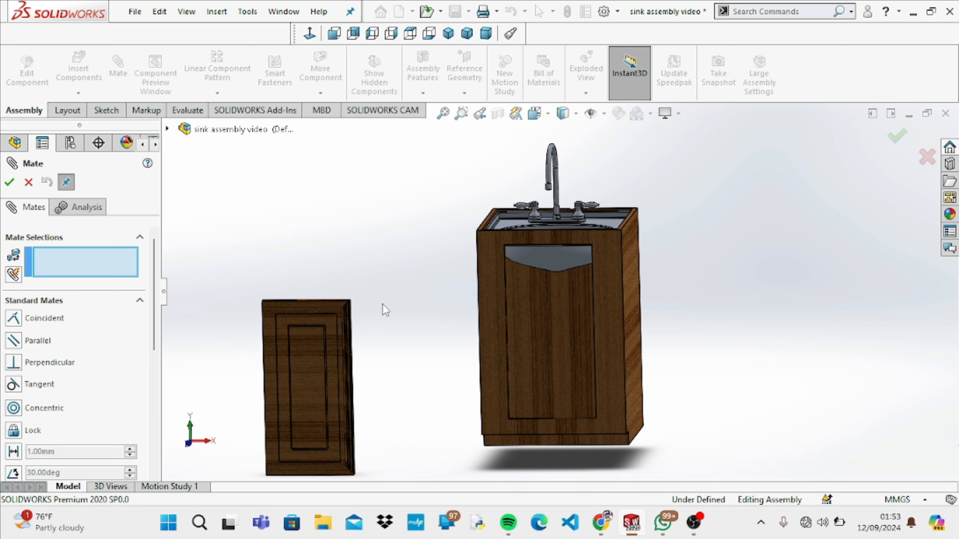
left_click(460, 113)
left_click_drag(323, 256, 394, 479)
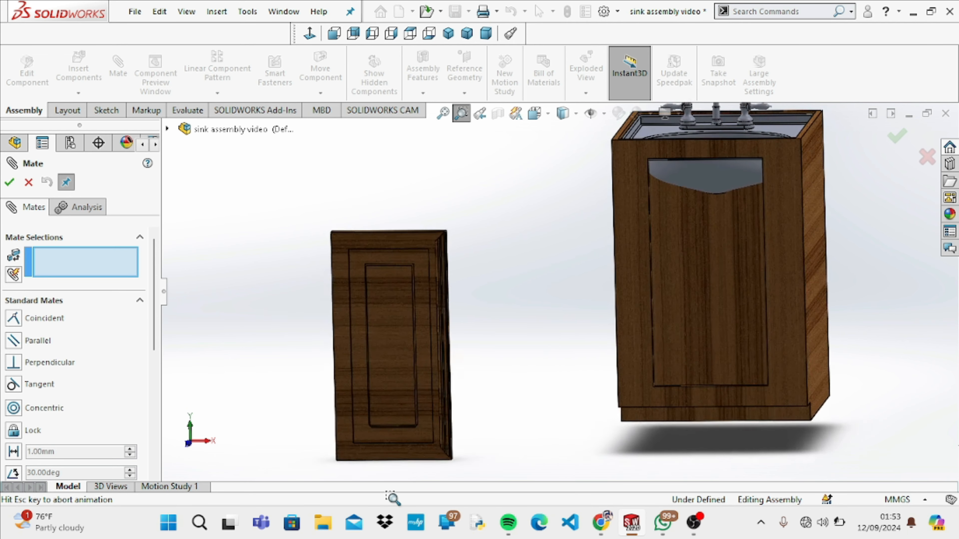
key("Left")
key("Left")
key("Left")
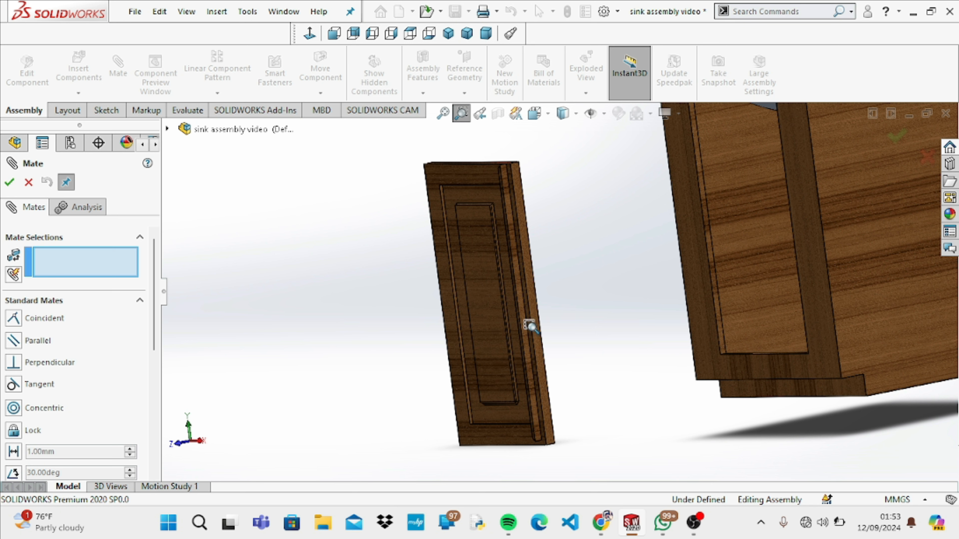
key("Escape")
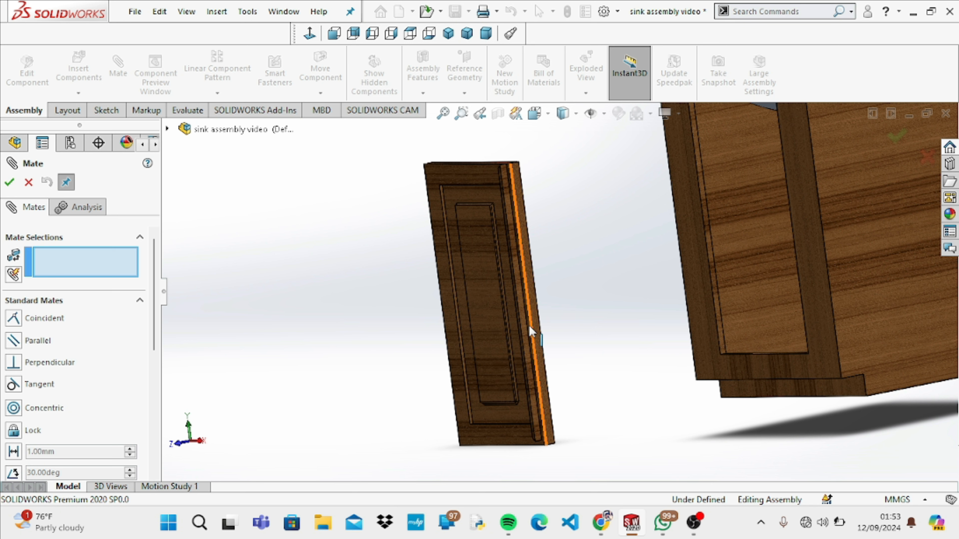
left_click(526, 321)
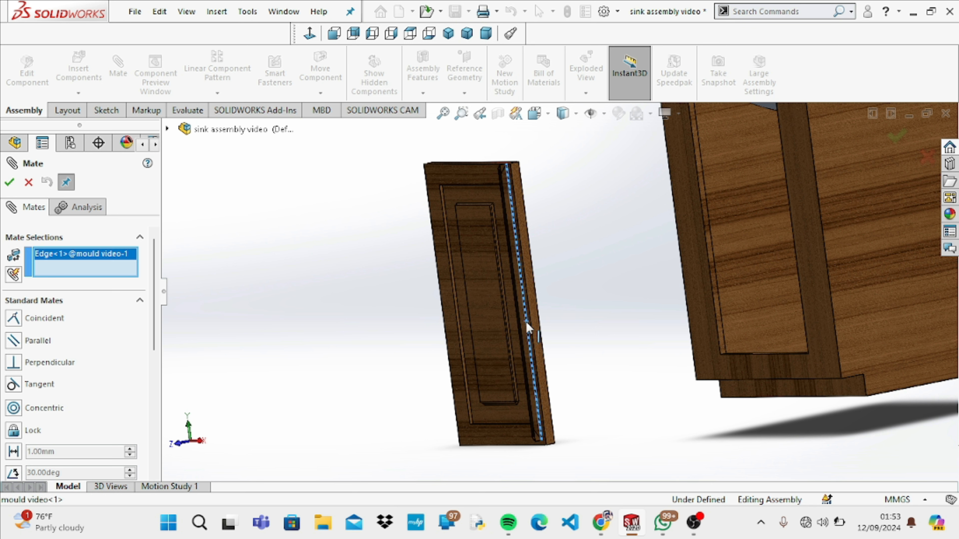
left_click(530, 323)
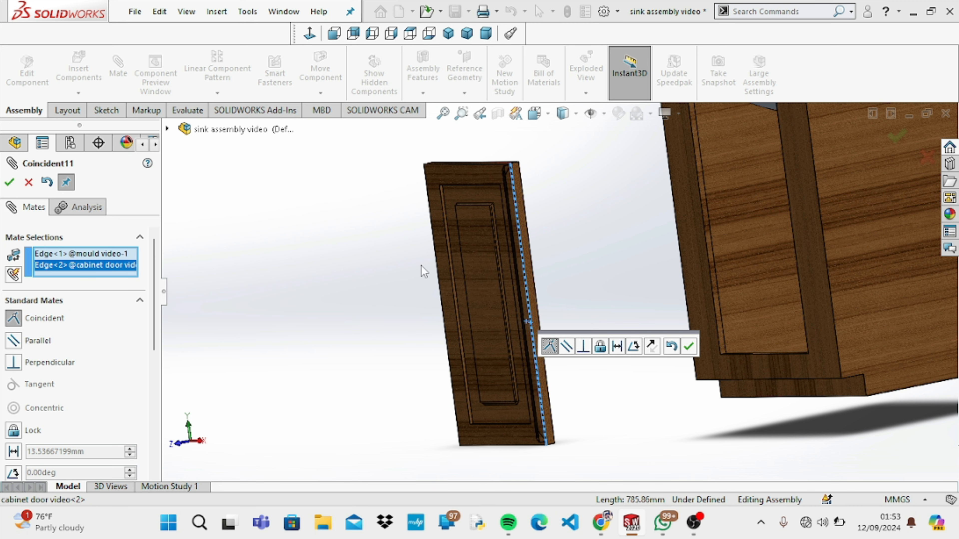
left_click(10, 184)
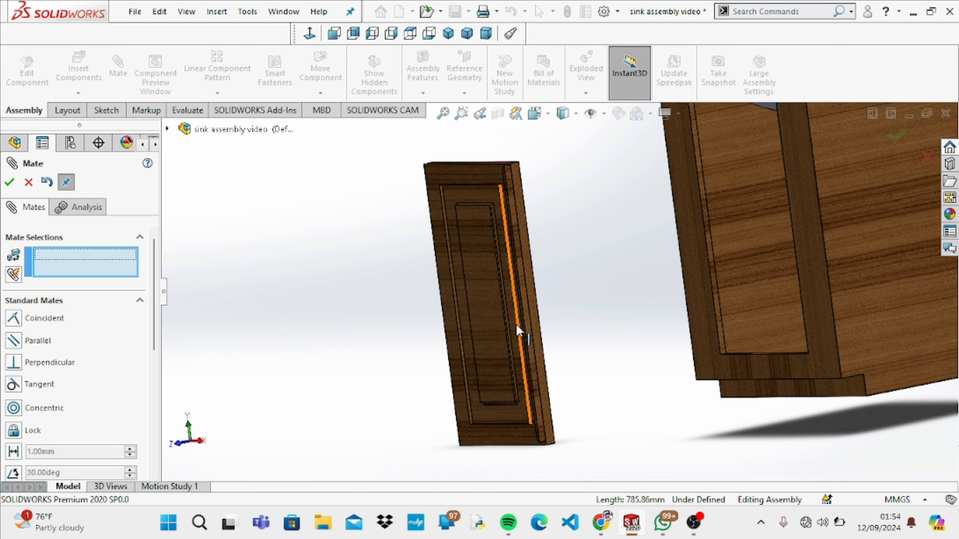
Add a coincident mate between the mould's lower end edge and the door's short thickness edge at the bottom right corner
left_click_drag(528, 325, 537, 306)
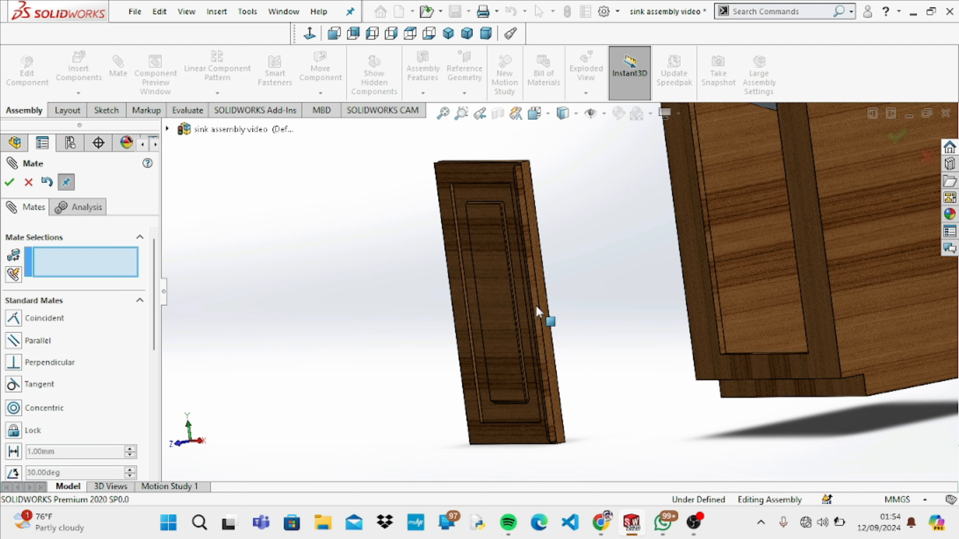
key("Up")
key("Up")
key("Up")
key("Up")
key("Up")
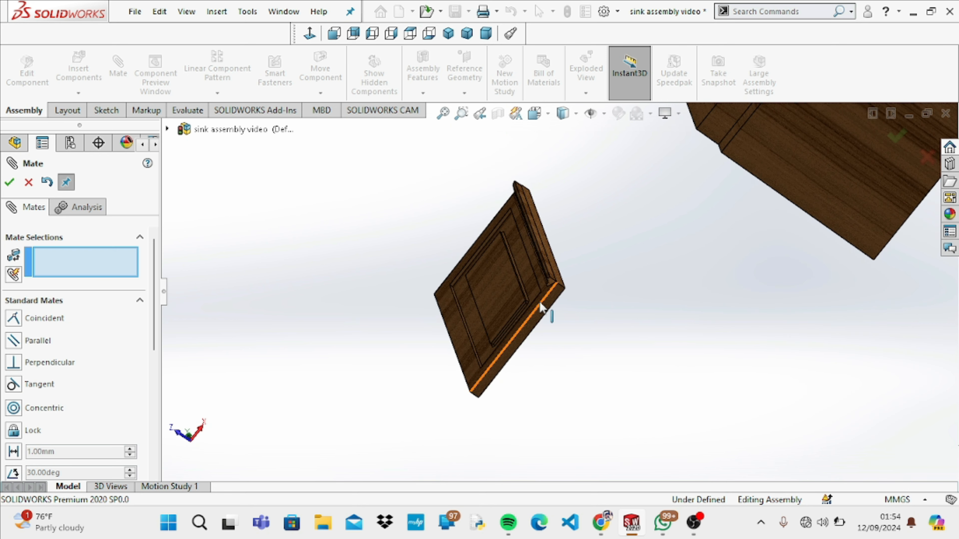
left_click(554, 279)
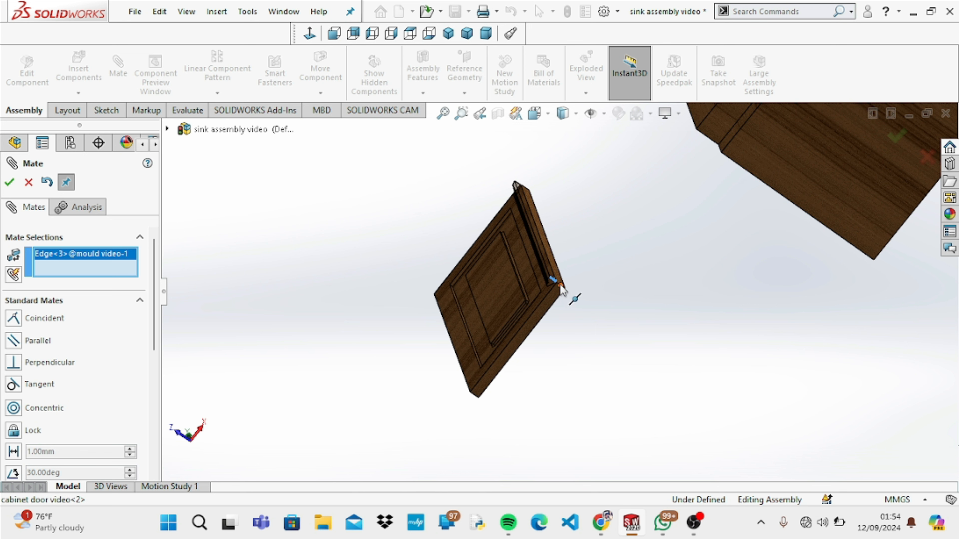
left_click(558, 284)
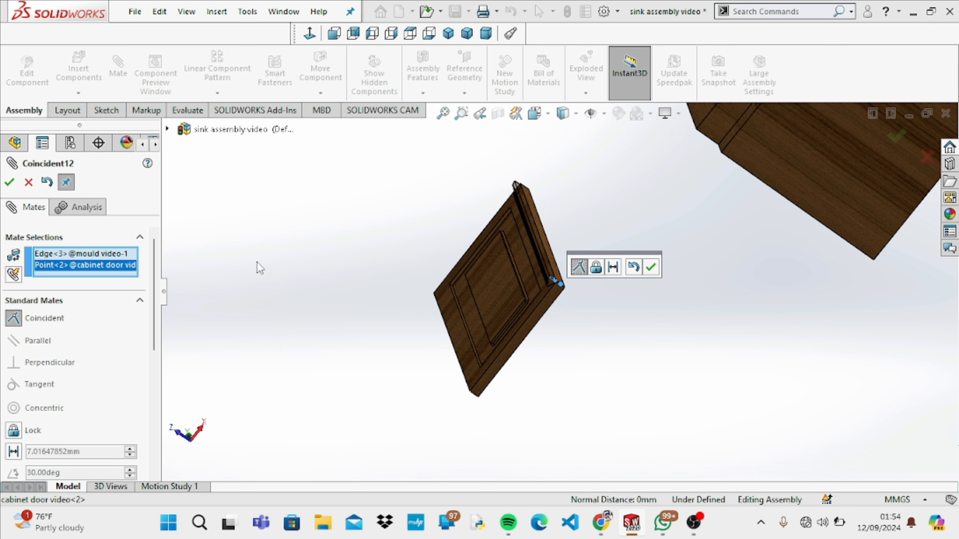
left_click(125, 265)
key("Delete")
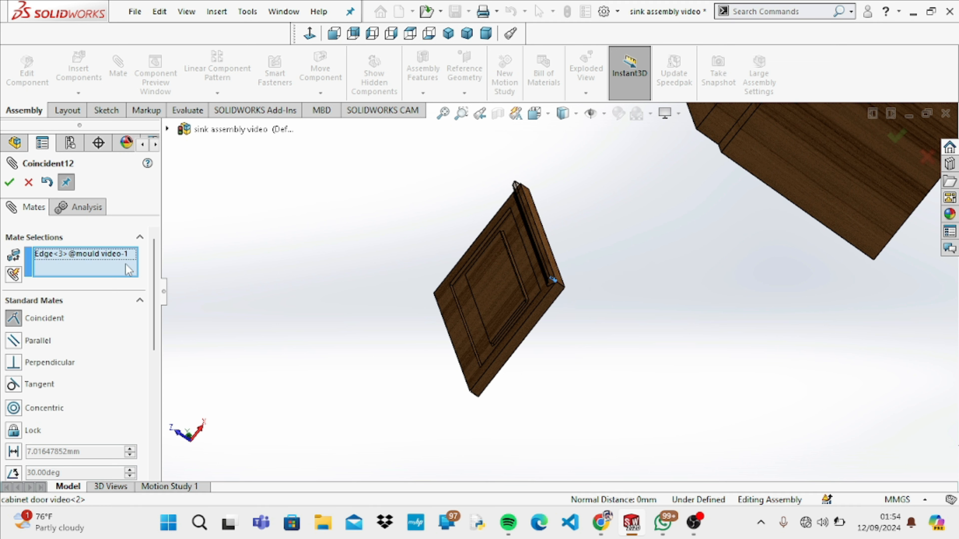
scroll(528, 227, "down", 3)
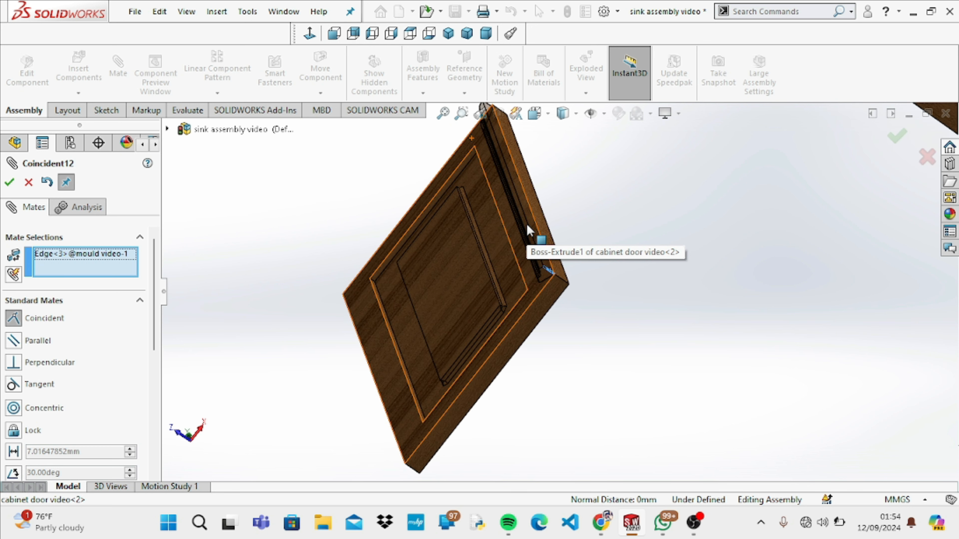
left_click(561, 279)
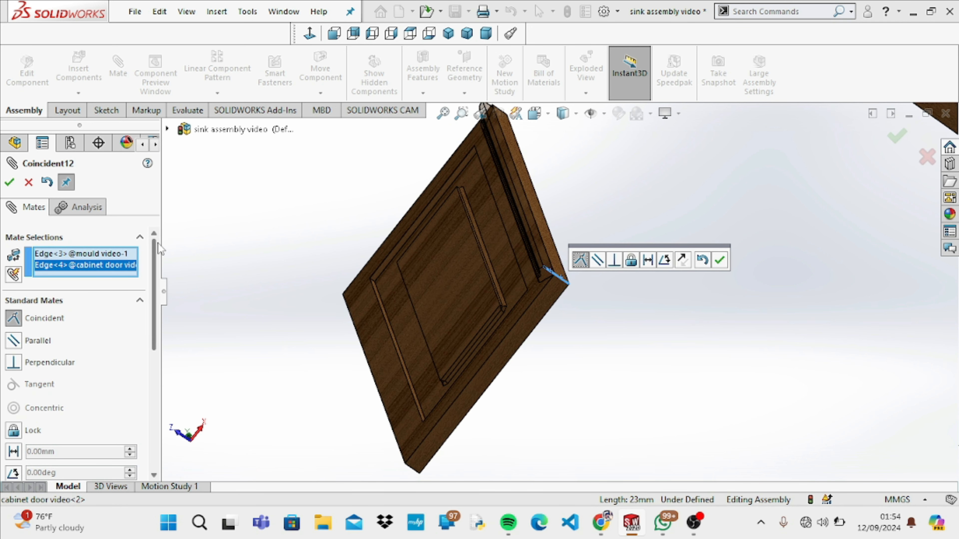
left_click(12, 183)
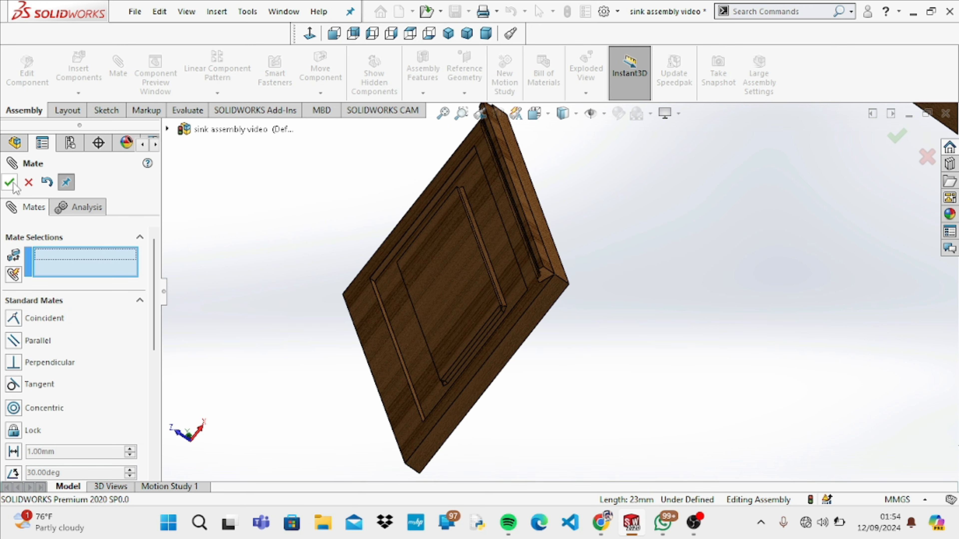
Examine how the mated mould fits at the cabinet door's upper right corner and leave the Mate command
middle_click_drag(489, 287, 503, 387)
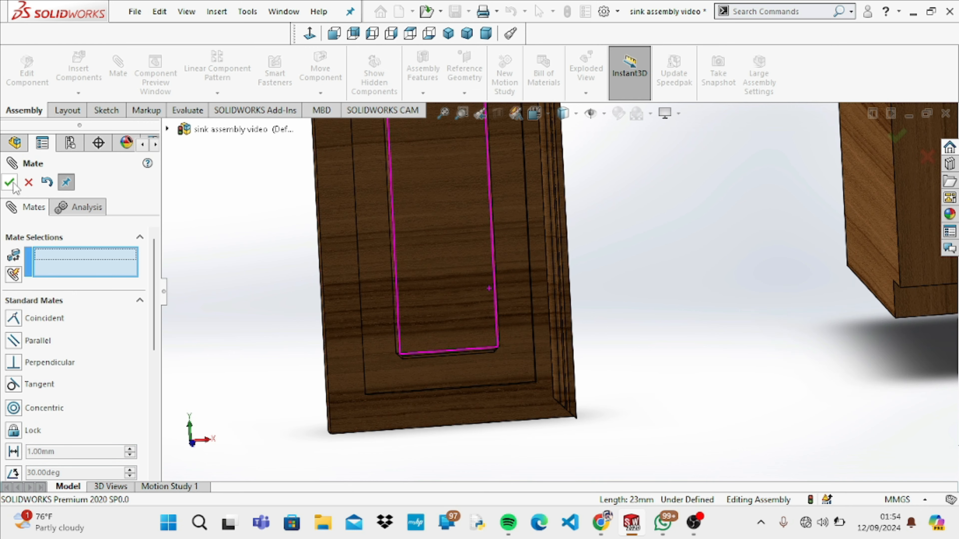
scroll(412, 257, "up", 5)
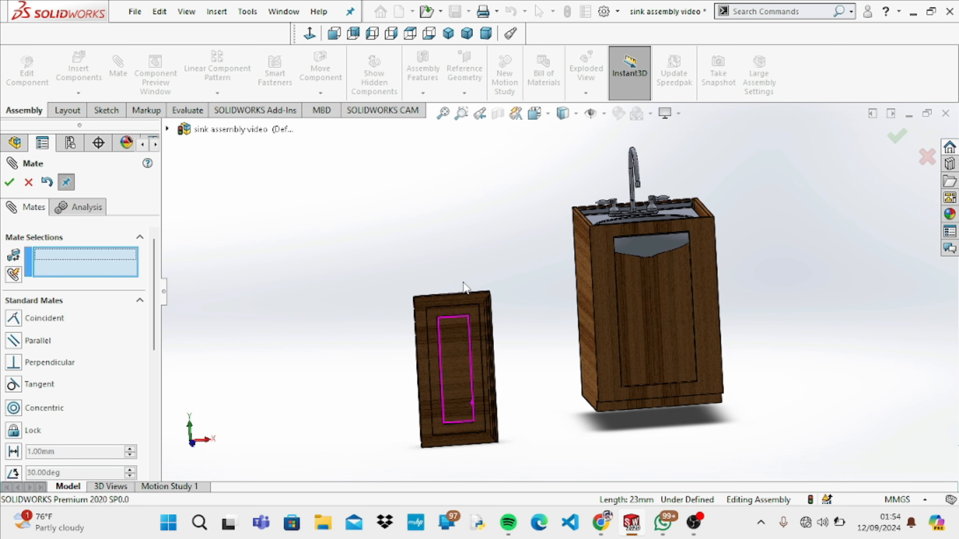
left_click(461, 113)
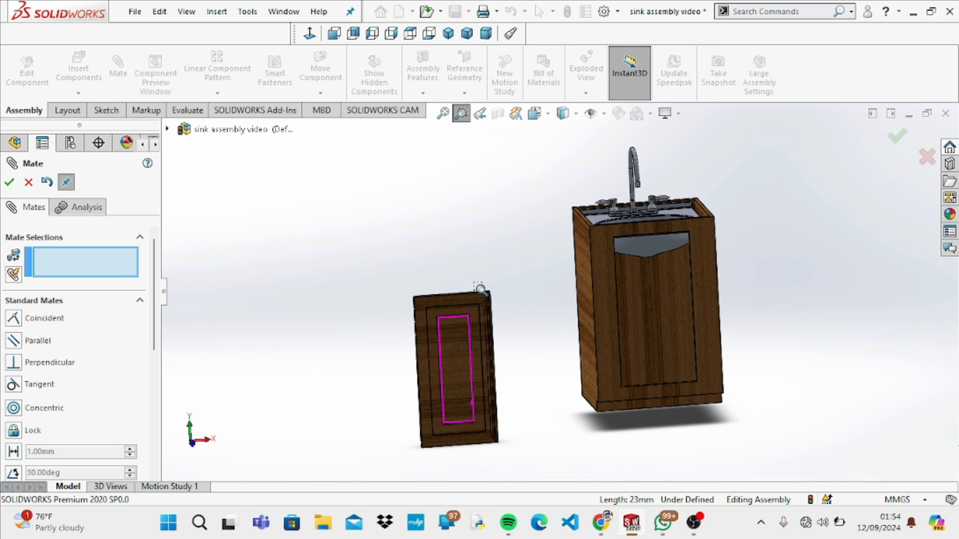
left_click_drag(515, 296, 578, 332)
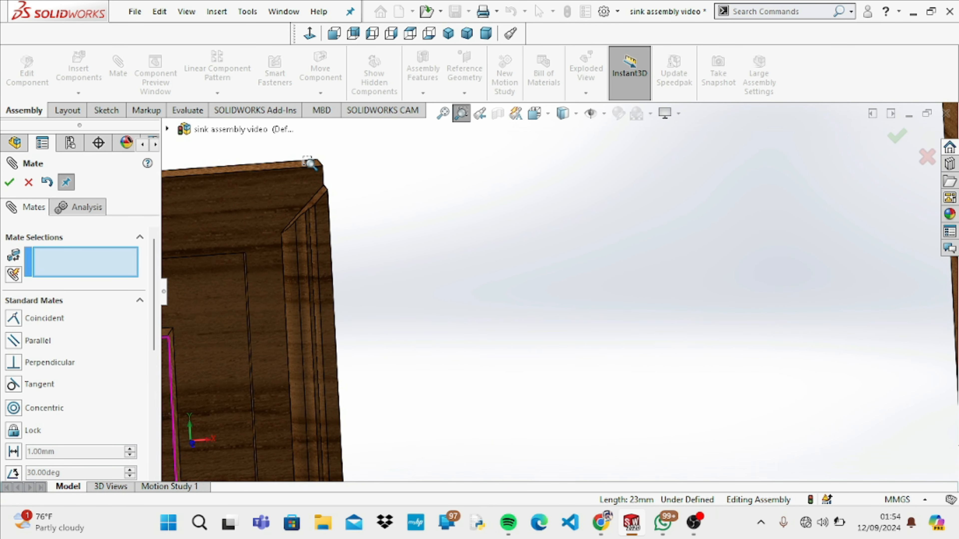
scroll(309, 162, "down", 1)
scroll(309, 163, "up", 1)
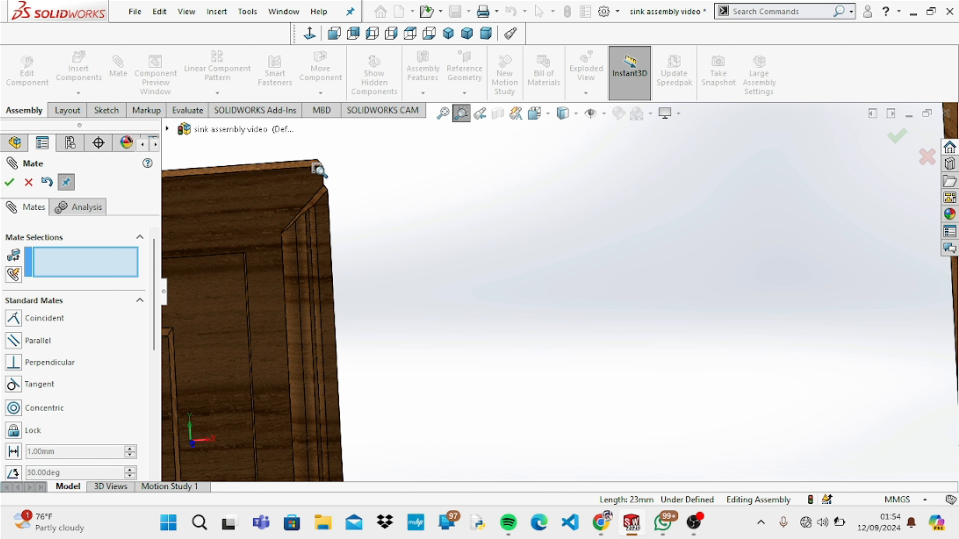
key("Escape")
left_click(28, 182)
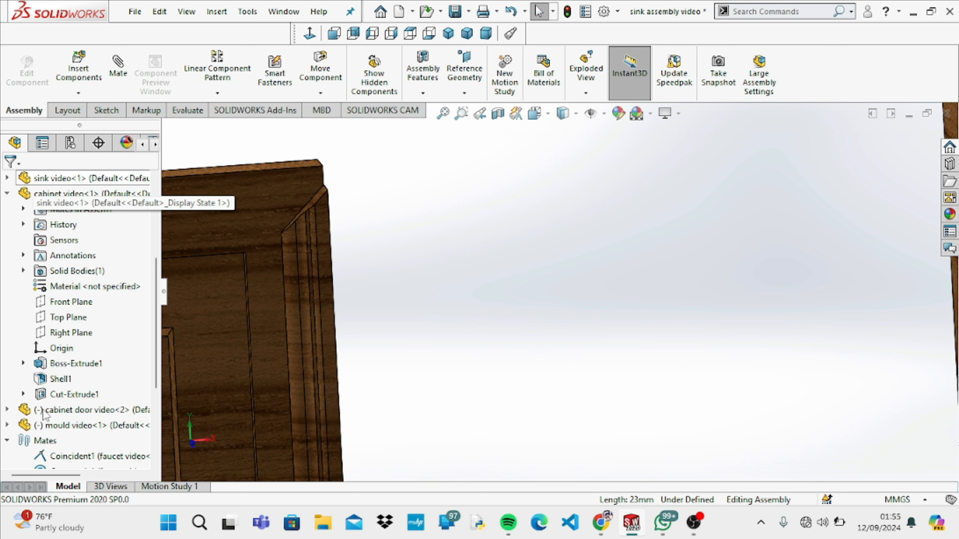
Edit the mould's main boss extrusion within the assembly and set its mid-plane depth to 814 mm for all configurations
left_click(7, 425)
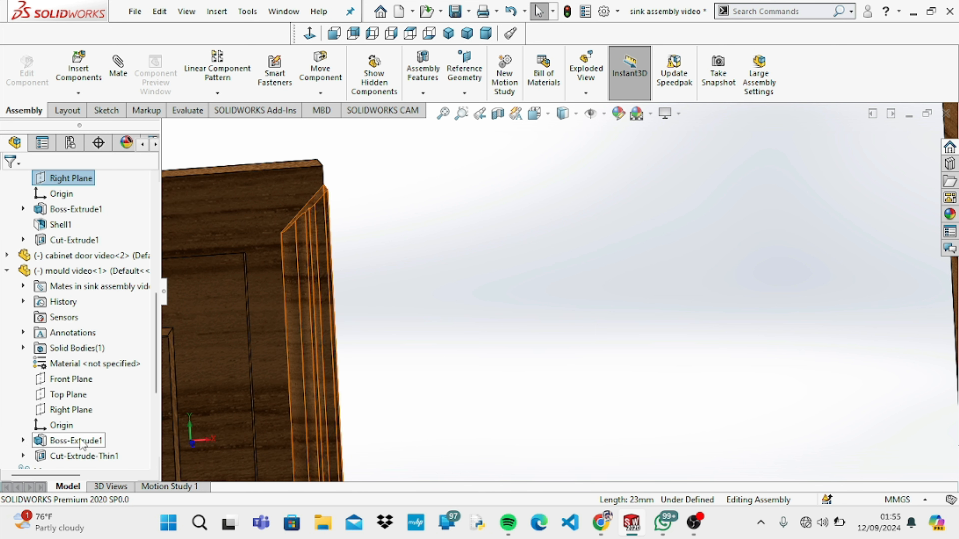
left_click(83, 441)
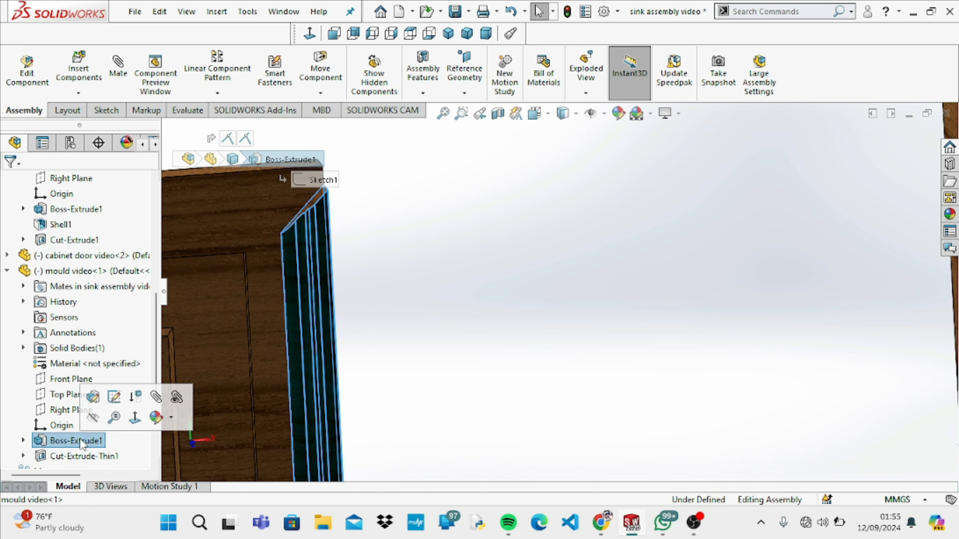
left_click(92, 400)
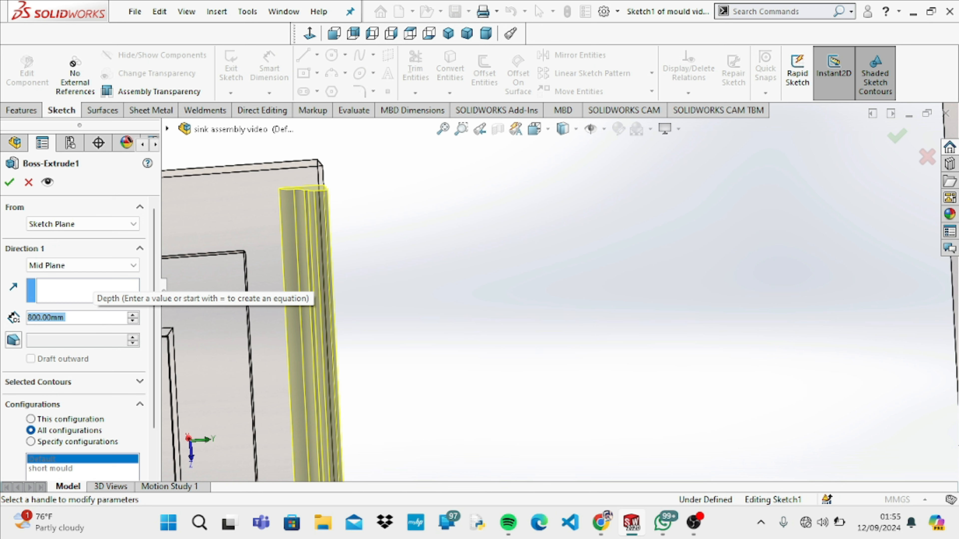
type("814")
key("Return")
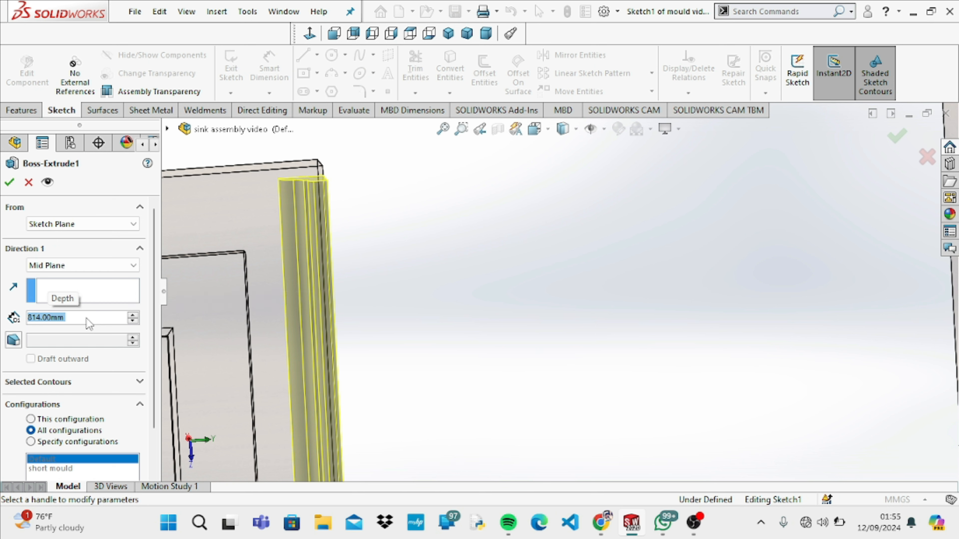
left_click(10, 182)
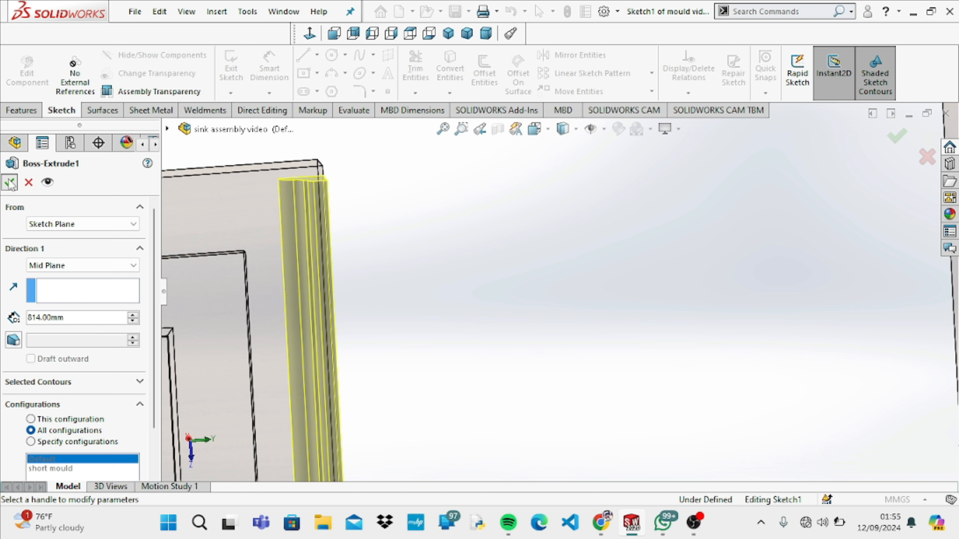
left_click(393, 298)
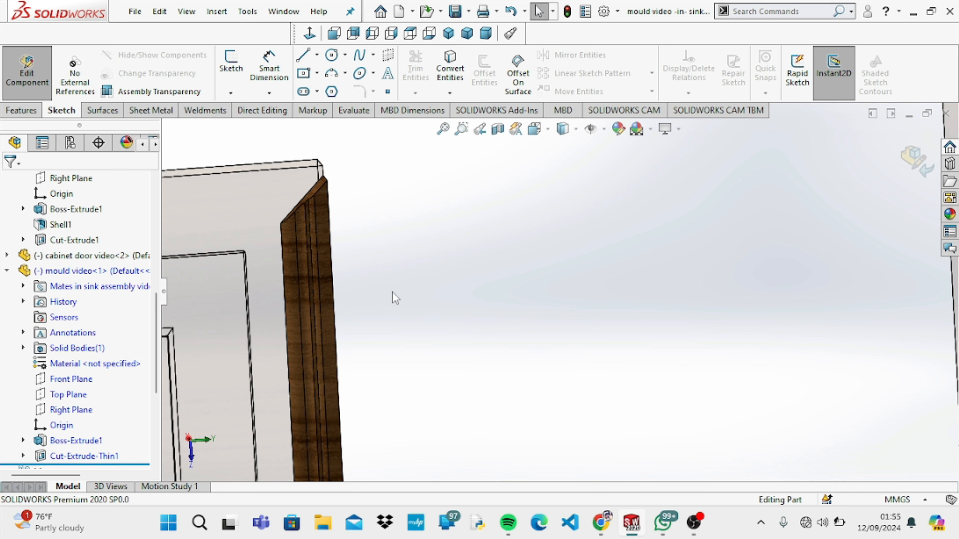
key("Left")
key("Right")
Reopen the mould's boss extrusion and try depths of 820, 824, 825, 826 and 827 mm against the door's top edge
right_click(57, 442)
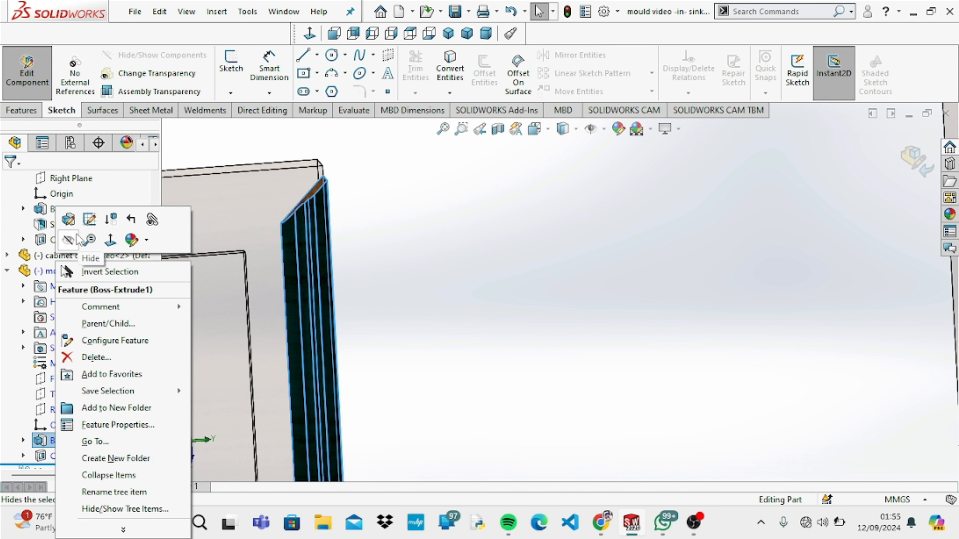
left_click(69, 220)
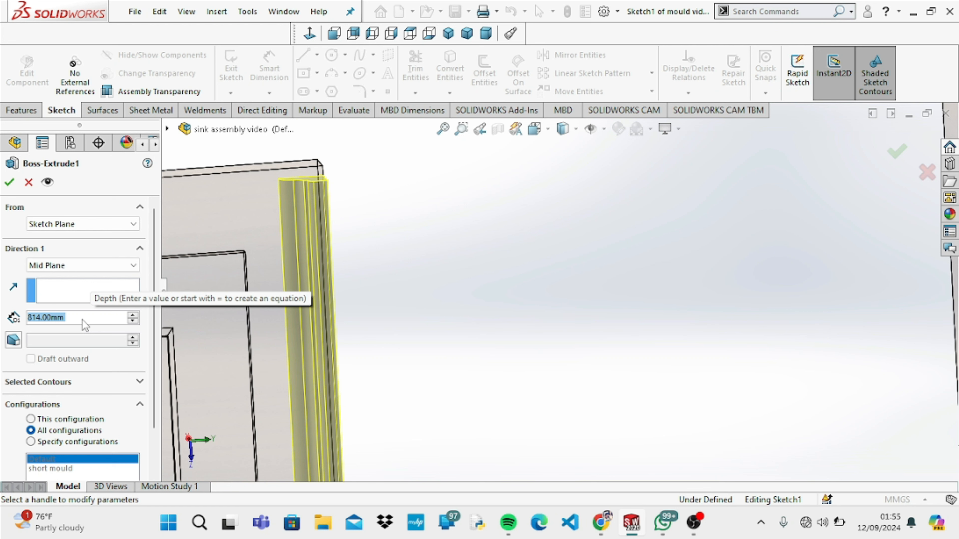
type("820")
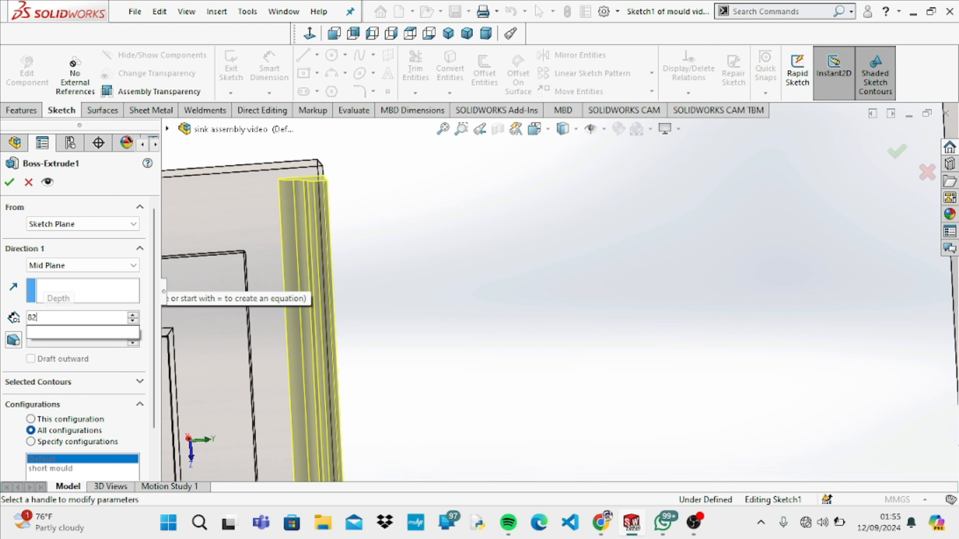
key("Return")
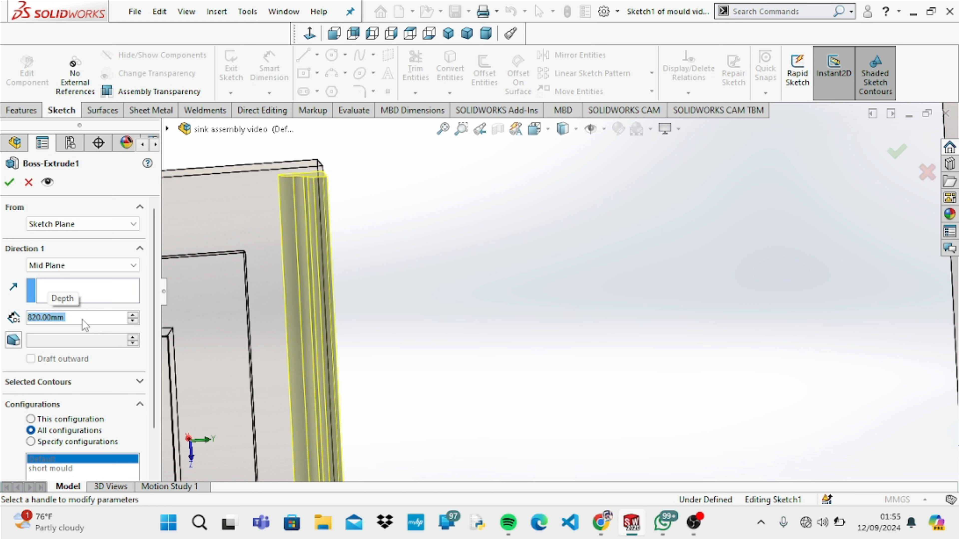
type("824")
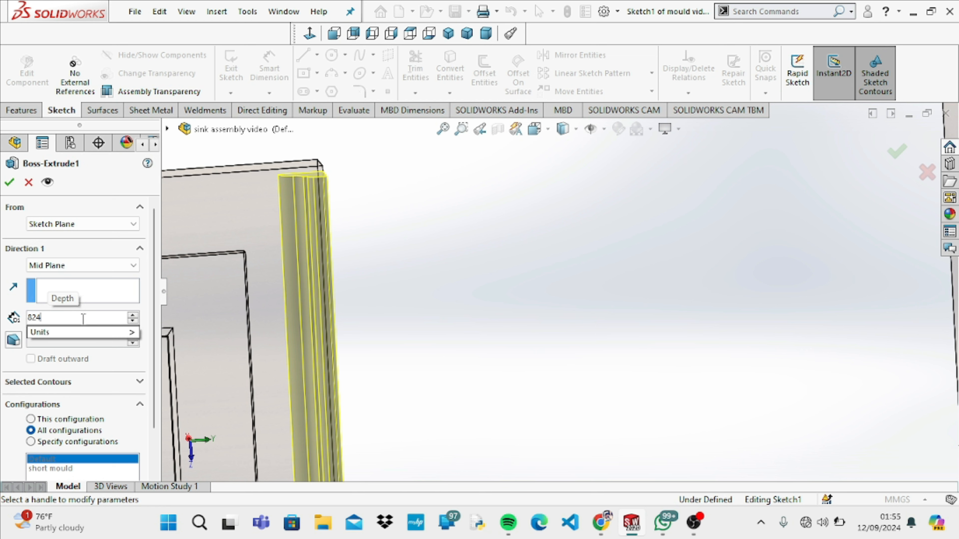
key("Return")
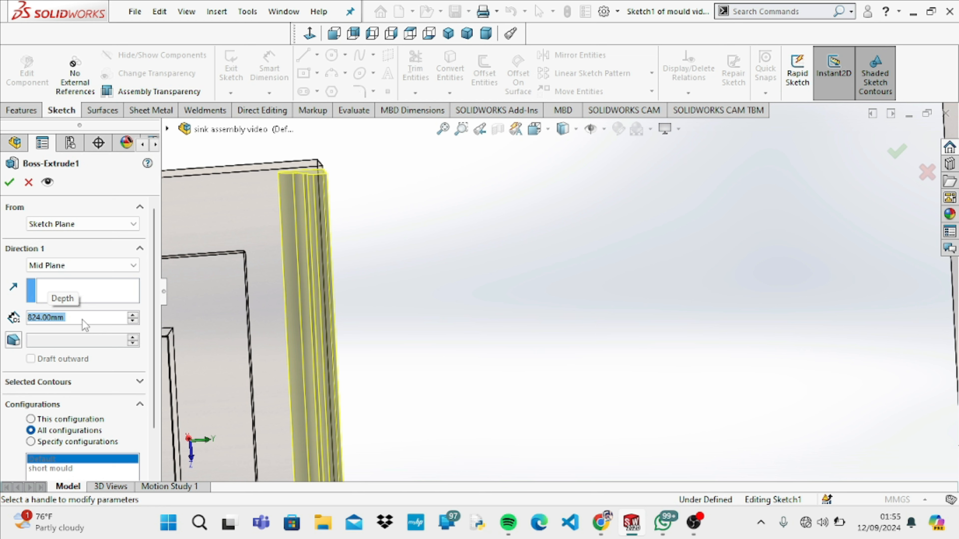
key("BackSpace")
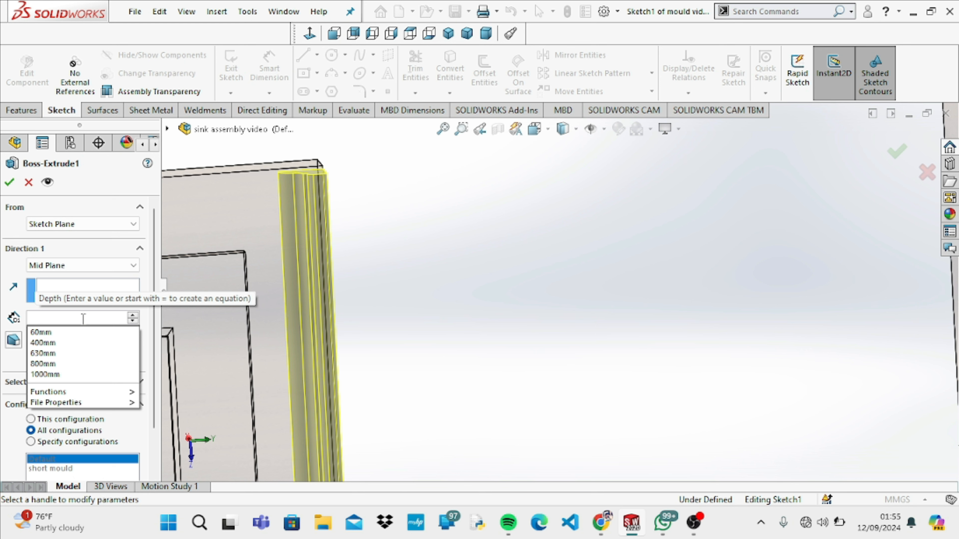
type("825")
key("Return")
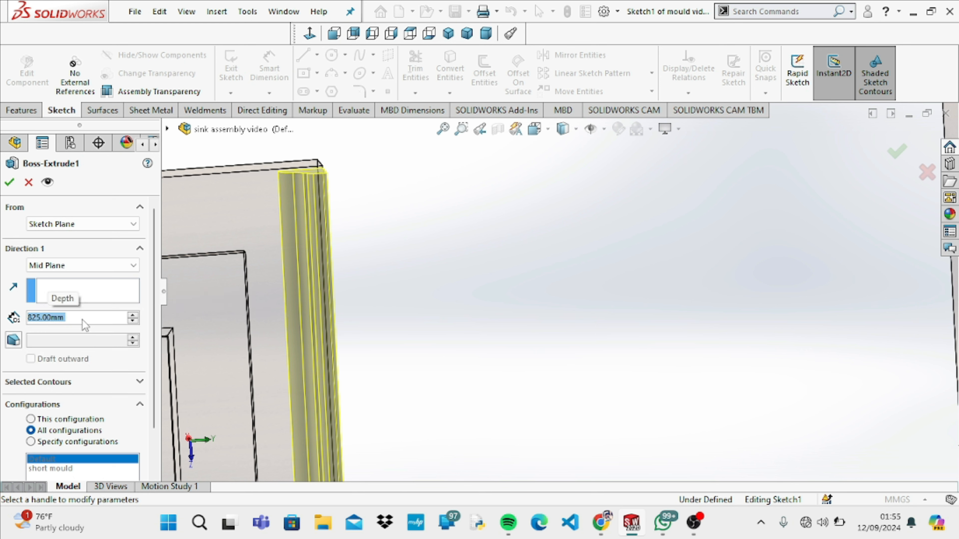
key("BackSpace")
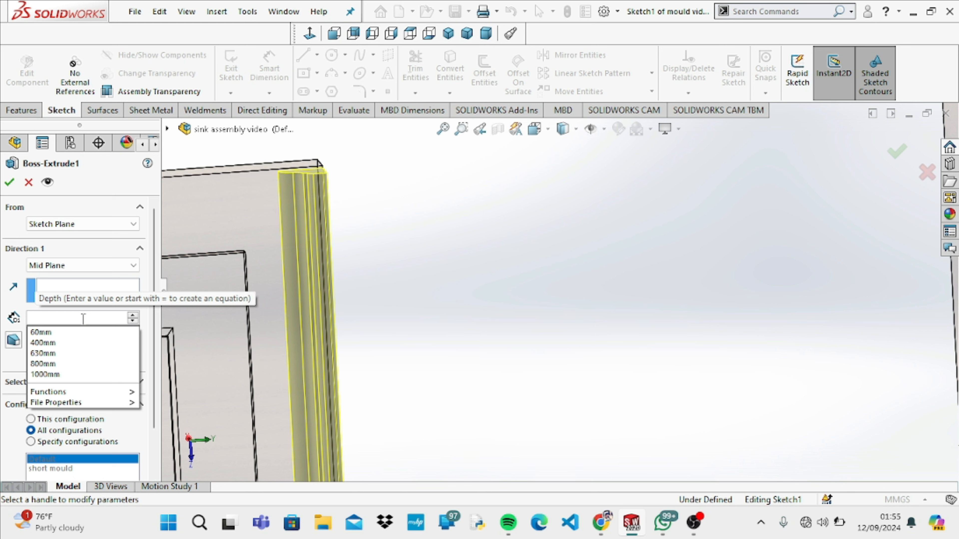
type("822")
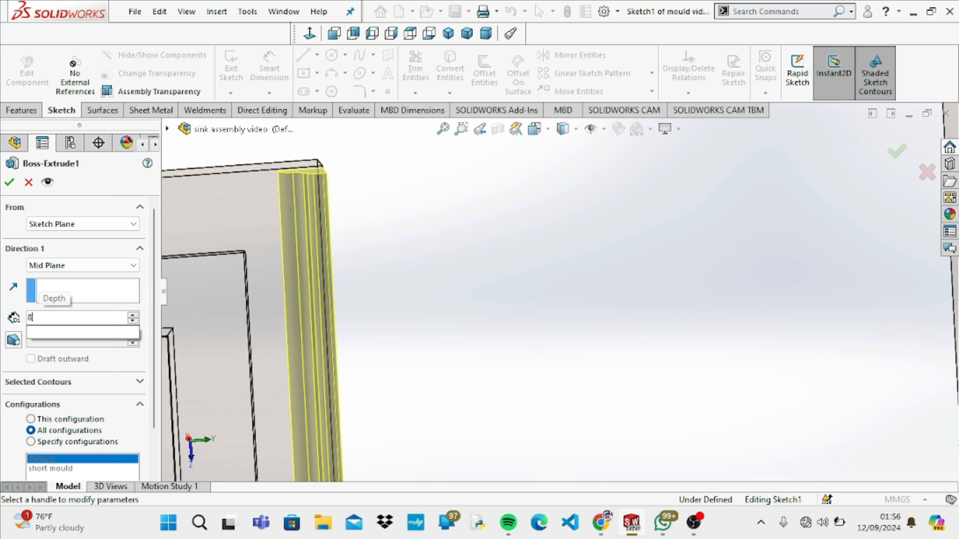
key("BackSpace")
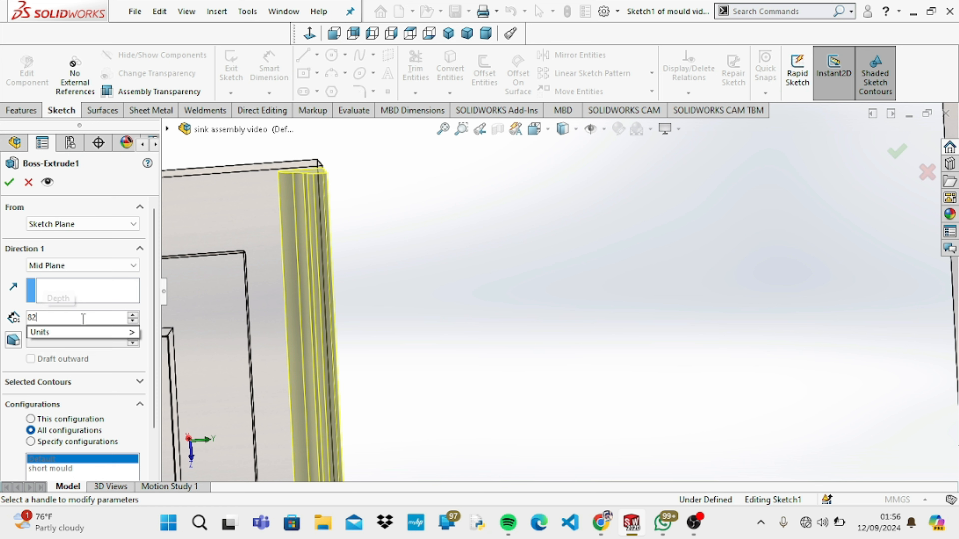
type("6")
key("Return")
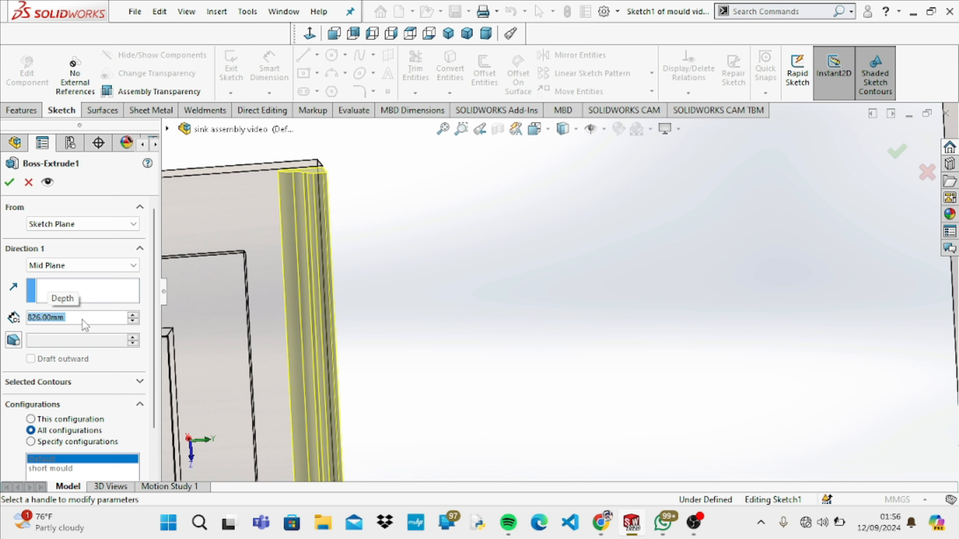
key("BackSpace")
type("82")
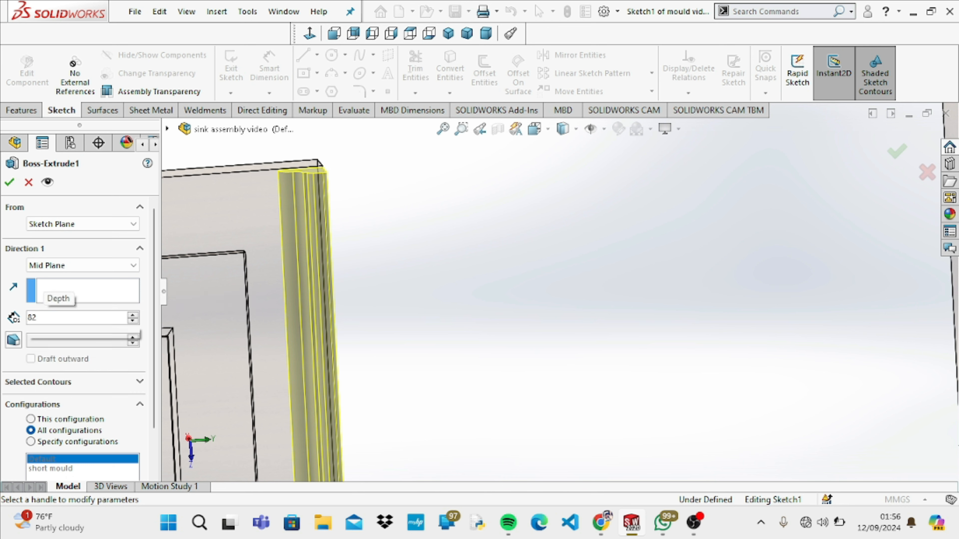
type("7")
key("Return")
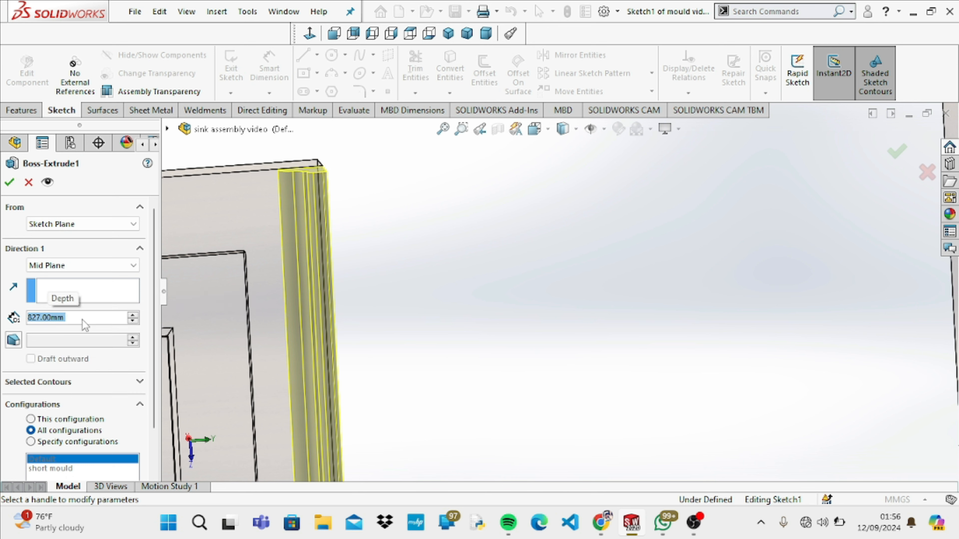
Set the mould's extrusion depth to 828 mm, accept the feature and return to editing the assembly
key("BackSpace")
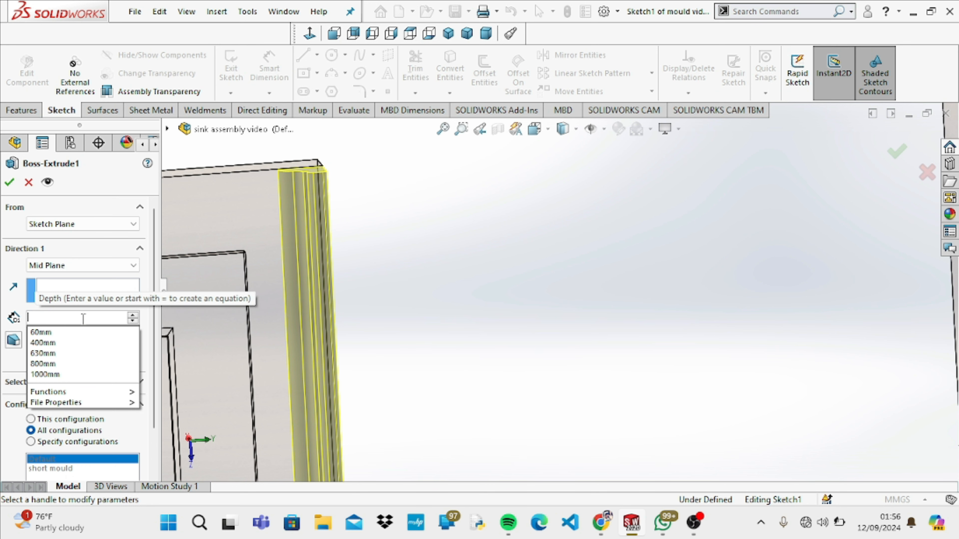
type("828")
key("Return")
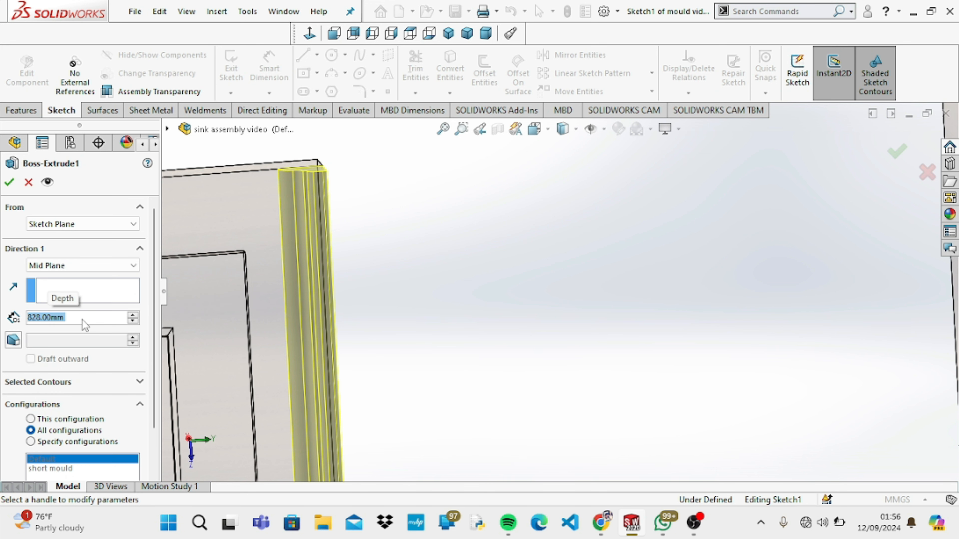
left_click(474, 286)
key("Right")
key("Right")
key("Left")
key("Left")
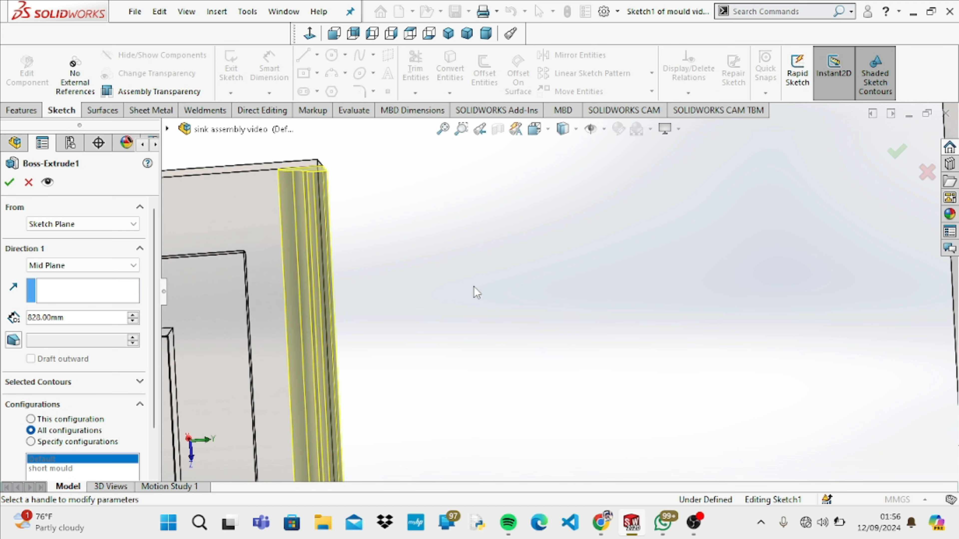
key("Down")
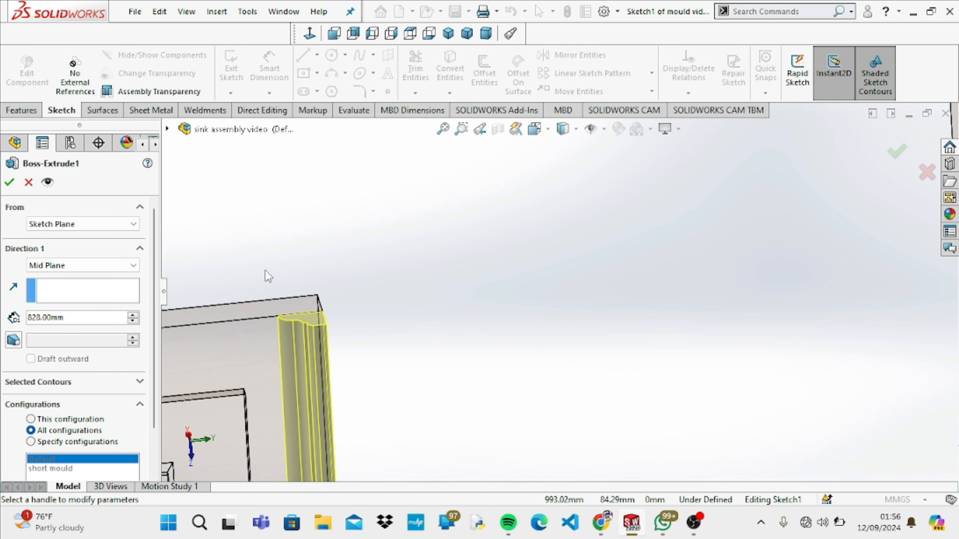
left_click(9, 182)
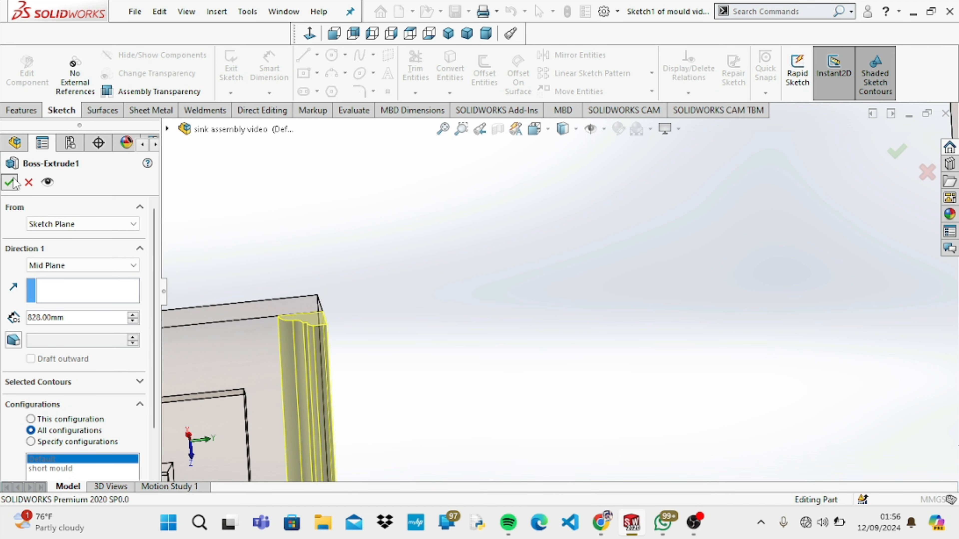
key("Up")
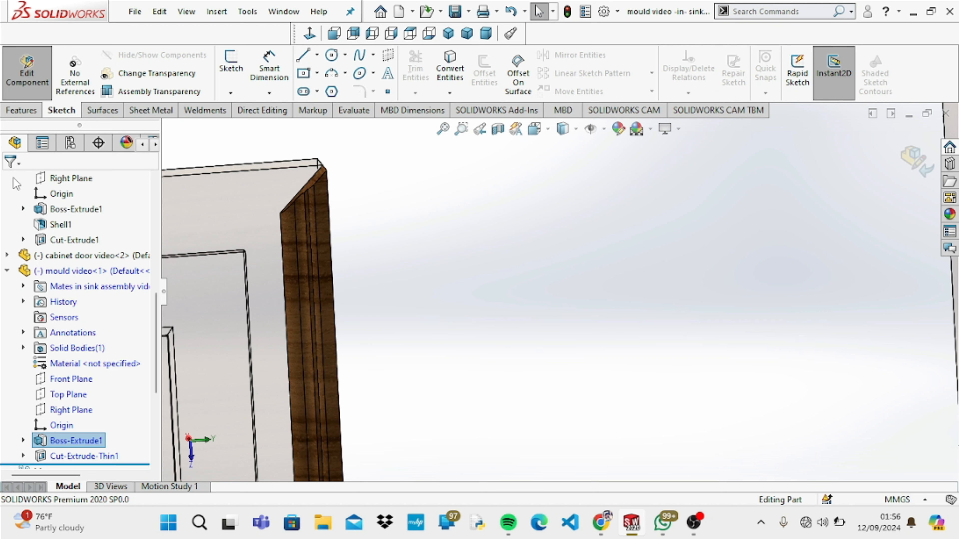
left_click(391, 266)
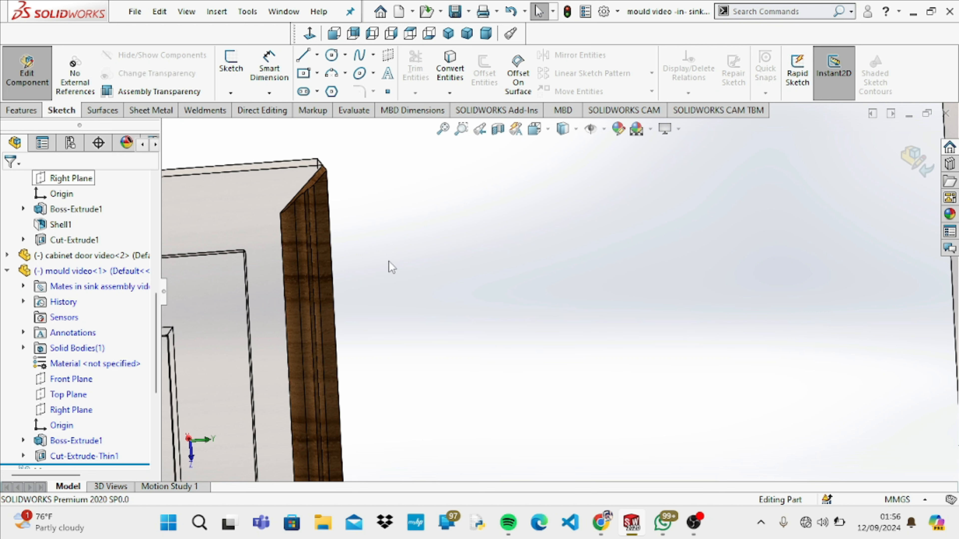
left_click(921, 168)
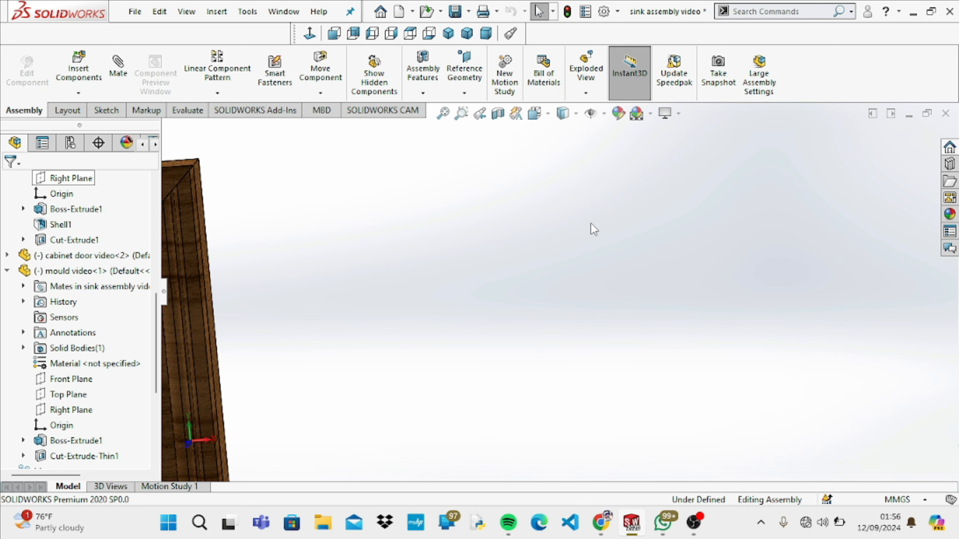
Examine the whole assembly and the fit of the lengthened mould at the cabinet door's lower end
key("f")
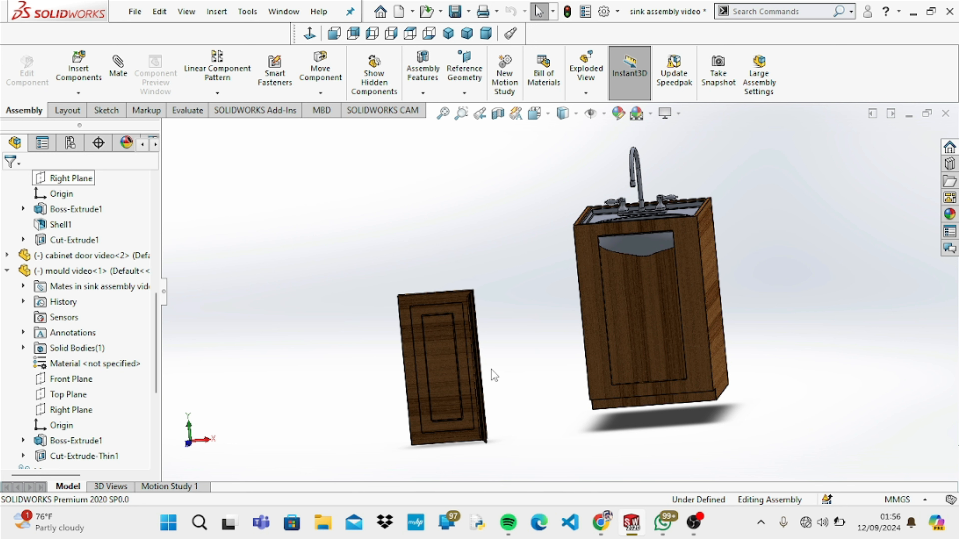
key("Down")
key("Down")
key("Up")
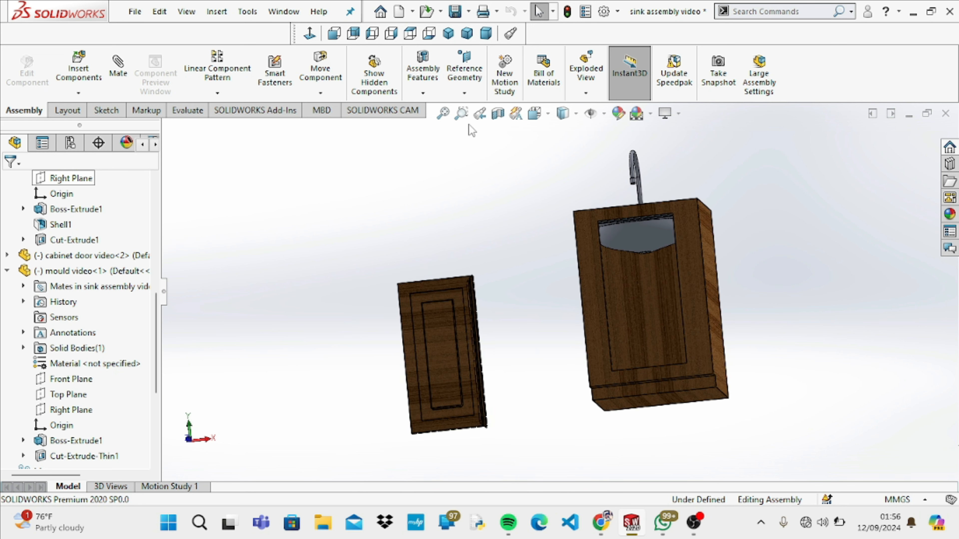
left_click(461, 114)
left_click_drag(450, 381, 582, 505)
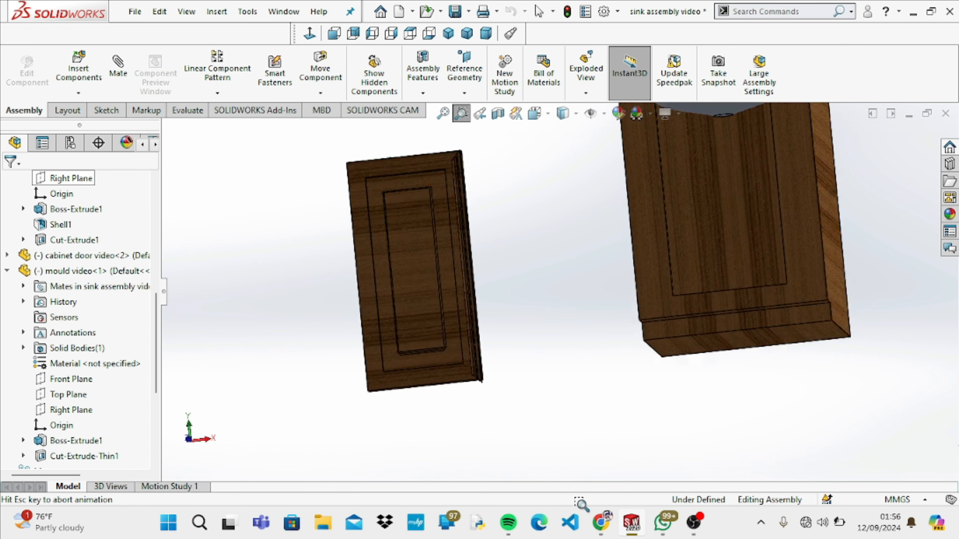
key("Left")
key("Left")
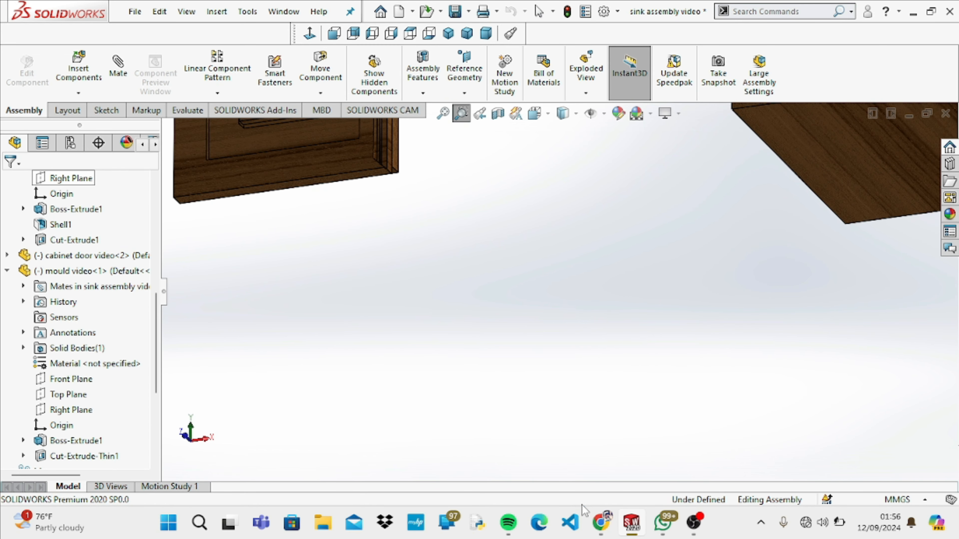
key("Down")
key("Down")
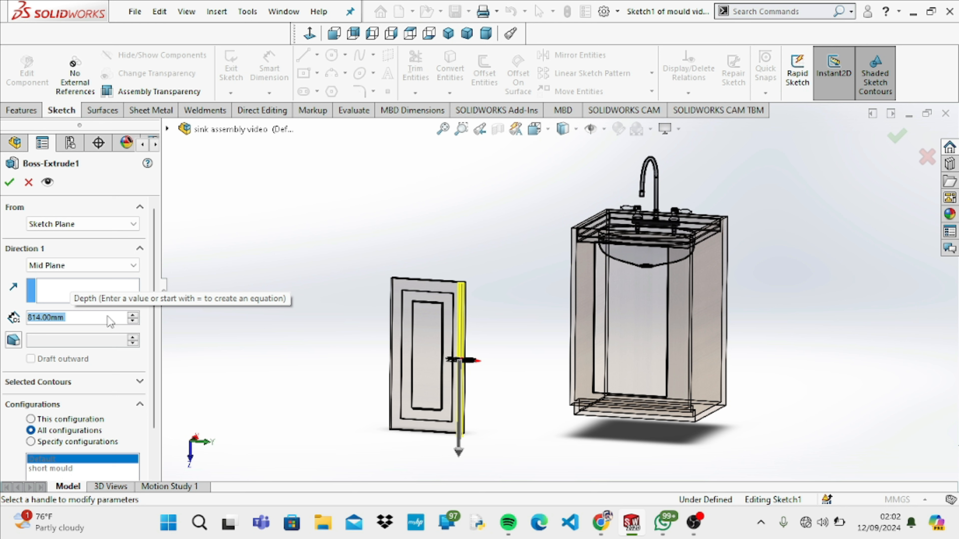
Try a mid-plane depth of 828 mm for the mould's boss extrusion
type("88")
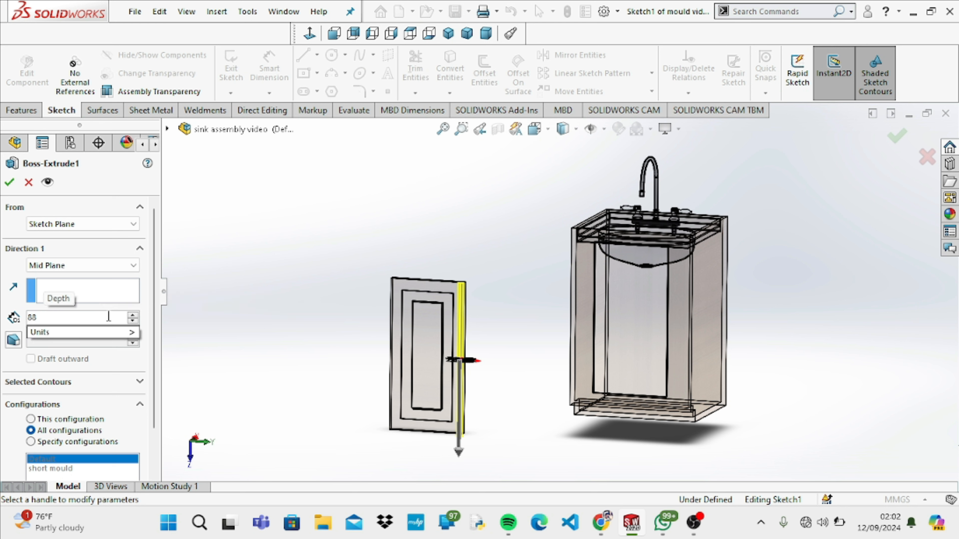
key("BackSpace")
type("28")
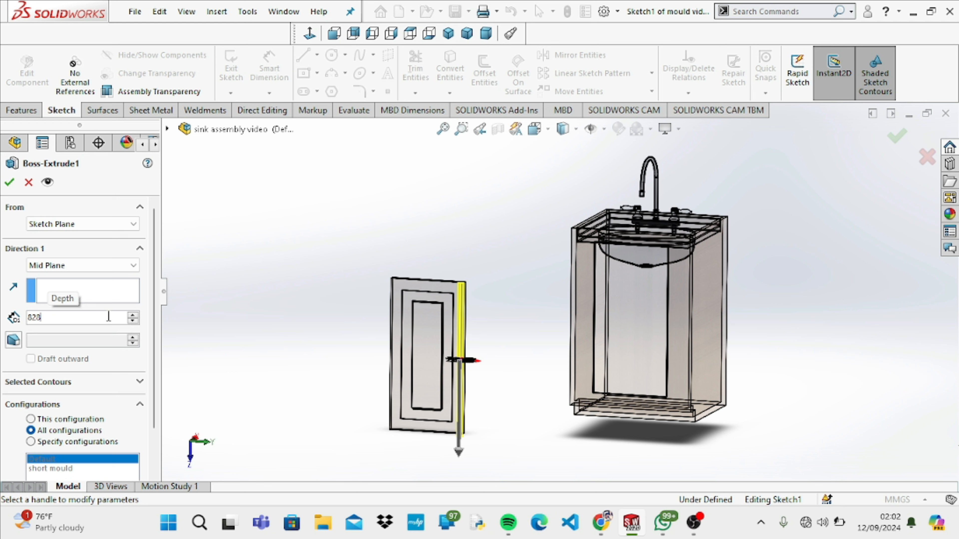
key("Return")
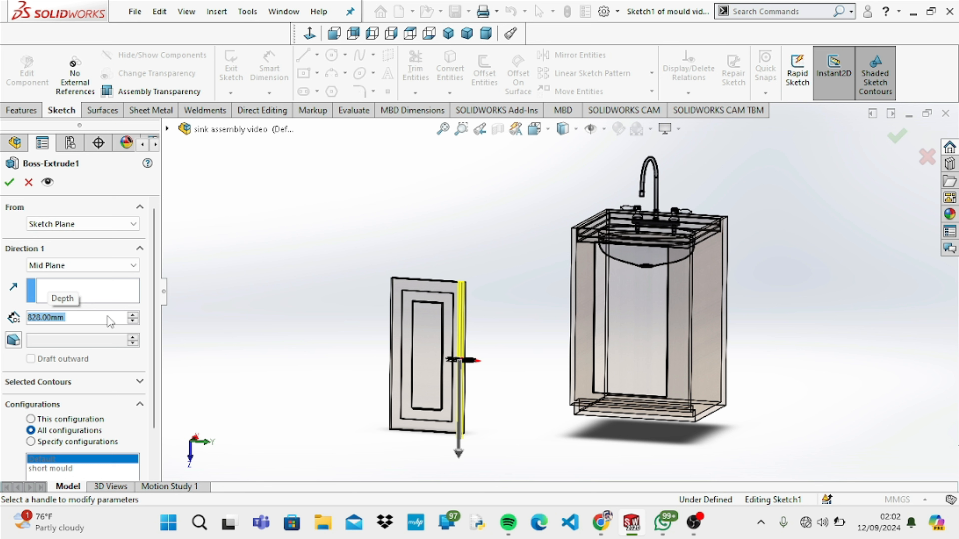
Set the mould's extrusion depth to 814 mm, accept the feature and return to editing the assembly
type("814")
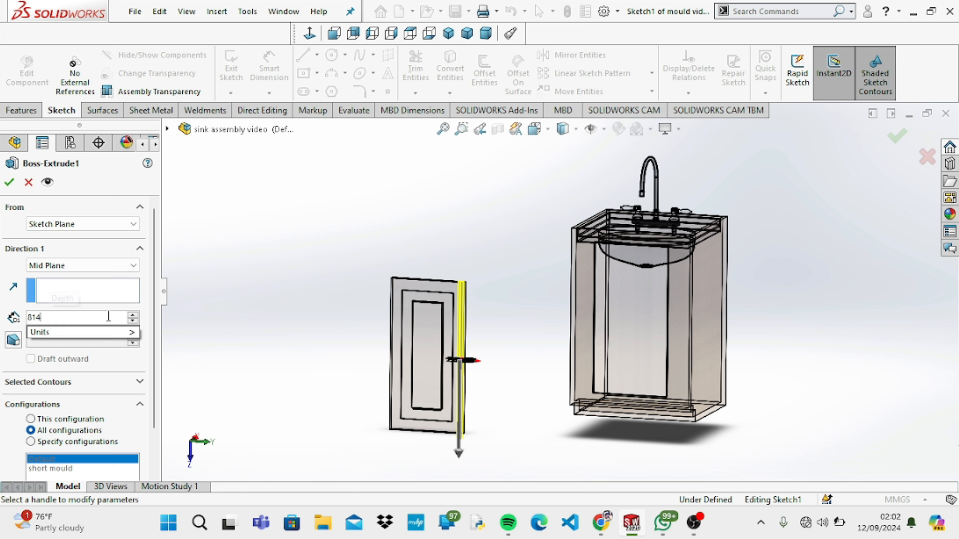
key("Return")
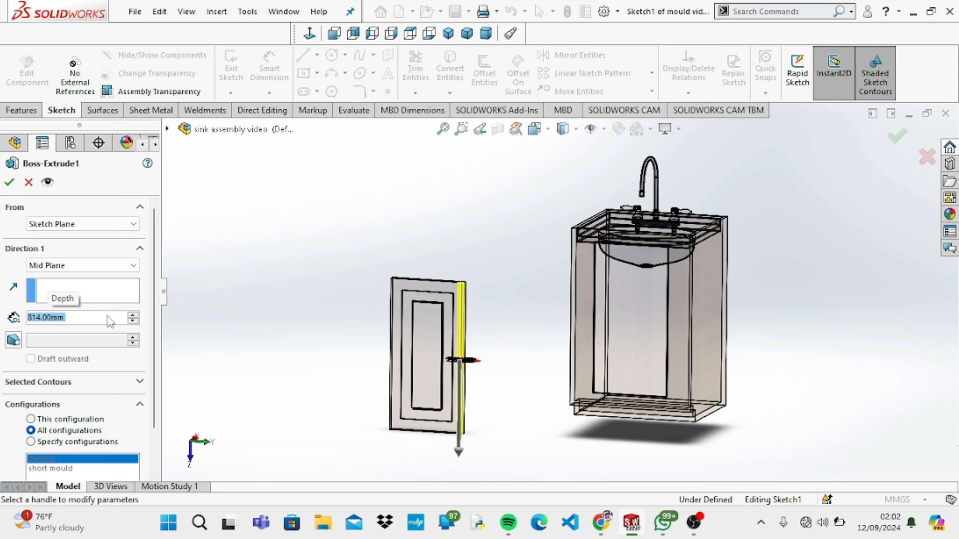
left_click(10, 183)
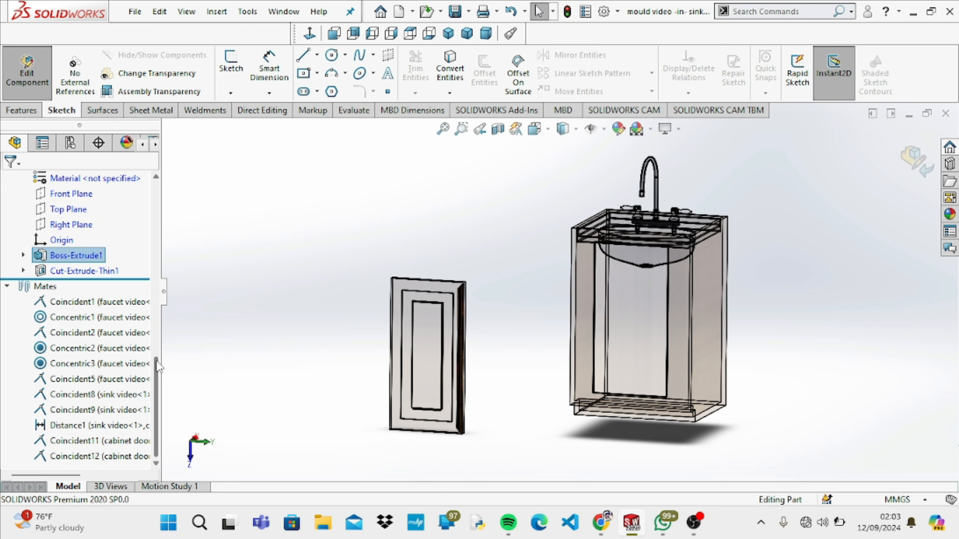
left_click_drag(158, 365, 166, 198)
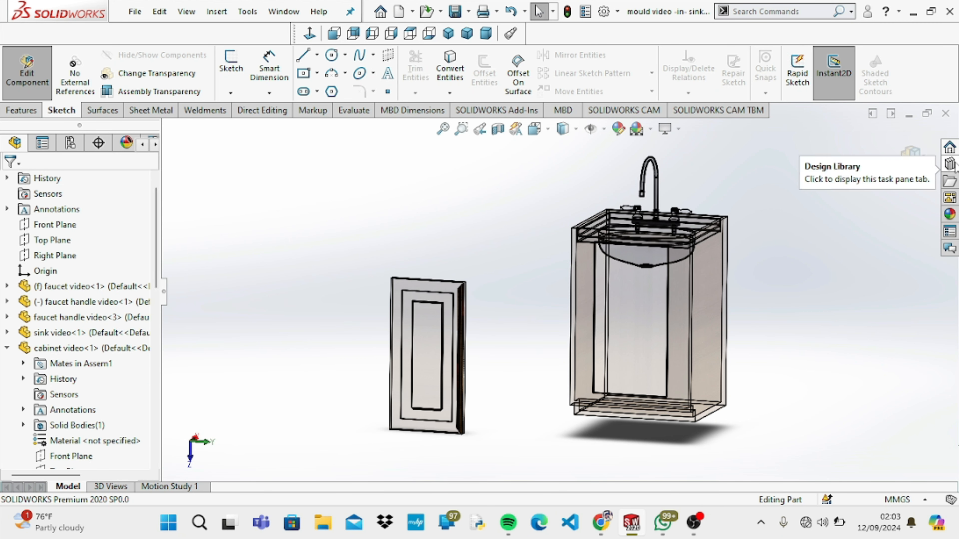
left_click(910, 151)
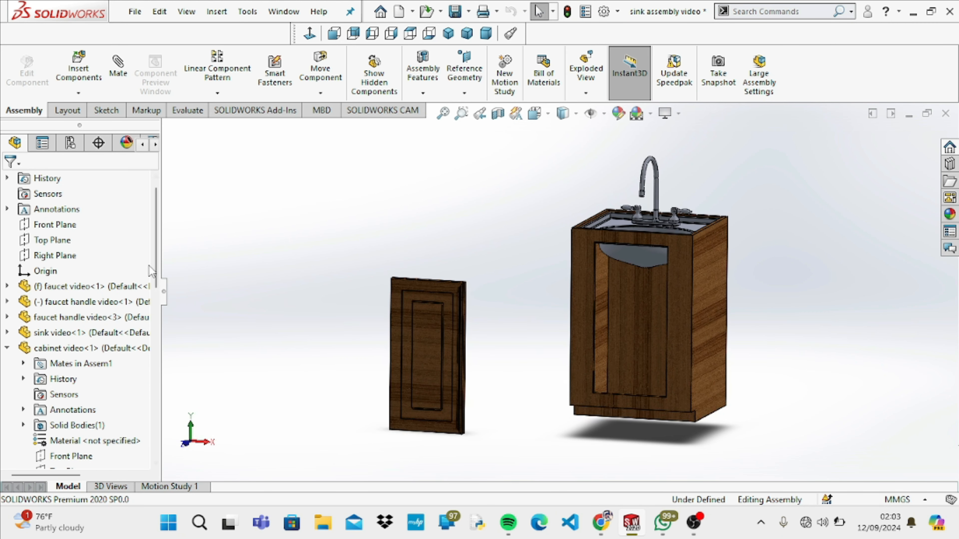
left_click_drag(155, 252, 154, 227)
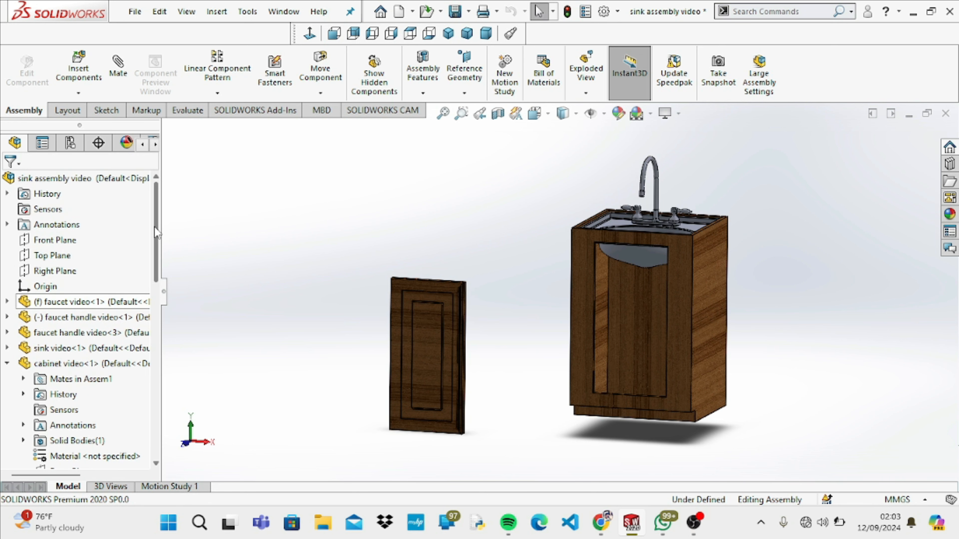
Add a coincident mate between the mould's lower corner vertex and the short edge at the cabinet door's lower corner
left_click(118, 68)
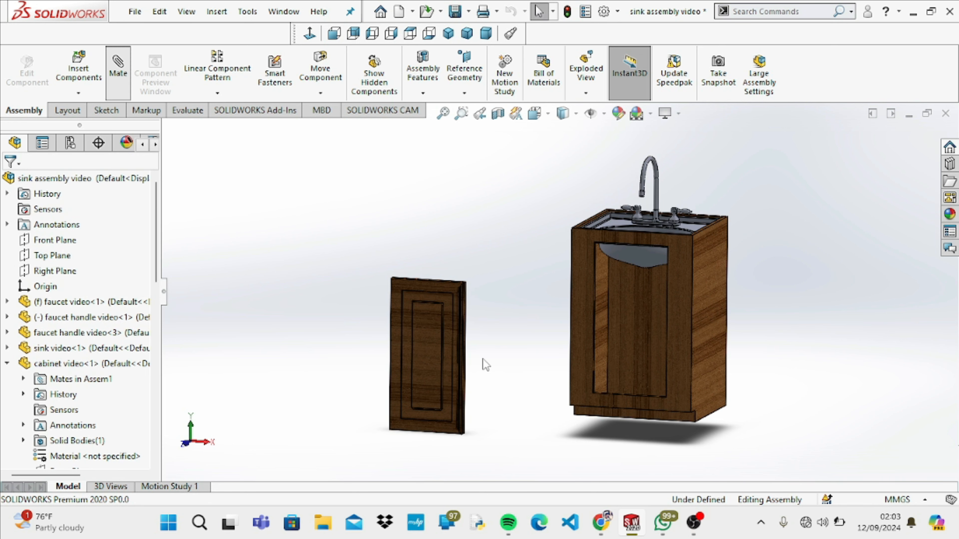
key("Up")
key("Up")
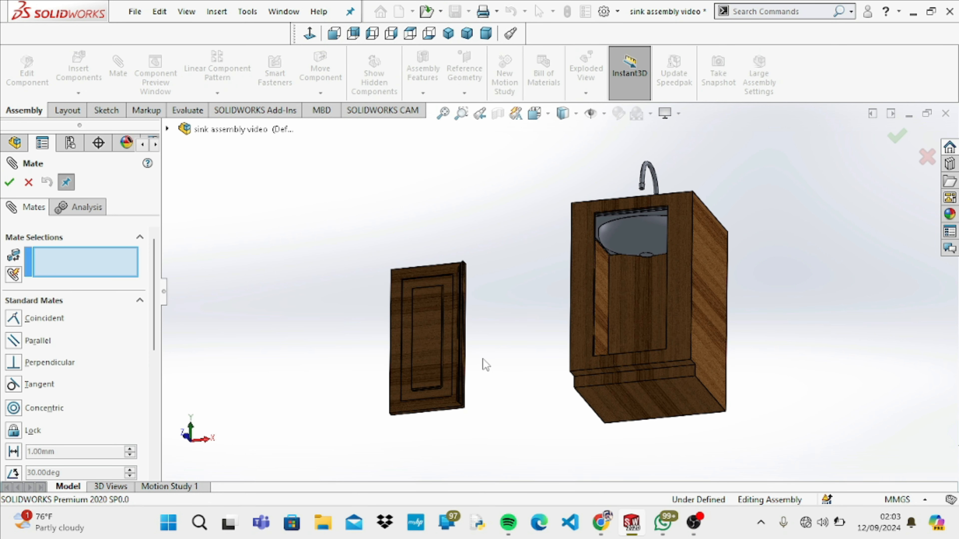
left_click(461, 114)
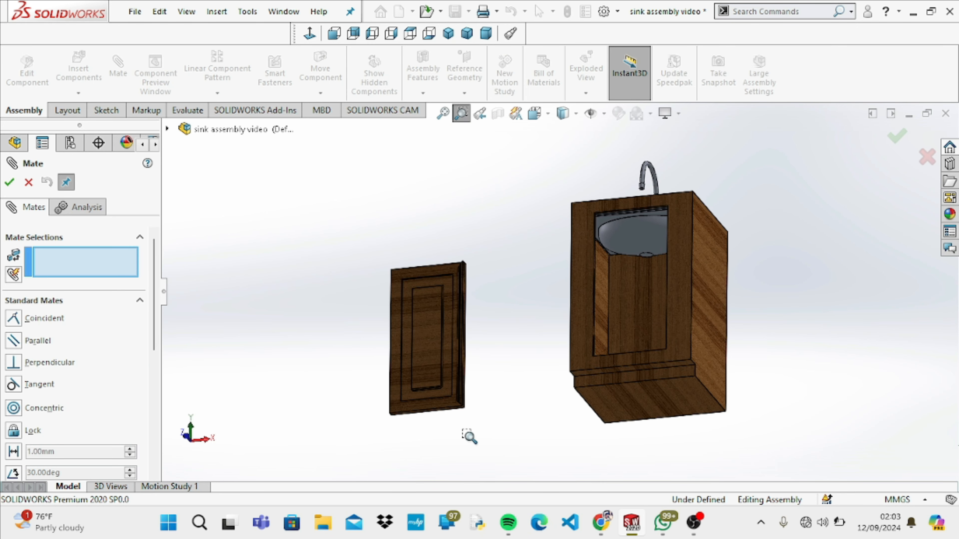
left_click_drag(441, 390, 516, 455)
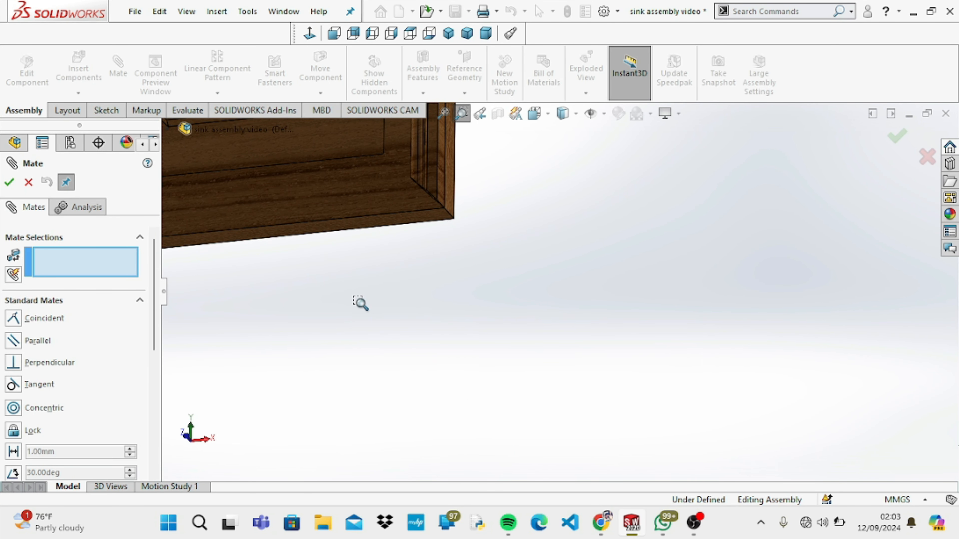
key("Escape")
left_click(443, 208)
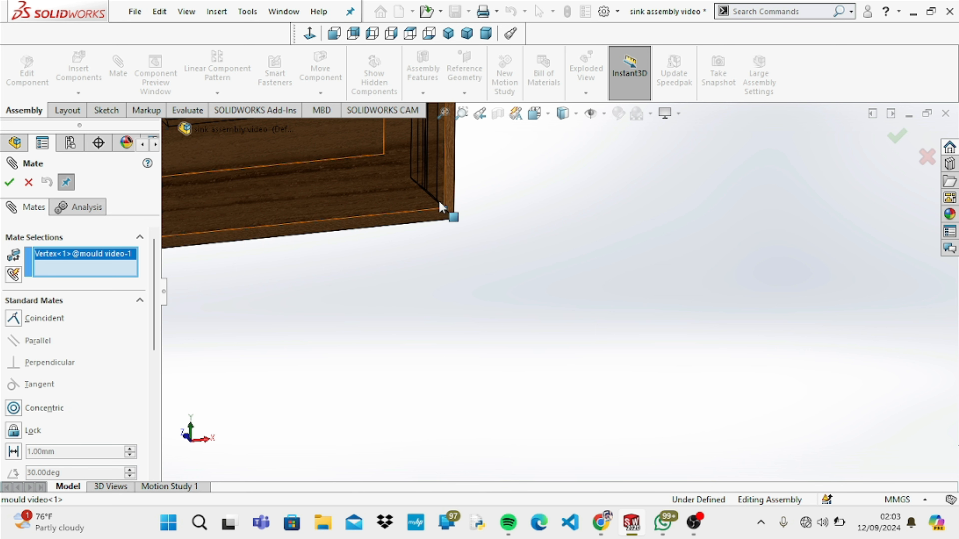
middle_click_drag(443, 208, 336, 210)
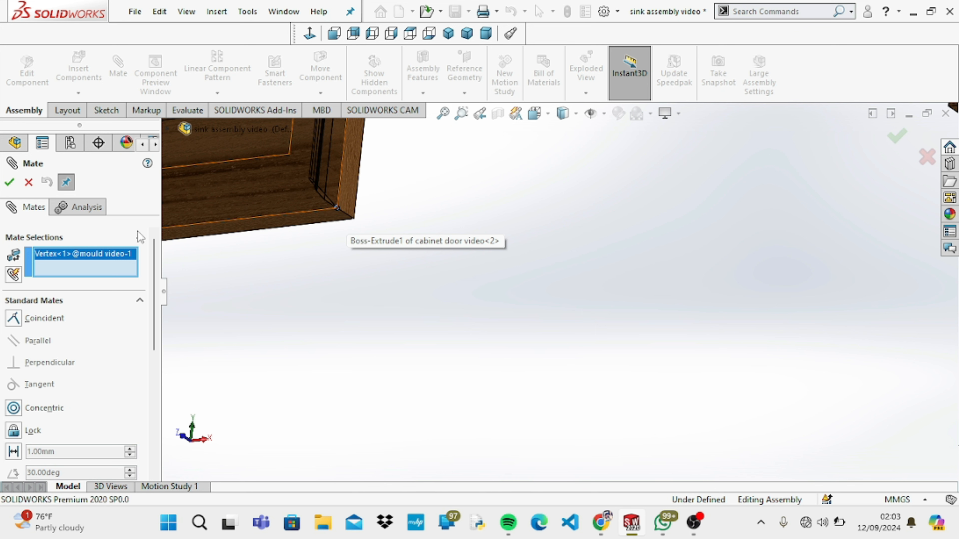
left_click(354, 221)
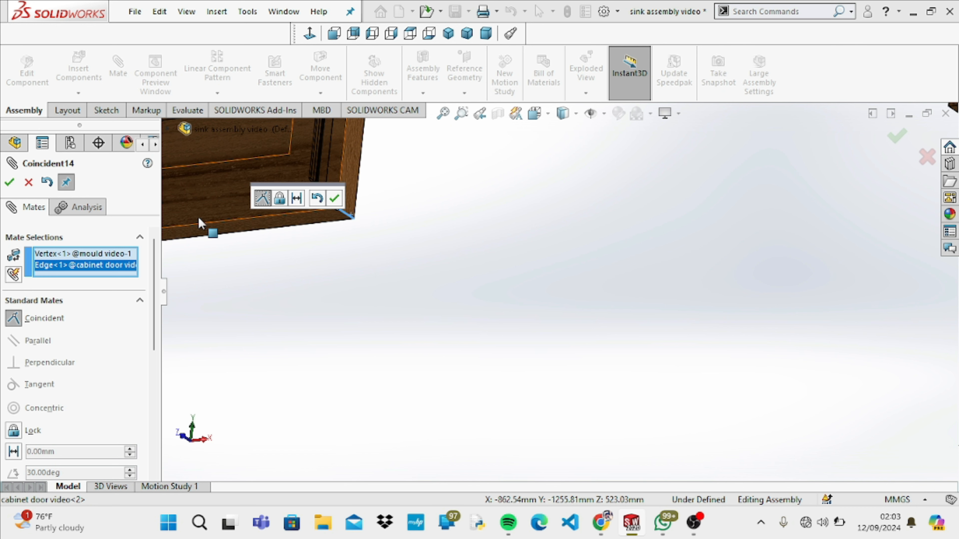
left_click(10, 184)
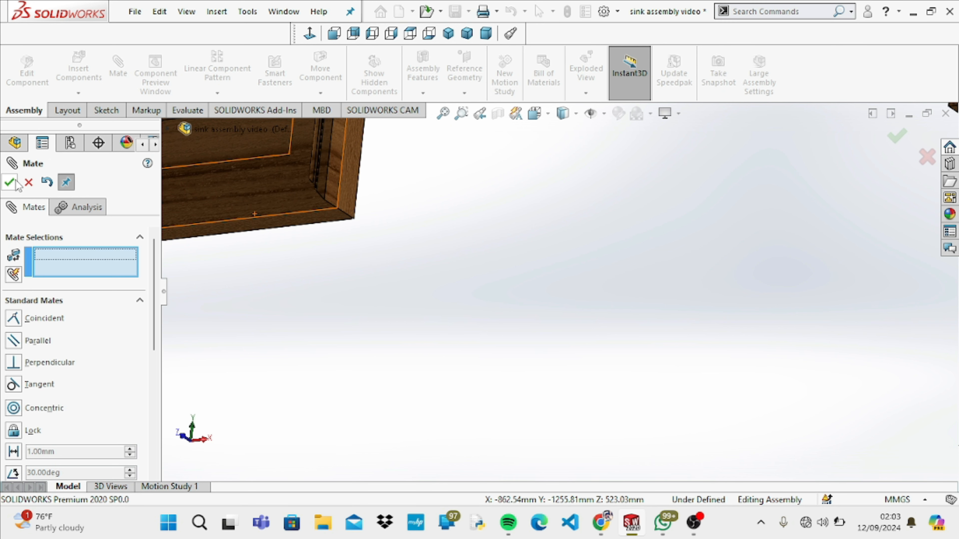
left_click(14, 183)
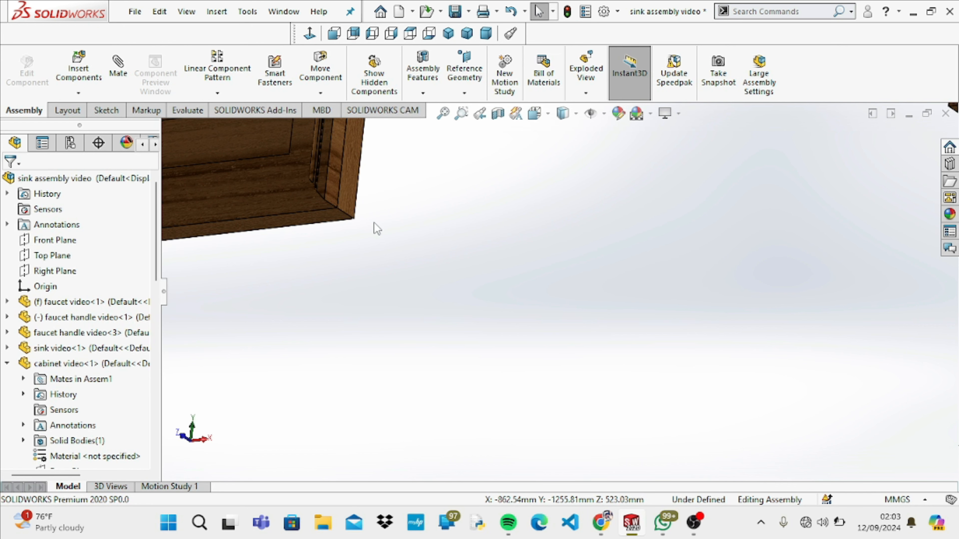
Examine how the mould fits the cabinet door's upper corner and side from several angles
key("f")
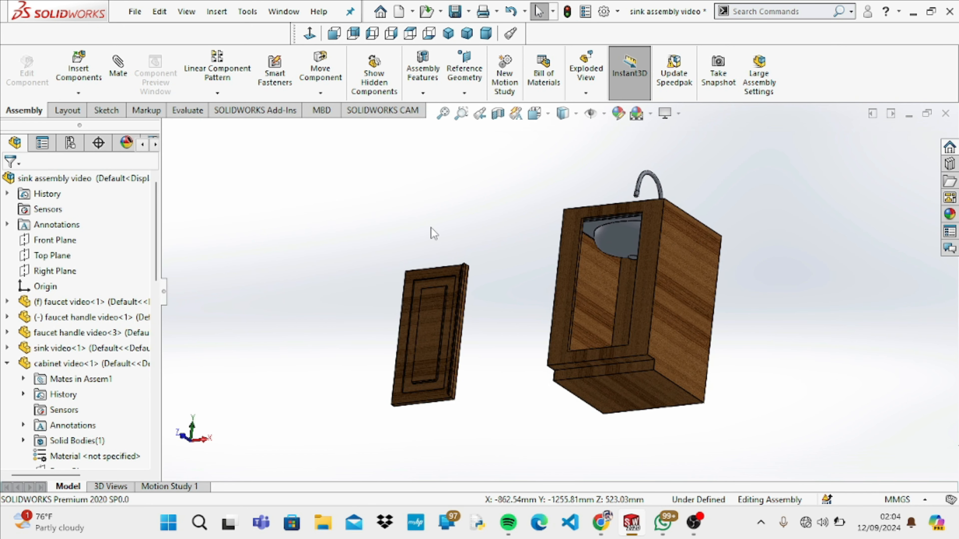
key("Down")
key("Down")
key("Down")
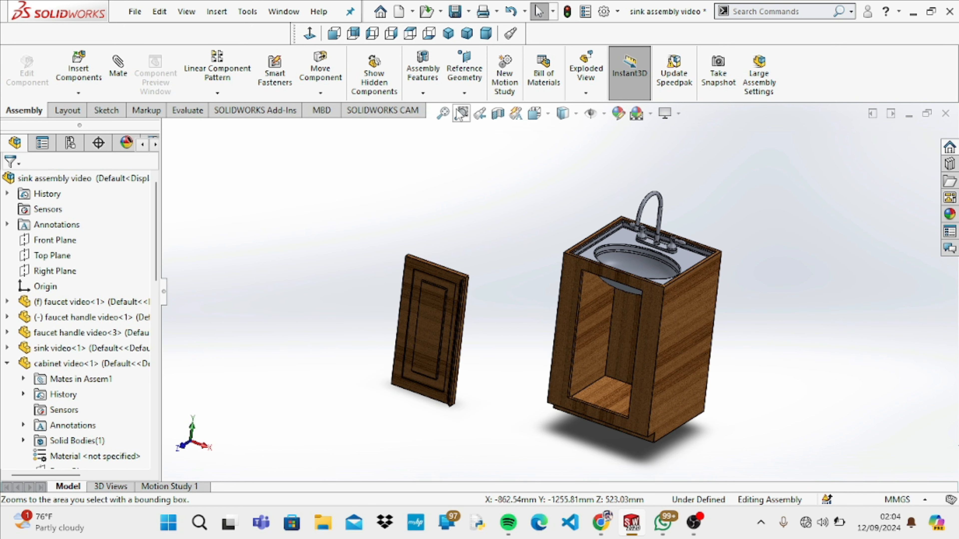
left_click(461, 113)
left_click_drag(437, 257, 530, 323)
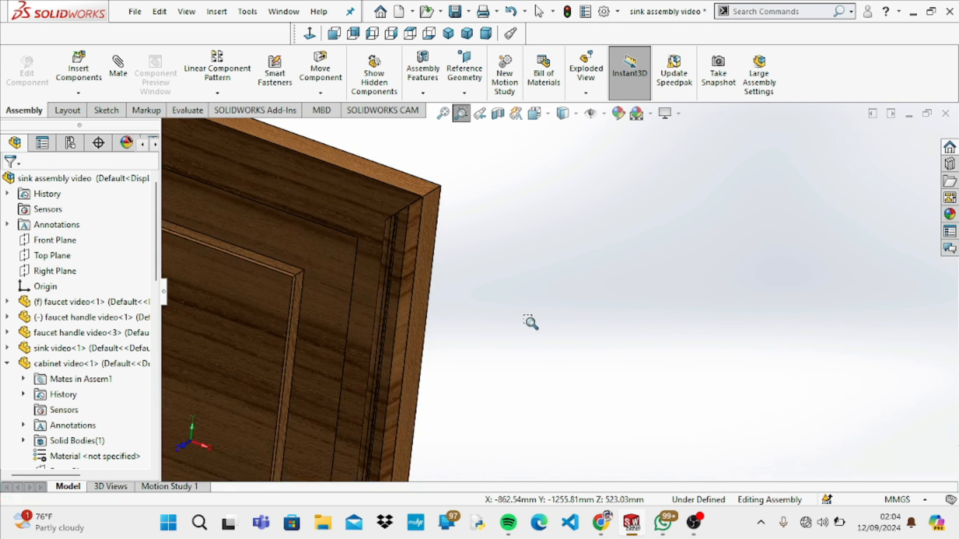
key("Left")
key("Left")
key("Left")
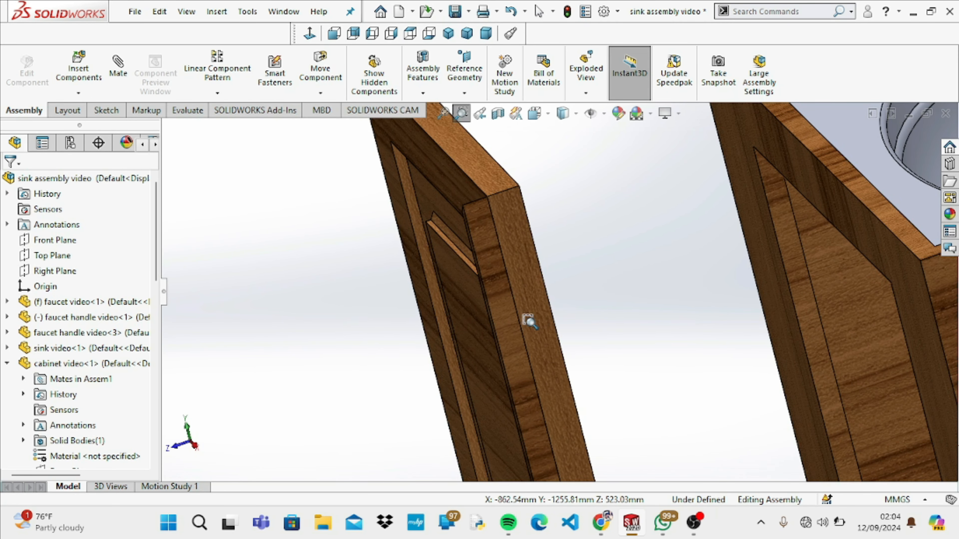
key("Right")
key("Right")
key("Right")
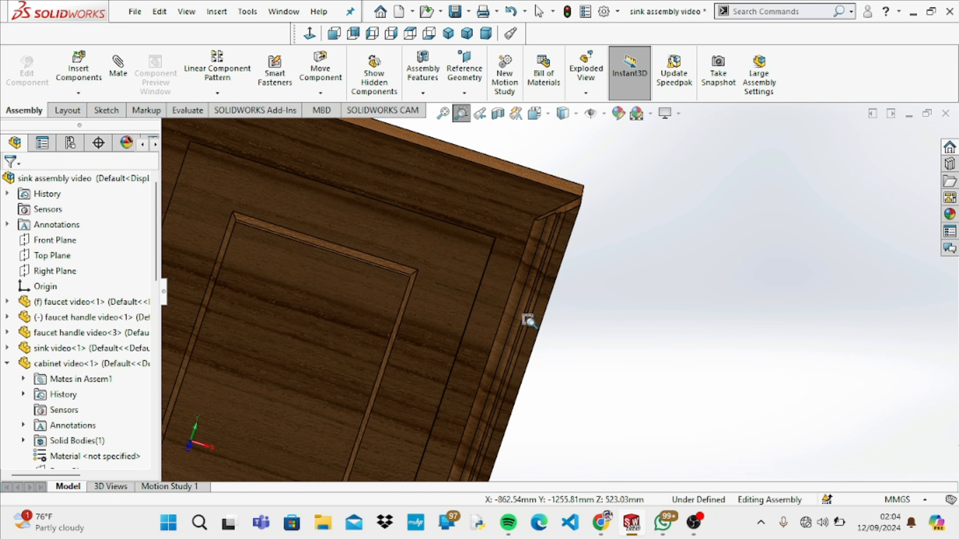
key("f")
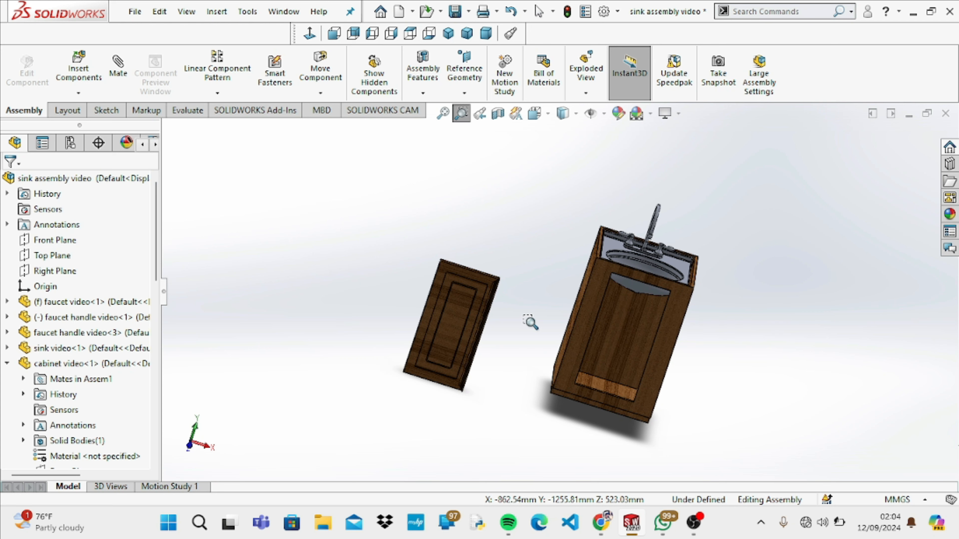
key("Escape")
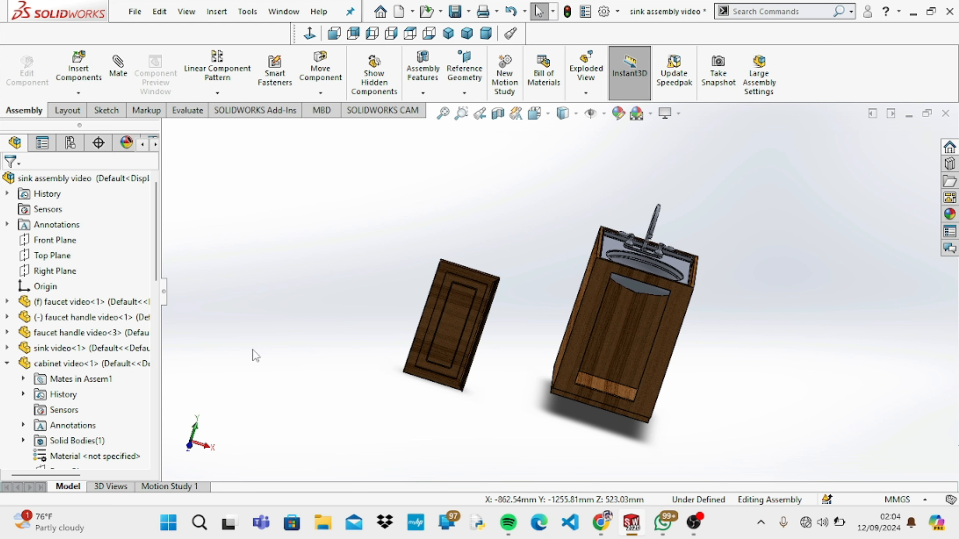
Try pasting a copy of the mould beside the cabinet door, and undo the paste
scroll(149, 332, "down", 7)
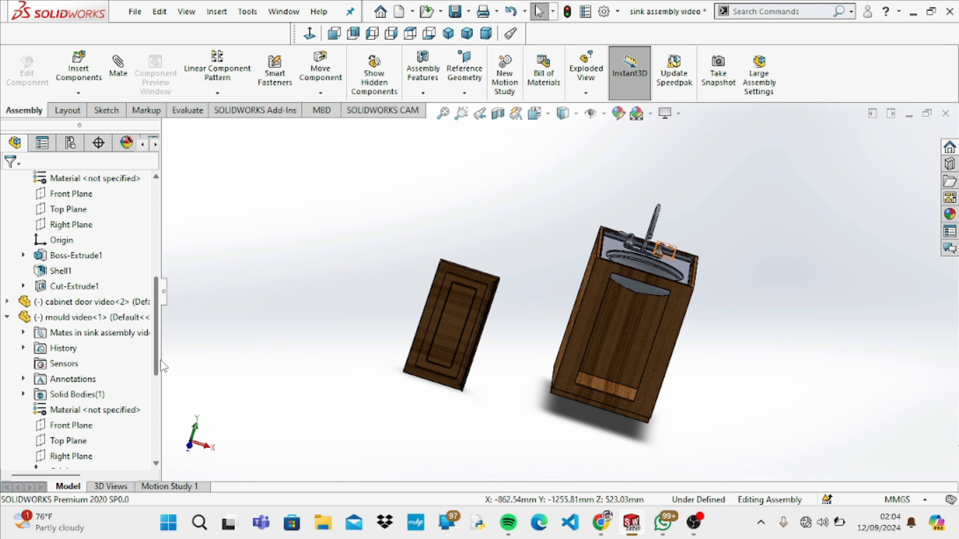
scroll(163, 380, "down", 1)
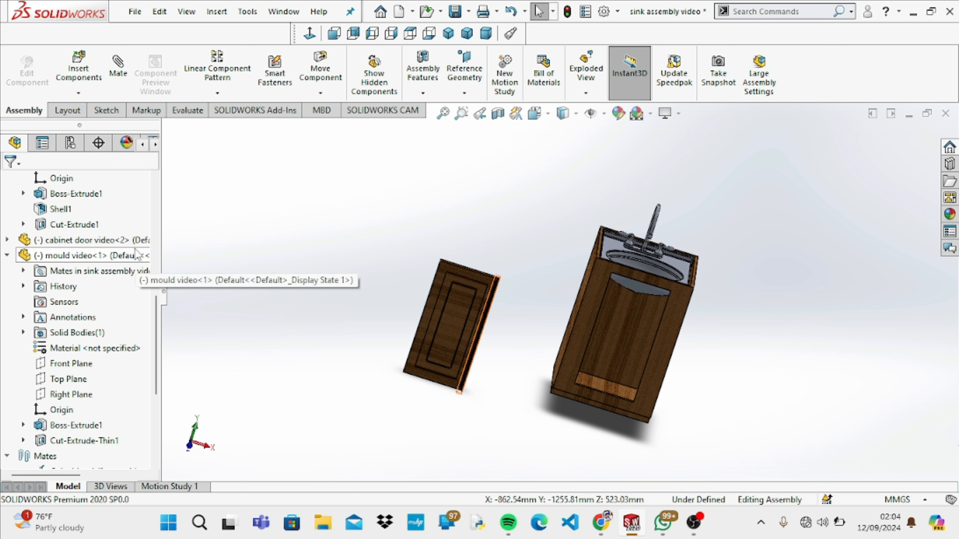
left_click(136, 263)
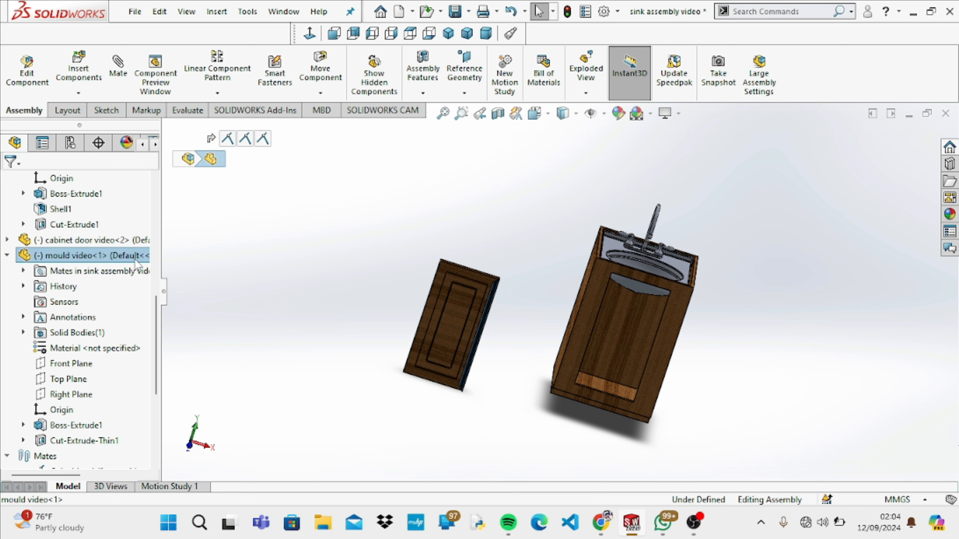
left_click(403, 279)
key("ctrl+v")
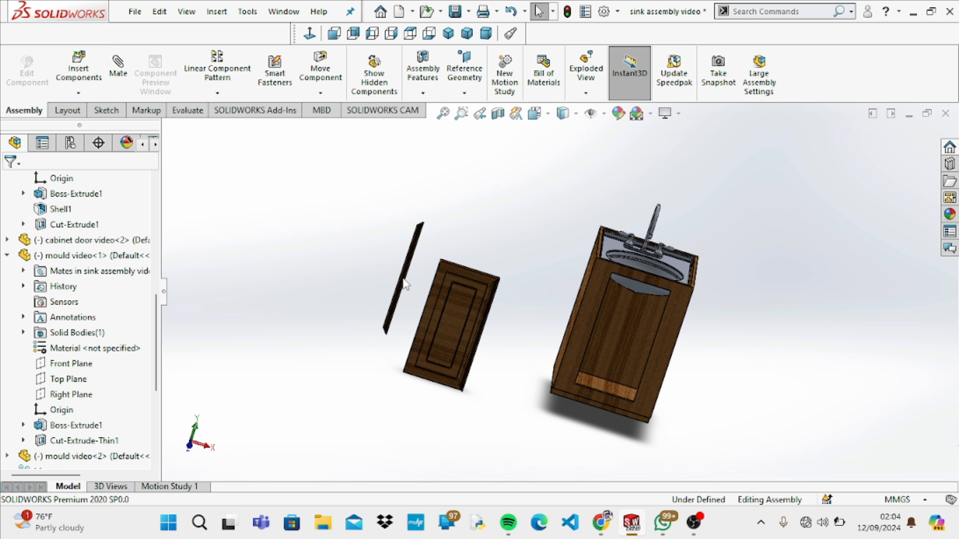
key("ctrl+z")
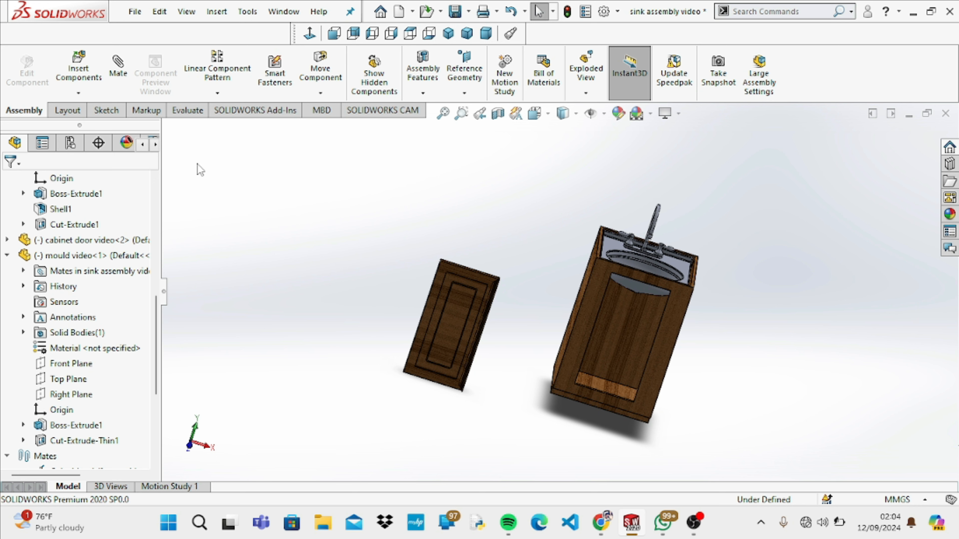
Insert another mould video part, rotated 90 degrees about Y and about Z, beside the cabinet door's left long side
left_click(84, 93)
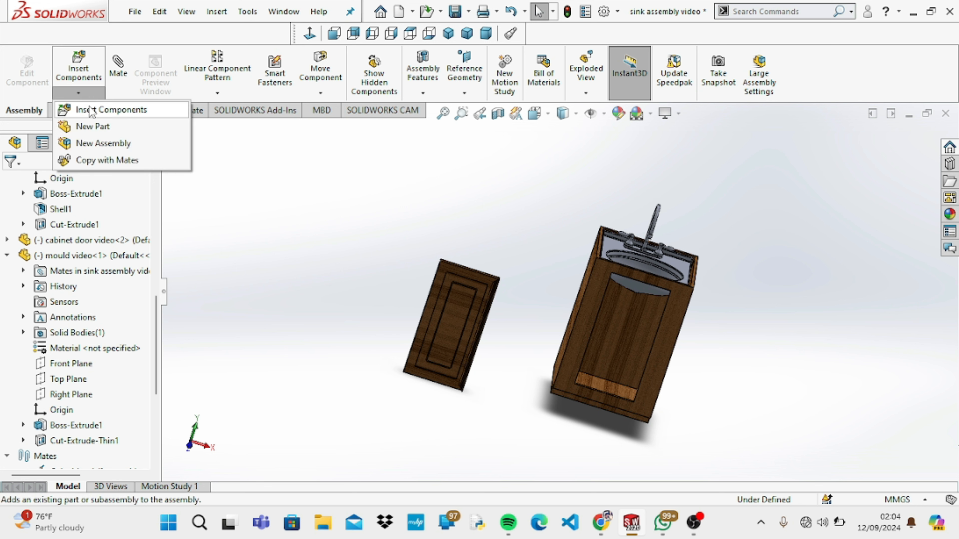
left_click(93, 113)
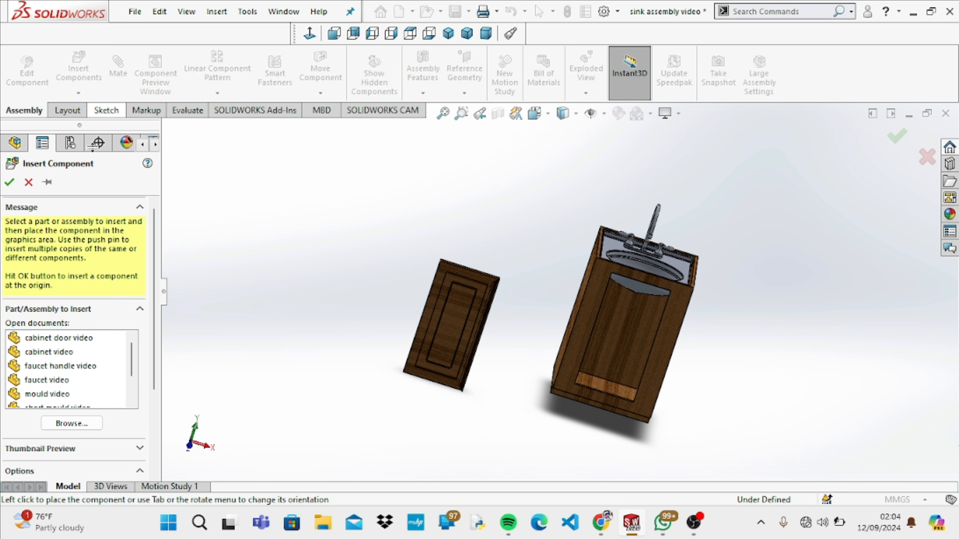
left_click_drag(132, 348, 132, 374)
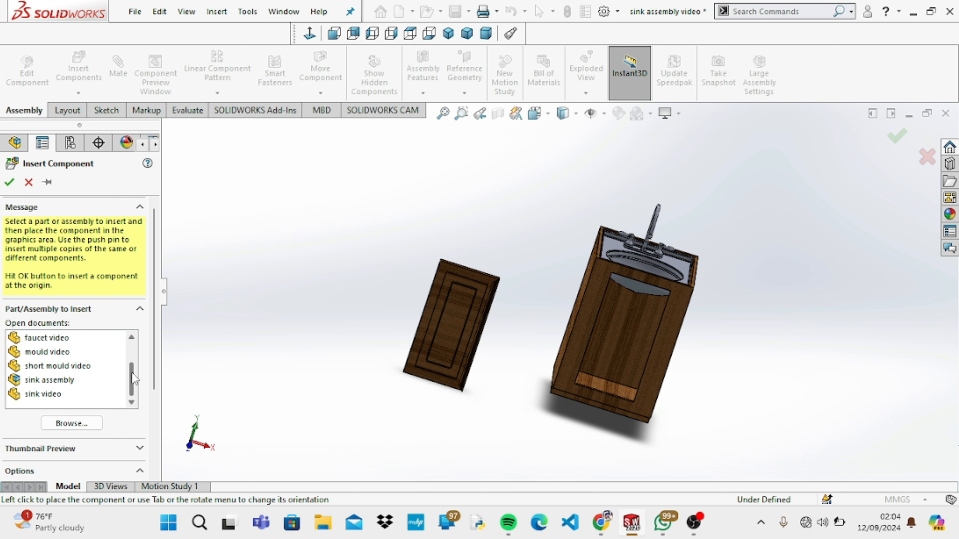
left_click(75, 350)
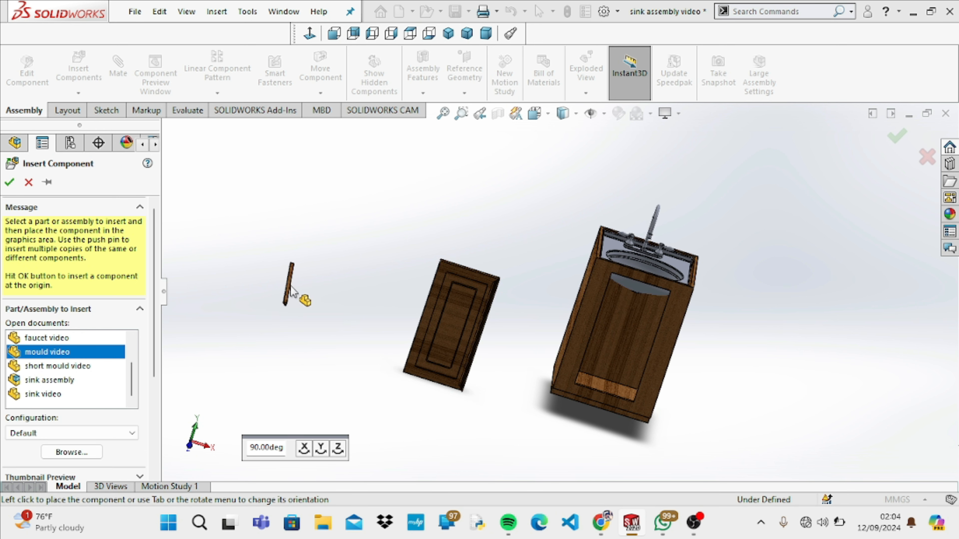
left_click(321, 448)
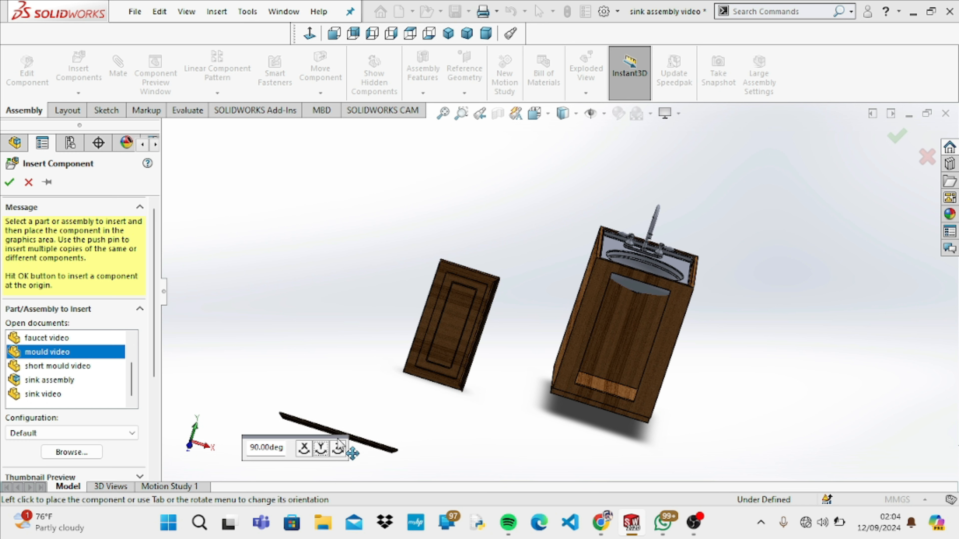
left_click(337, 448)
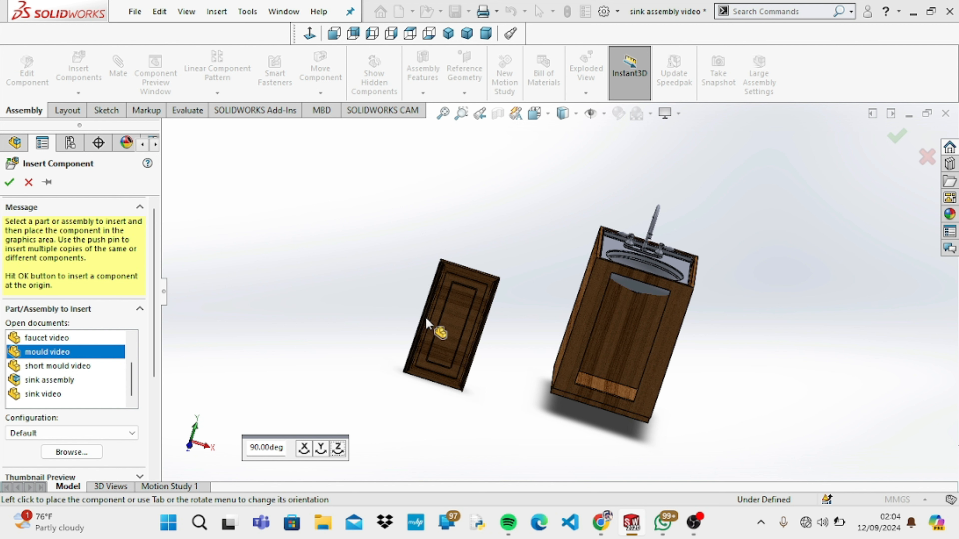
left_click(415, 319)
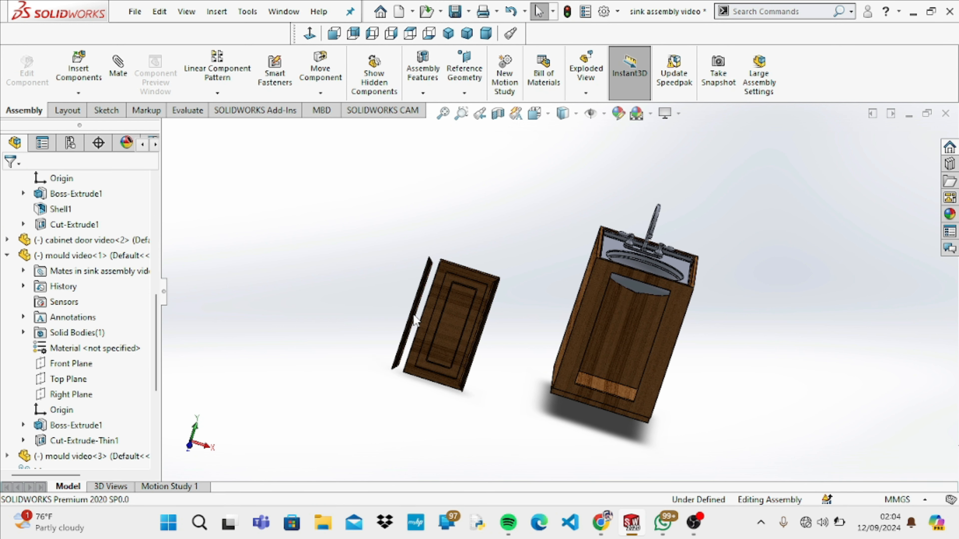
Add a coincident mate between the new mould's long edge and the adjacent long edge of the cabinet door
left_click(118, 67)
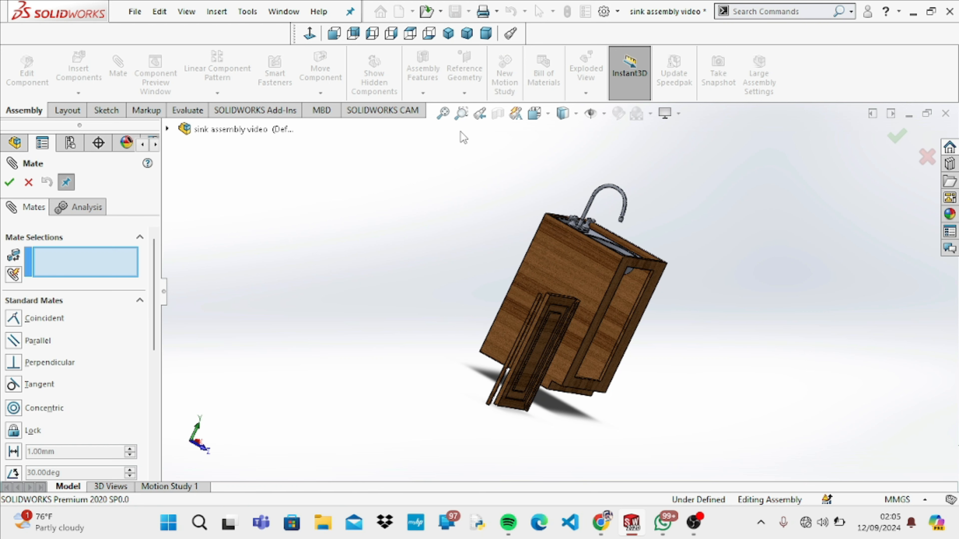
key("shift+z")
key("shift+z")
key("shift+z")
key("shift+z")
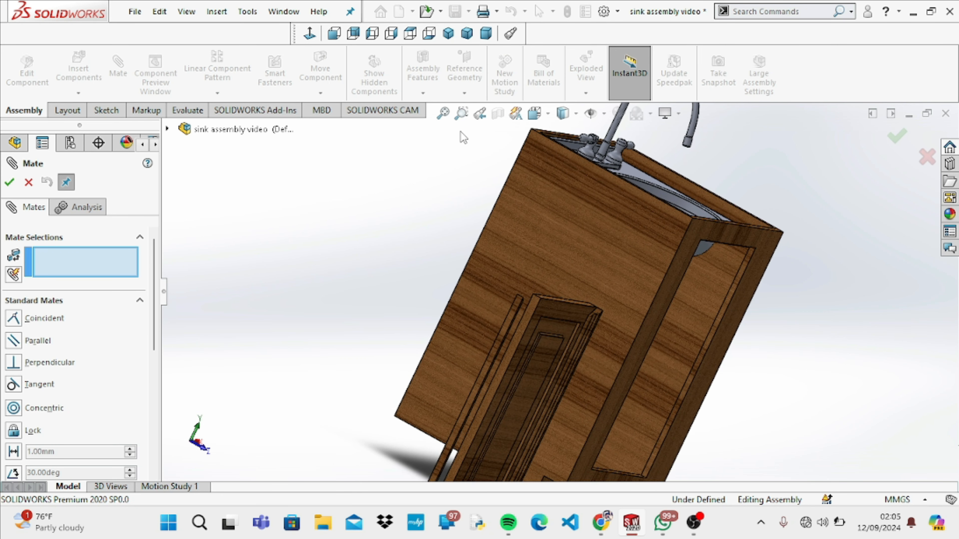
left_click(511, 310)
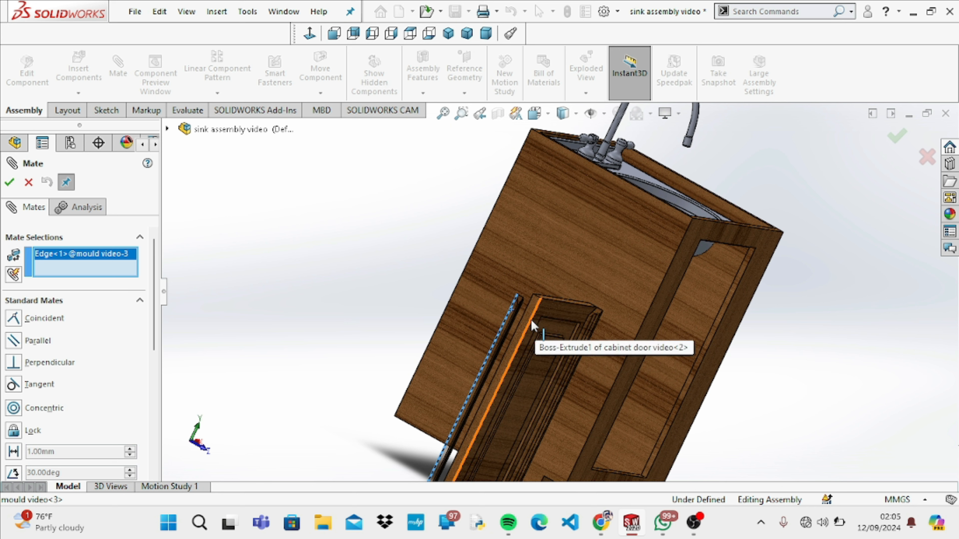
left_click(532, 324)
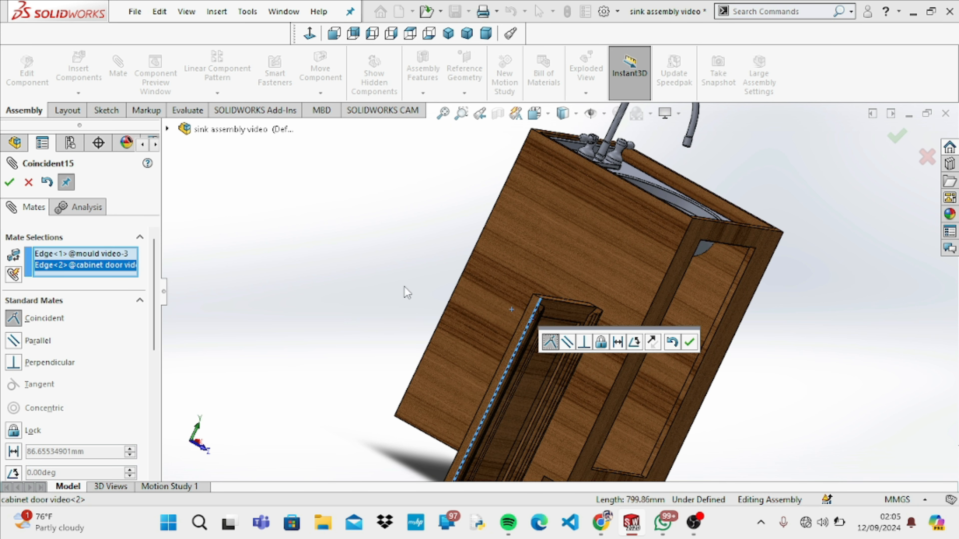
left_click(10, 182)
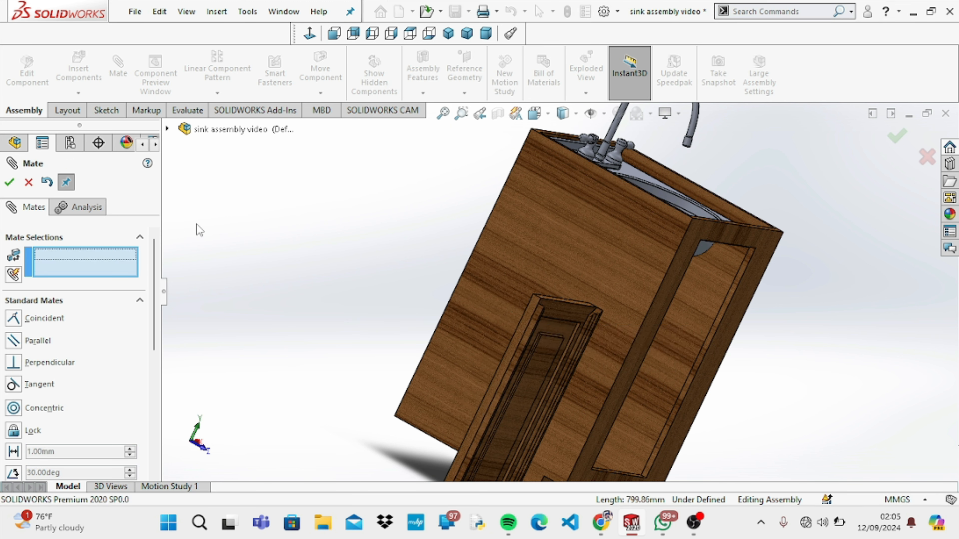
Add a coincident mate between the new mould's short end edge and the cabinet door's short lower-corner edge, and finish mating
key("Up")
key("Up")
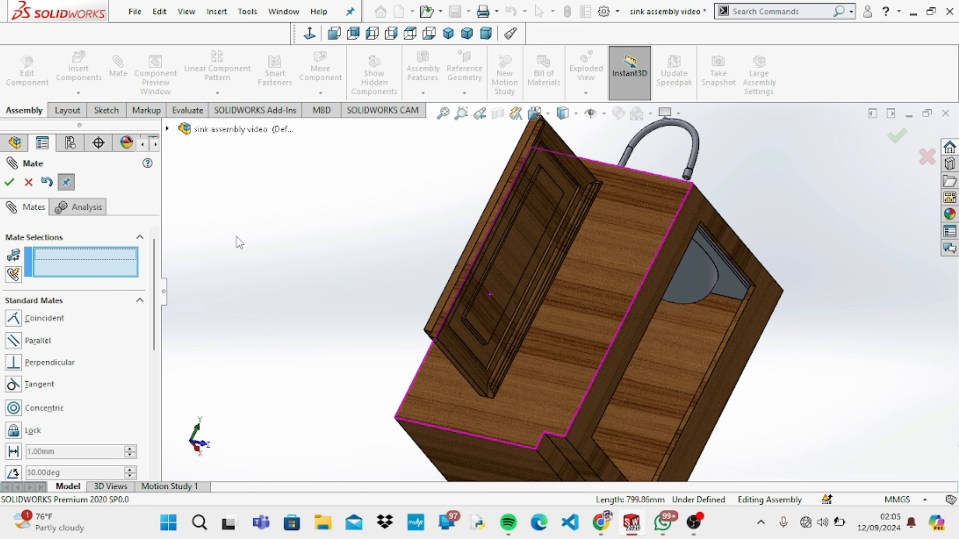
key("Right")
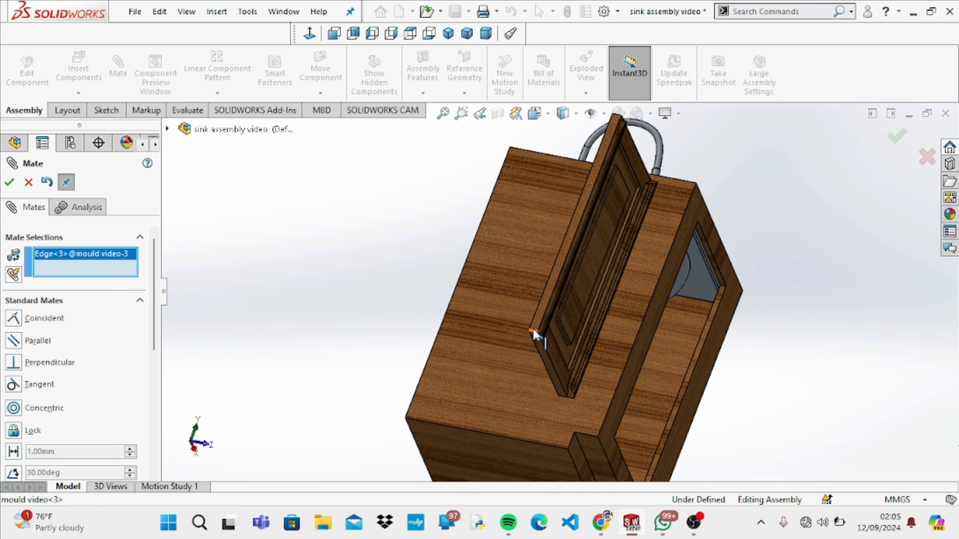
left_click(533, 334)
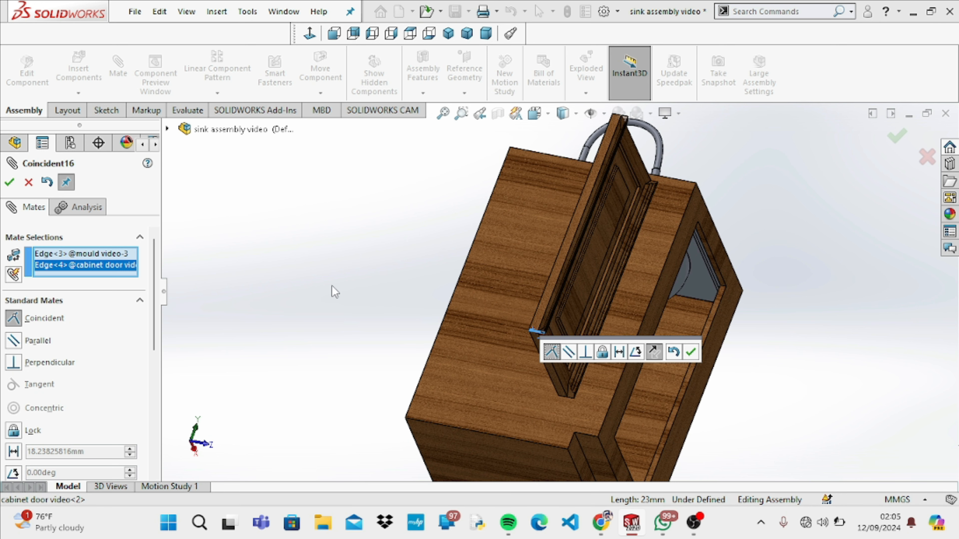
left_click(9, 182)
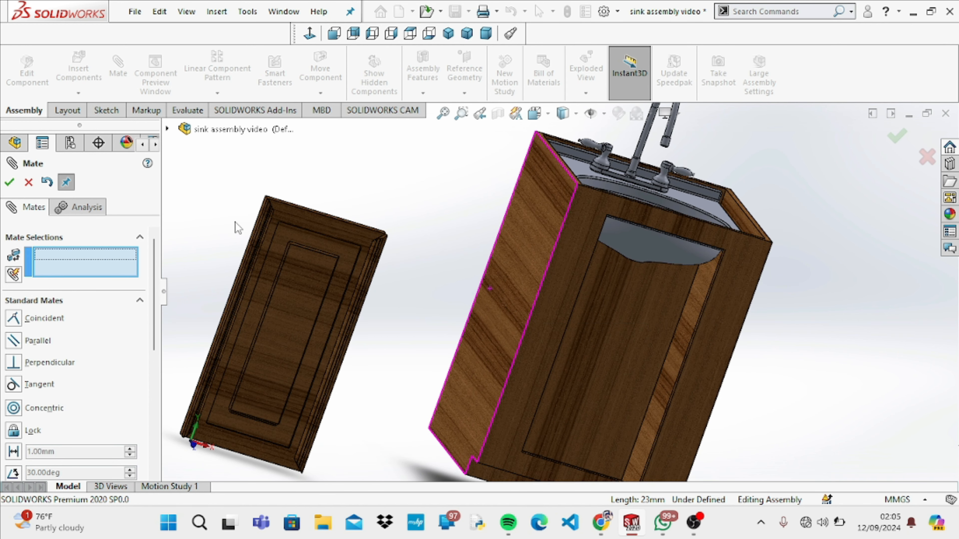
left_click(11, 183)
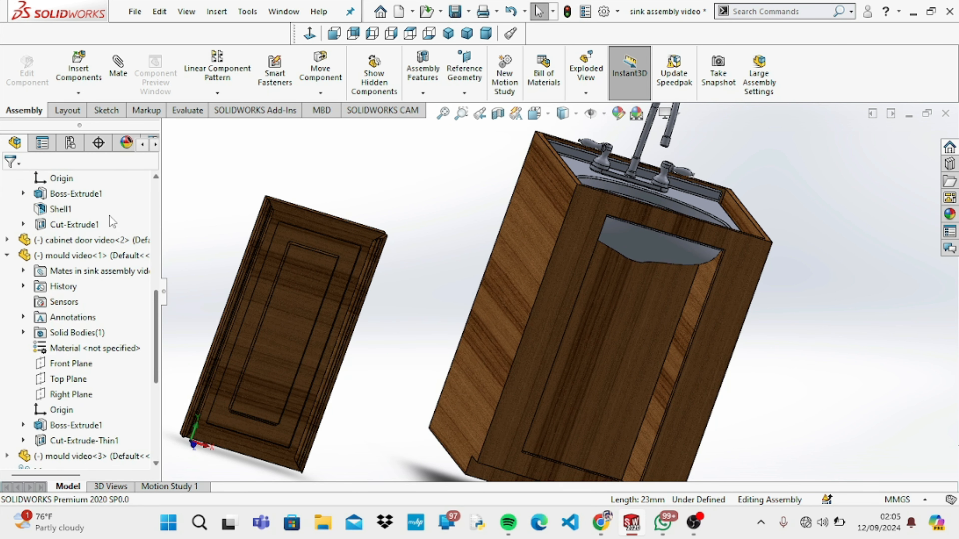
Insert the short mould video part, rotated 90 degrees about Y, along the cabinet door's upper edge
left_click(79, 94)
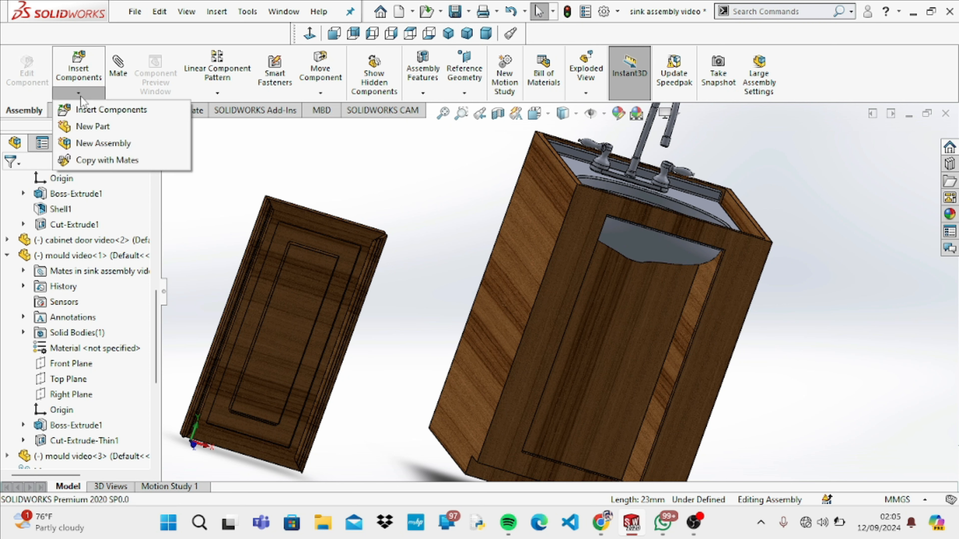
left_click(89, 110)
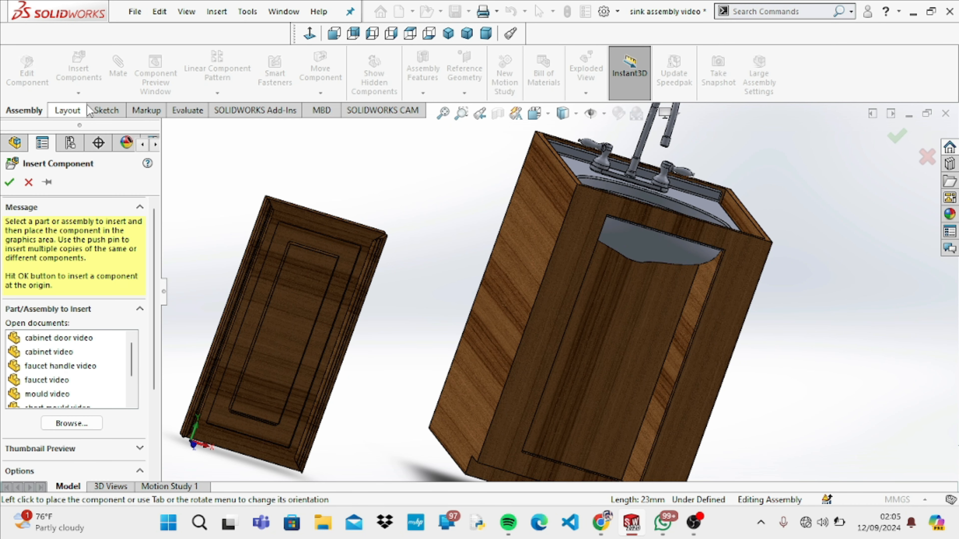
scroll(134, 359, "down", 1)
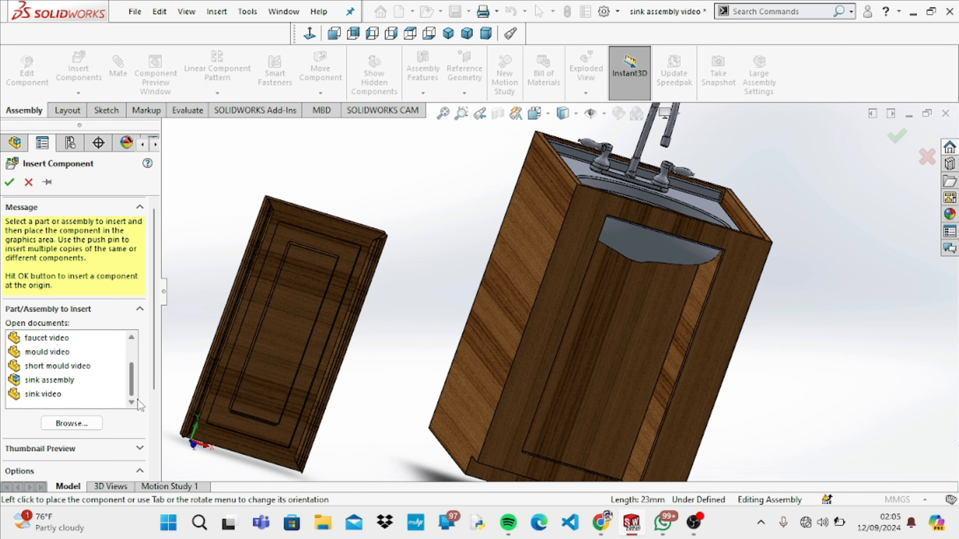
left_click(74, 366)
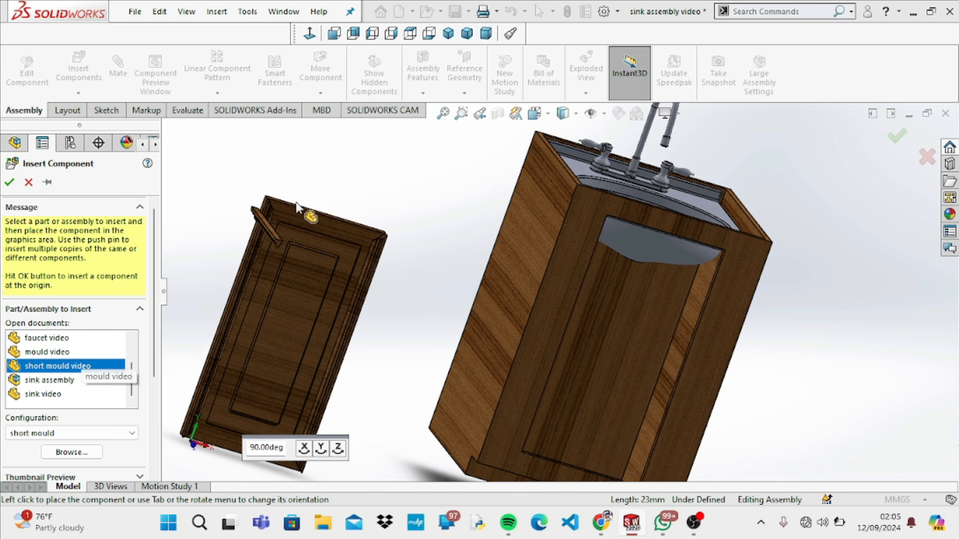
left_click(327, 449)
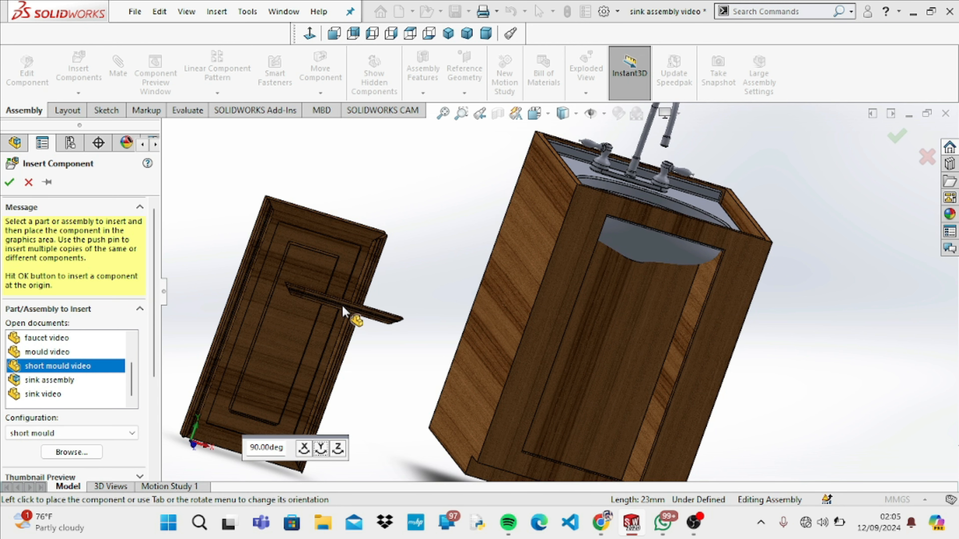
left_click(327, 222)
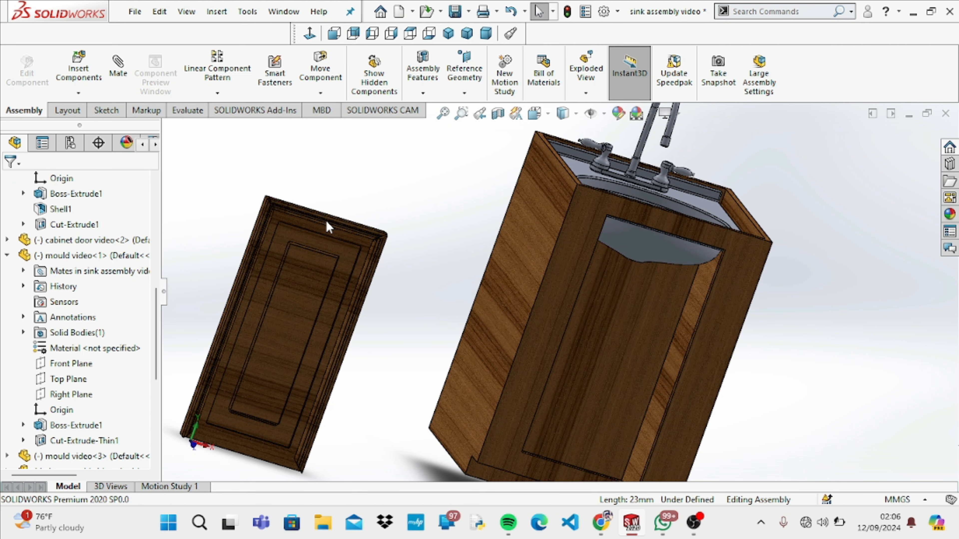
Open the short mould at the cabinet door's upper edge for editing within the assembly
key("f")
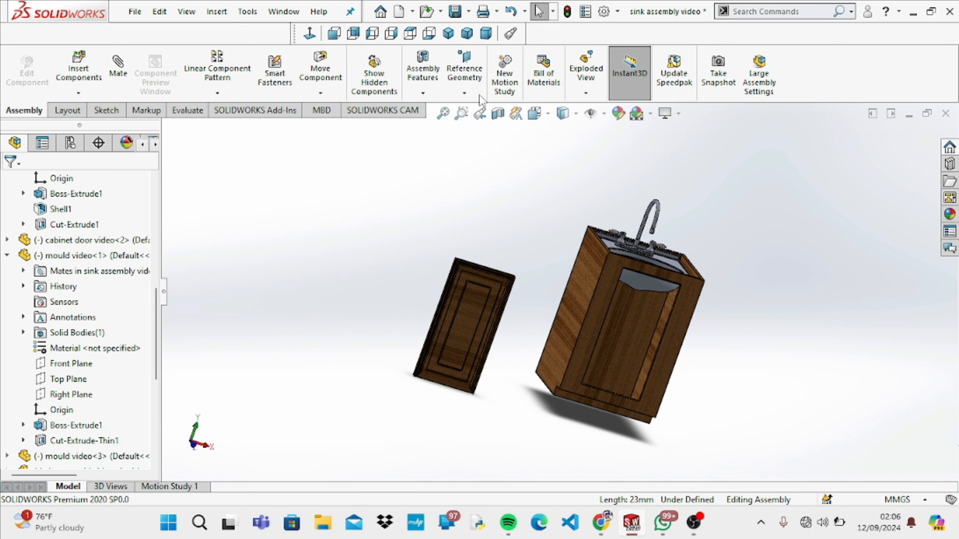
left_click(461, 113)
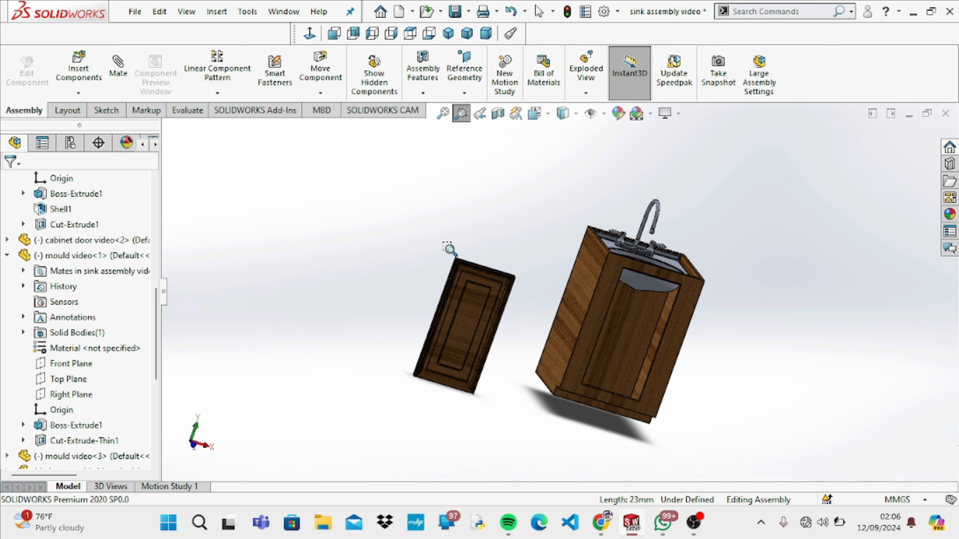
left_click_drag(447, 246, 569, 317)
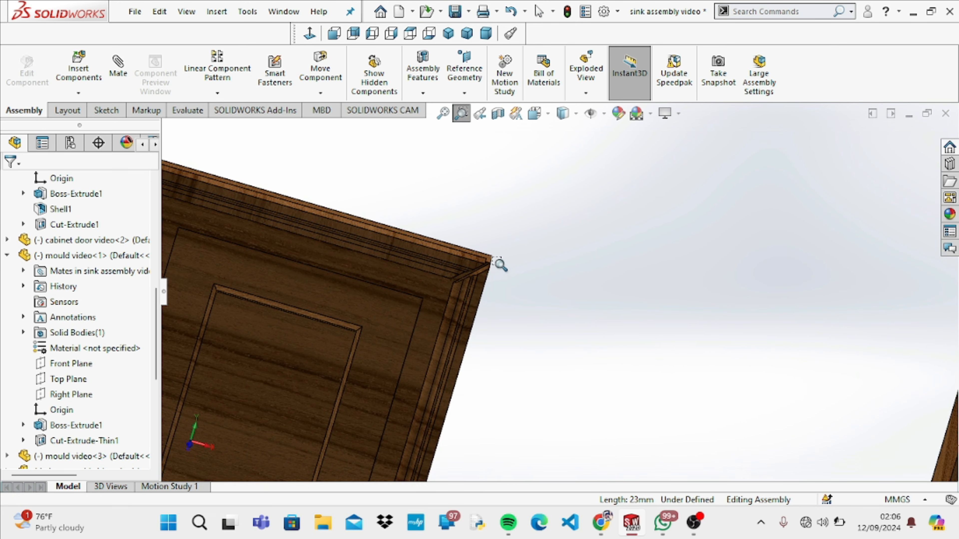
key("Right")
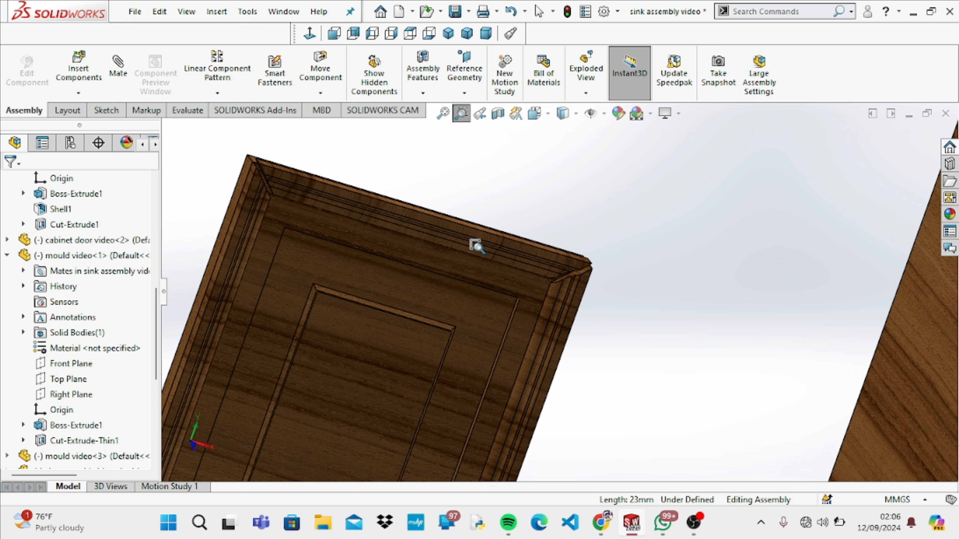
key("Escape")
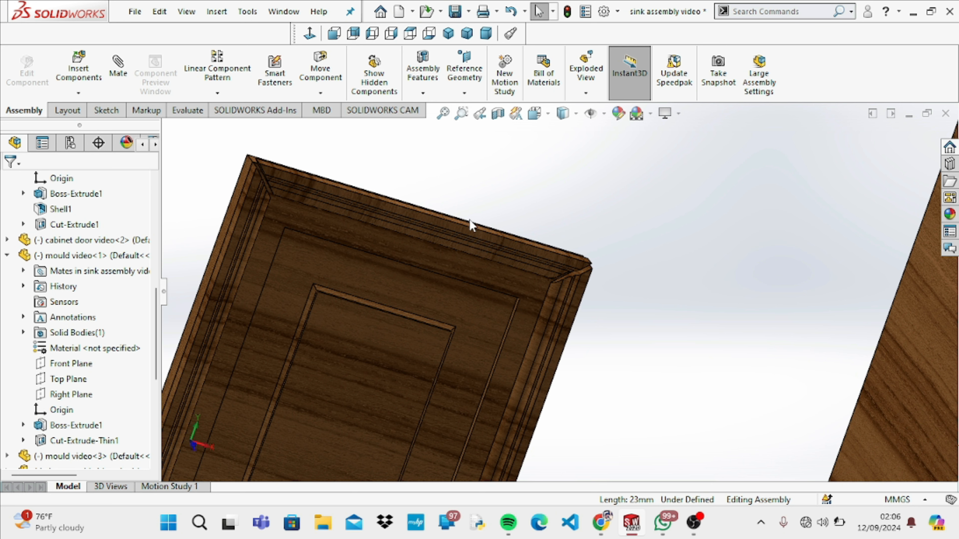
right_click(460, 228)
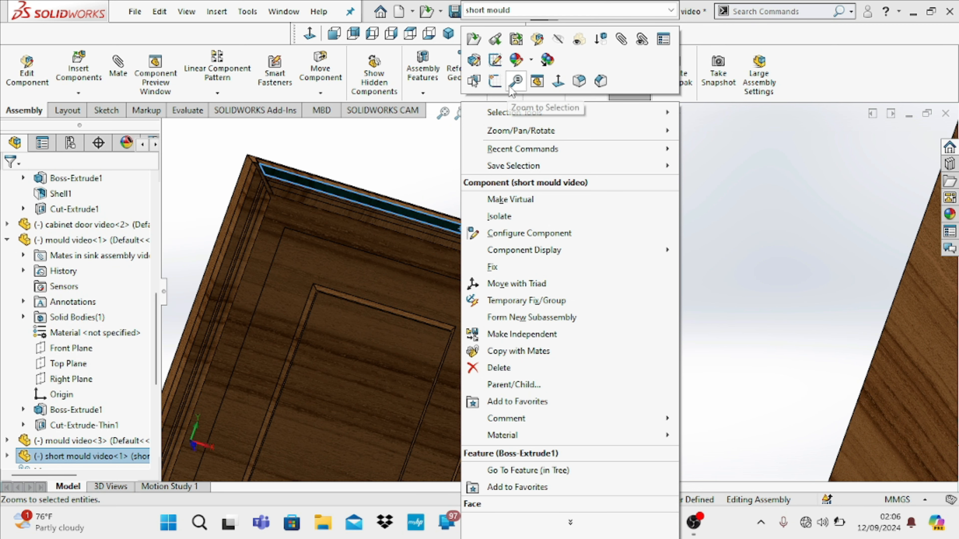
left_click(474, 61)
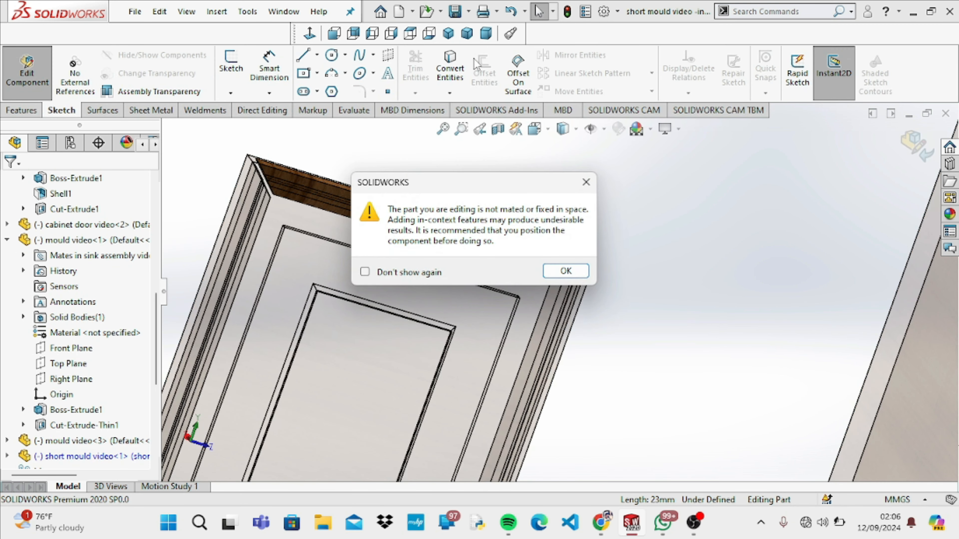
left_click(565, 271)
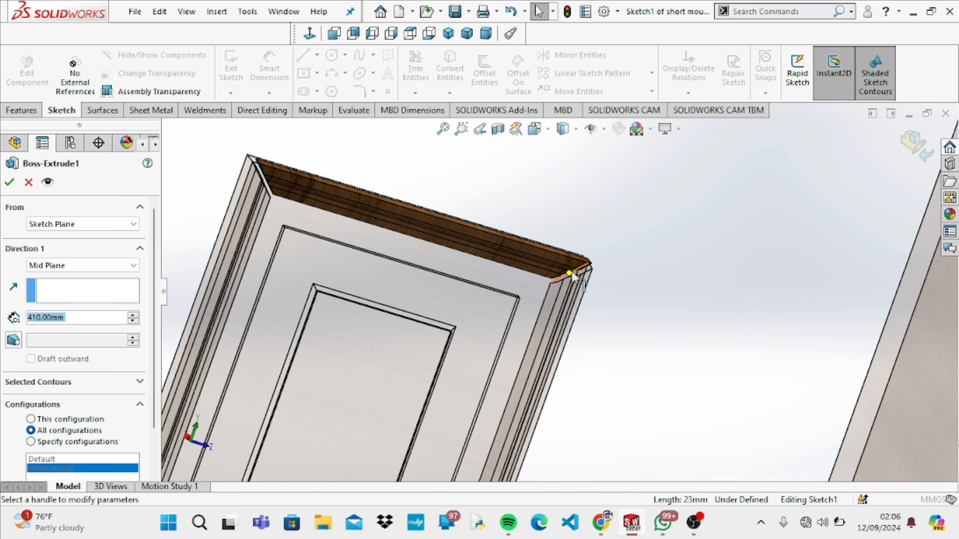
Set the short mould's mid-plane extrusion depth to 414 mm and return to editing the assembly
left_click(108, 319)
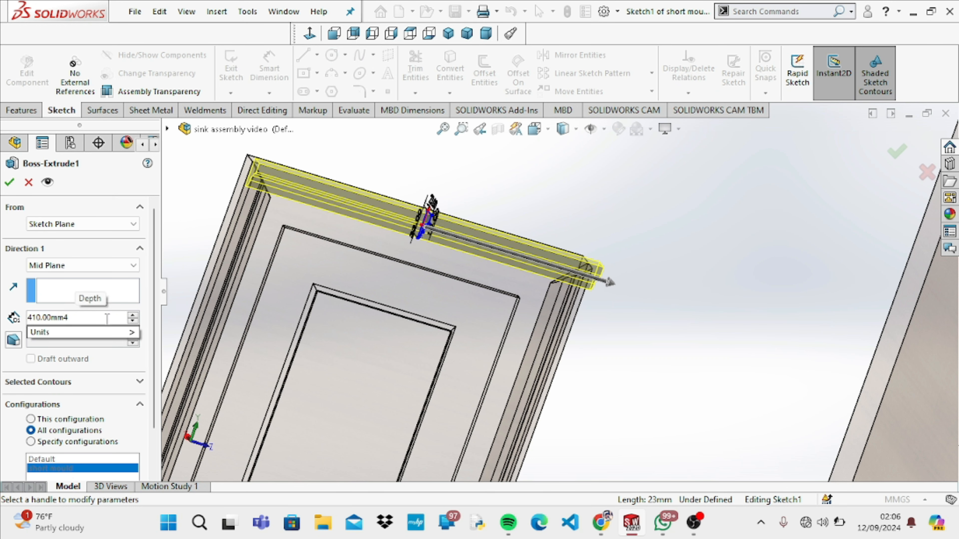
key("Left")
key("Left")
key("Left")
key("Left")
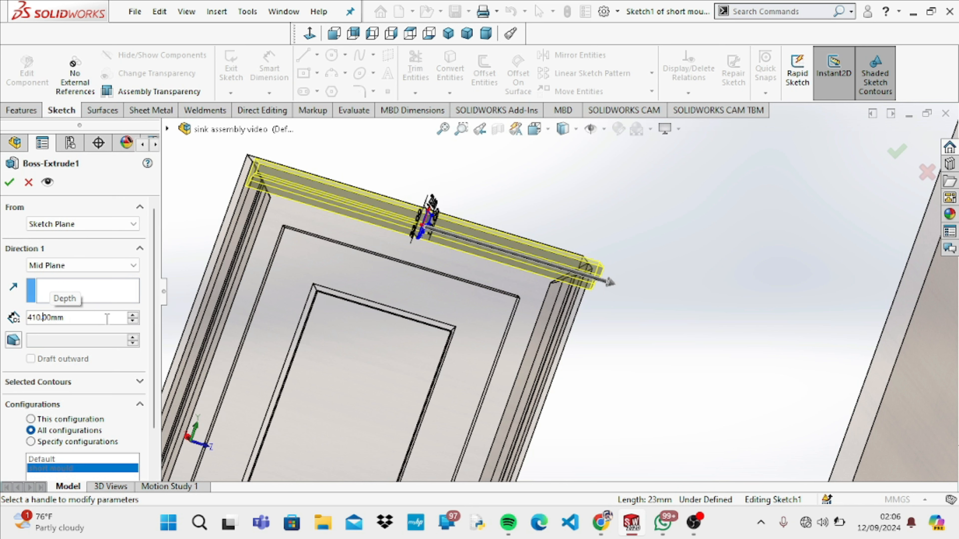
key("BackSpace")
type("4")
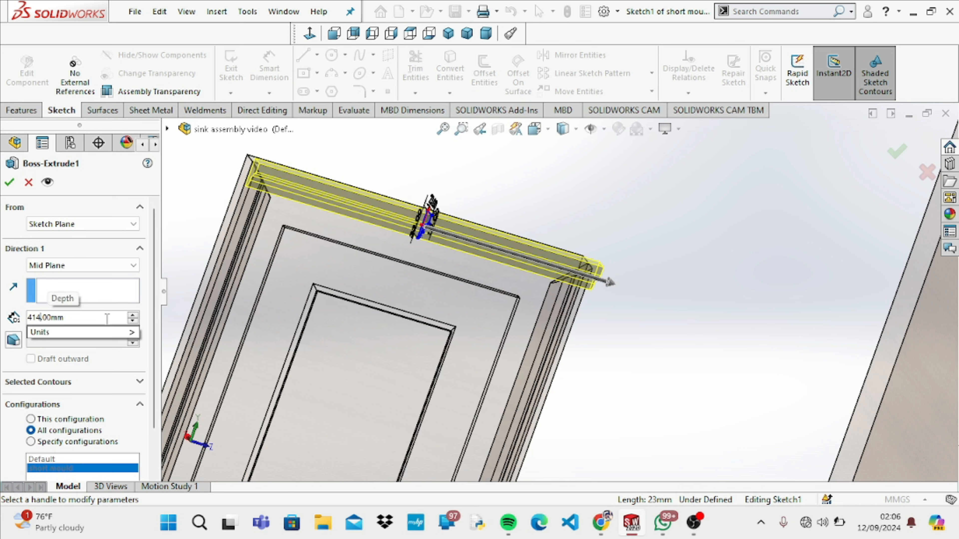
key("Return")
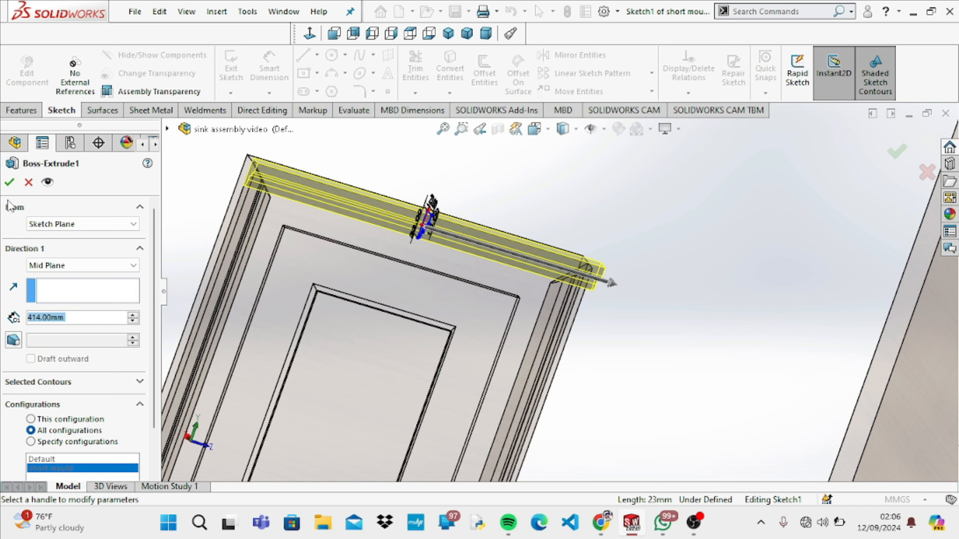
left_click(9, 183)
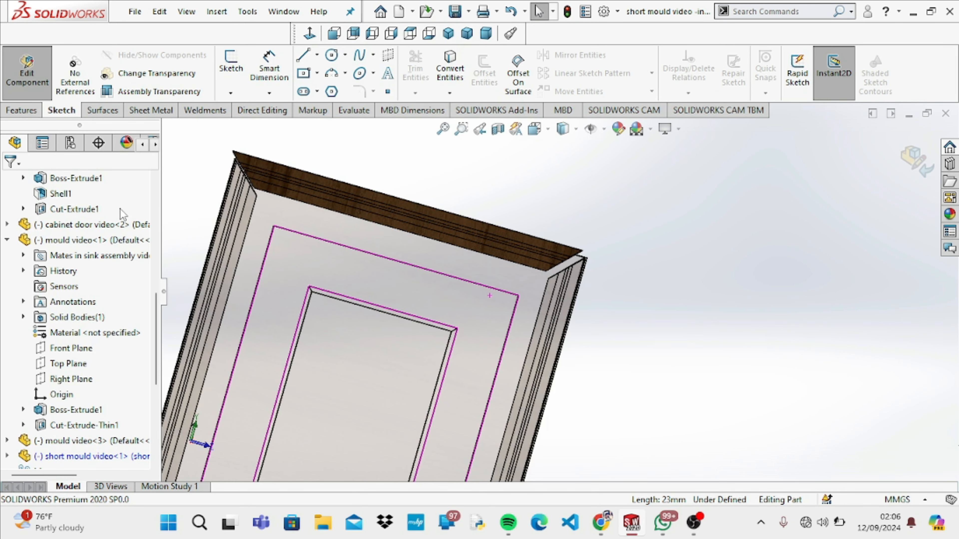
left_click(309, 187)
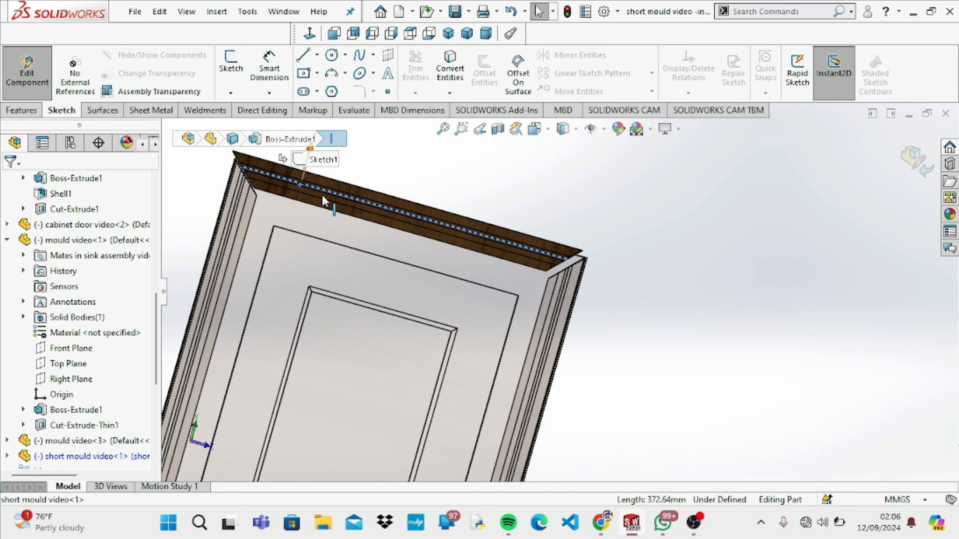
left_click(453, 178)
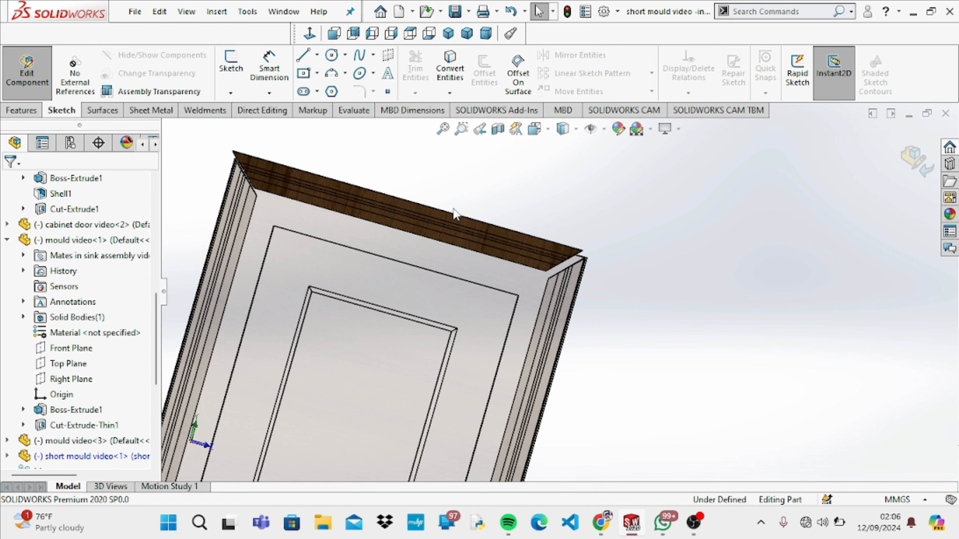
left_click(453, 230)
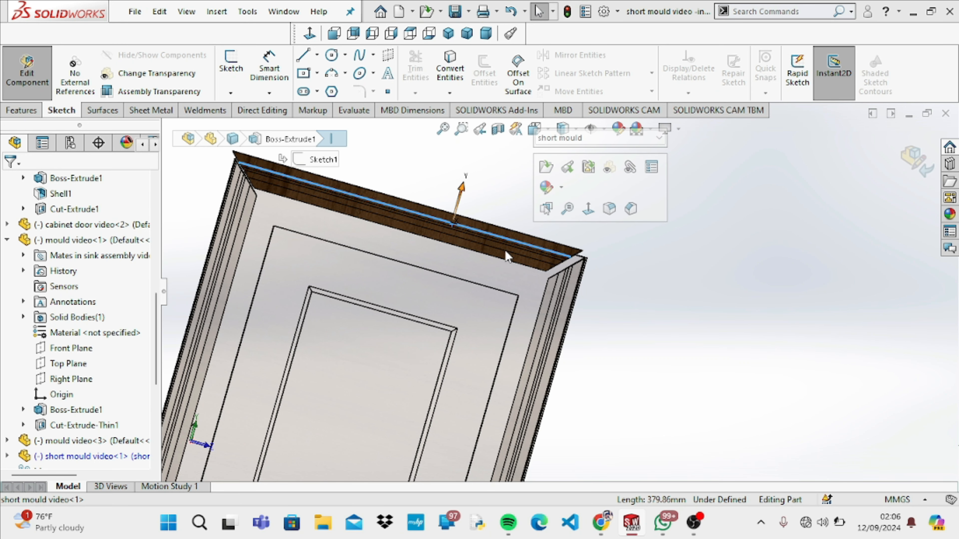
left_click(914, 165)
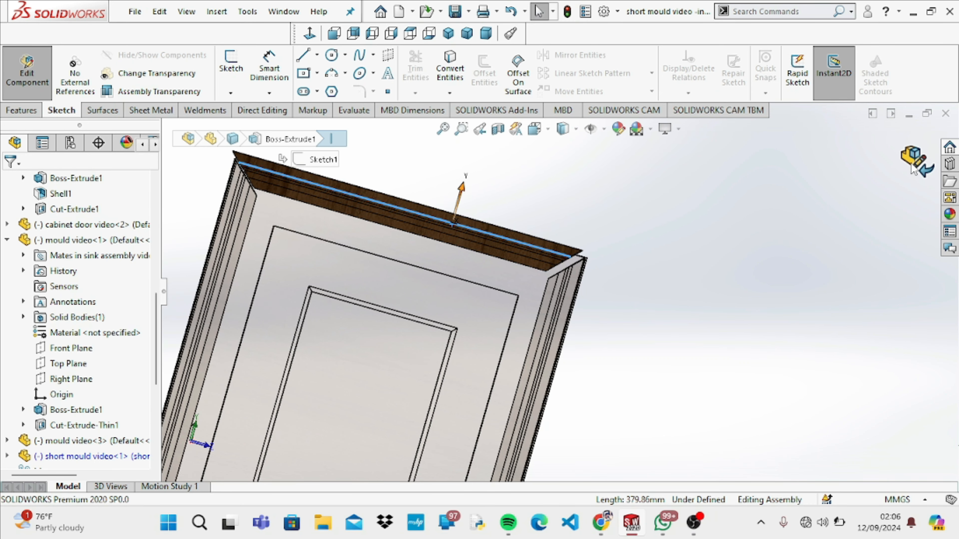
Move the short mould freely along the cabinet door's upper edge to bring it near its mounting position
left_click_drag(536, 247, 546, 257)
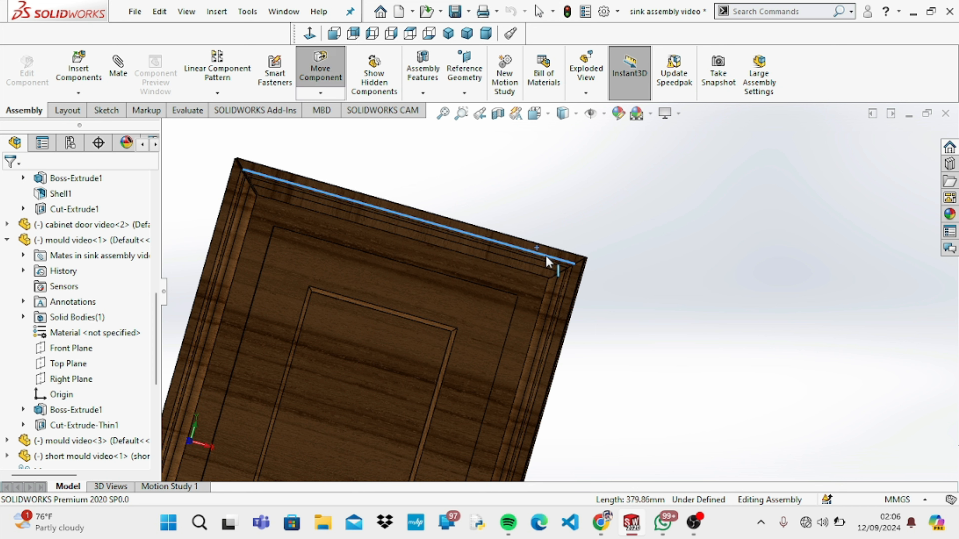
key("Escape")
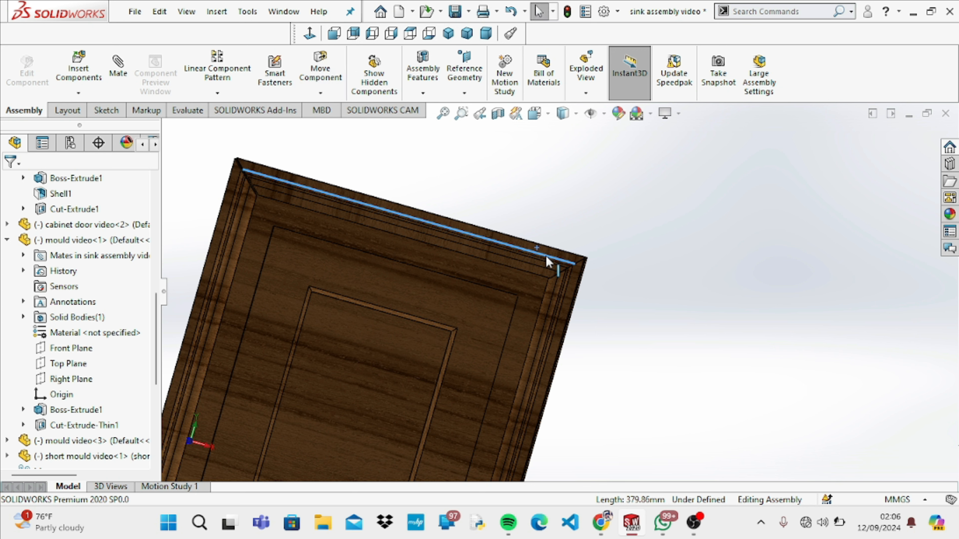
key("Down")
key("Up")
key("Up")
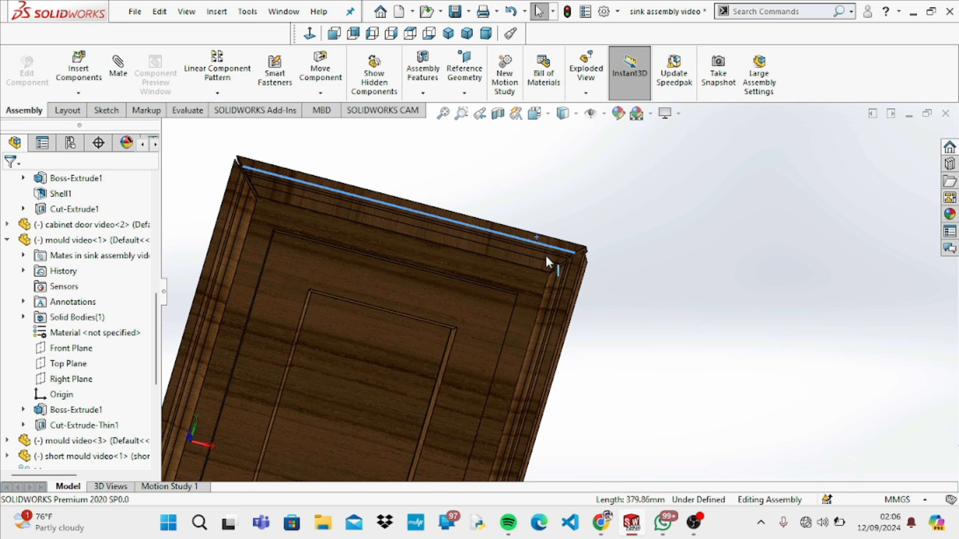
left_click_drag(545, 255, 536, 252)
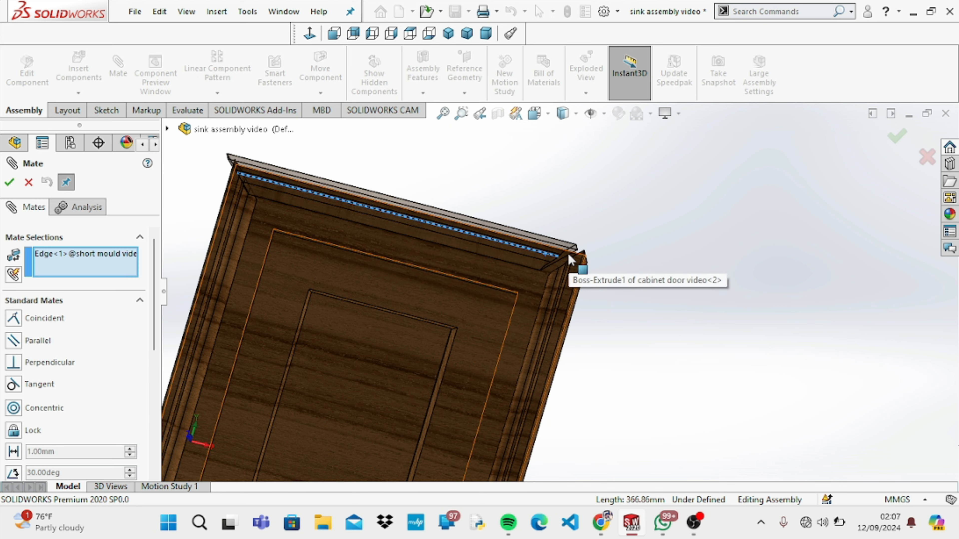
left_click(29, 182)
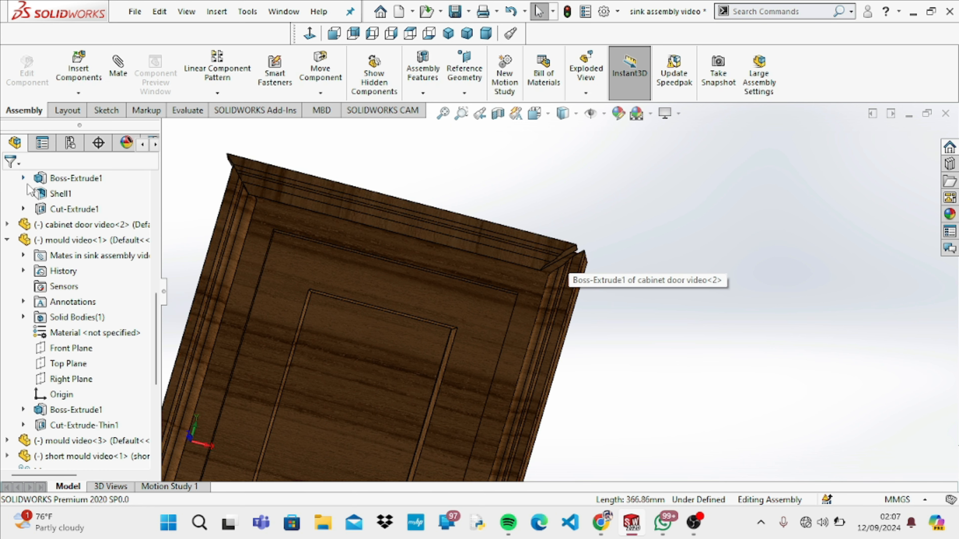
Add a coincident mate between the long mould's mitred end face and the short mould's adjoining end face at the door's upper corner
left_click(567, 254)
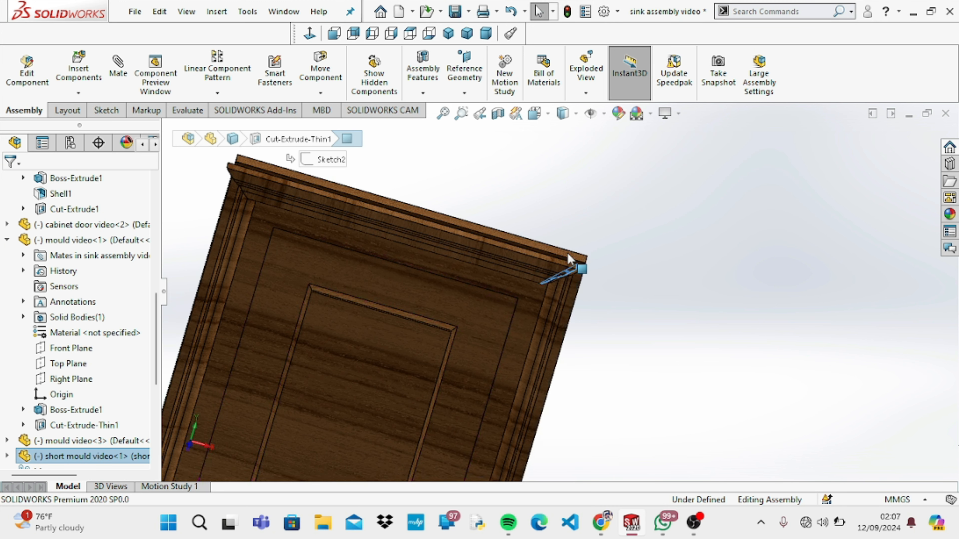
left_click(581, 276)
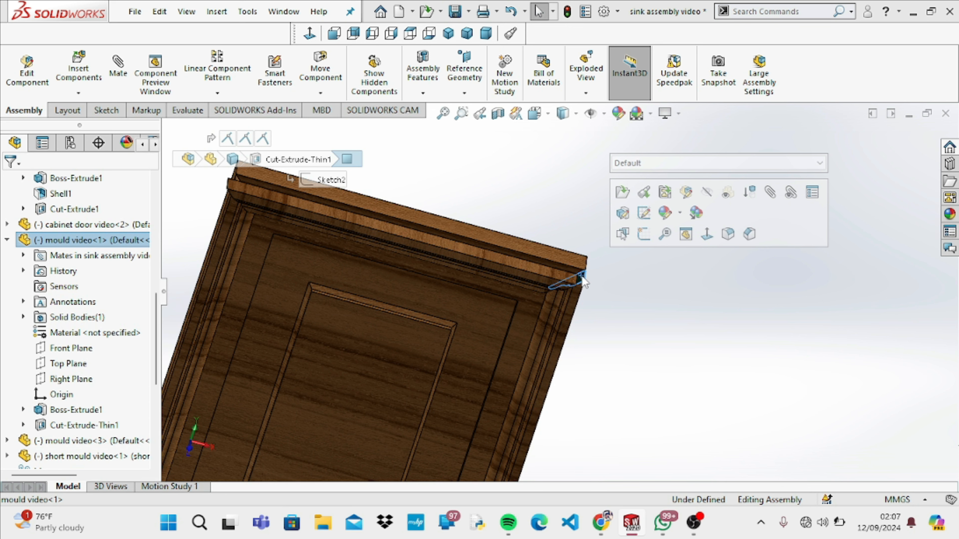
left_click(130, 77)
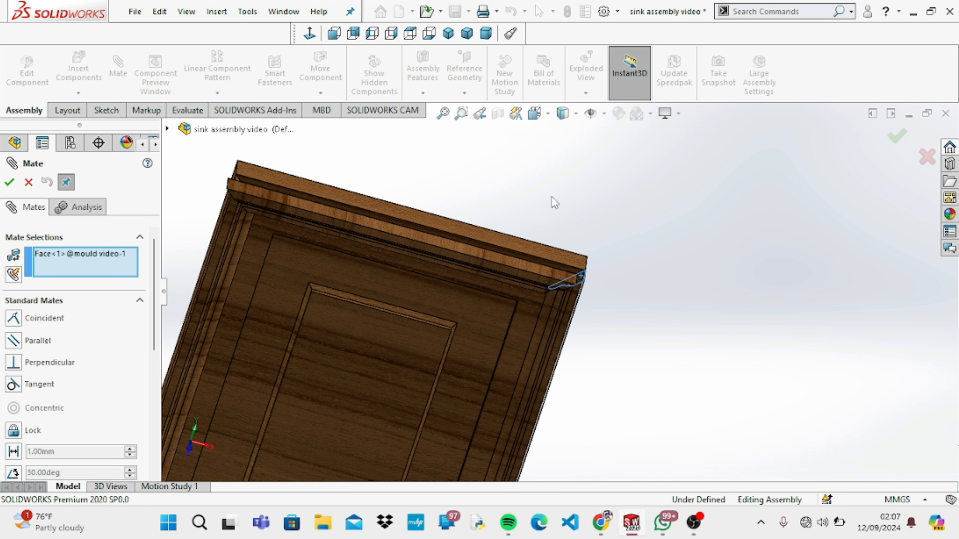
key("Up")
key("Up")
key("Up")
key("Up")
key("Up")
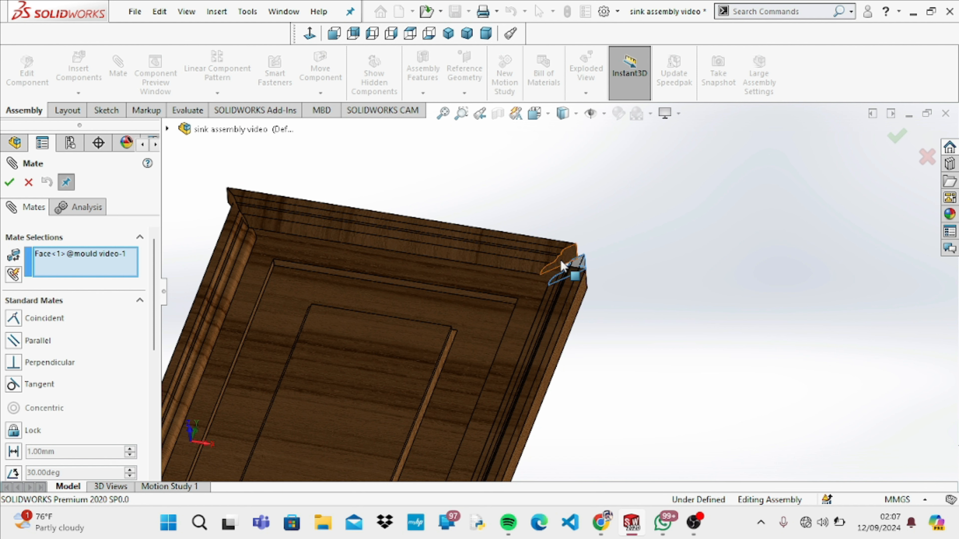
left_click(557, 260)
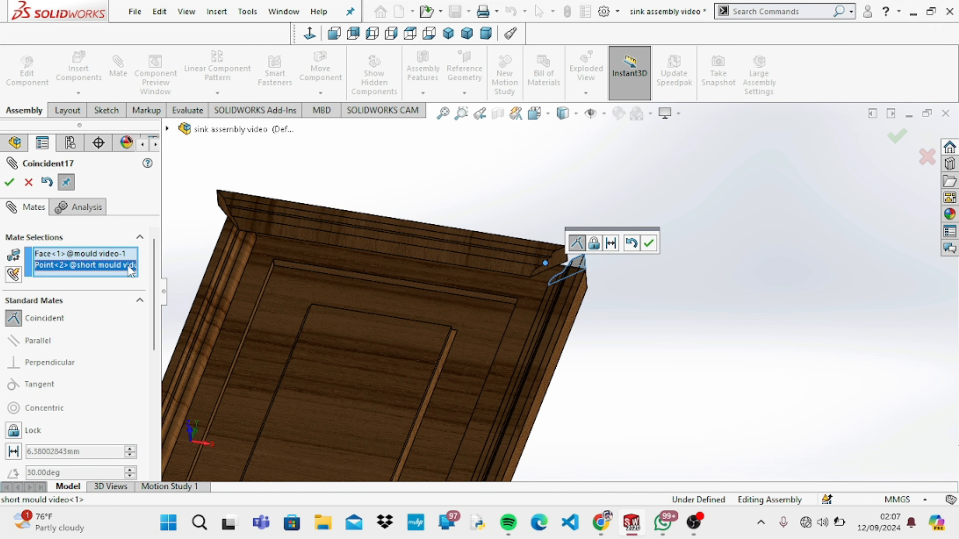
key("Delete")
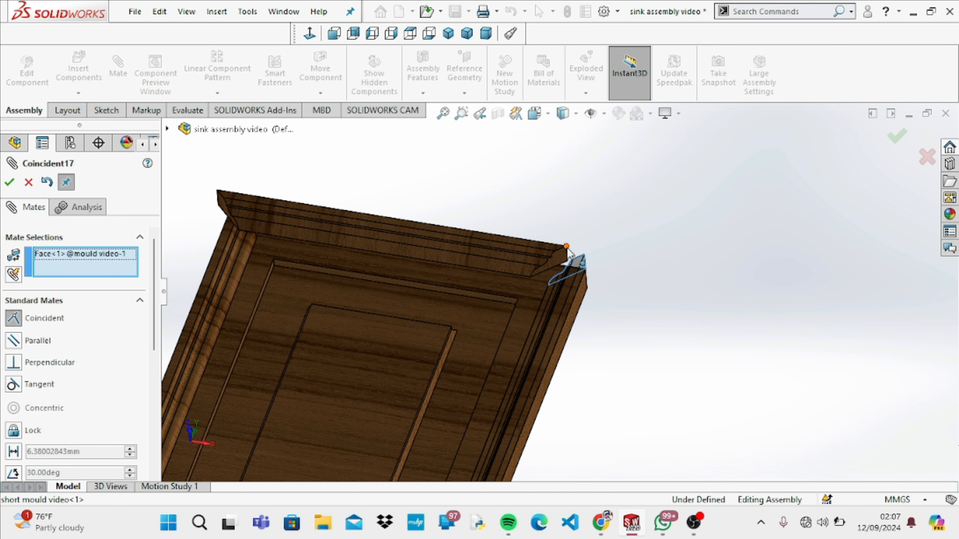
left_click(564, 253)
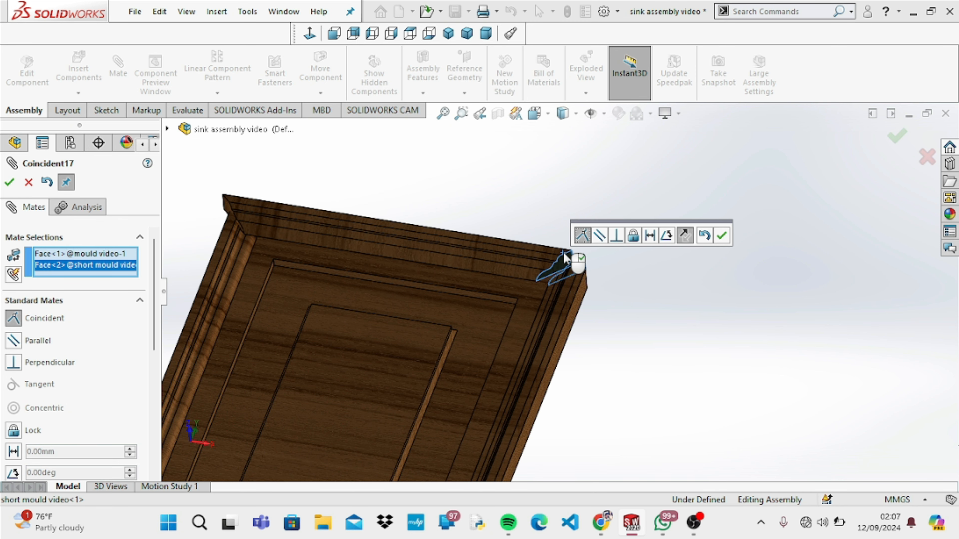
left_click(9, 183)
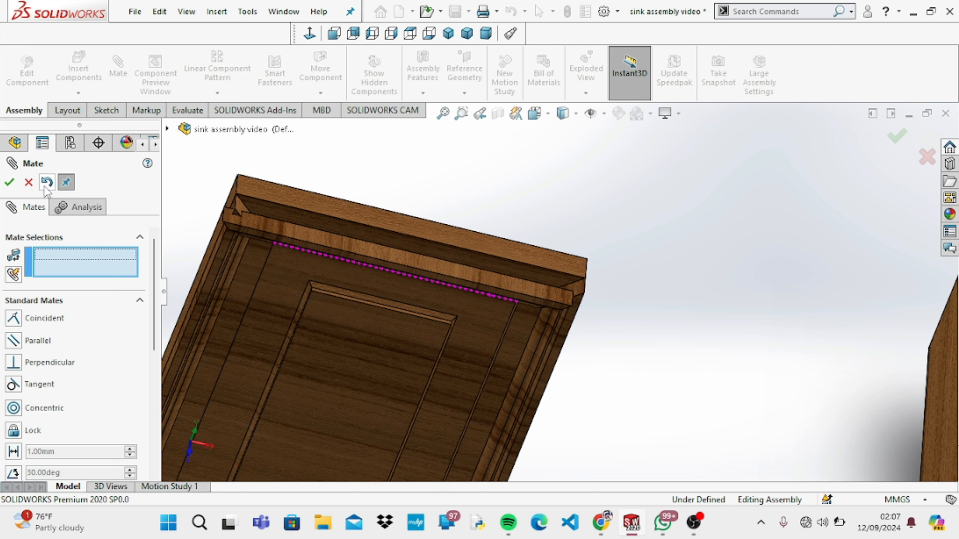
Add a coincident mate between the short mould's long outer edge and the cabinet door's upper edge, and finish mating
left_click(308, 228)
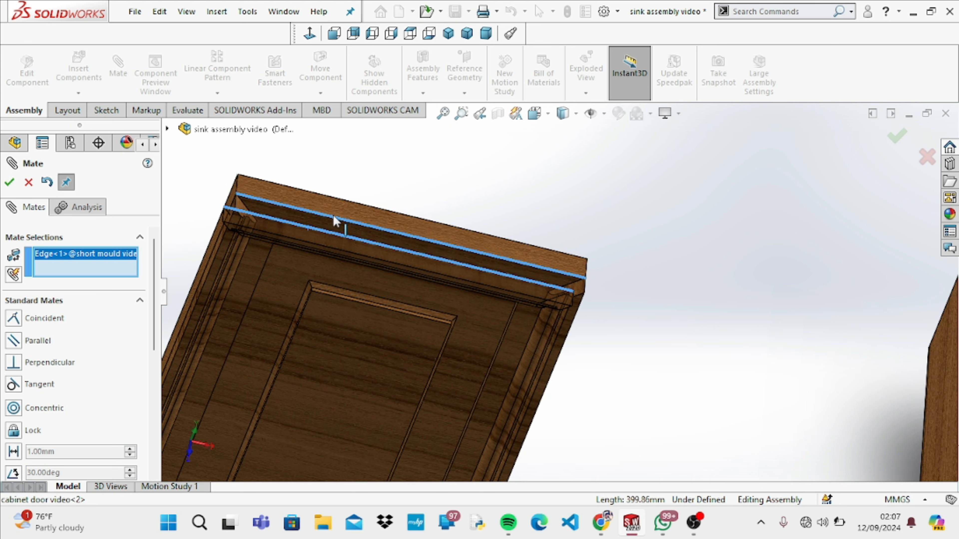
left_click(333, 215)
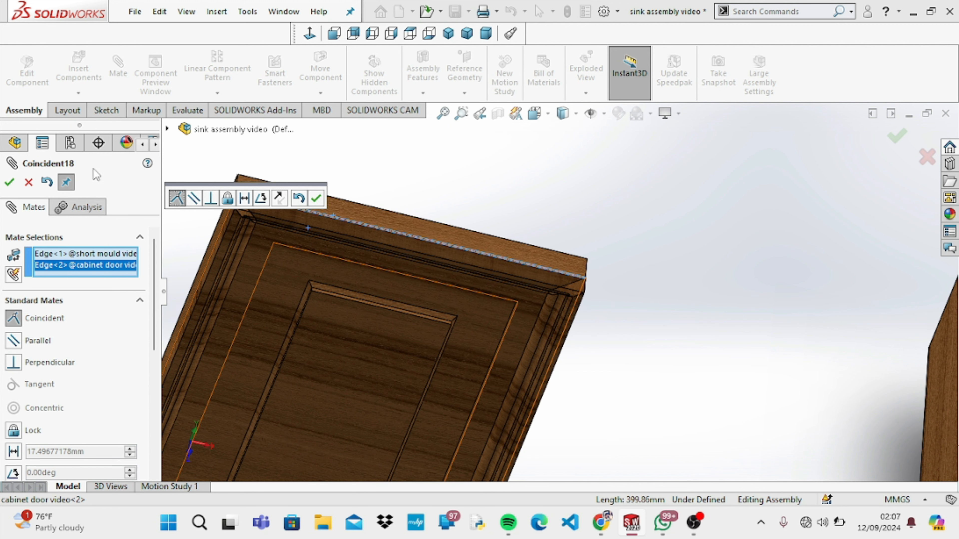
left_click(9, 182)
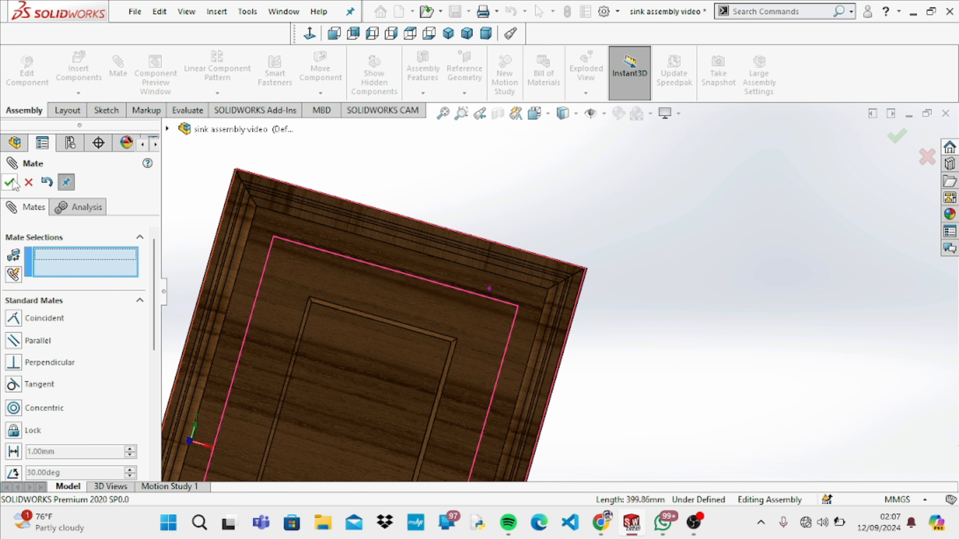
left_click(10, 182)
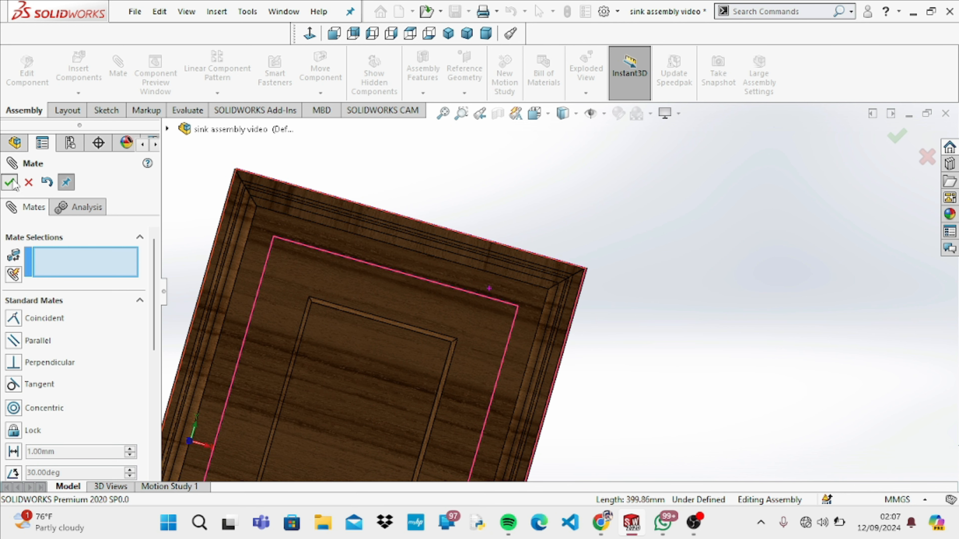
Insert another short mould video part below the cabinet door's lower edge, rotated 90 degrees about Y and 180 degrees about Z
key("f")
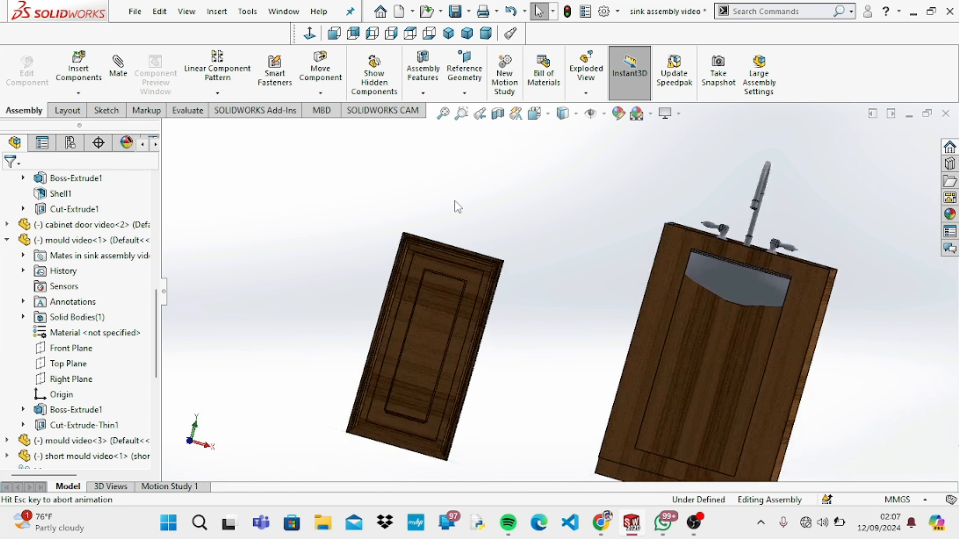
left_click(78, 68)
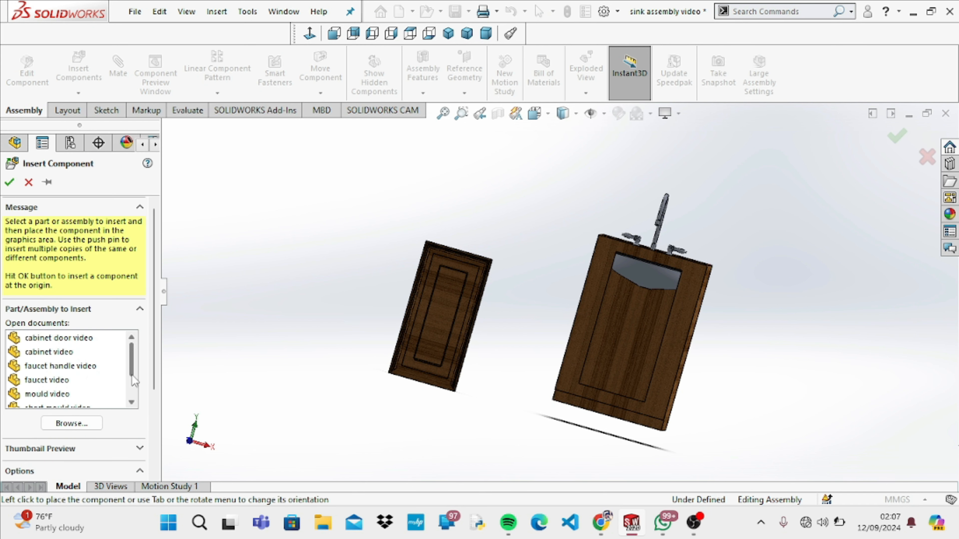
left_click_drag(132, 374, 134, 399)
left_click(79, 367)
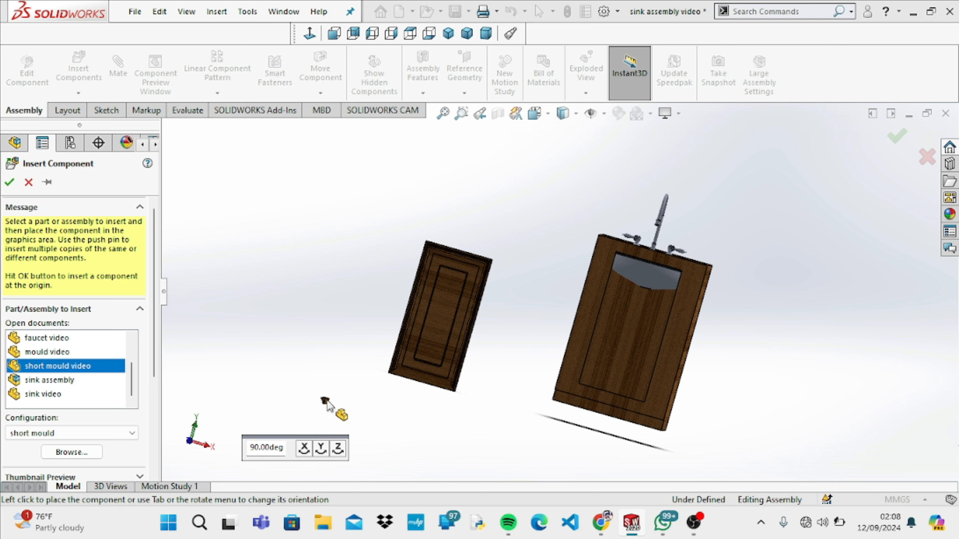
left_click(321, 448)
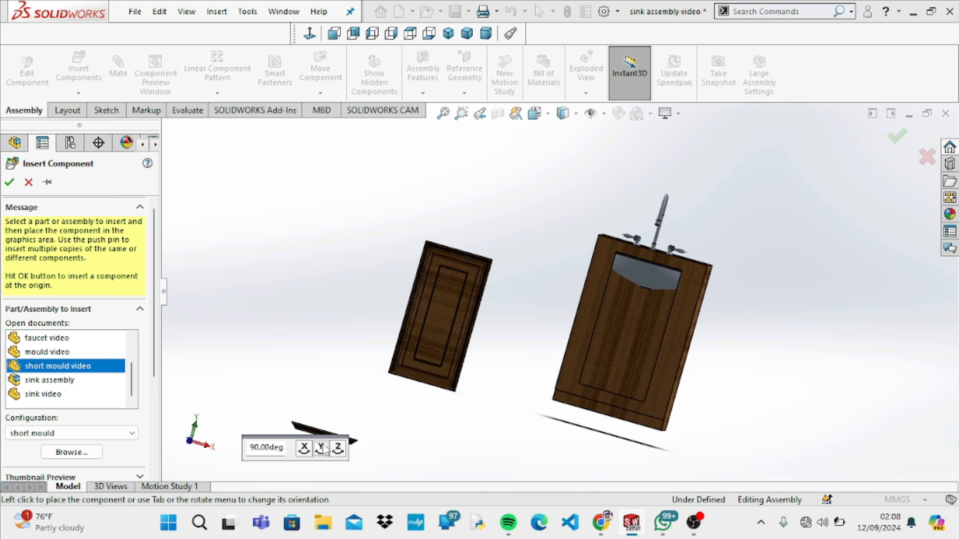
left_click(342, 447)
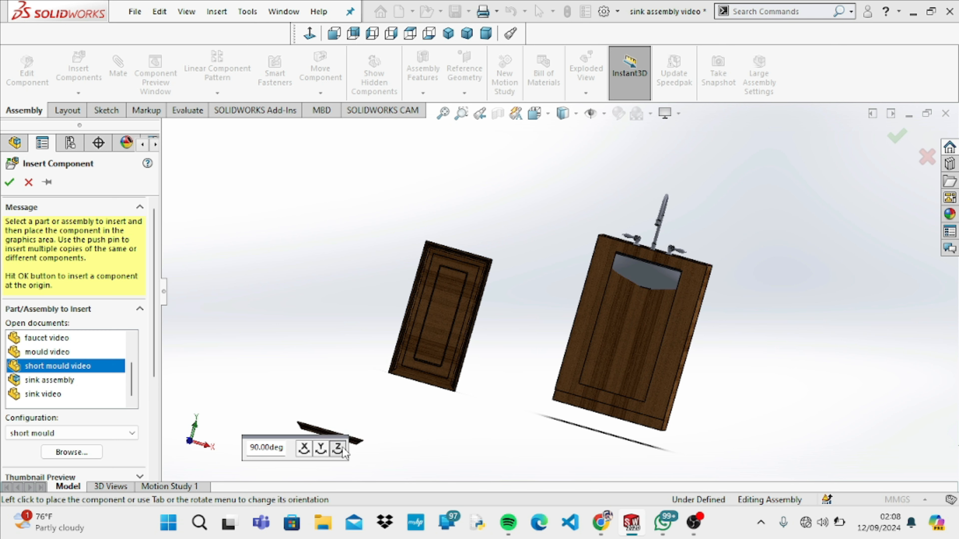
left_click(341, 449)
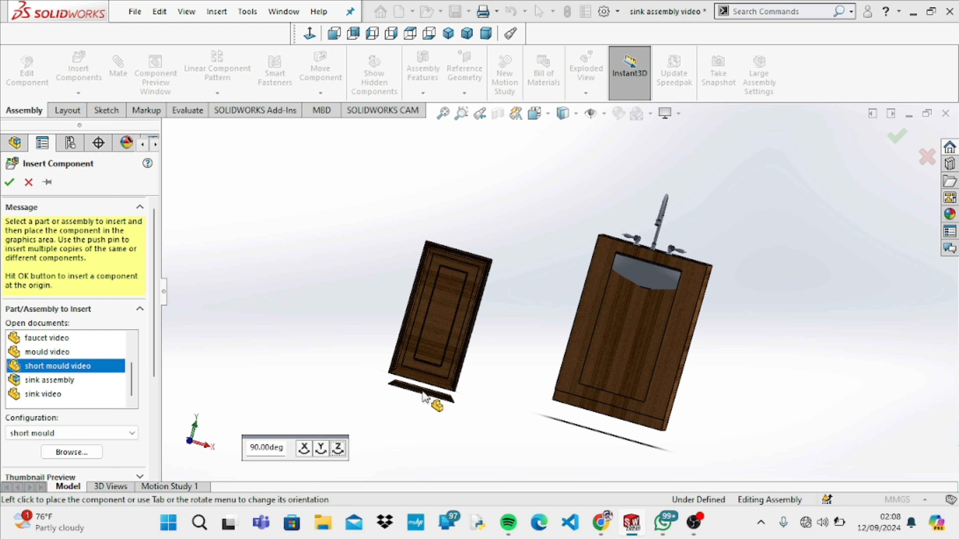
left_click(425, 396)
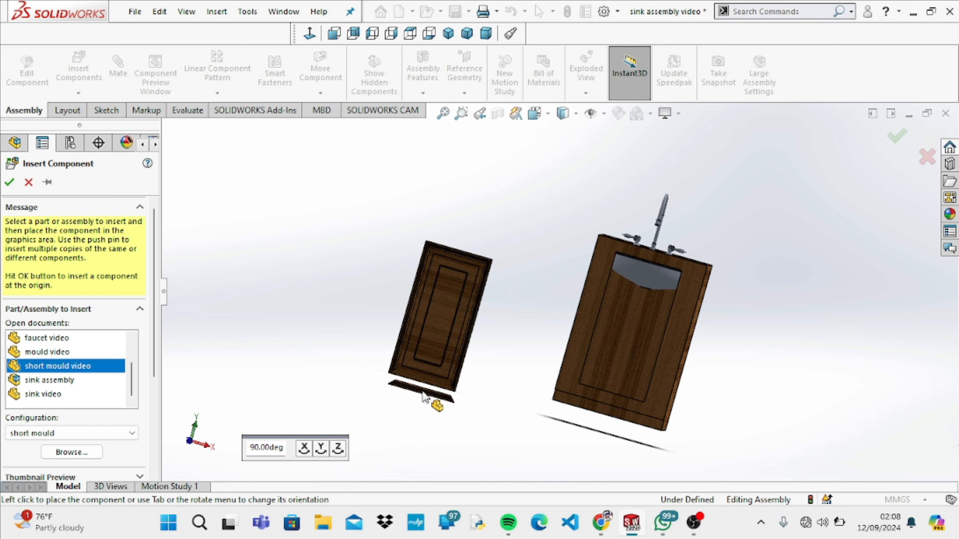
left_click(461, 114)
left_click_drag(392, 360, 530, 489)
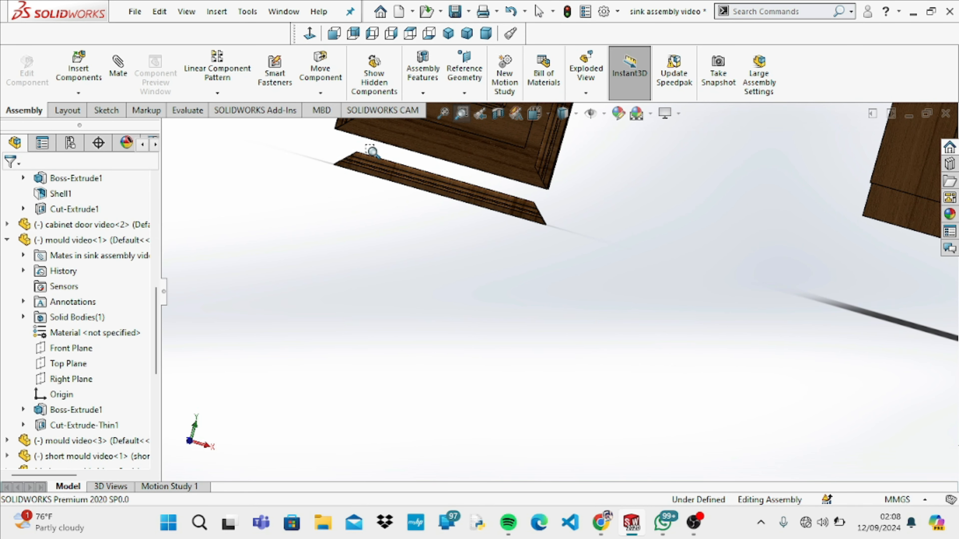
key("Escape")
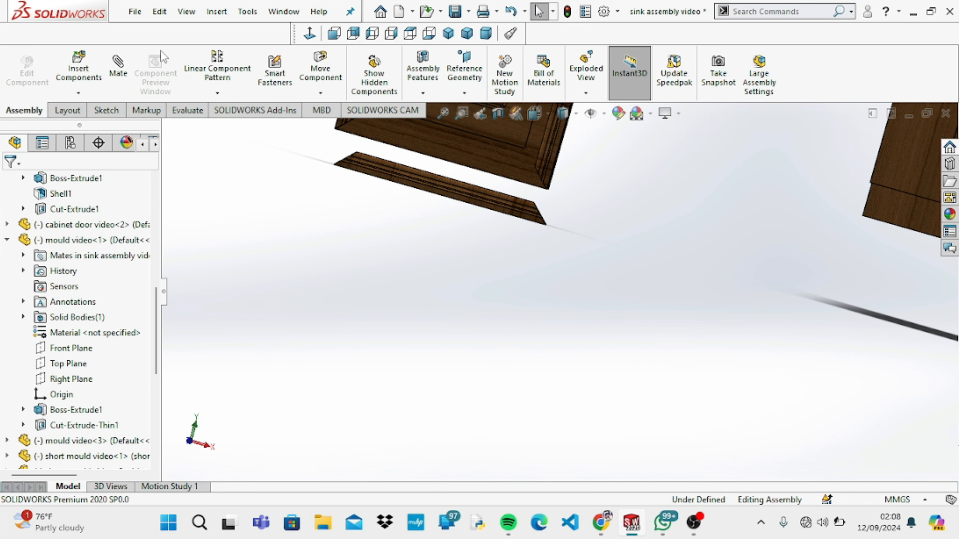
Add a coincident mate between the cabinet door's lower edge and the second short mould's long outer edge
left_click(437, 162)
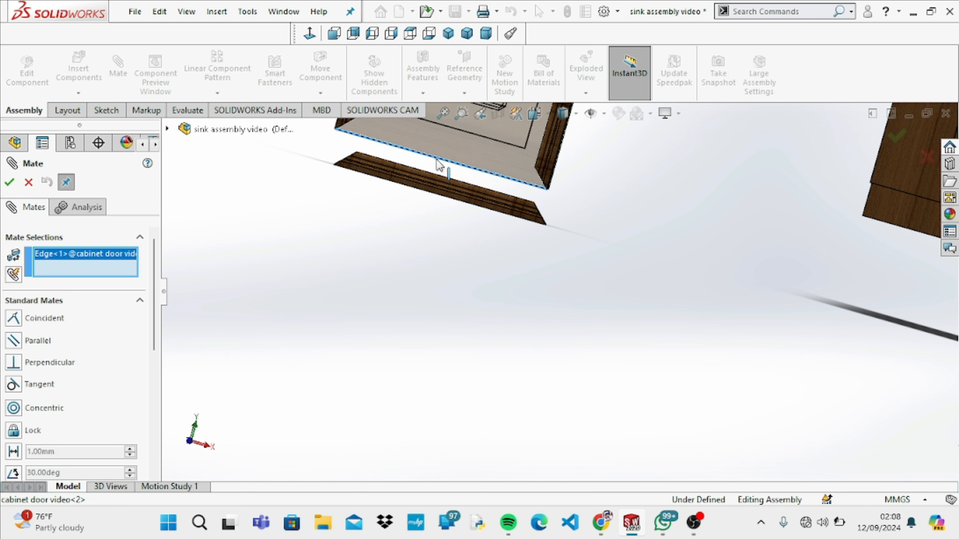
key("Up")
key("Up")
key("Up")
key("f")
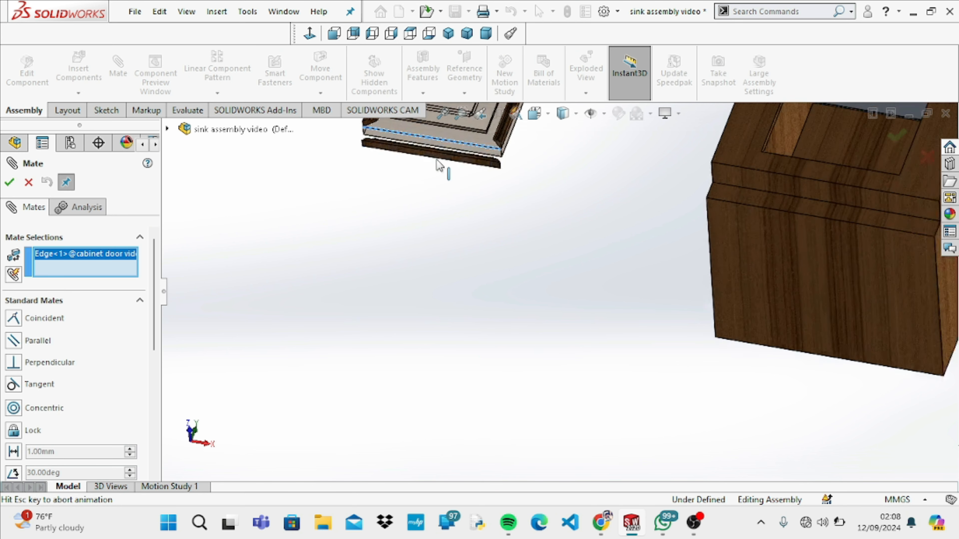
key("Up")
key("Up")
key("Up")
key("Up")
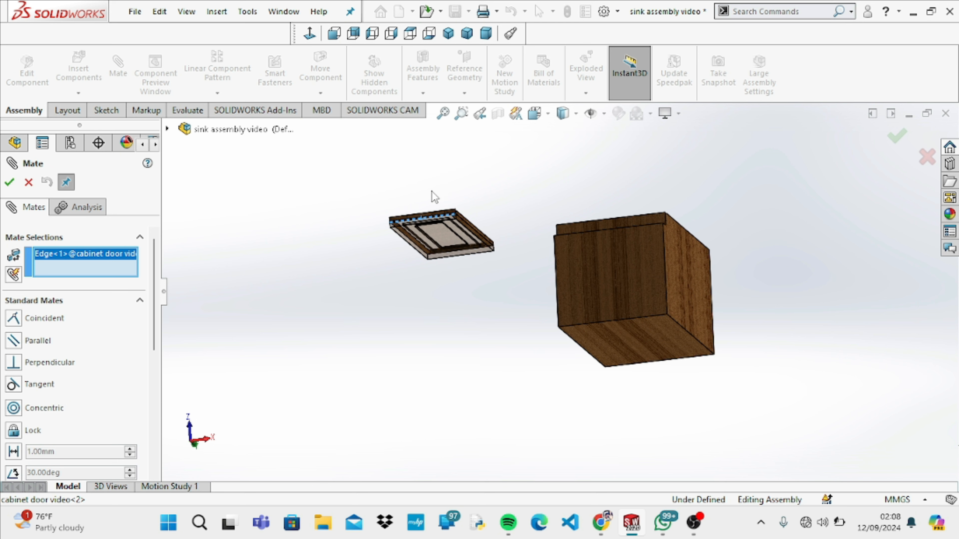
key("shift+z")
key("shift+z")
key("shift+z")
key("shift+z")
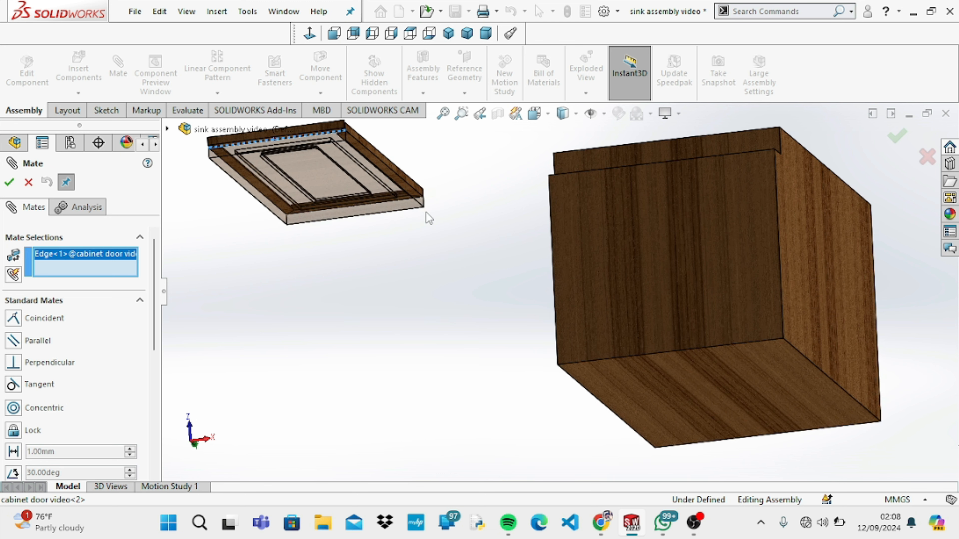
left_click(249, 140)
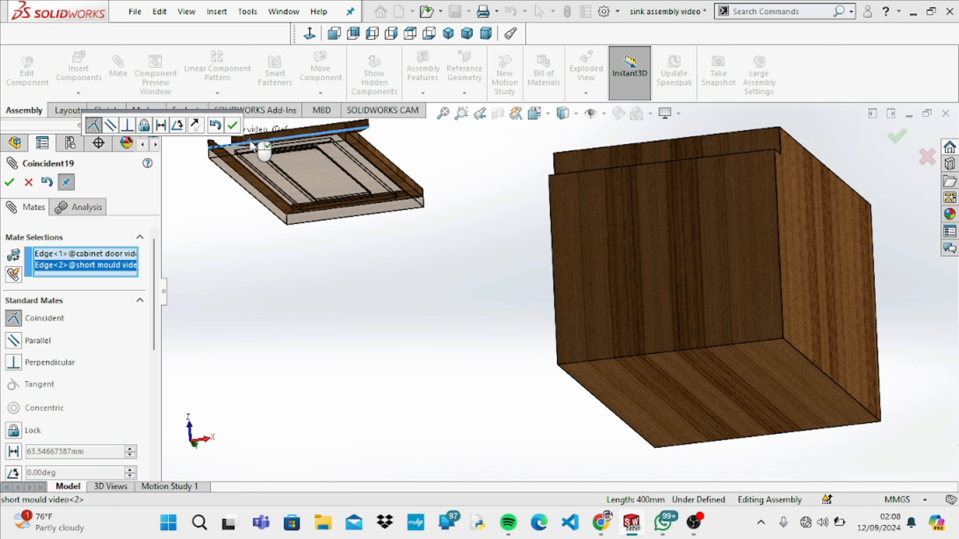
key("Down")
key("Down")
key("Down")
key("Down")
key("Down")
key("Down")
key("Down")
key("Down")
key("Down")
key("Down")
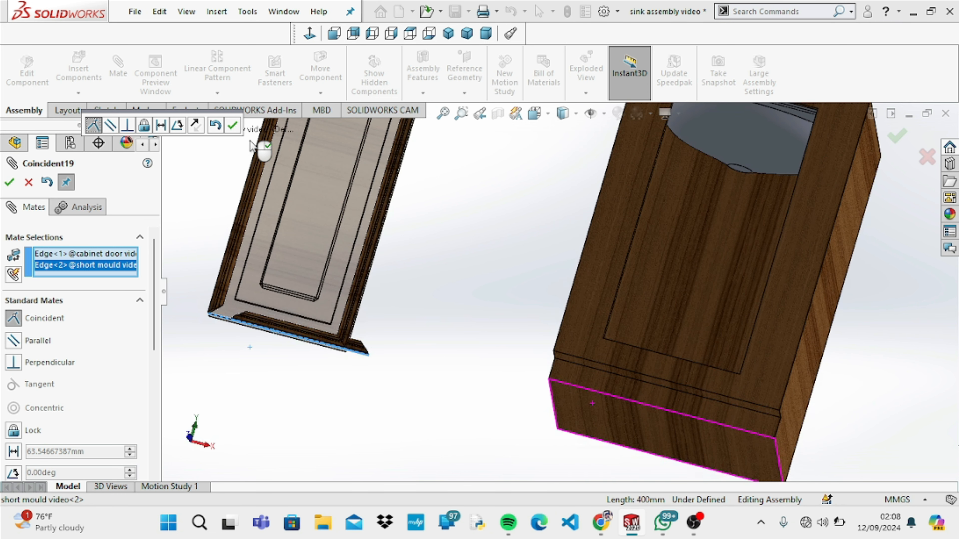
left_click(232, 126)
Add a coincident mate between the lower short mould's mitred end face and the long mould's adjoining end face, and finish mating
key("Right")
key("Right")
key("Right")
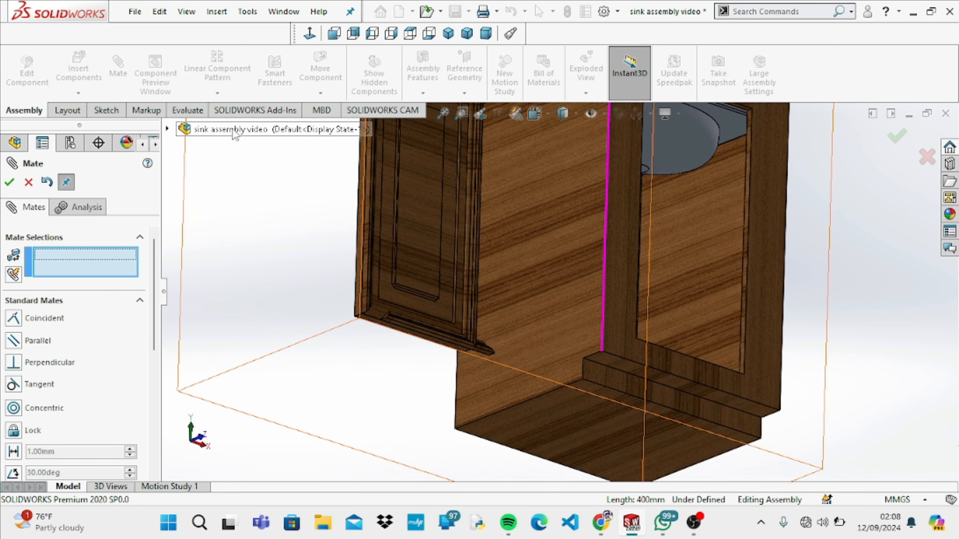
key("shift+z")
key("shift+z")
key("shift+z")
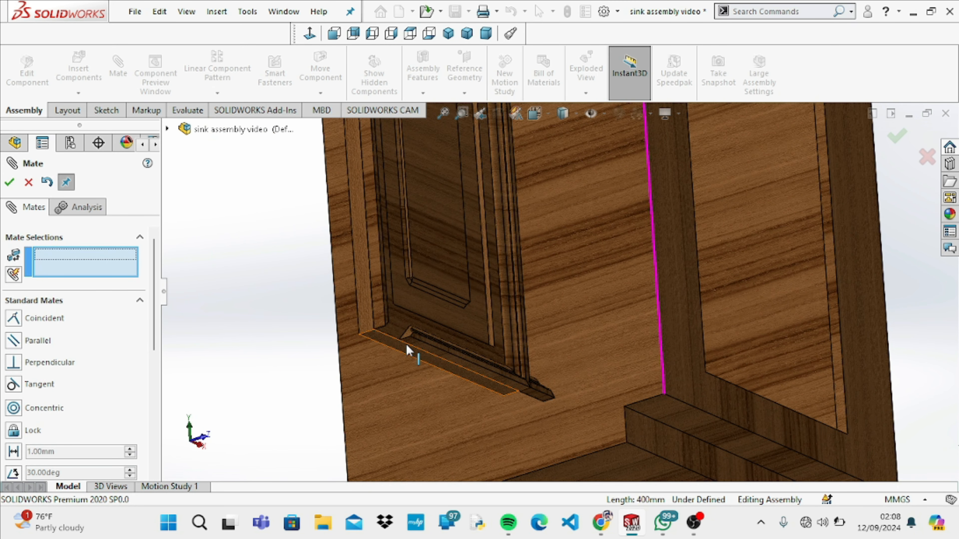
left_click(407, 333)
key("Right")
key("Right")
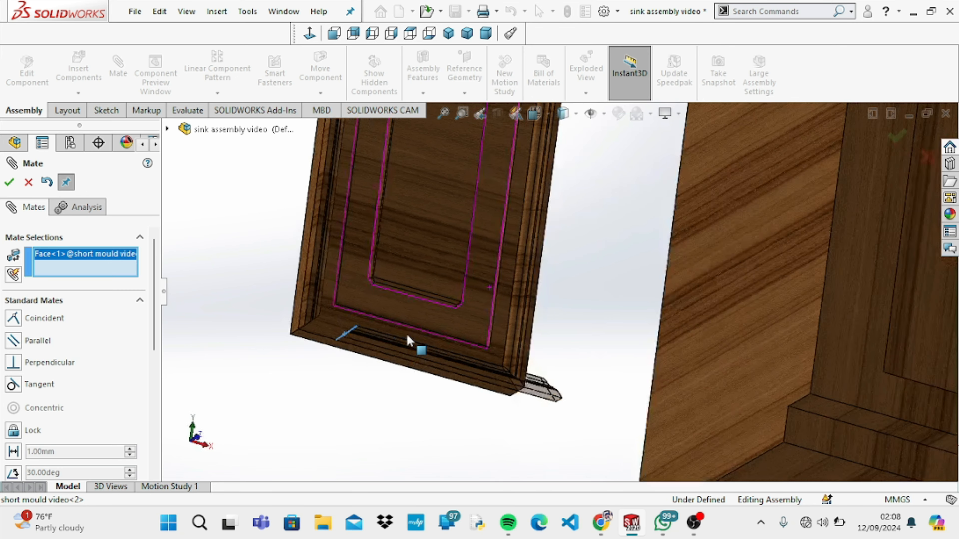
key("Right")
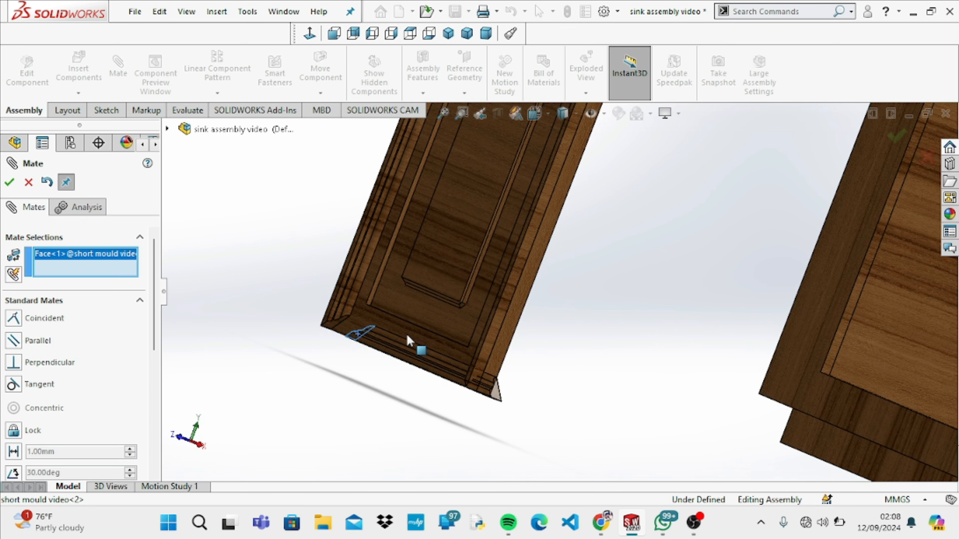
left_click(336, 321)
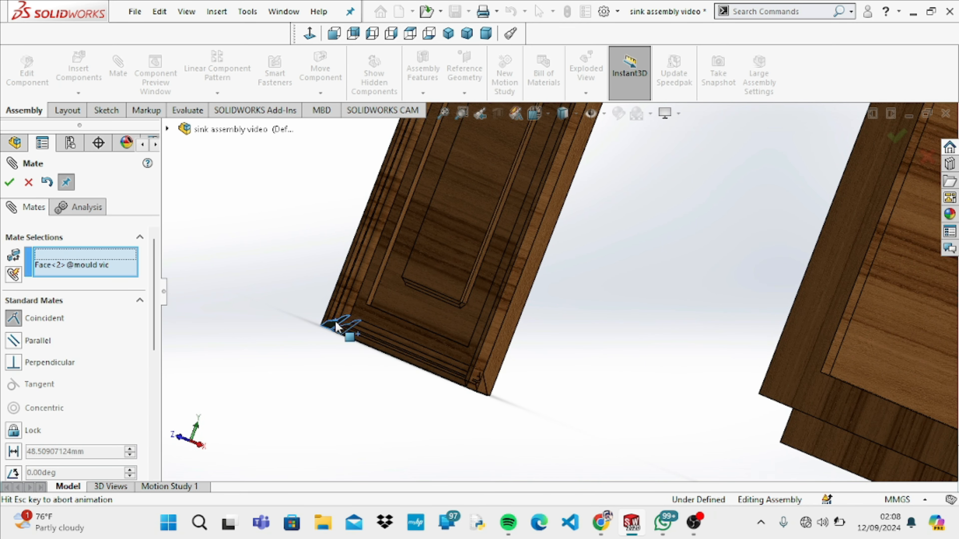
left_click(11, 182)
key("Right")
key("Right")
key("Right")
key("Right")
key("Right")
key("Right")
key("Right")
key("Right")
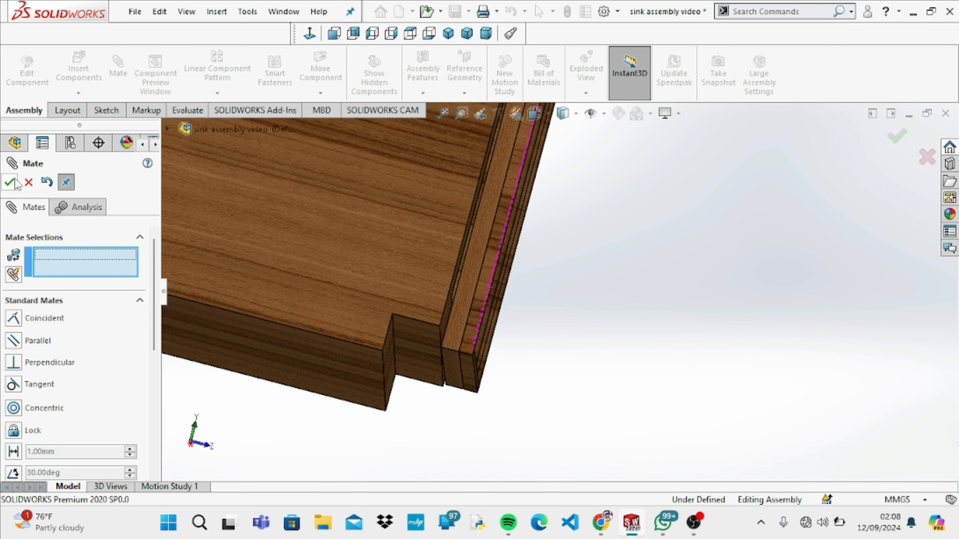
key("Down")
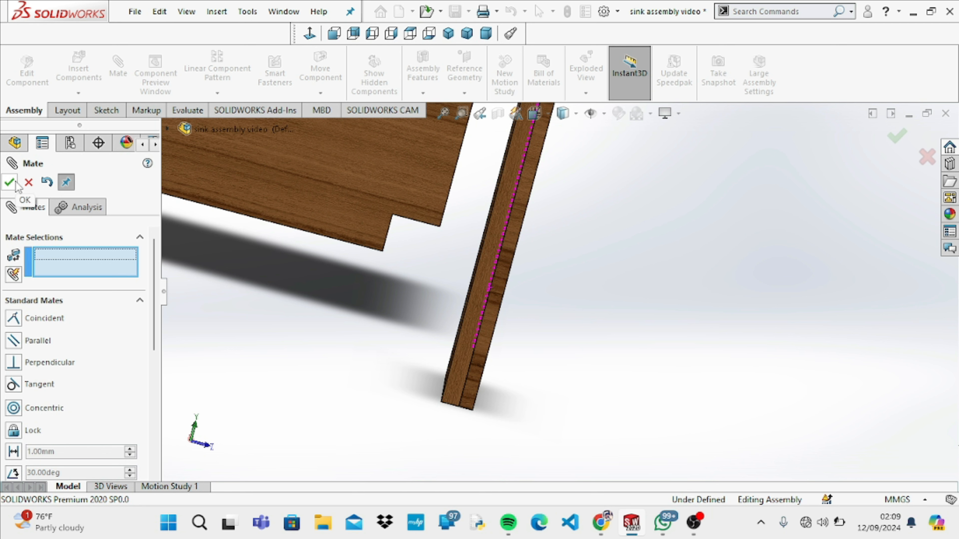
left_click(14, 183)
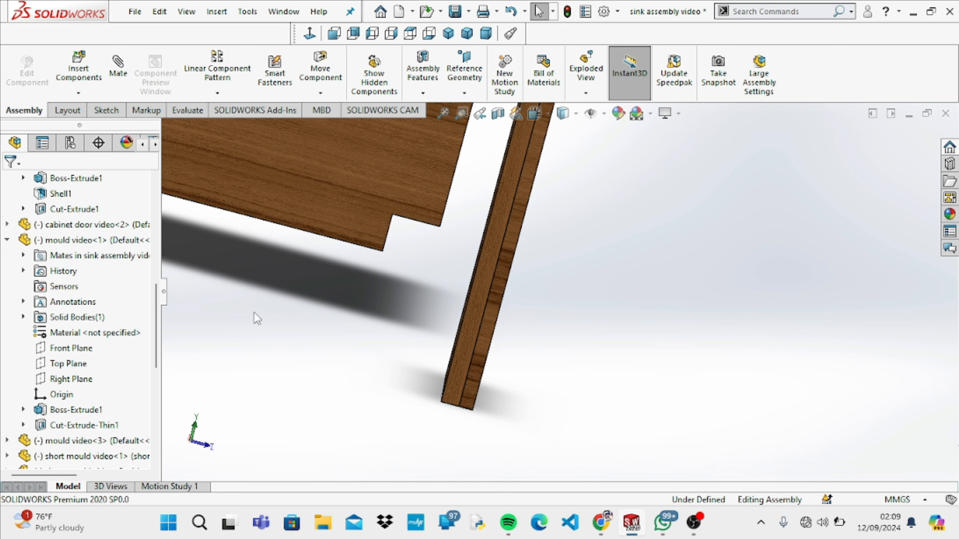
Add a coincident mate between the cabinet door's long side face and the inner side face of the cabinet's front opening
key("ctrl+1")
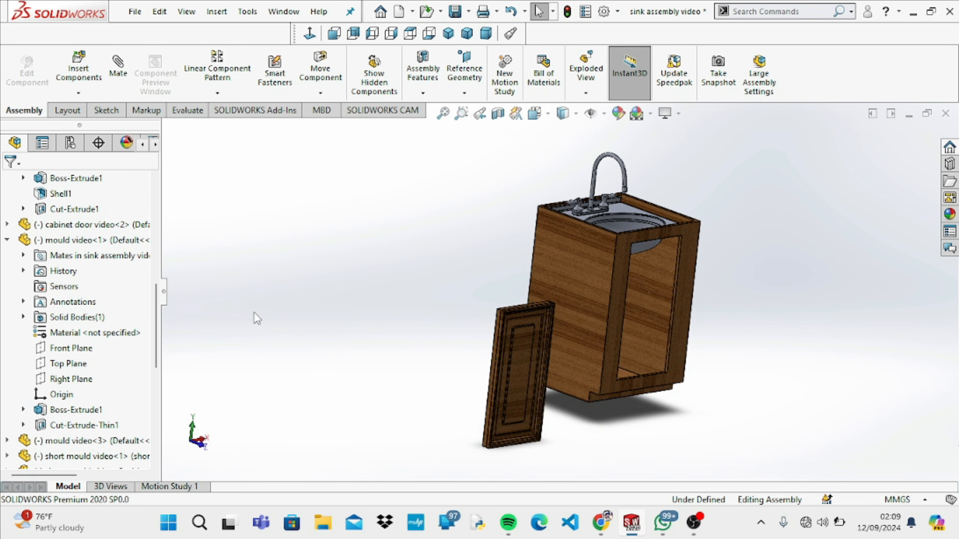
key("ctrl+7")
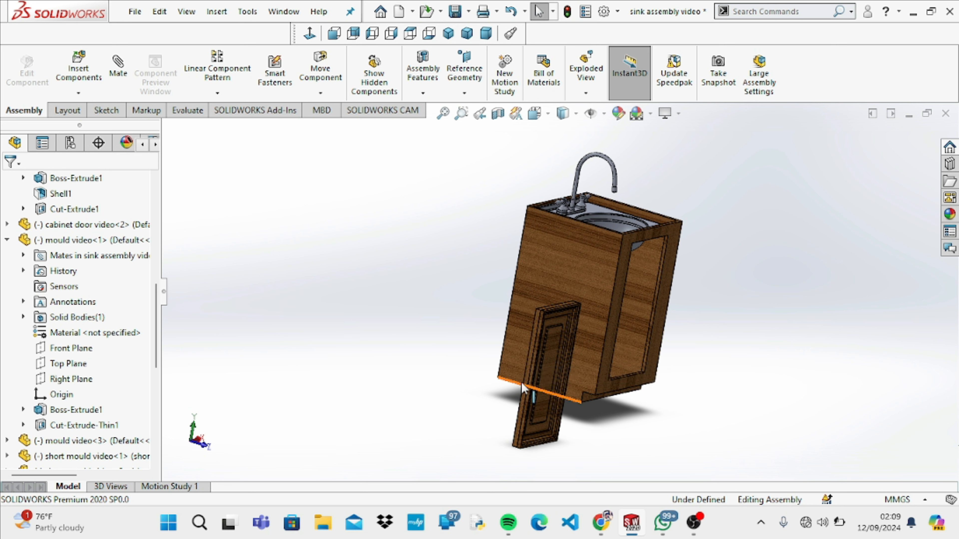
scroll(527, 391, "down", 5)
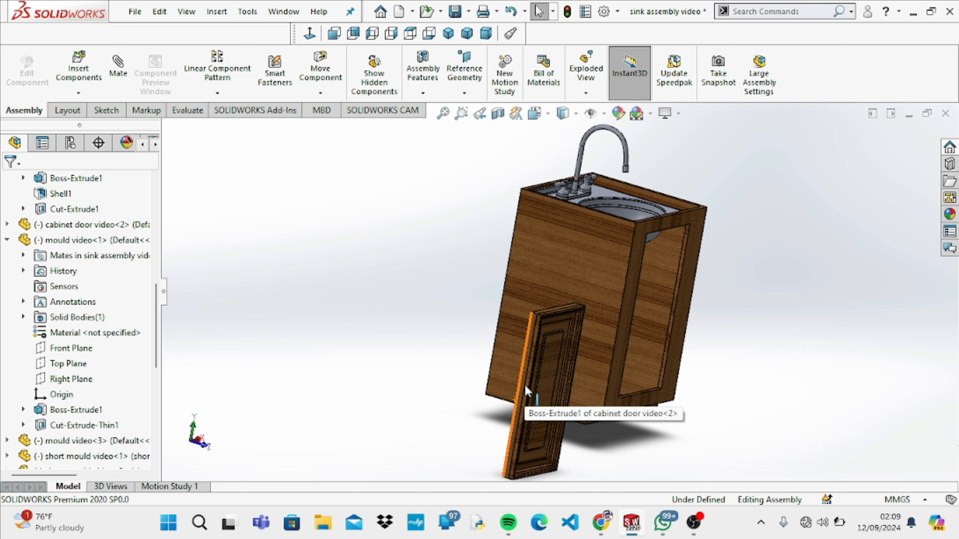
left_click(126, 74)
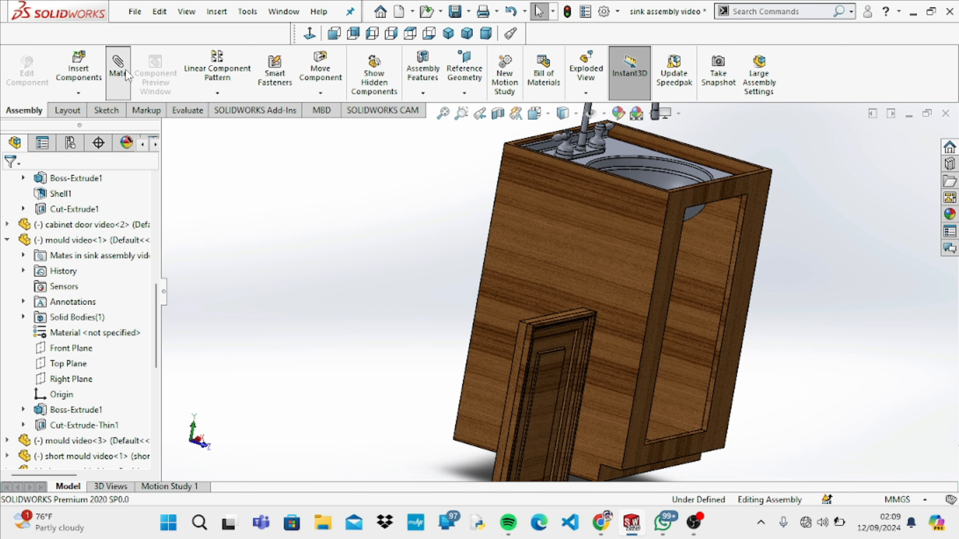
left_click(520, 344)
key("Down")
key("Left")
key("Left")
key("Left")
key("Left")
key("Left")
key("Left")
key("Left")
key("Left")
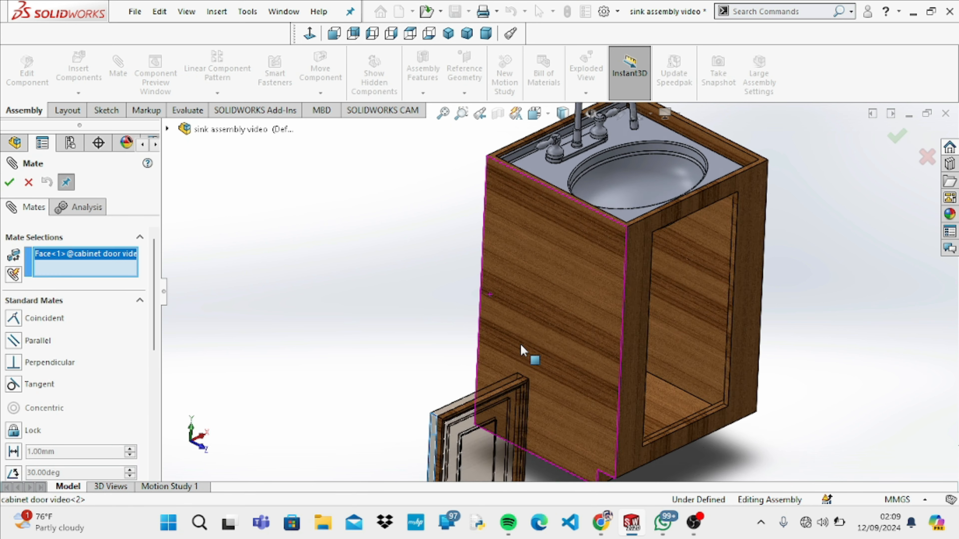
key("Left")
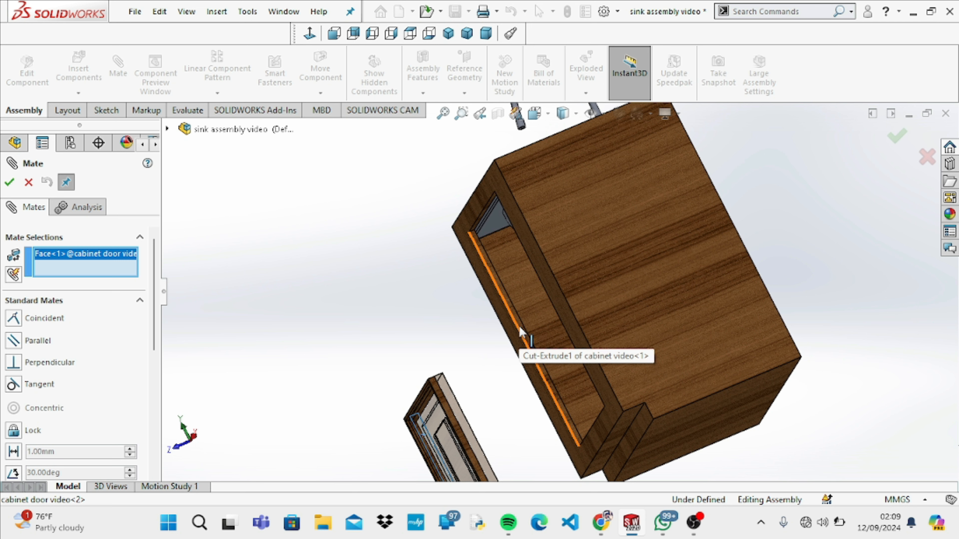
left_click(526, 340)
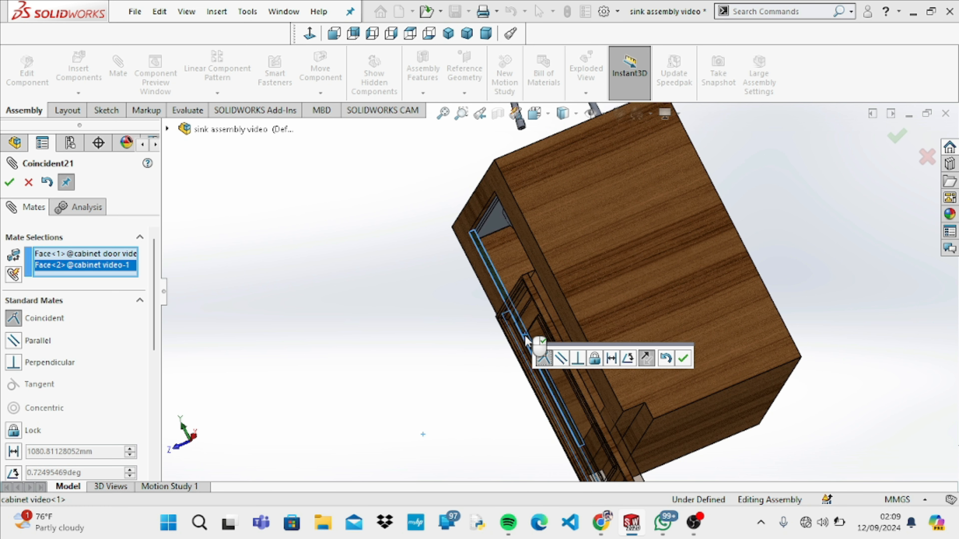
left_click(9, 182)
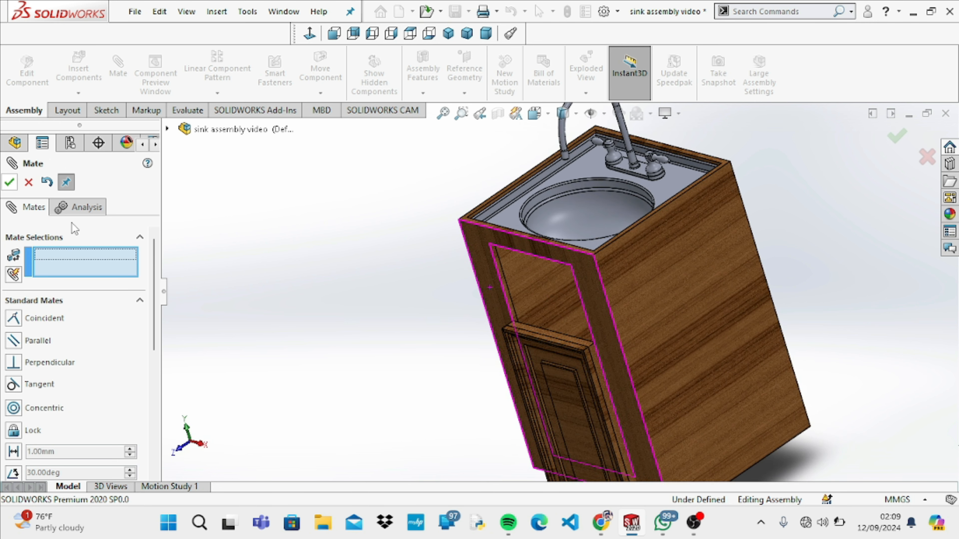
Add a coincident mate between the cabinet door's top face and the upper inner face of the cabinet's front opening
left_click(554, 334)
key("Up")
key("Up")
key("Up")
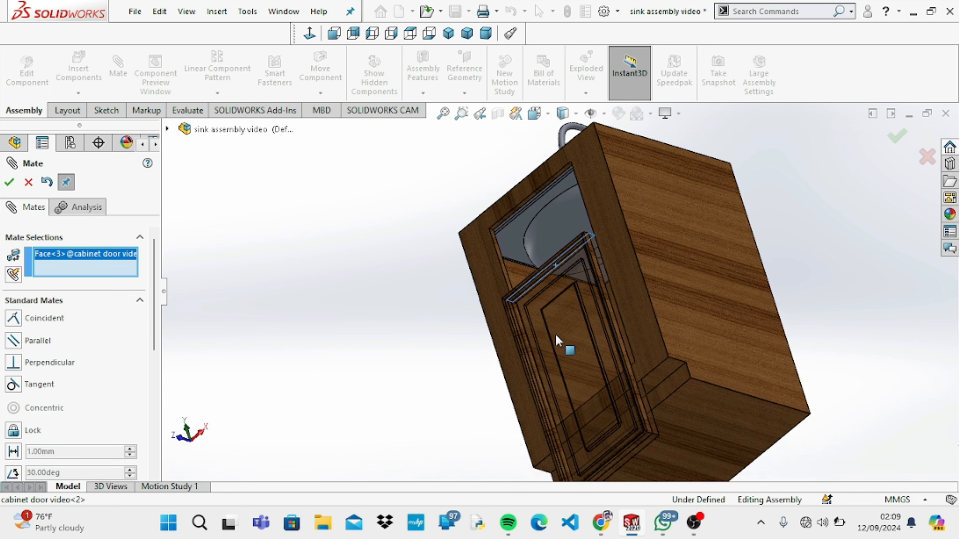
key("Up")
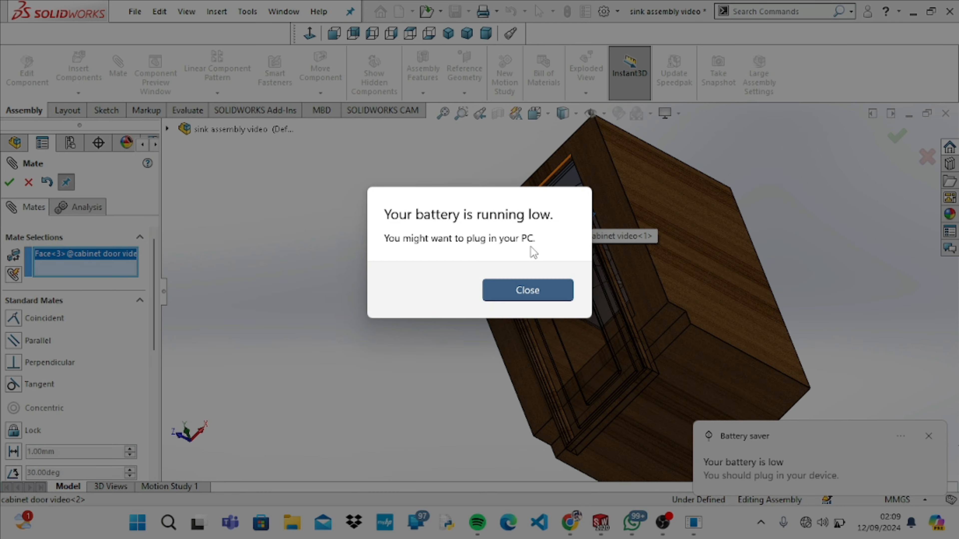
left_click(520, 294)
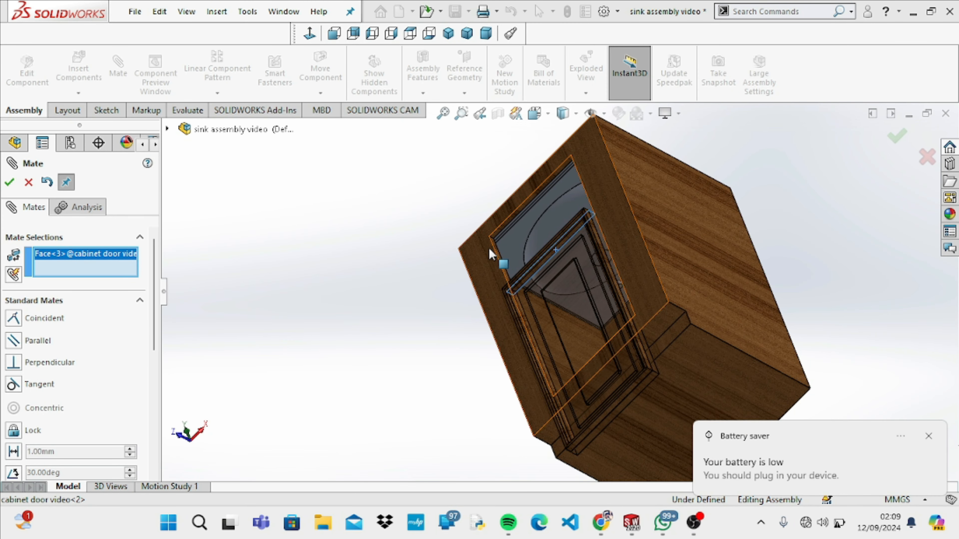
scroll(438, 255, "down", 1)
scroll(438, 256, "down", 1)
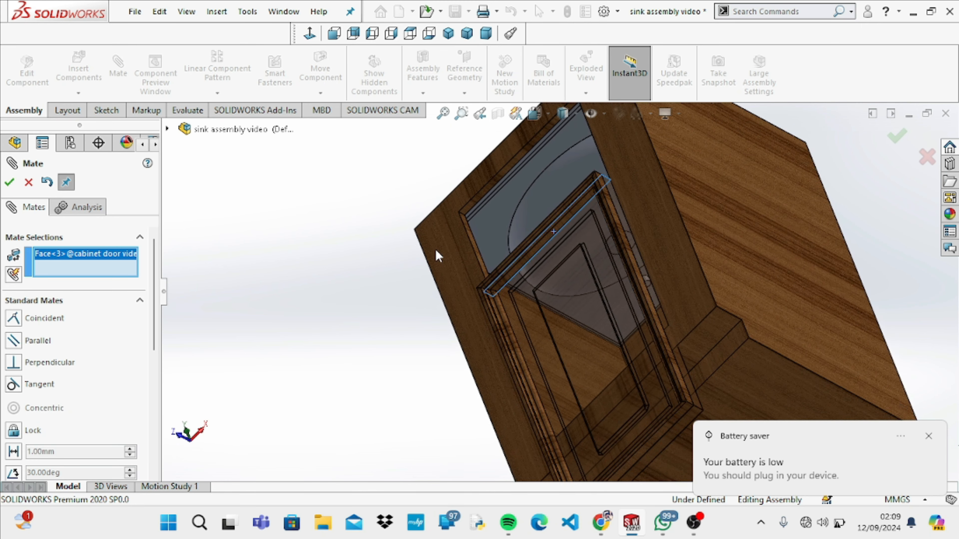
left_click(474, 204)
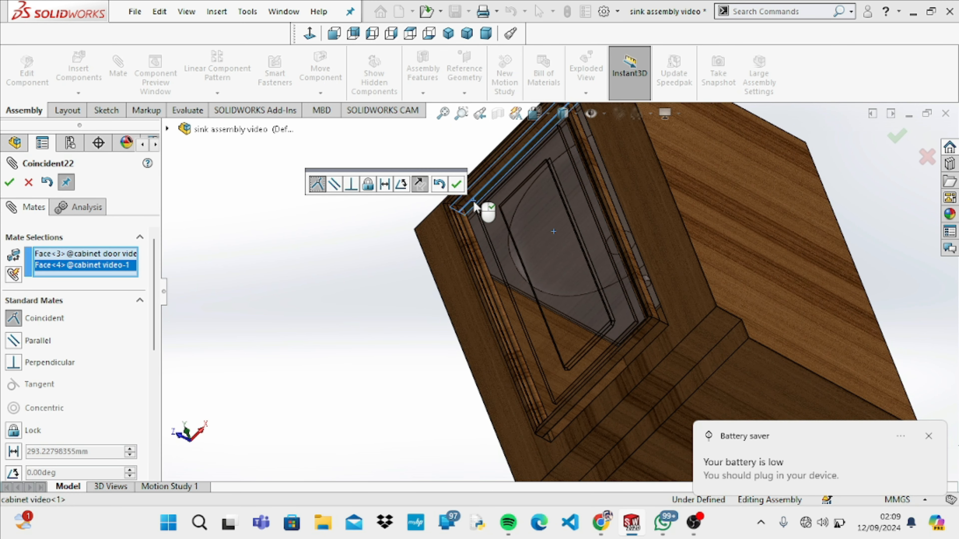
key("Right")
key("Right")
key("Right")
key("Right")
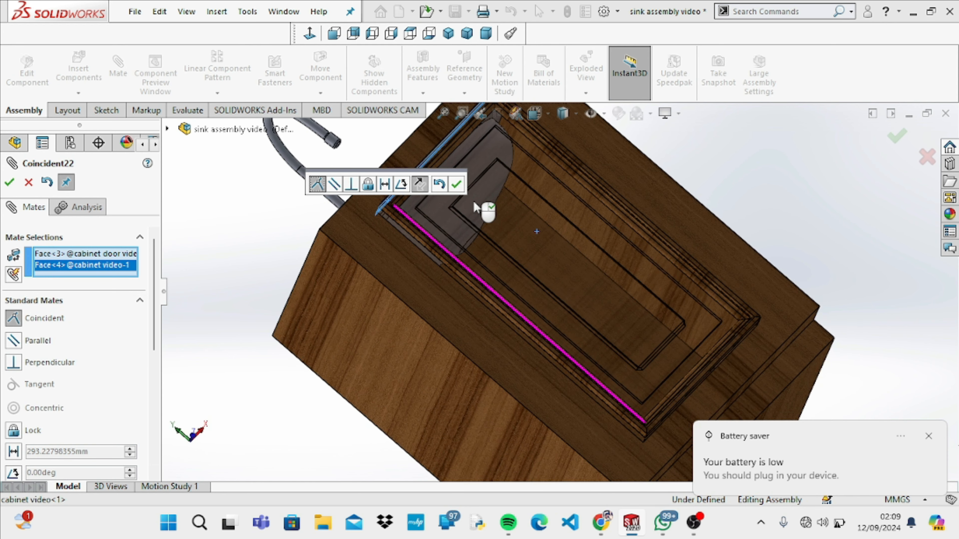
key("Right")
key("Right")
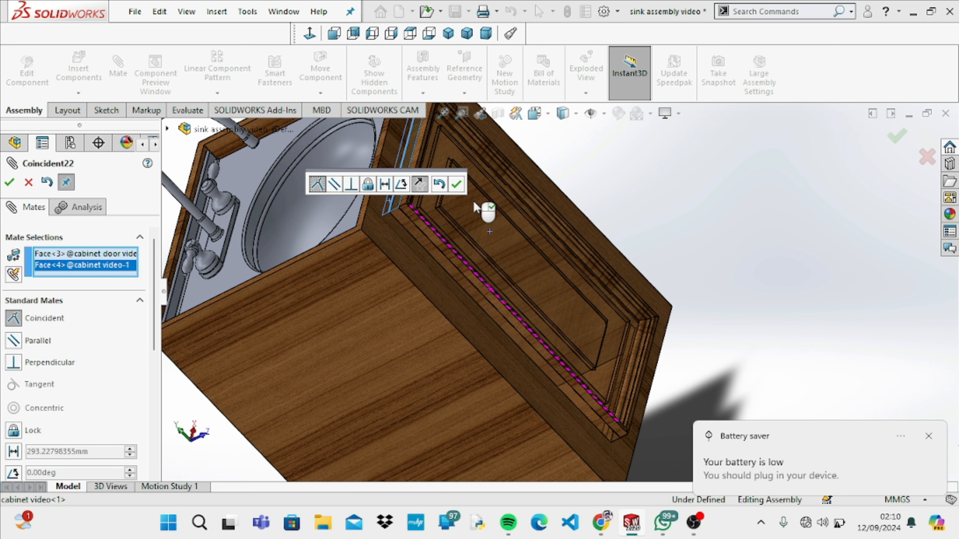
left_click(10, 183)
Move the cabinet door freely outward from the cabinet's front opening
key("Right")
key("Right")
key("Right")
key("Right")
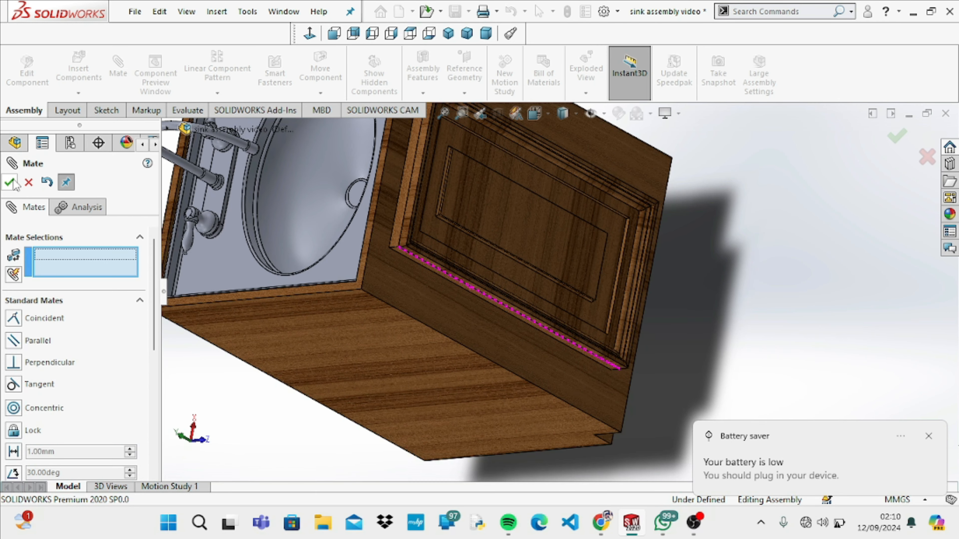
key("Right")
key("Right")
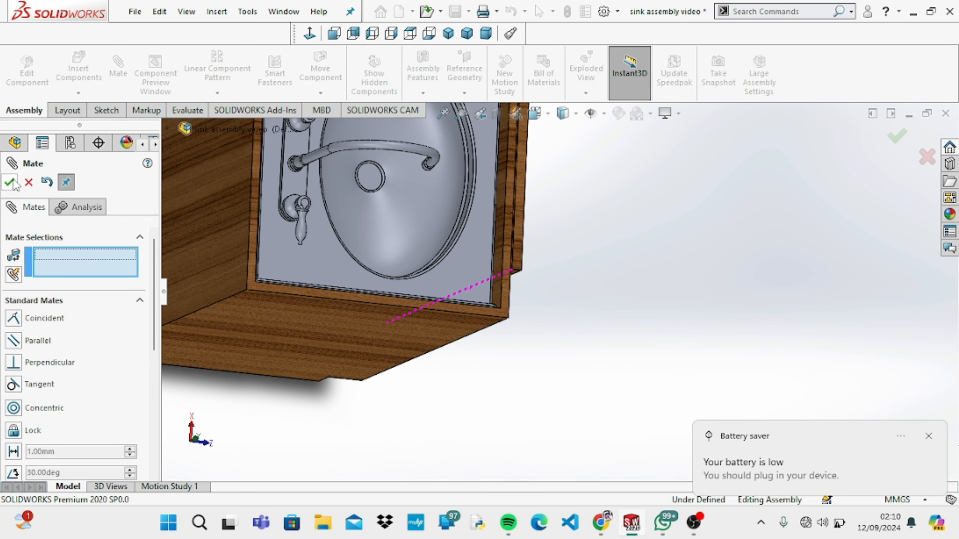
key("Left")
key("Left")
key("Left")
key("Left")
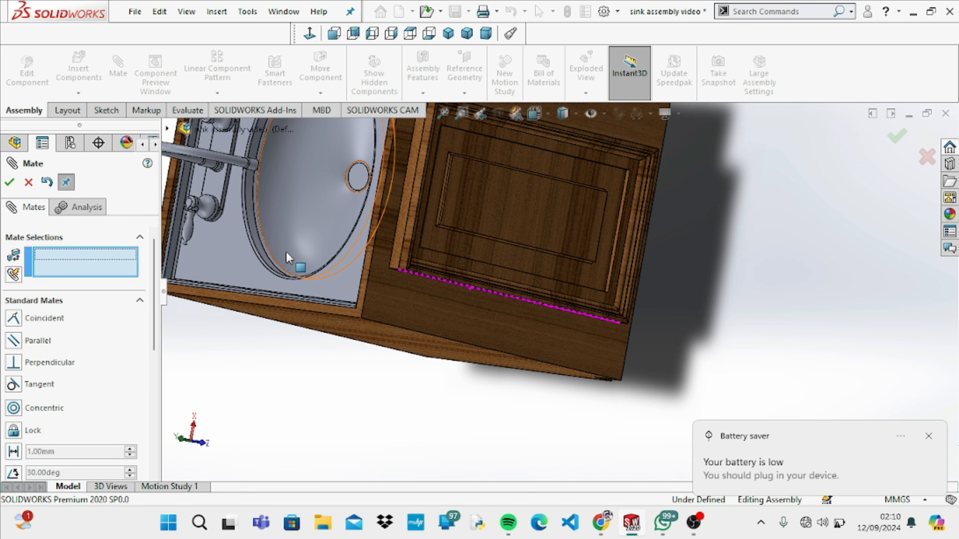
left_click_drag(461, 245, 604, 290)
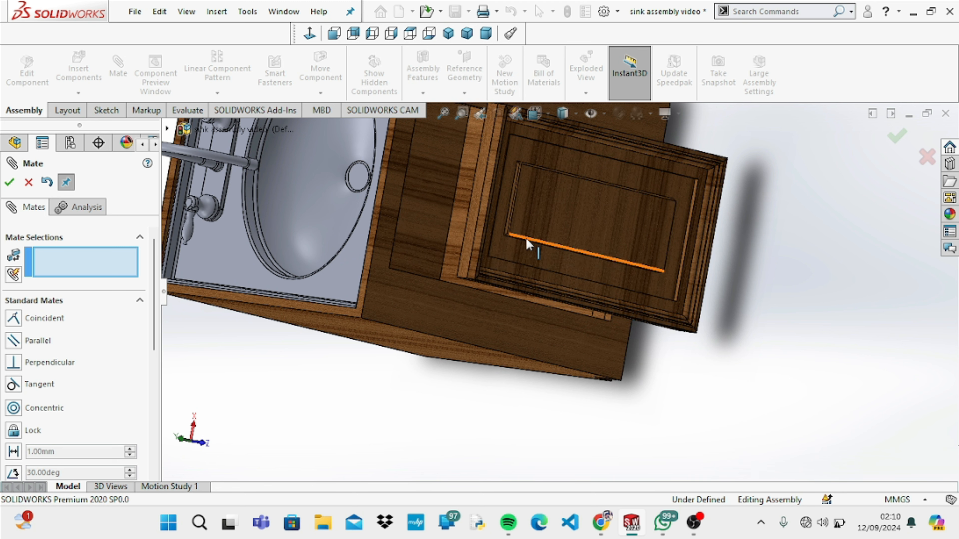
left_click_drag(526, 238, 463, 226)
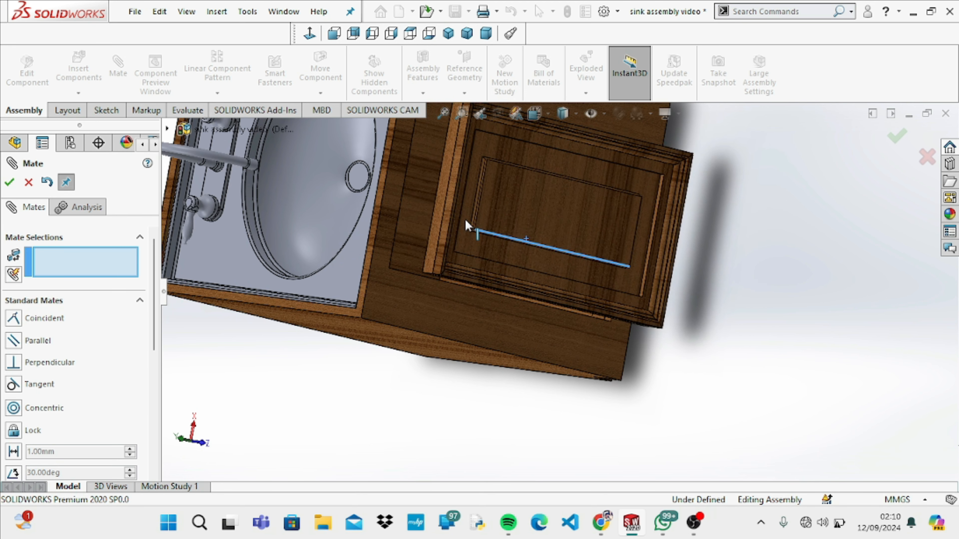
Add a coincident mate between the cabinet door's top edge and the upper edge of the cabinet's front opening, and finish mating
left_click(435, 209)
key("Up")
key("Up")
key("Up")
key("Right")
key("Right")
key("Right")
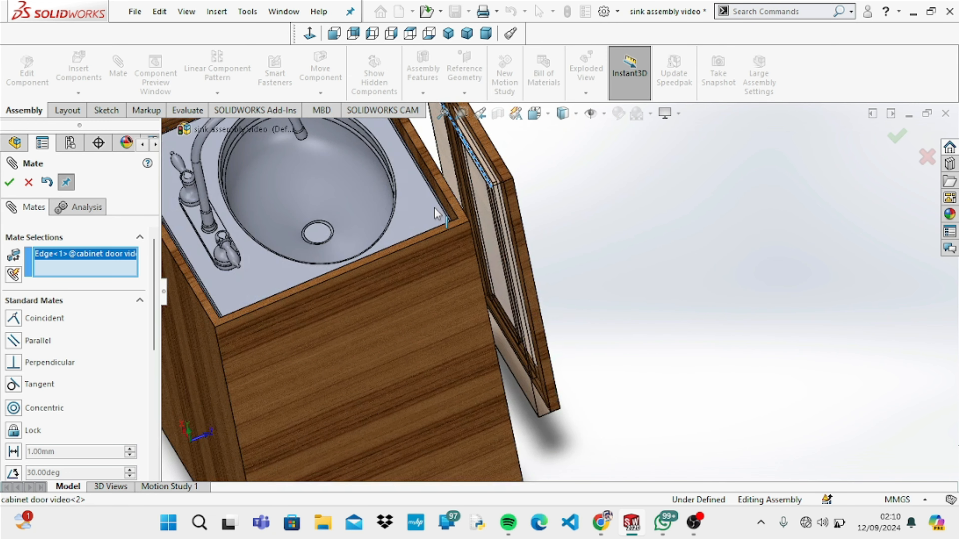
key("Up")
key("Right")
key("Left")
key("Left")
key("Left")
key("Left")
key("Left")
key("Left")
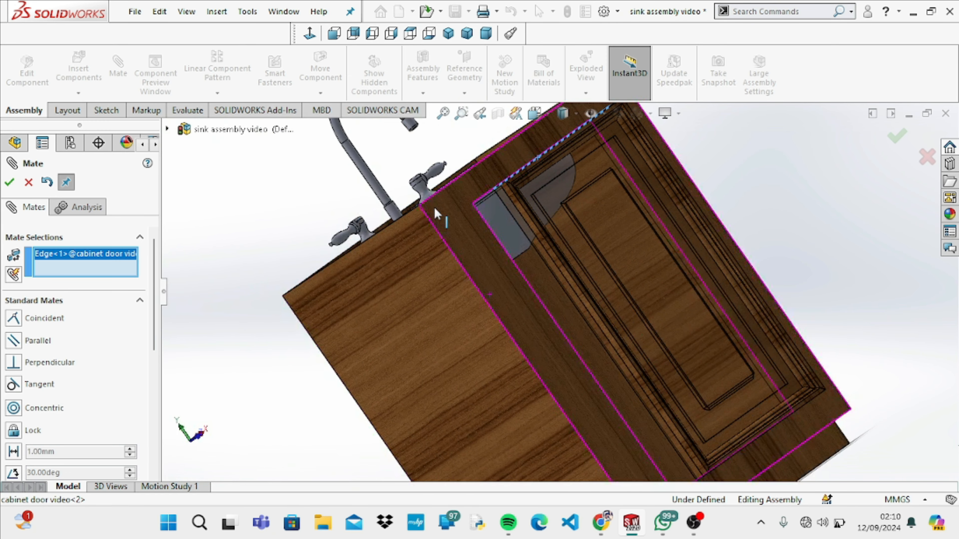
key("Up")
key("Up")
key("Up")
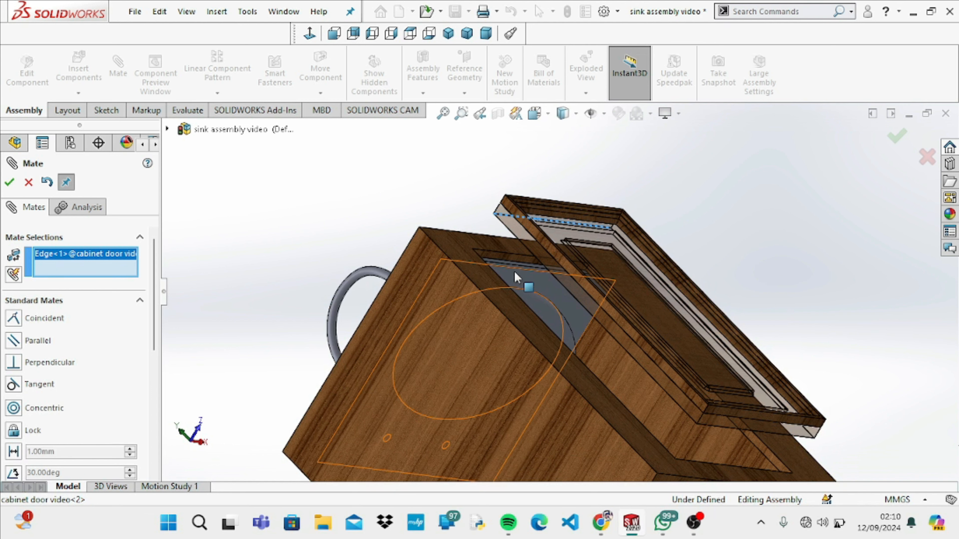
left_click(515, 266)
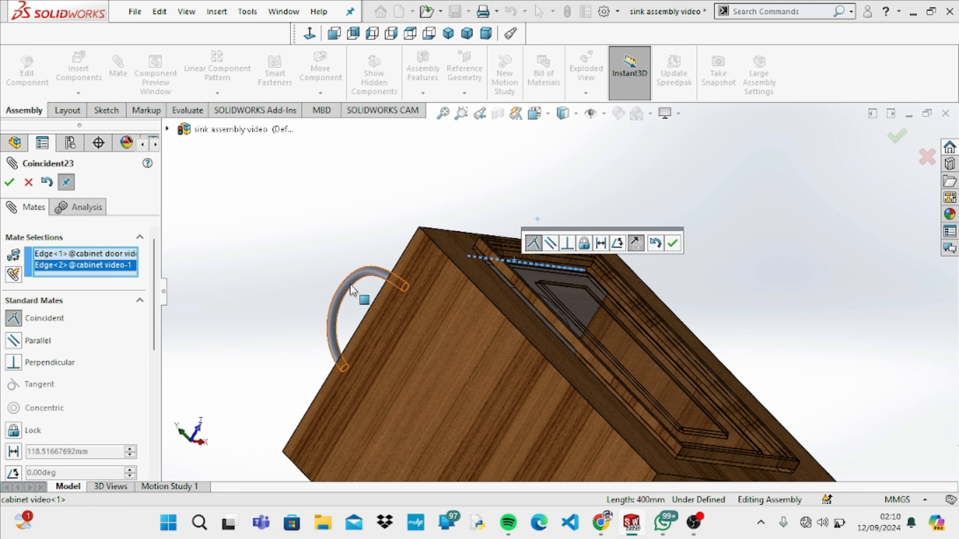
left_click(16, 185)
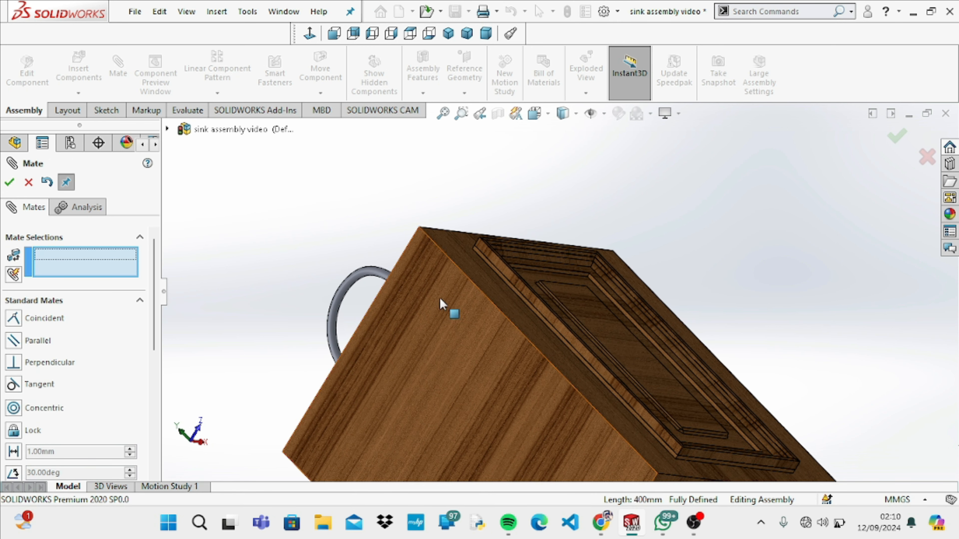
left_click(567, 287)
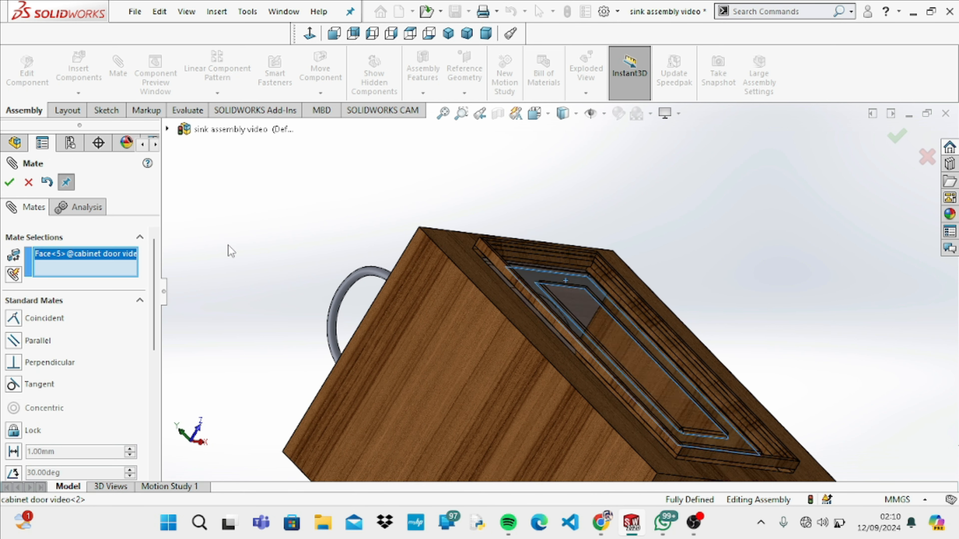
key("Escape")
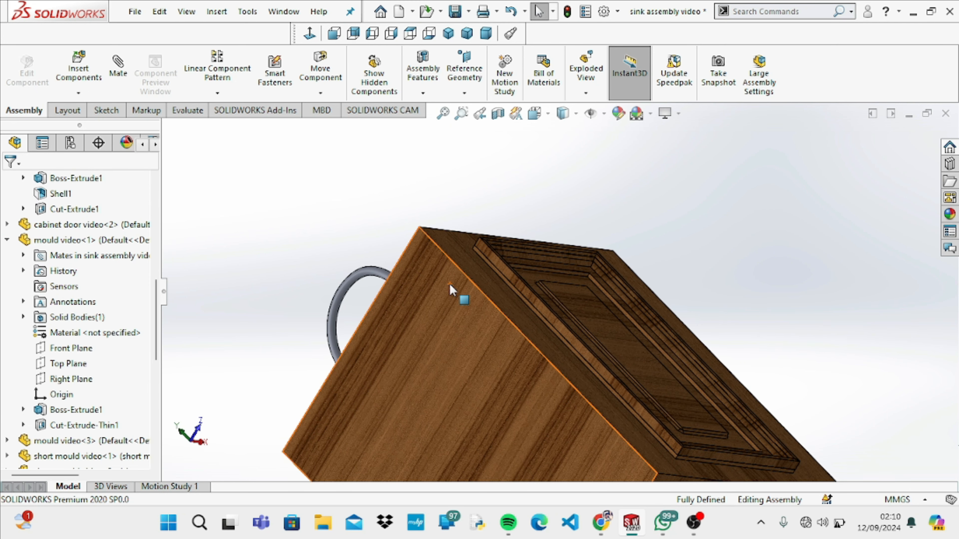
Try to move the cabinet door by its central panel to check whether it is constrained in the cabinet's front opening
left_click_drag(574, 302, 618, 318)
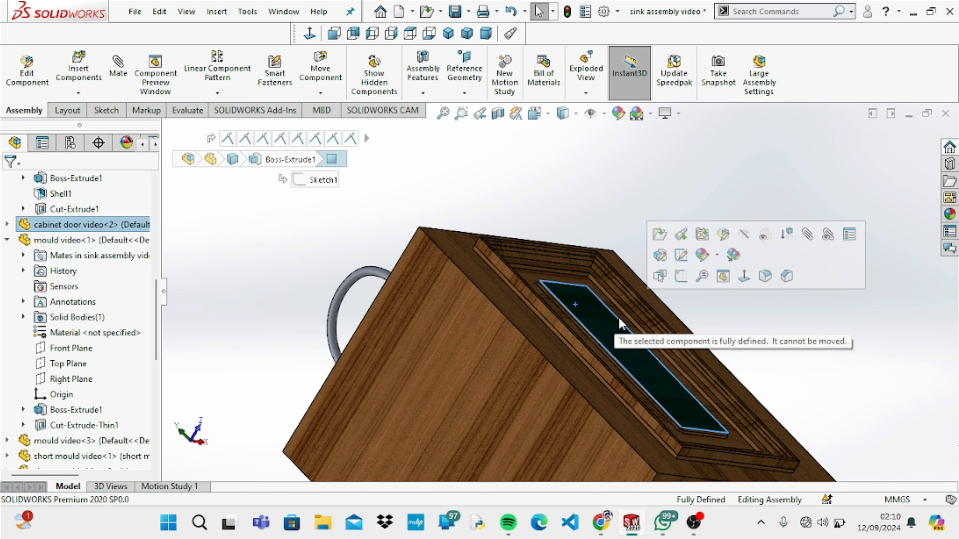
left_click(717, 309)
key("Down")
key("Down")
key("Down")
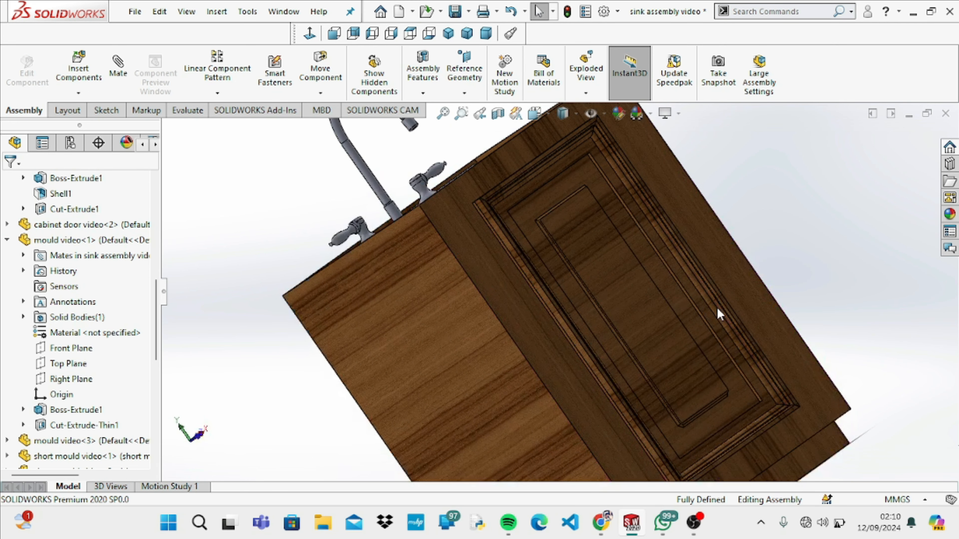
left_click(712, 309)
left_click_drag(640, 320, 743, 242)
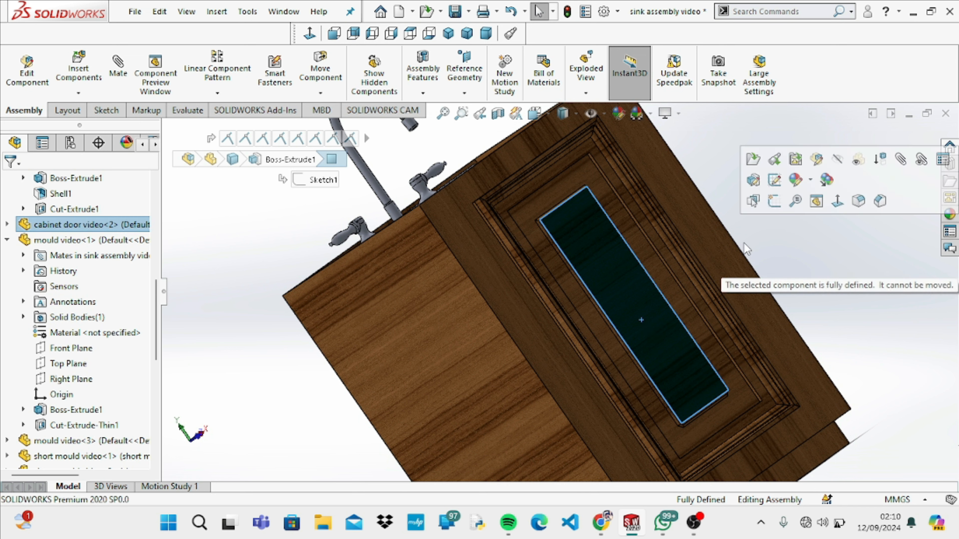
left_click(695, 310)
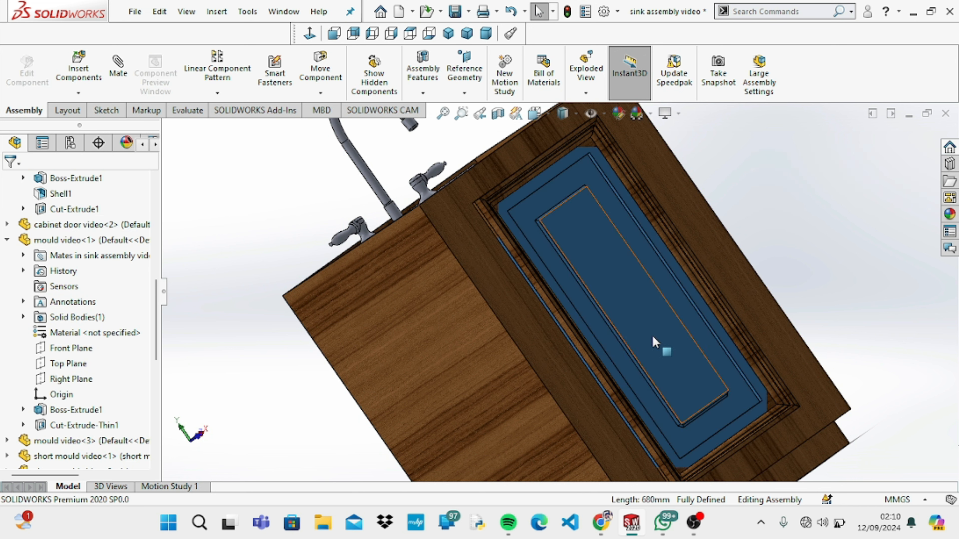
left_click_drag(652, 336, 749, 333)
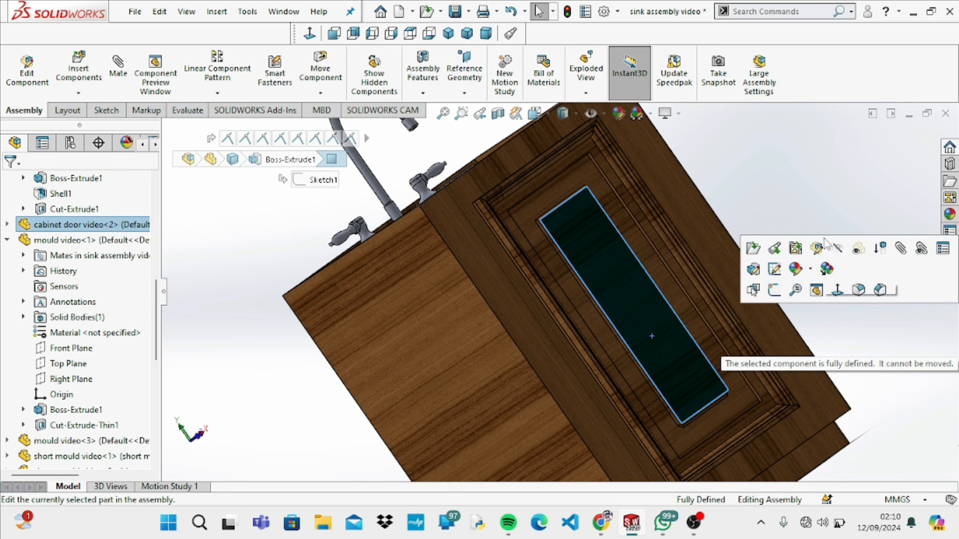
left_click(850, 183)
Examine the whole sink cabinet assembly from the front, both sides and above
key("f")
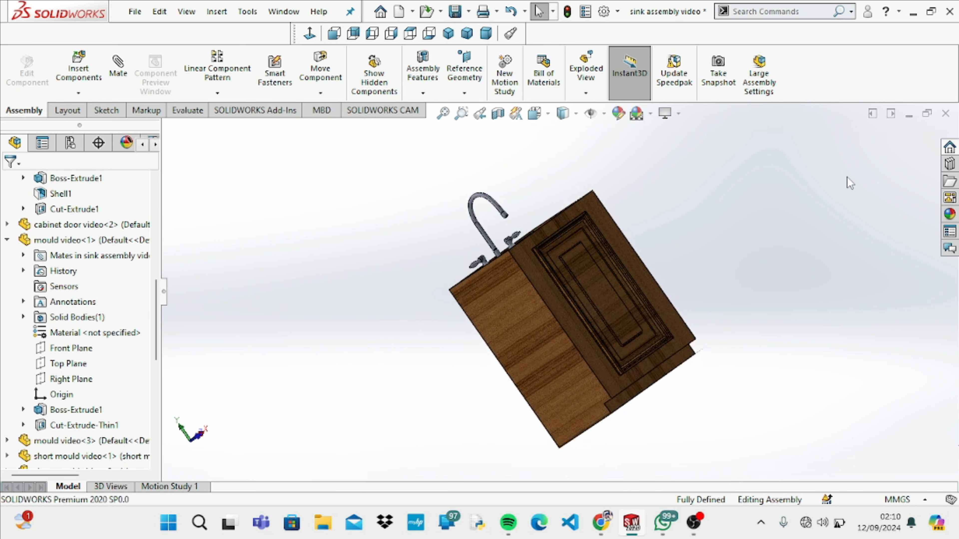
key("Right")
key("Down")
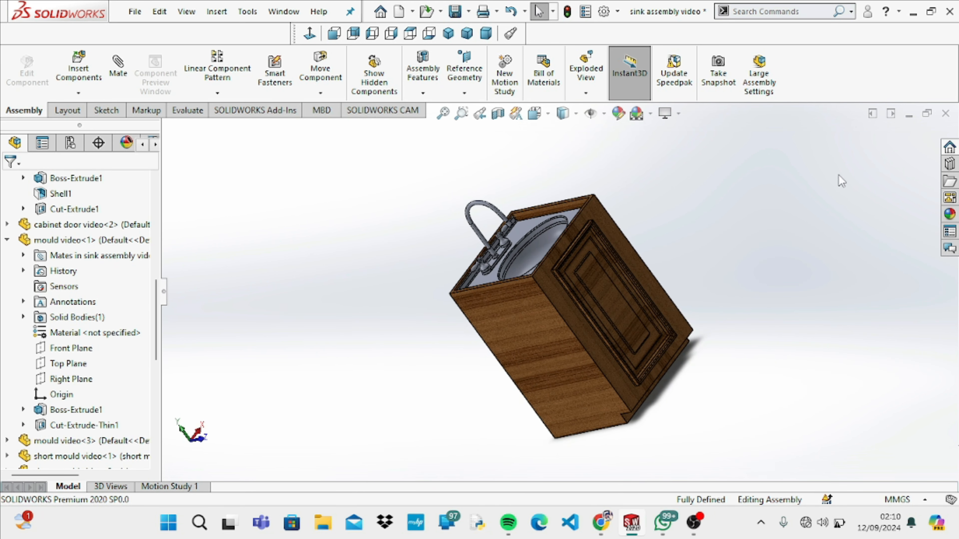
left_click(548, 116)
left_click(576, 114)
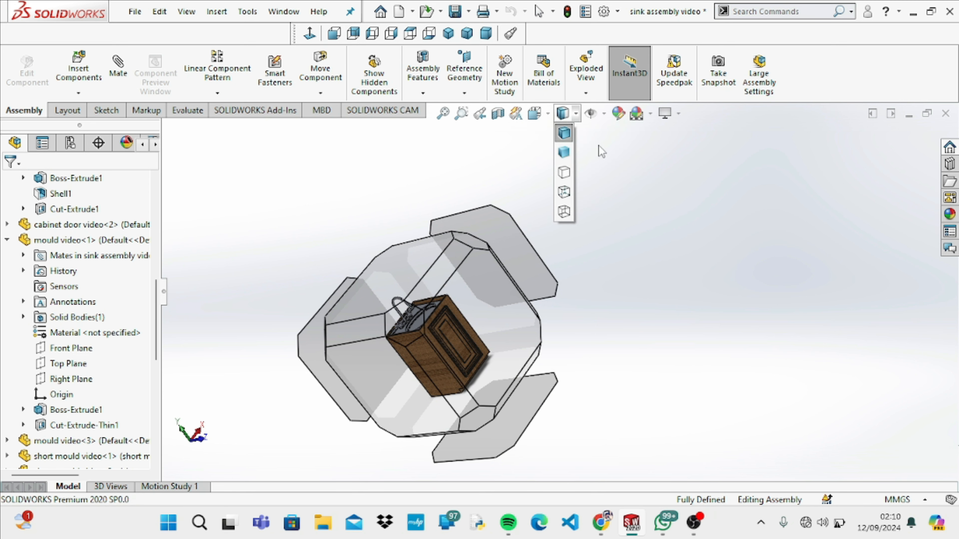
mouse_move(544, 114)
left_click(614, 153)
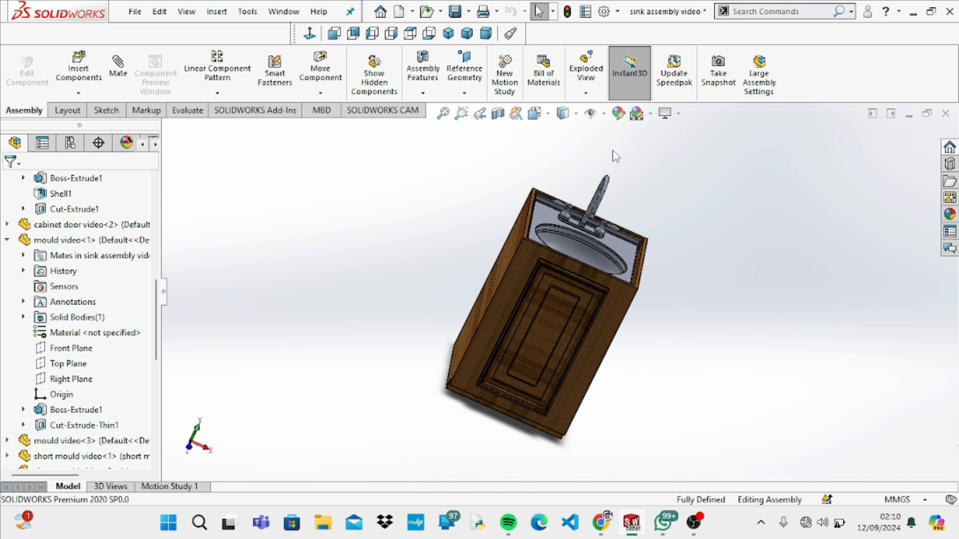
key("Up")
key("Right")
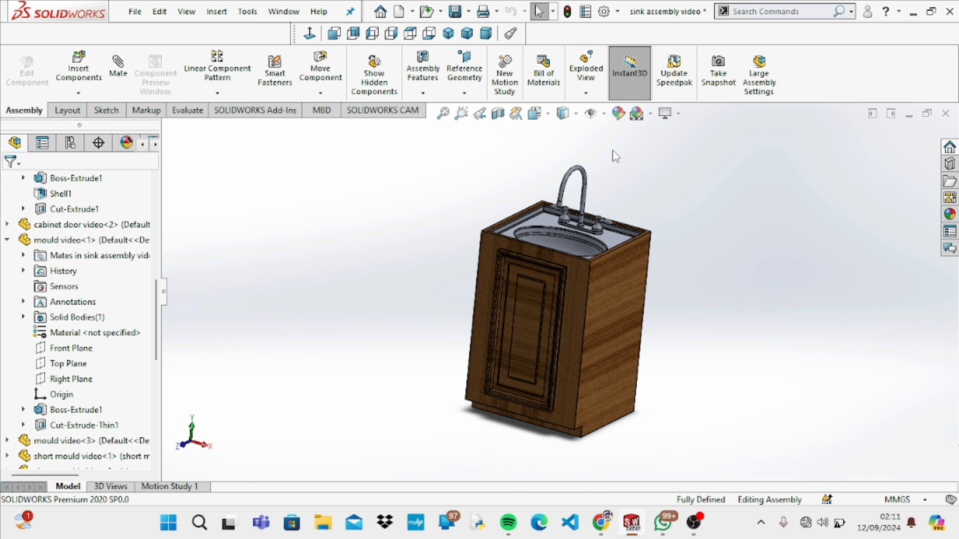
key("Right")
key("Right")
key("Right")
key("Right")
key("Left")
key("Left")
key("Left")
key("Left")
key("Left")
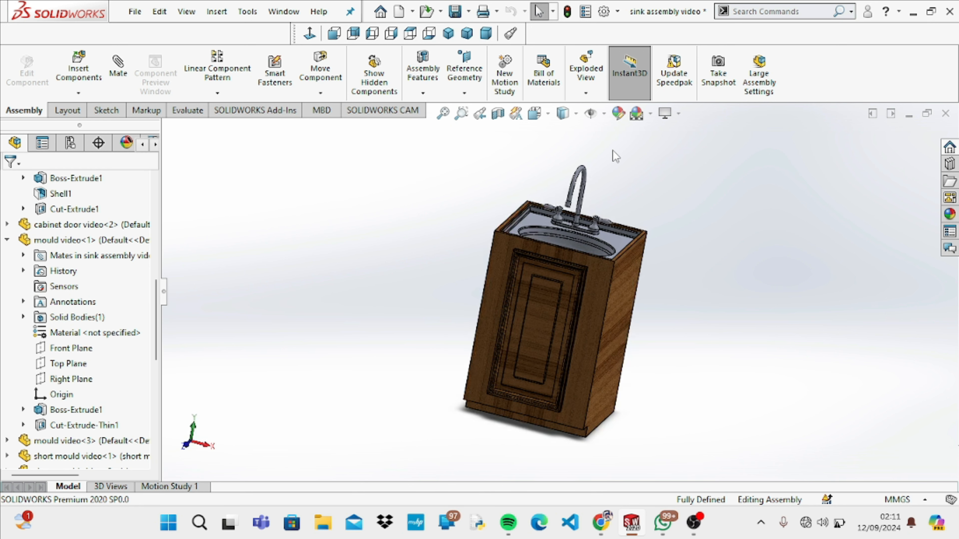
key("Right")
key("Left")
key("Left")
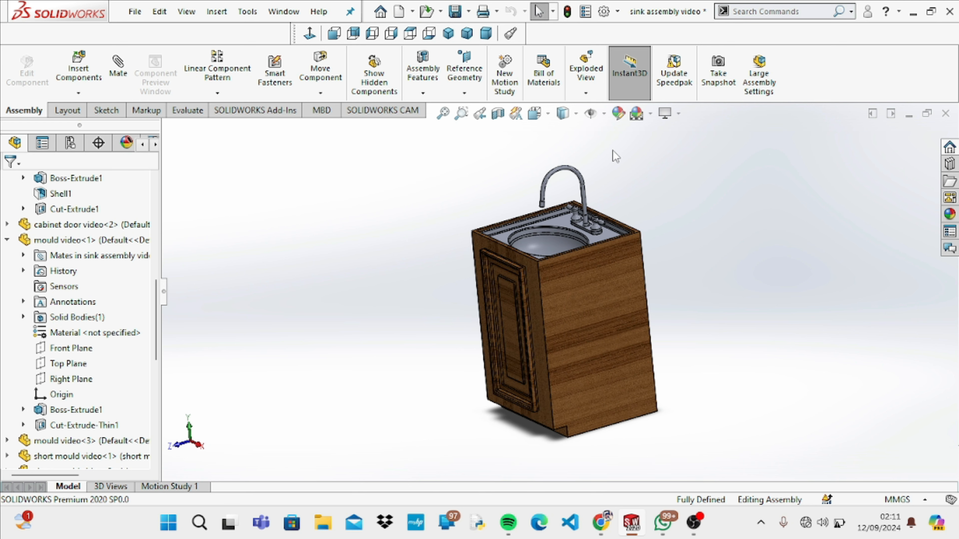
key("Down")
key("Down")
key("Up")
key("Up")
key("Up")
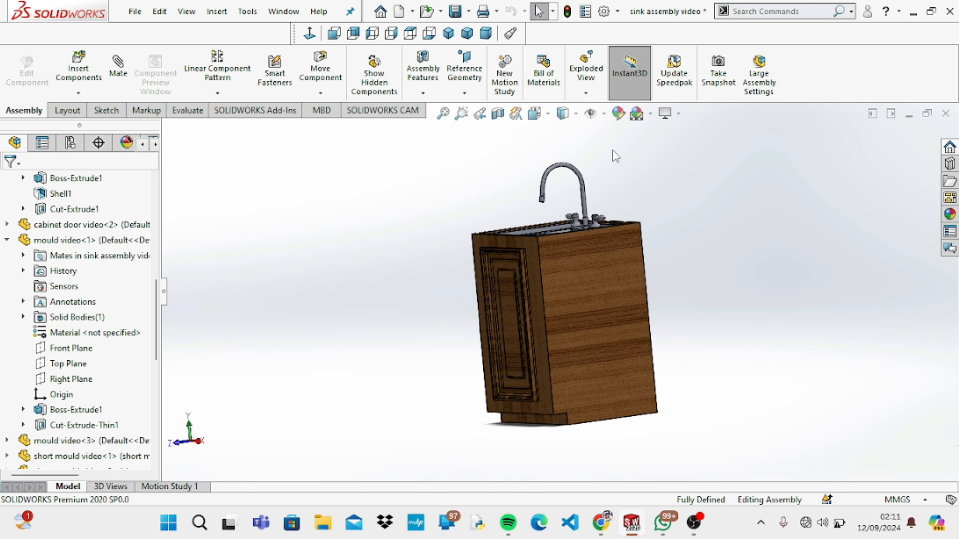
key("Right")
key("Right")
key("Right")
key("Right")
key("Right")
key("Right")
key("Right")
key("Right")
key("Down")
key("Down")
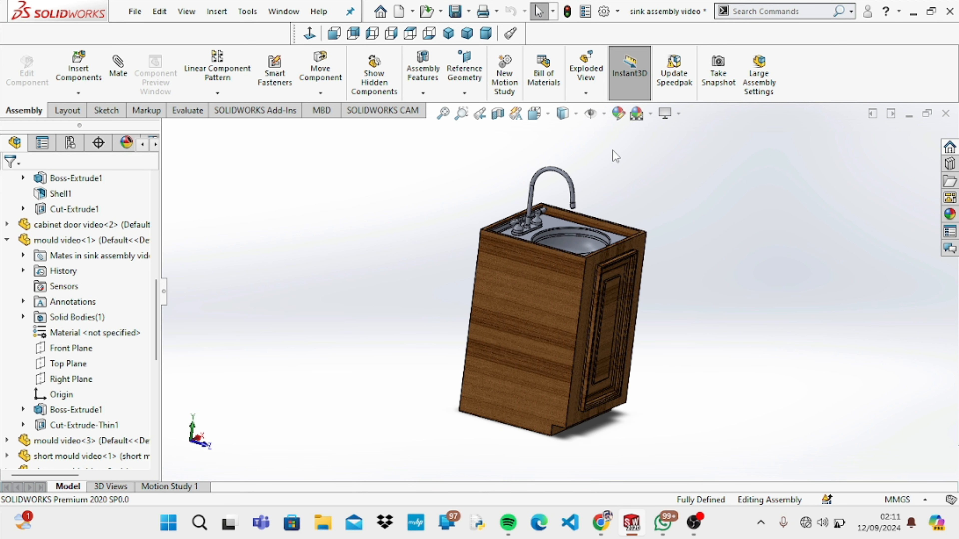
key("Left")
key("Left")
key("Left")
key("Left")
key("Left")
key("Right")
key("Up")
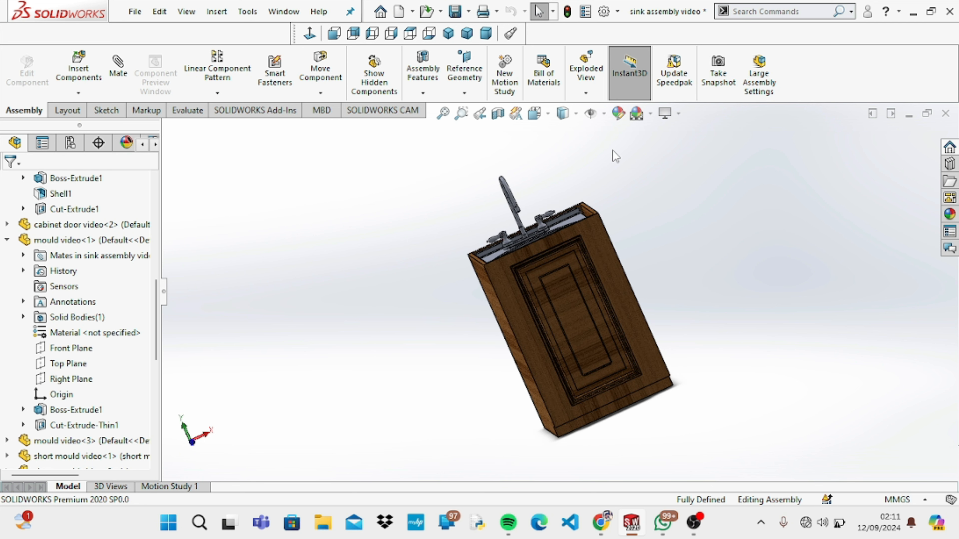
key("Up")
key("Up")
key("Down")
key("Down")
key("Down")
key("Left")
key("Left")
key("Left")
key("Right")
key("Right")
key("Right")
key("Right")
key("Right")
key("Right")
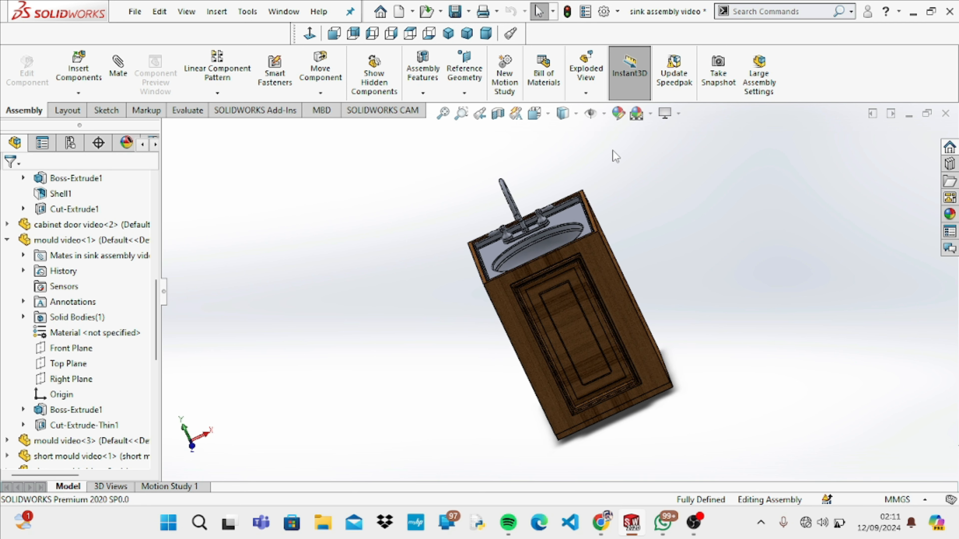
key("Up")
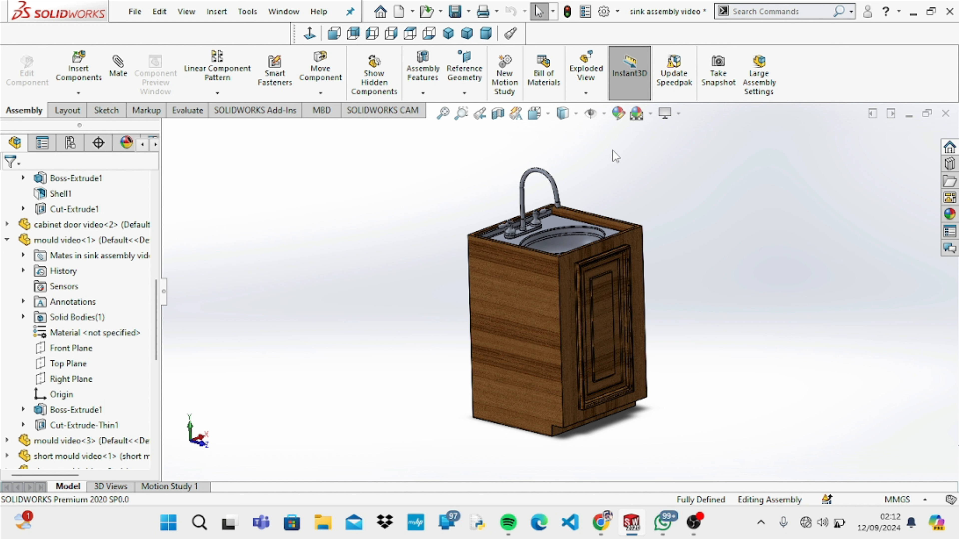
key("Left")
key("Left")
key("Right")
key("Right")
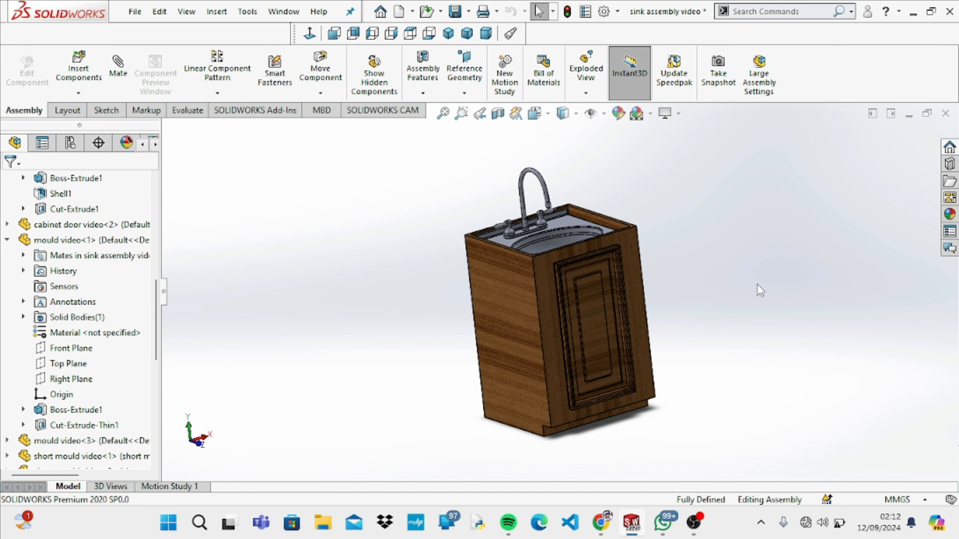
Hide the cabinet, the cabinet door and one long mould of the door trim
left_click(539, 324)
right_click(539, 324)
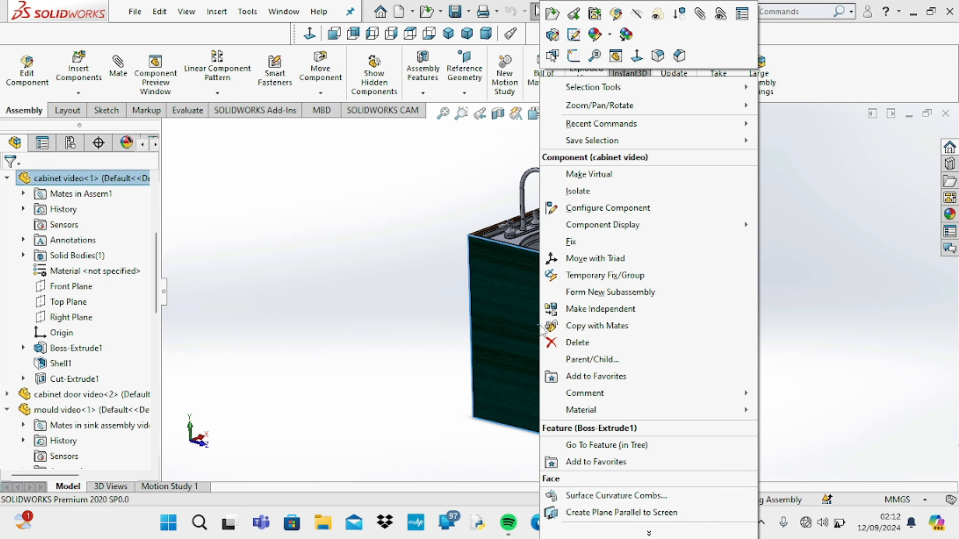
left_click(638, 13)
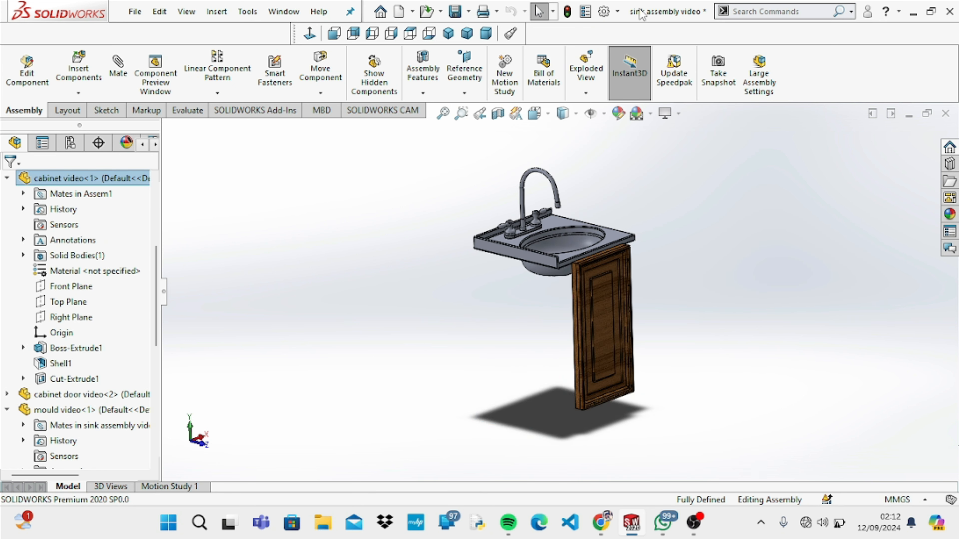
right_click(614, 282)
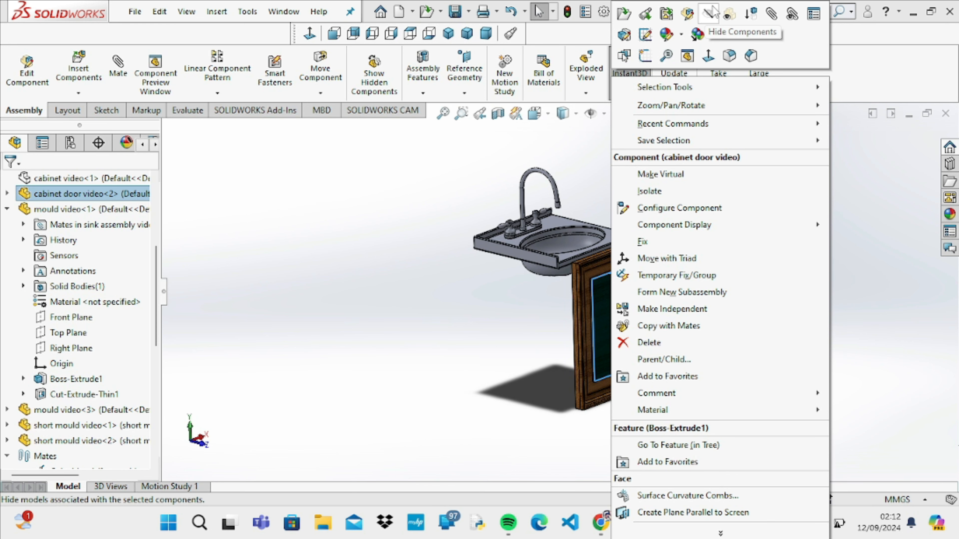
left_click(711, 14)
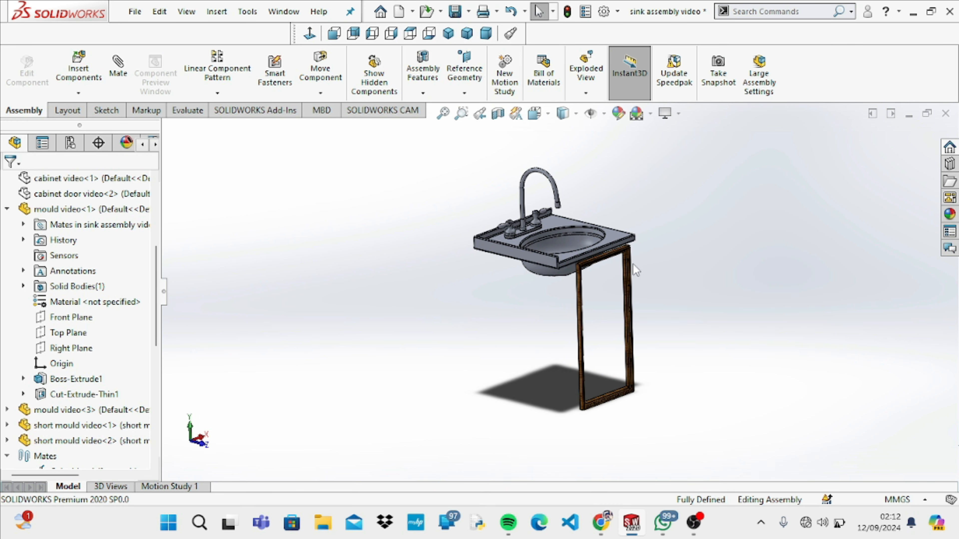
right_click(630, 272)
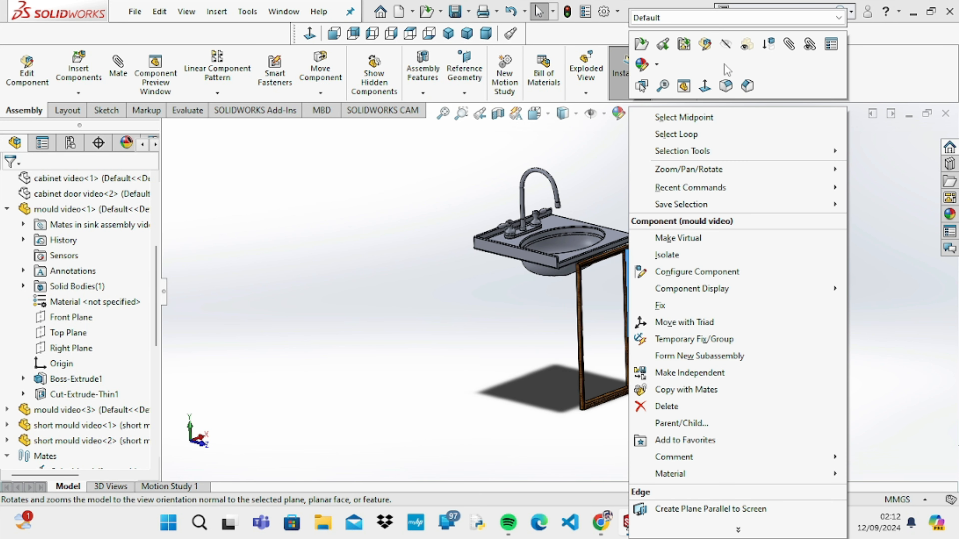
left_click(725, 45)
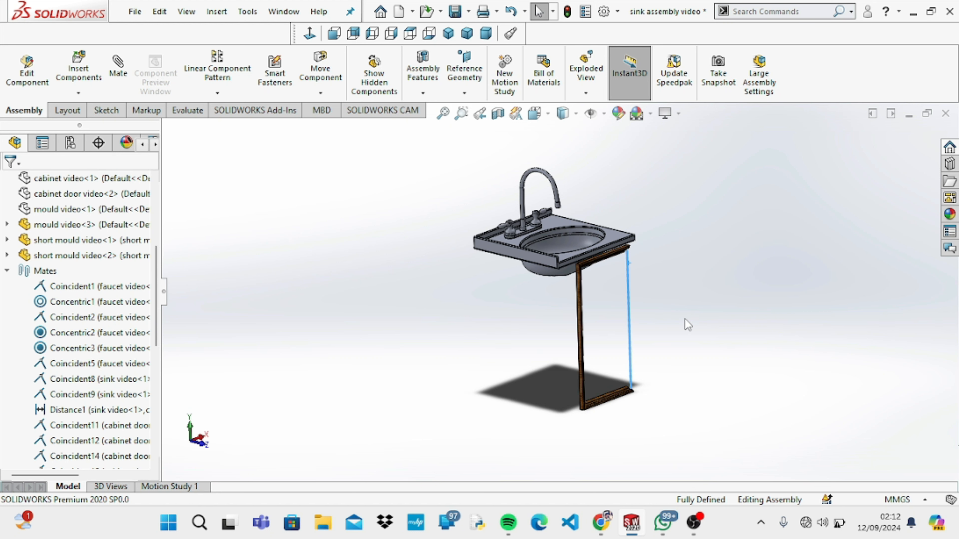
Undo the hiding of the long mould, the cabinet door and the cabinet
key("ctrl+z")
key("ctrl+z")
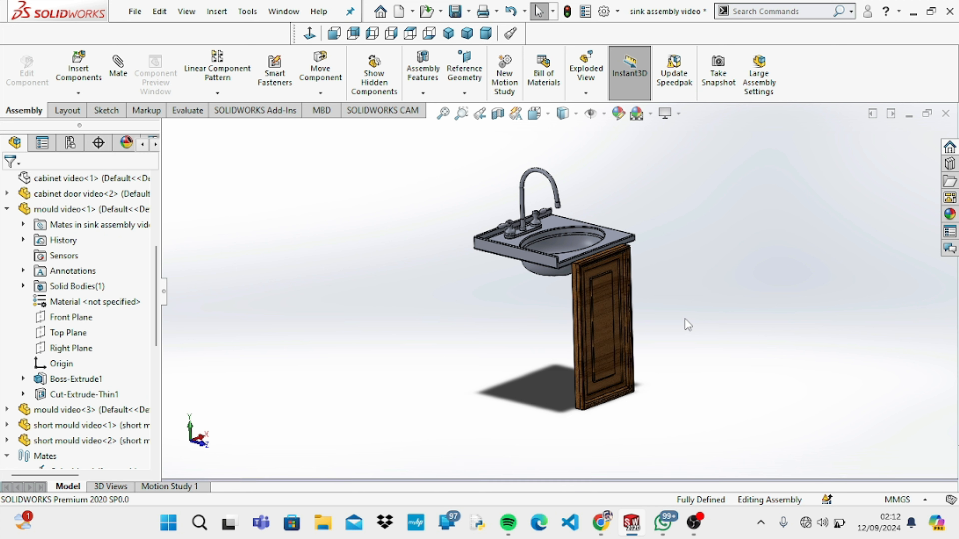
key("ctrl+z")
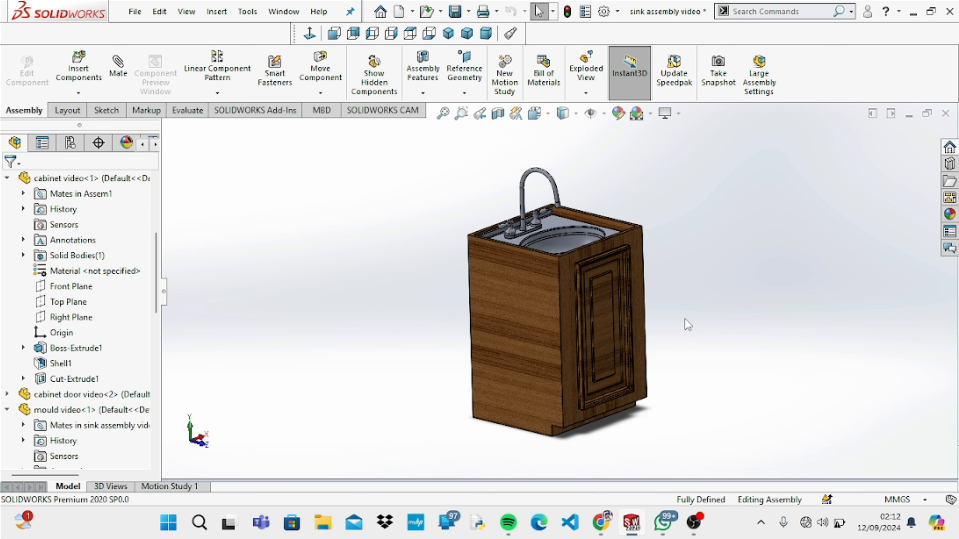
left_click(593, 76)
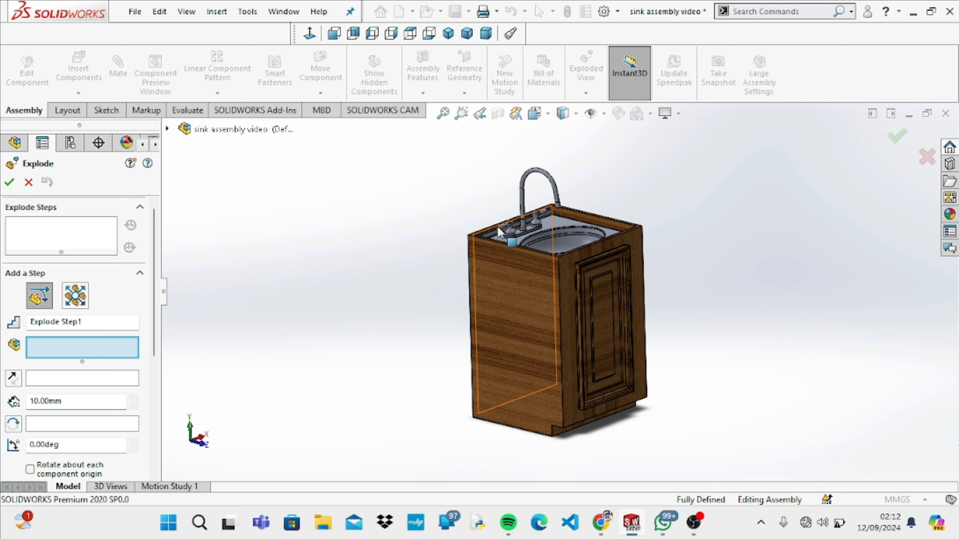
left_click(529, 181)
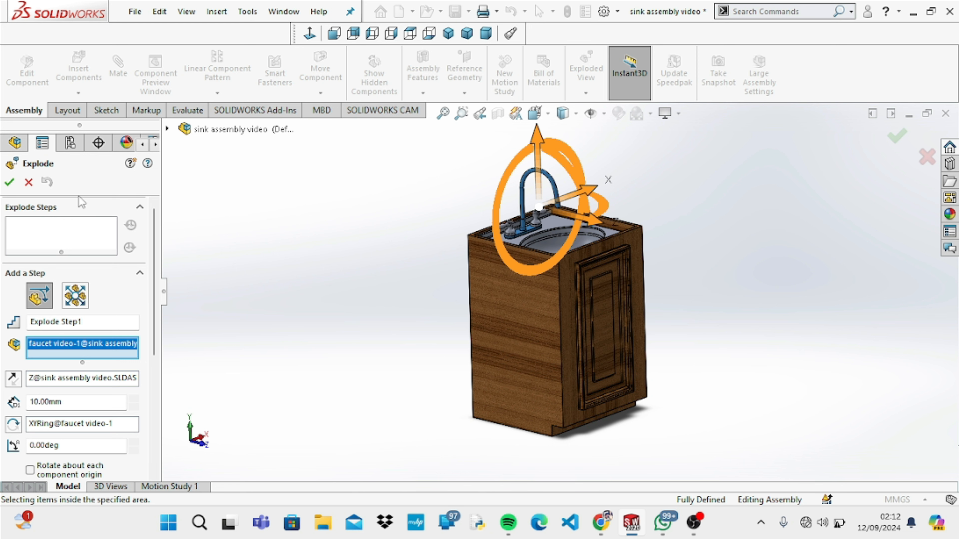
left_click(28, 182)
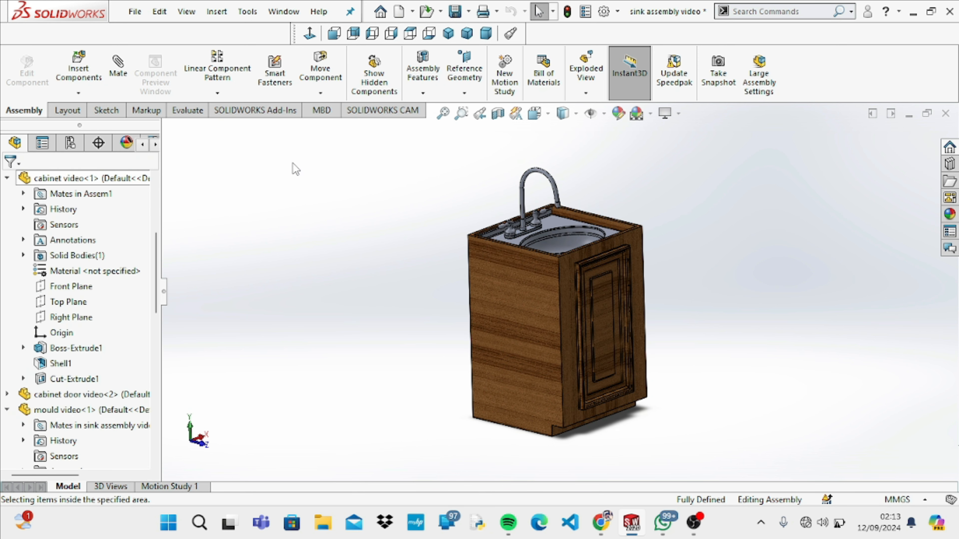
Start an exploded view and add a step raising the right-hand faucet handle about 672 mm along the Y axis
left_click(585, 69)
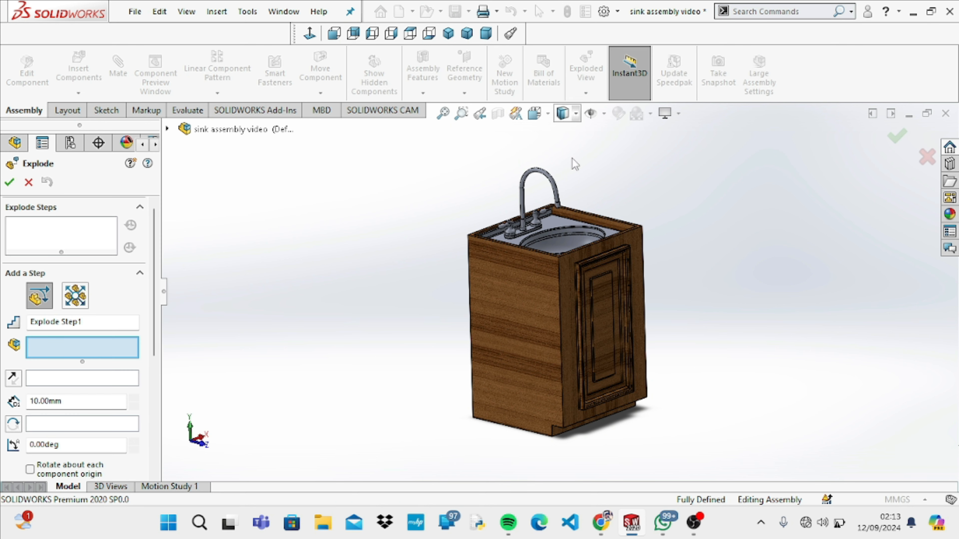
left_click(539, 217)
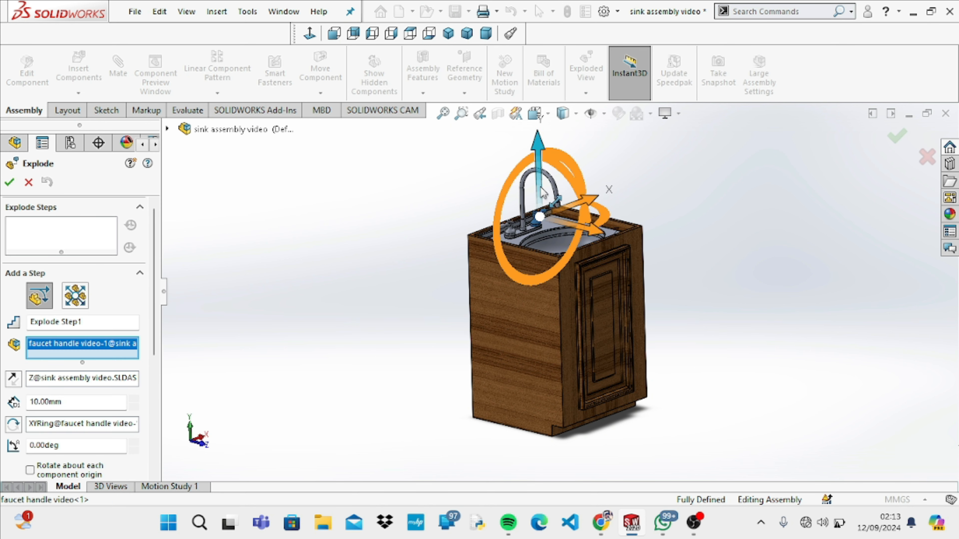
left_click_drag(543, 166, 542, 92)
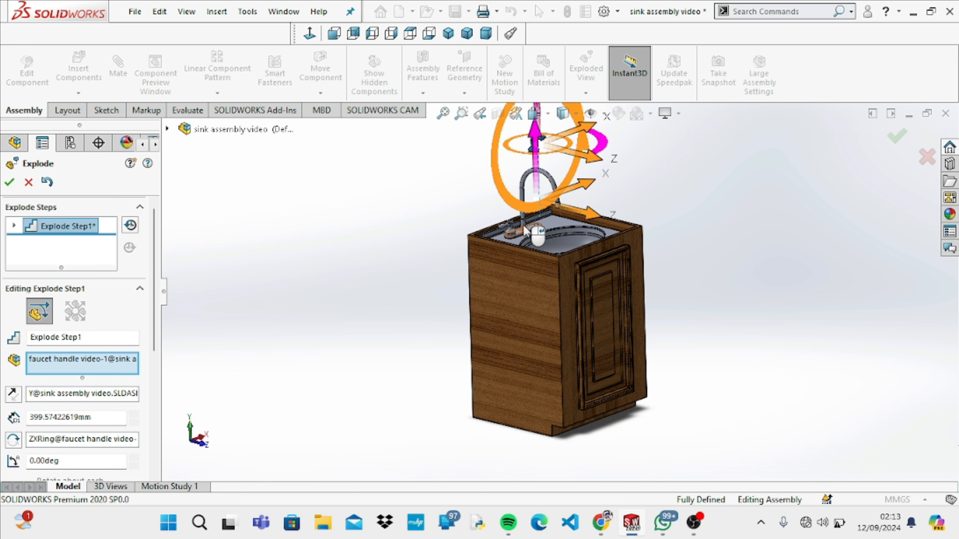
left_click_drag(537, 132, 537, 82)
key("f")
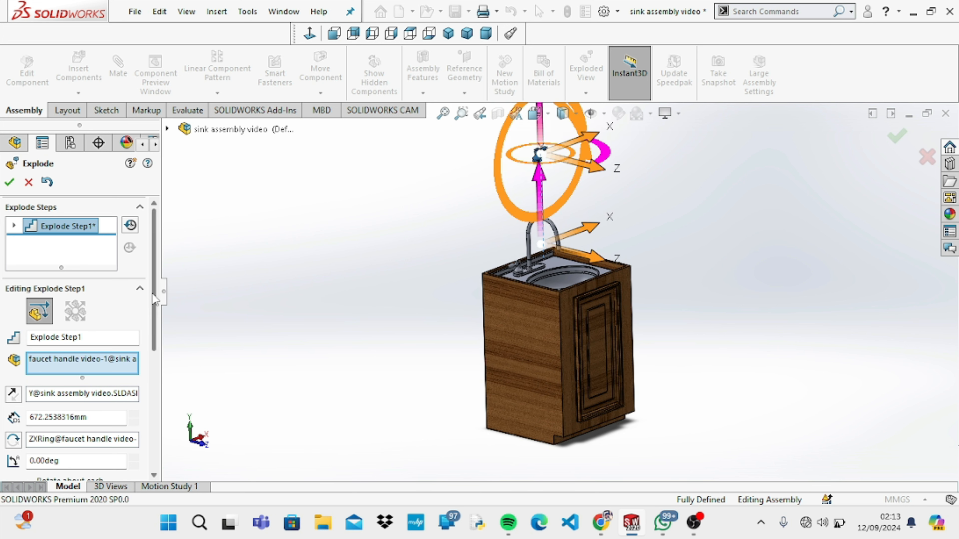
scroll(150, 292, "down", 5)
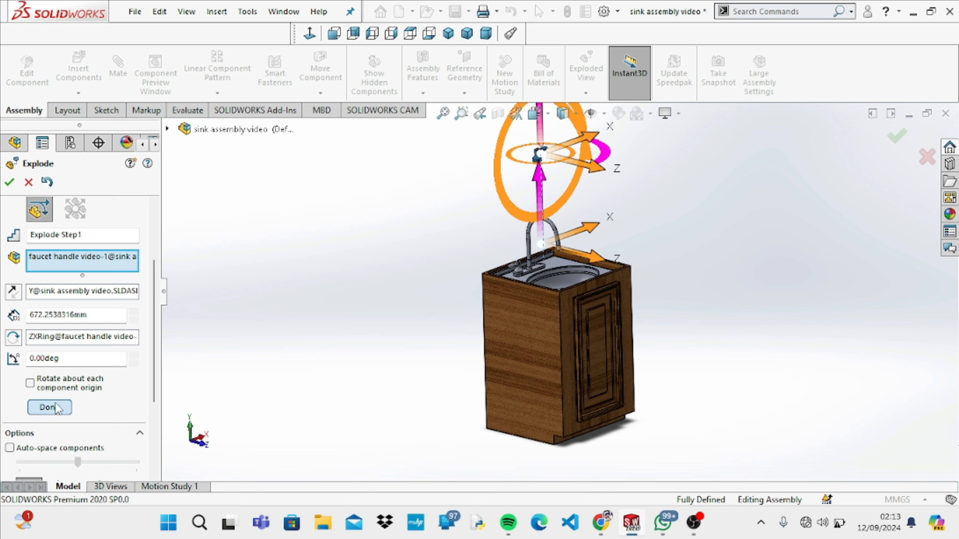
left_click(56, 407)
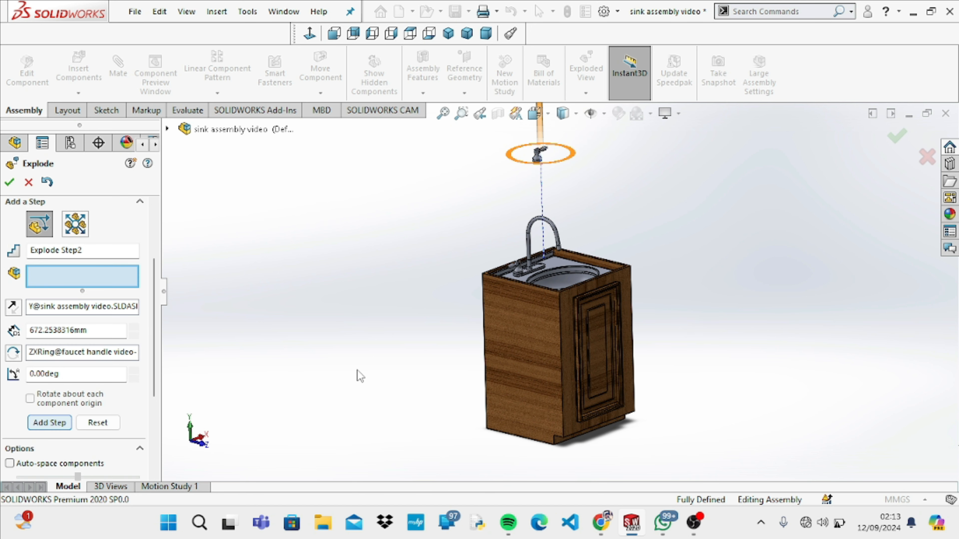
Add explode steps raising the left-hand faucet handle about 687 mm and the faucet about 560 mm along the Y axis
left_click(518, 271)
left_click_drag(512, 231, 527, 112)
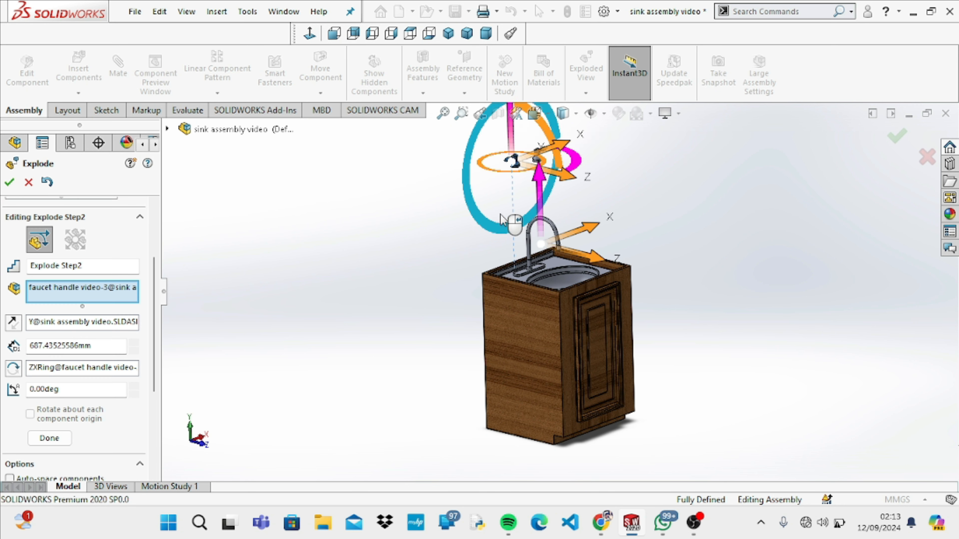
left_click(54, 442)
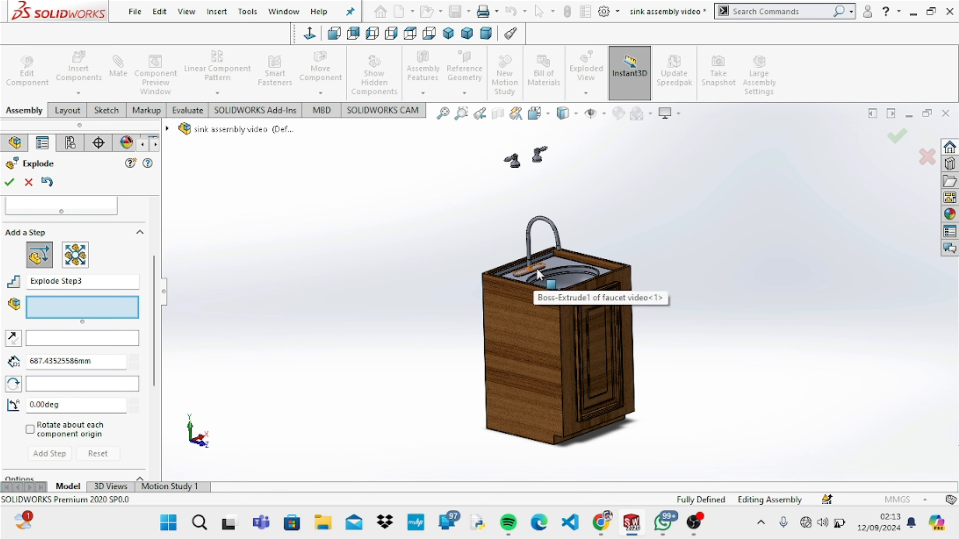
left_click(534, 279)
left_click_drag(545, 236, 553, 134)
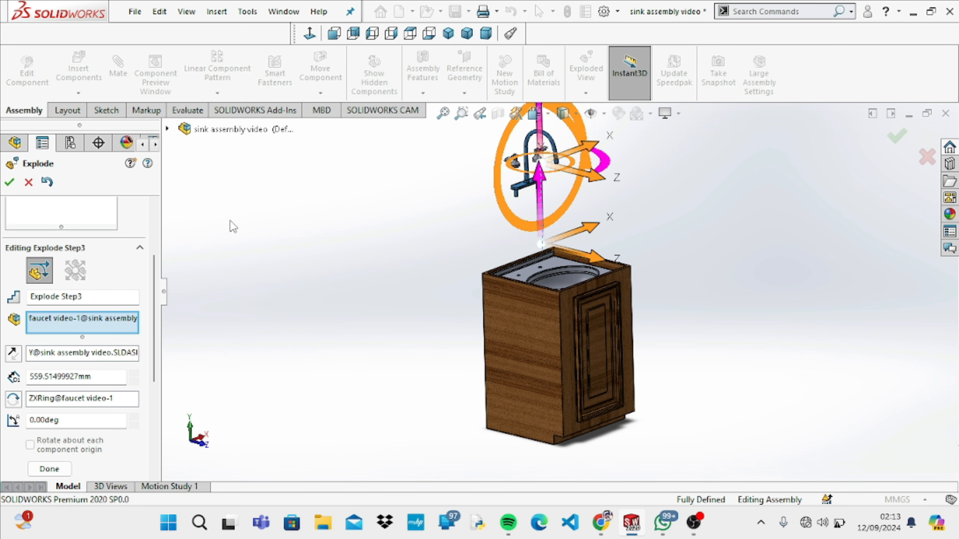
left_click(49, 470)
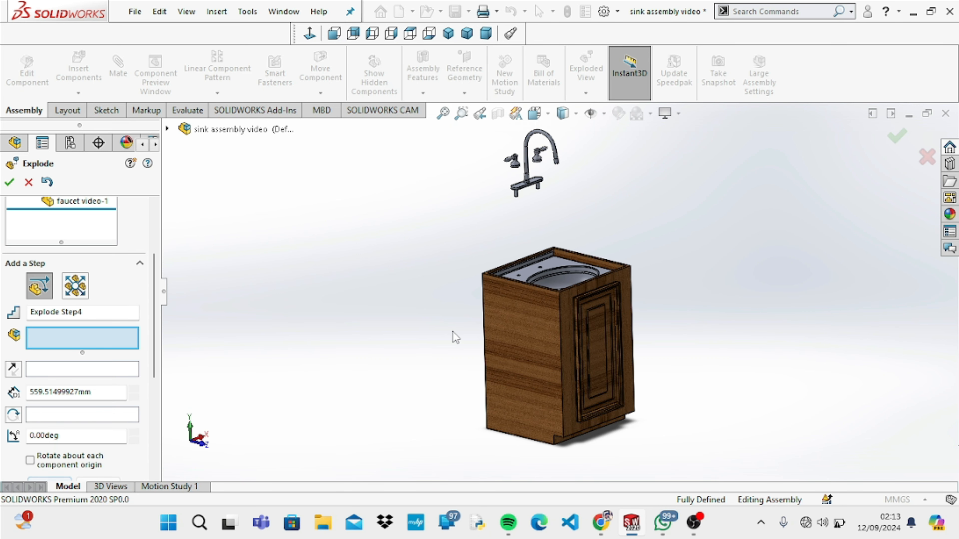
Add an explode step raising the sink about 372 mm along the Y axis, between the faucet and the cabinet
left_click(534, 268)
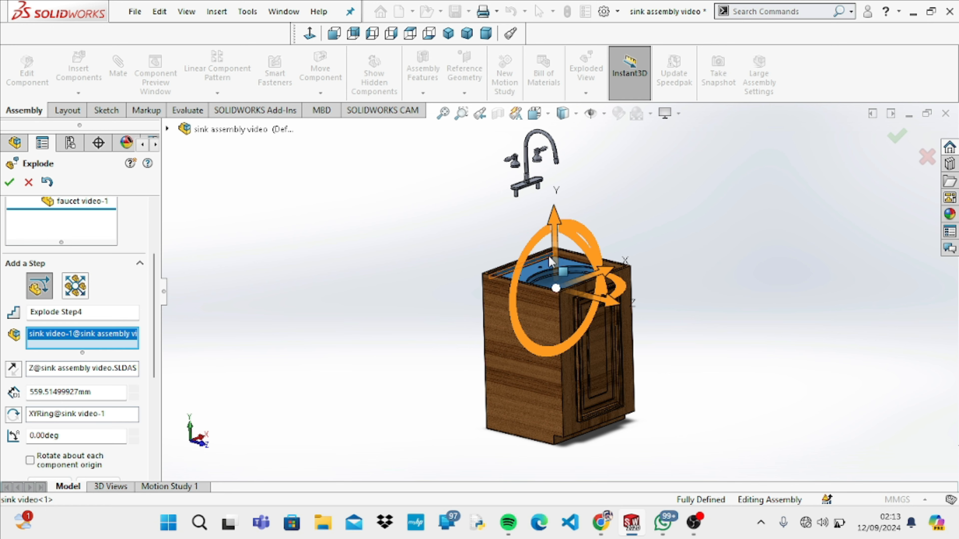
left_click_drag(555, 254, 576, 198)
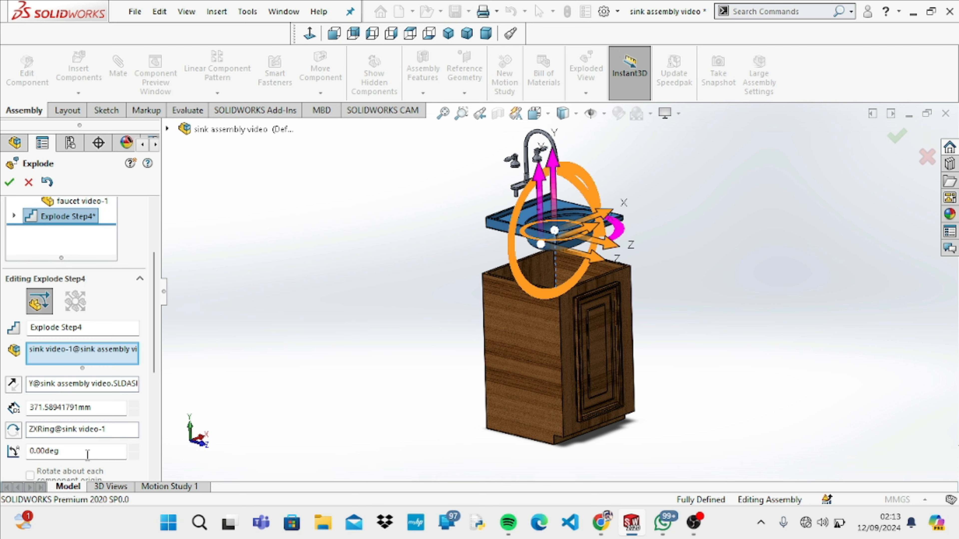
scroll(150, 342, "down", 3)
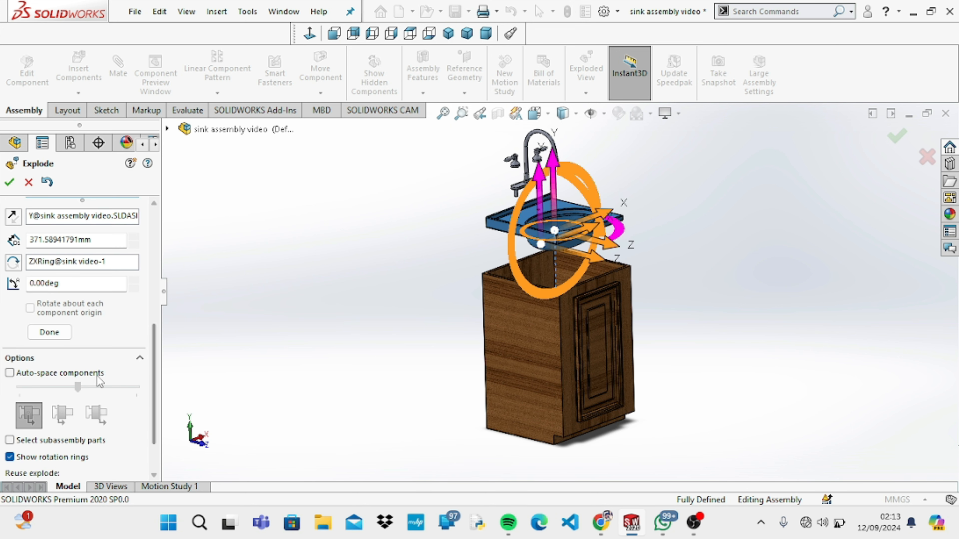
left_click(50, 332)
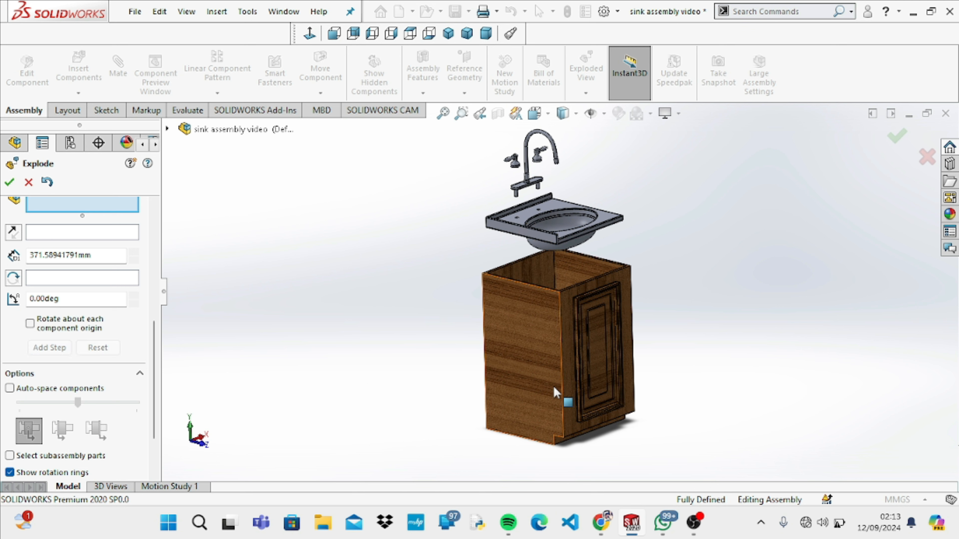
Add an explode step moving the cabinet door about 1346 mm forward along the Z axis, out of the cabinet opening
left_click(601, 338)
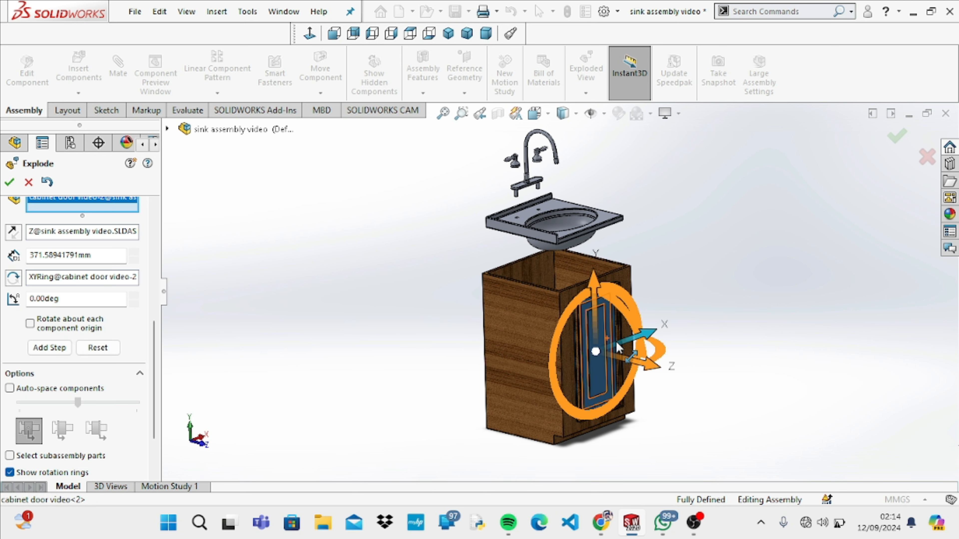
mouse_move(616, 341)
left_mouse_down()
mouse_move(731, 318)
mouse_move(649, 338)
mouse_move(680, 342)
left_mouse_up()
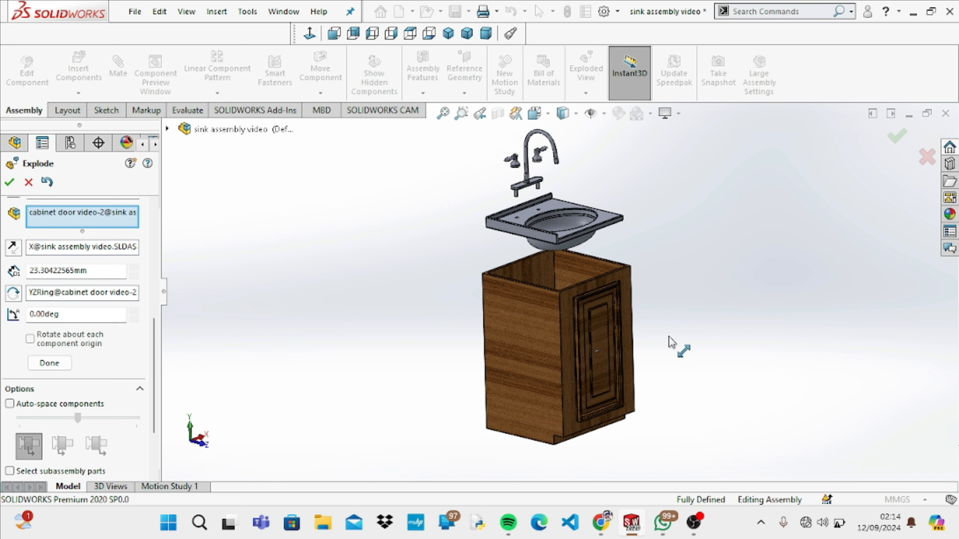
left_click(645, 367)
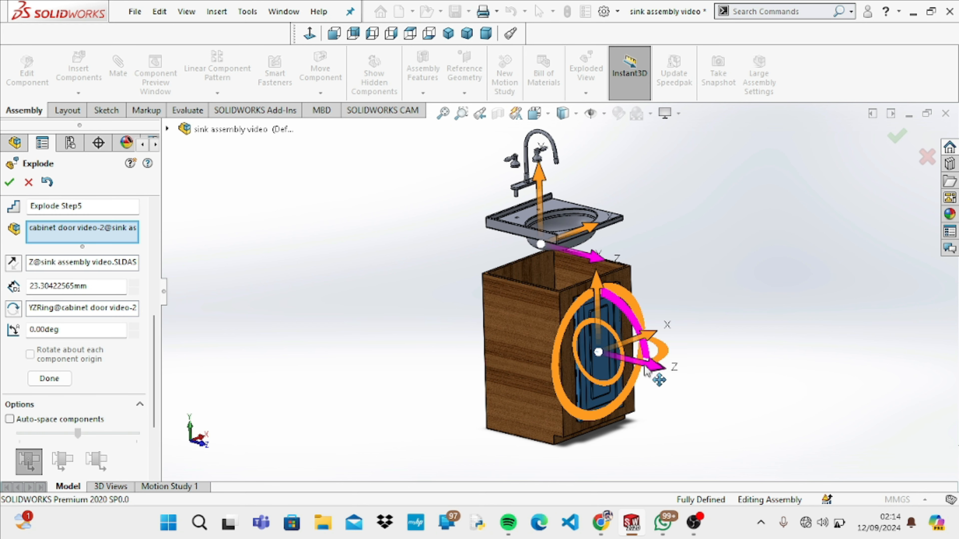
left_click_drag(646, 372, 811, 423)
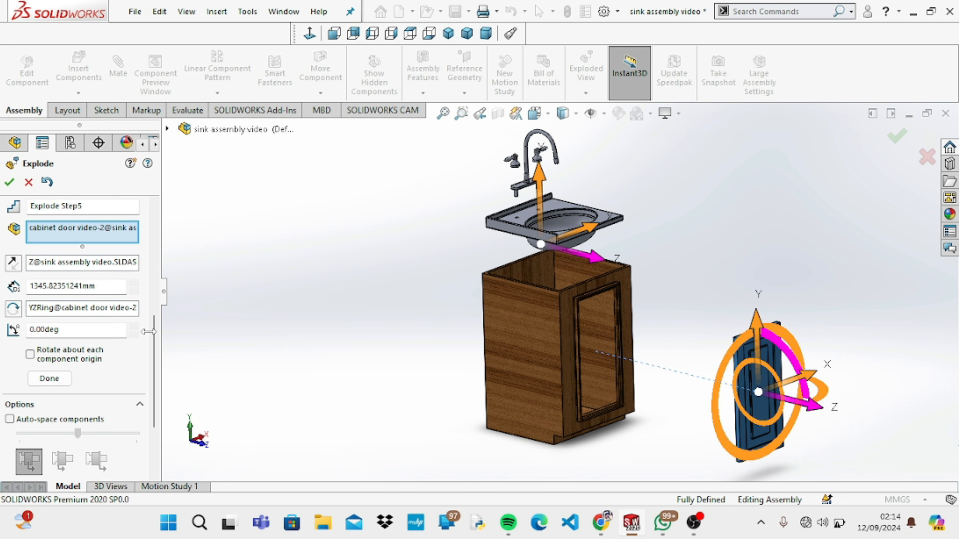
left_click(60, 378)
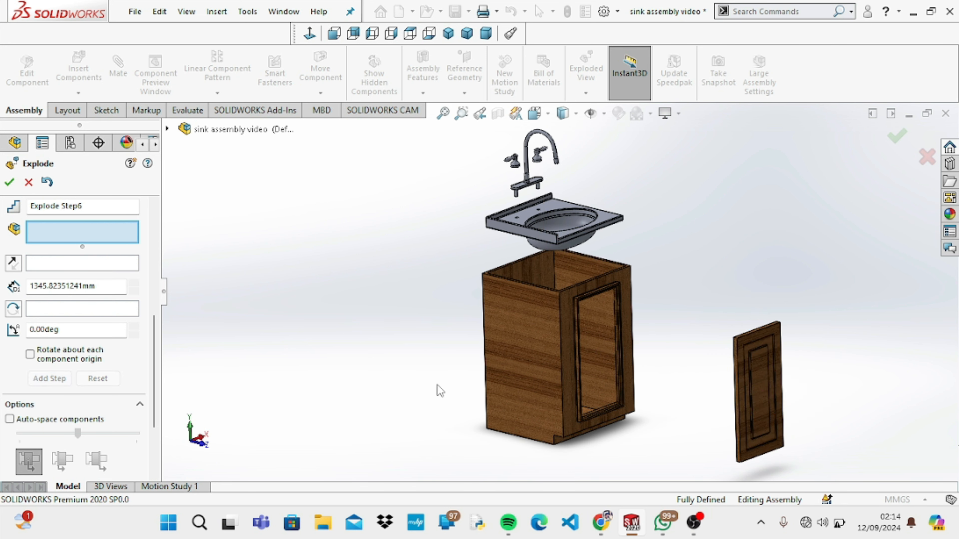
Add explode steps moving the right long mould about 1791 mm and the left long mould about 1905 mm forward along Z
left_click(619, 347)
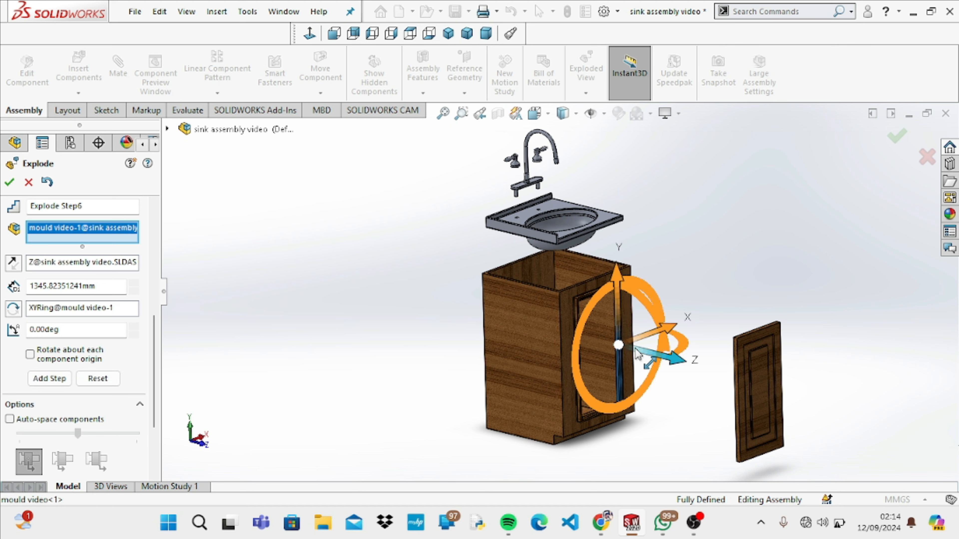
left_click_drag(637, 355, 732, 374)
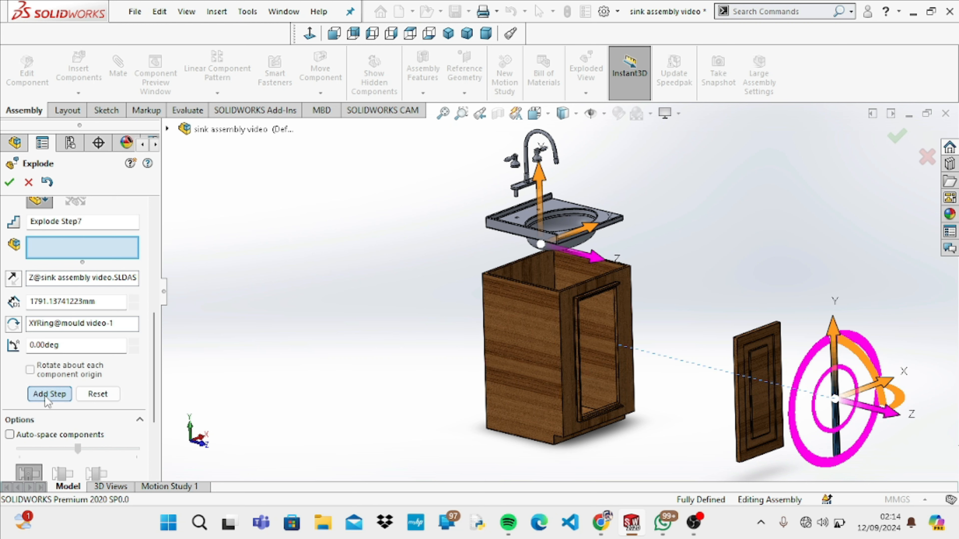
left_click(46, 394)
left_click(579, 360)
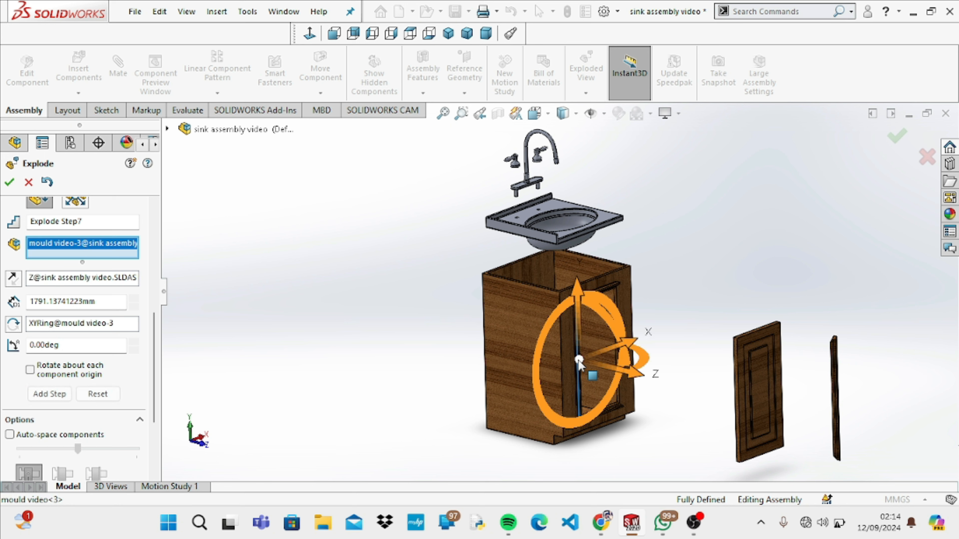
left_click_drag(604, 371, 838, 430)
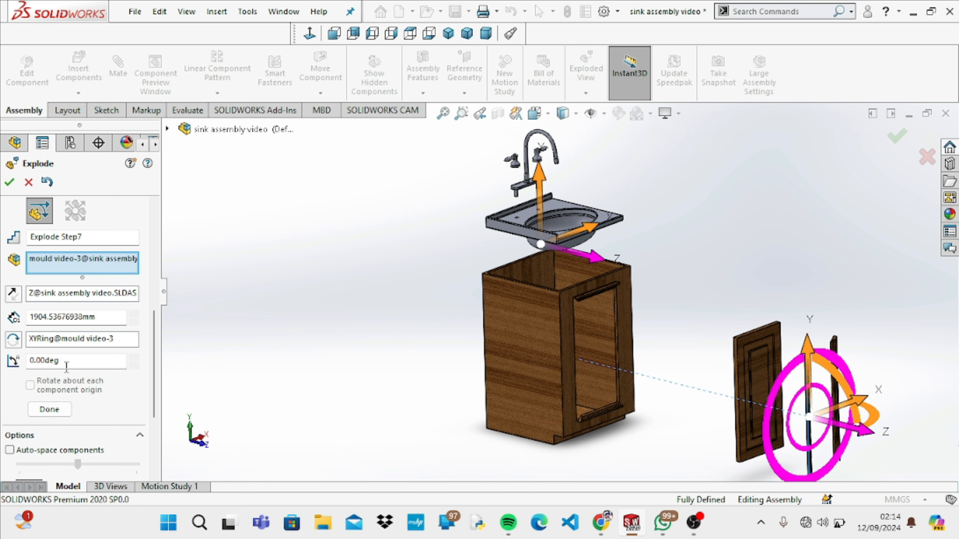
left_click(50, 411)
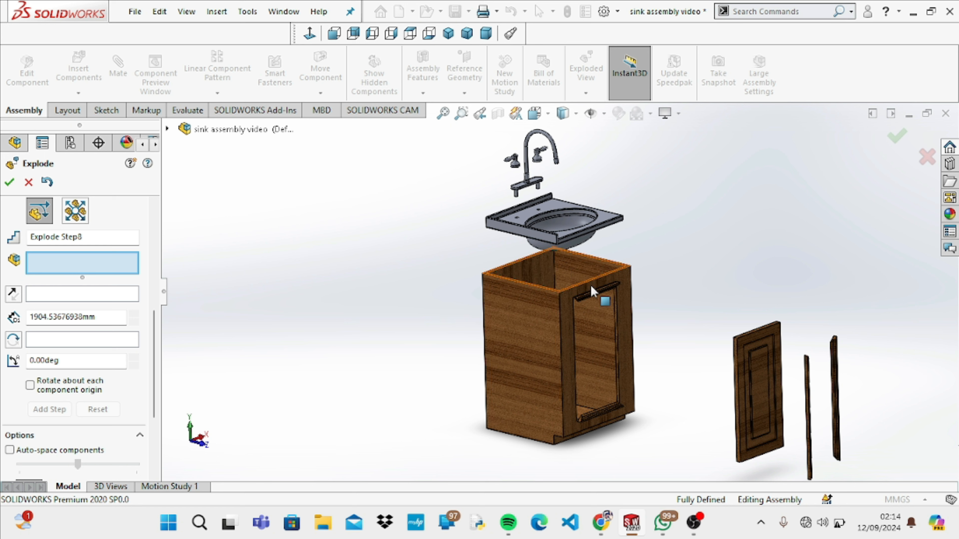
Add explode steps moving the upper short mould about 2049 mm and the lower short mould about 2140 mm forward along Z
left_click(596, 291)
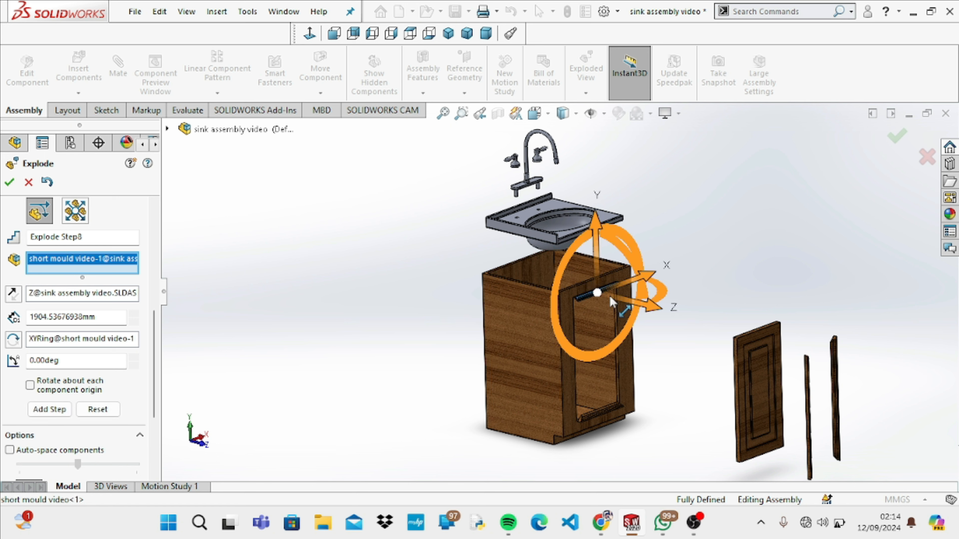
left_click_drag(620, 306, 872, 355)
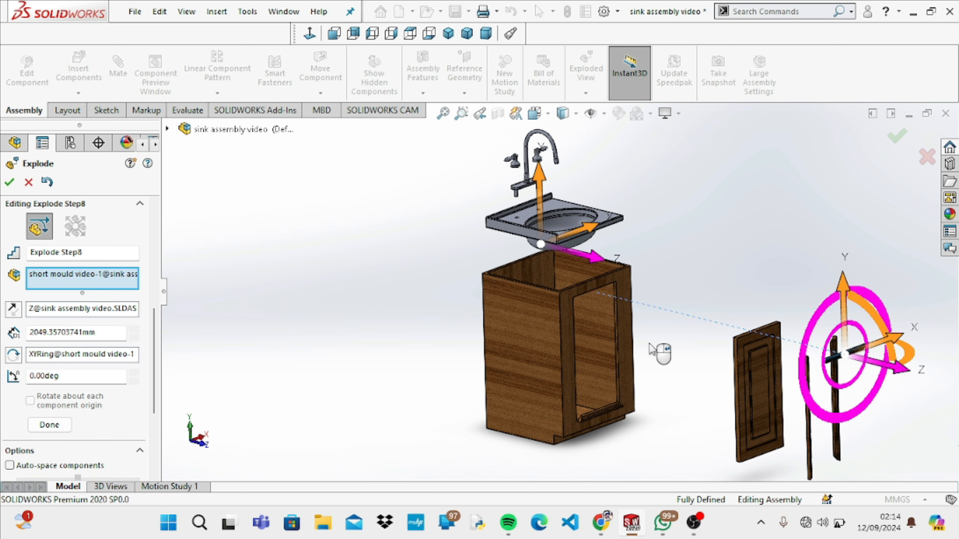
left_click(55, 423)
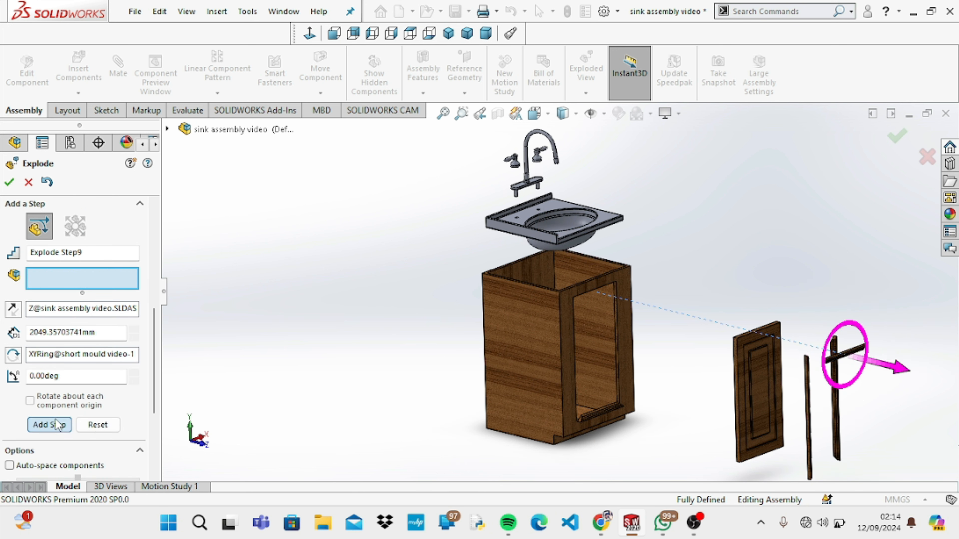
left_click(594, 411)
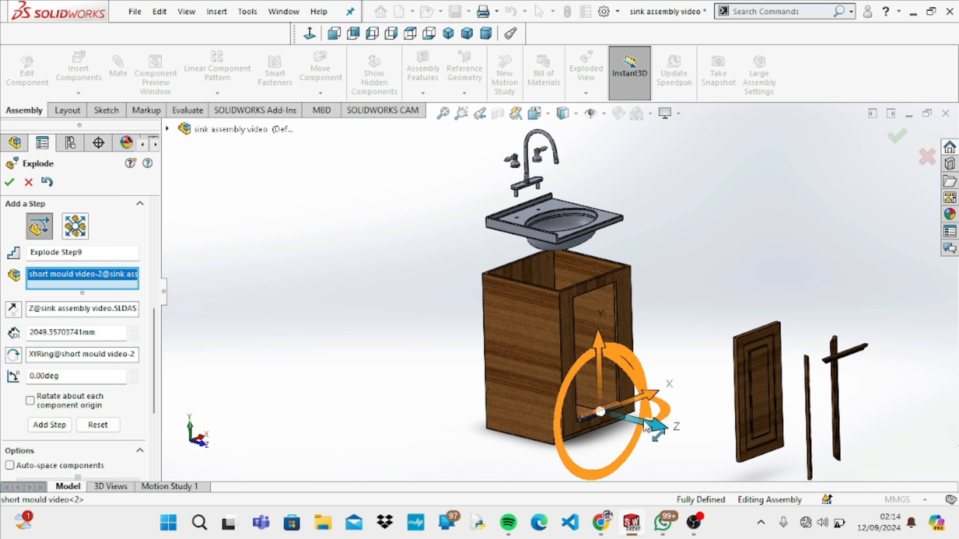
left_click_drag(641, 425, 899, 468)
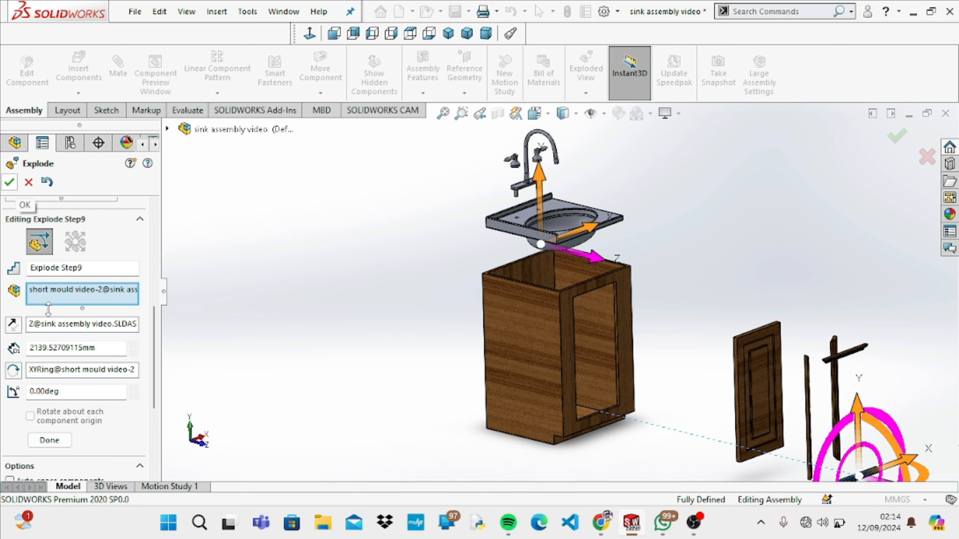
left_click(59, 444)
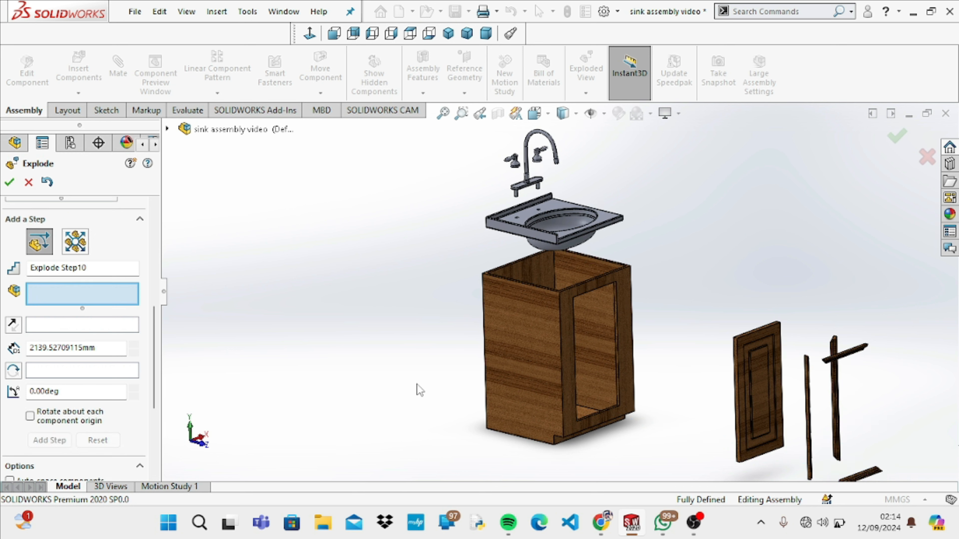
Add an explode step lowering the cabinet about 411 mm along the Y axis and finish the exploded view
left_click(521, 349)
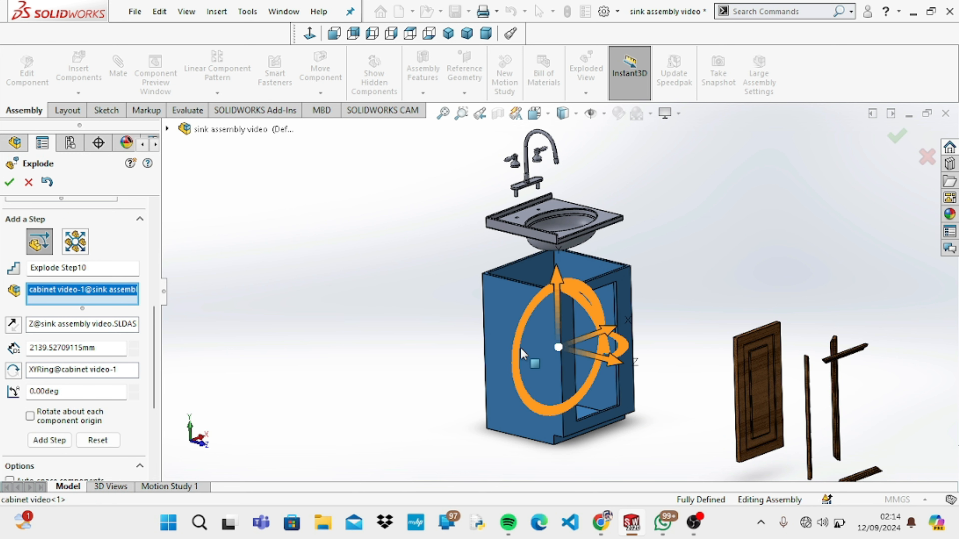
left_click_drag(557, 307, 554, 389)
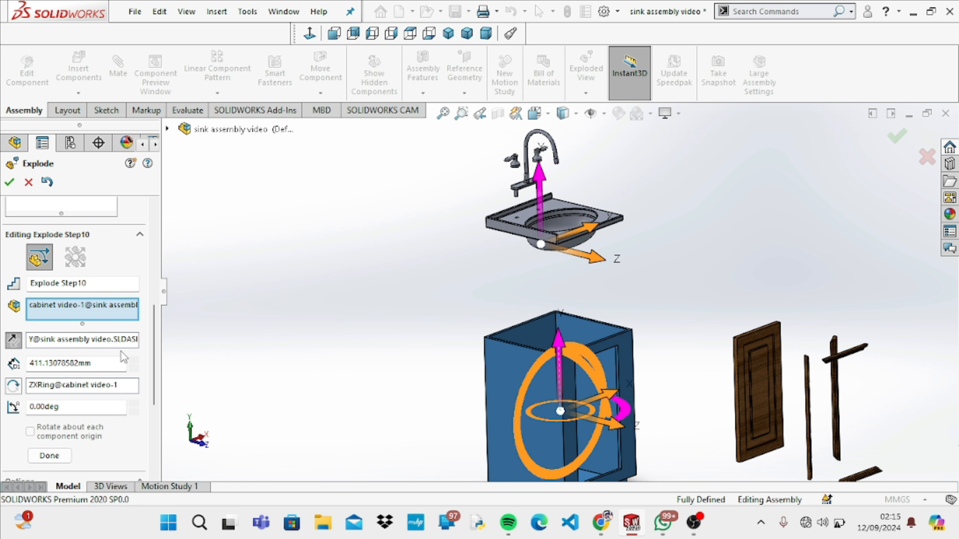
left_click(67, 453)
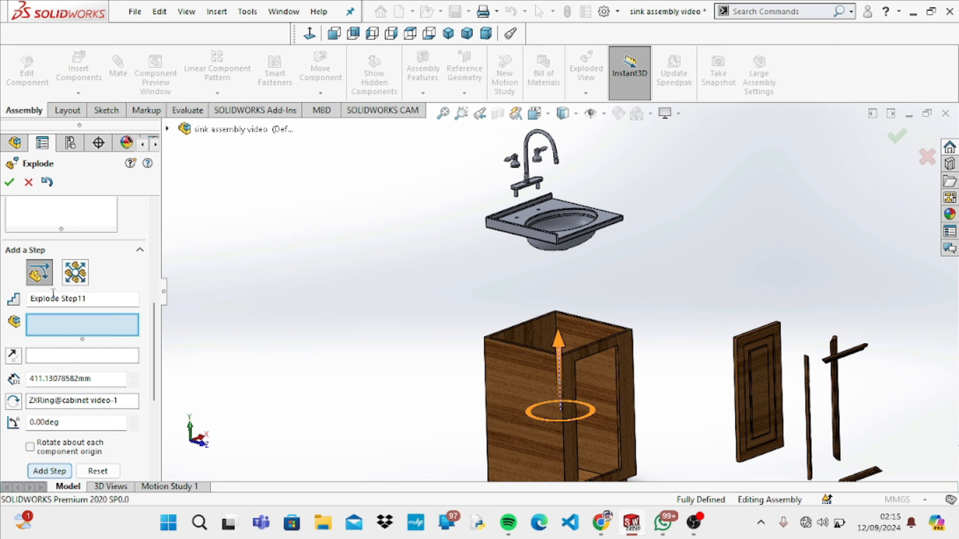
left_click(11, 183)
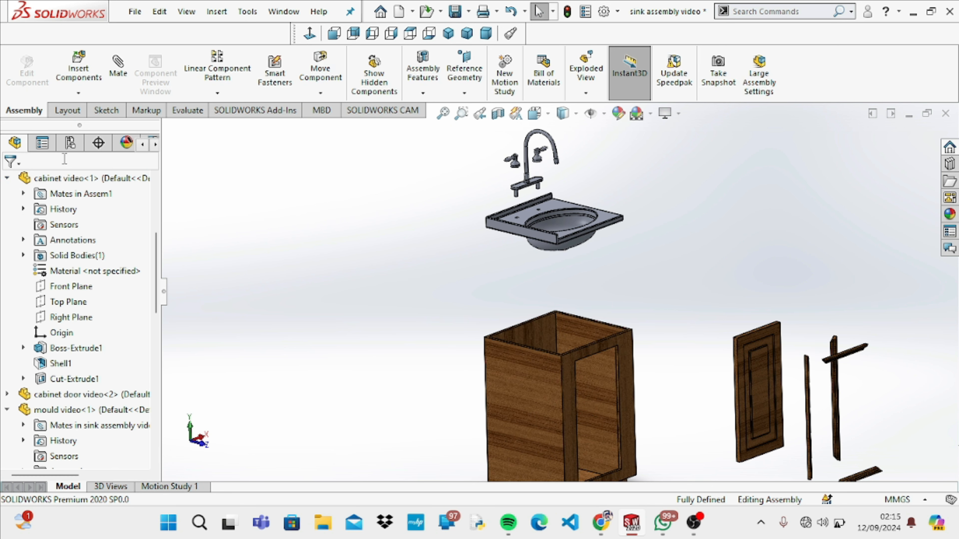
Play the animated collapse of the Default configuration's exploded view
left_click(68, 148)
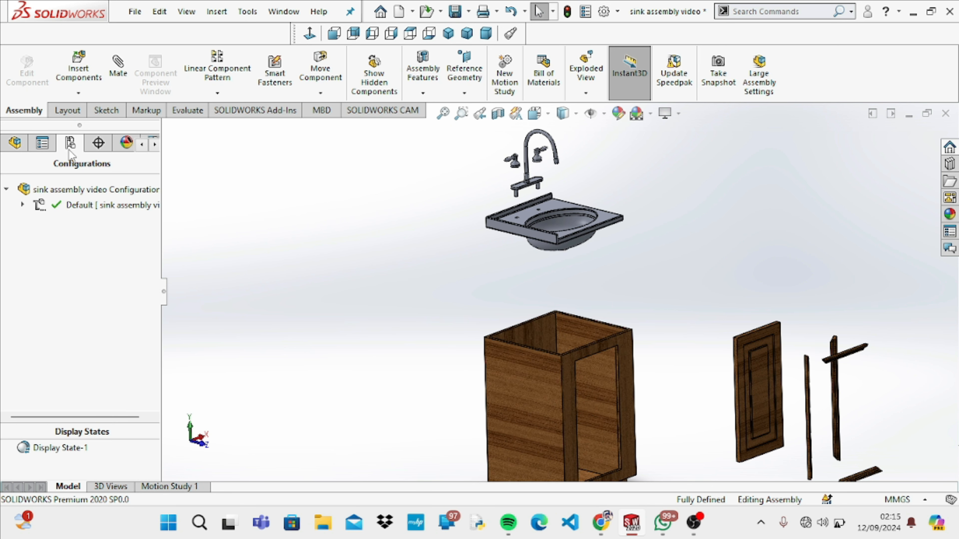
left_click(23, 205)
right_click(73, 226)
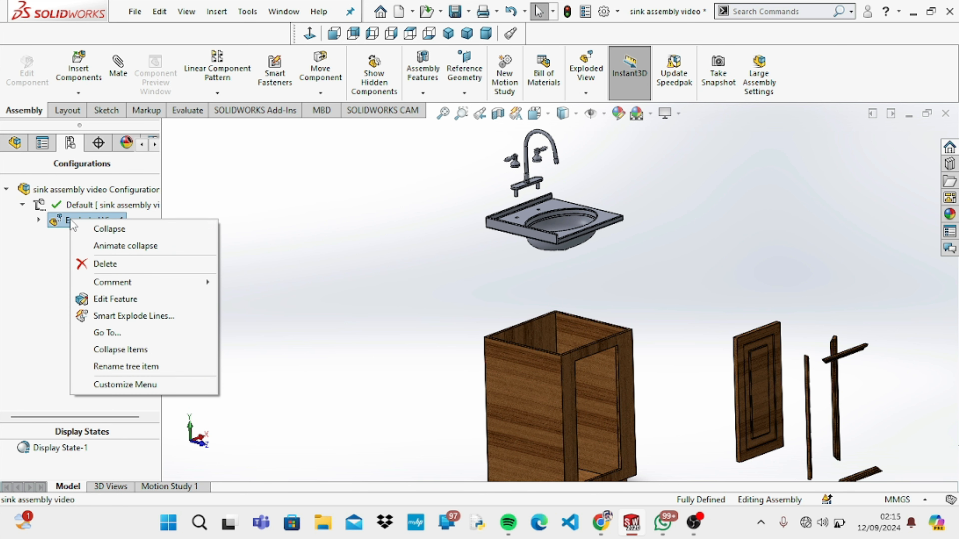
left_click(94, 246)
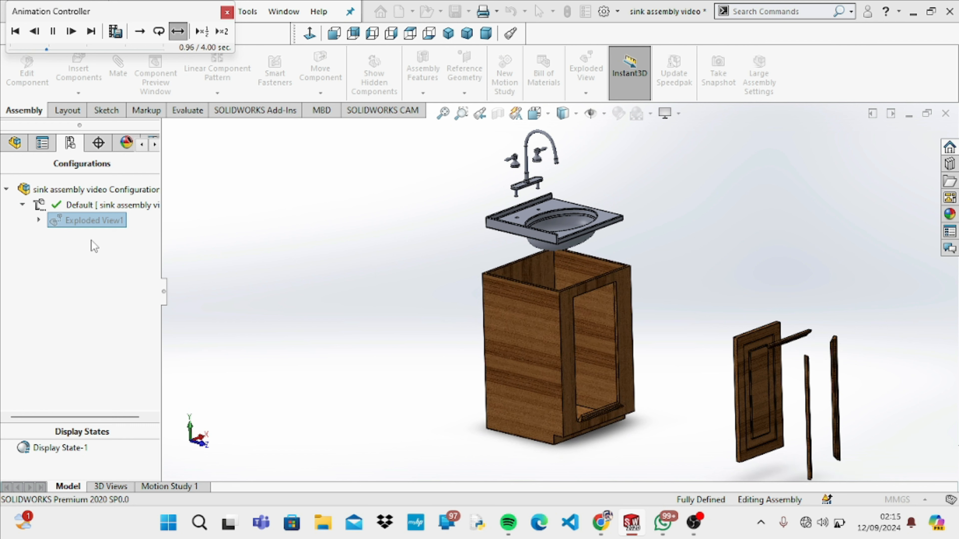